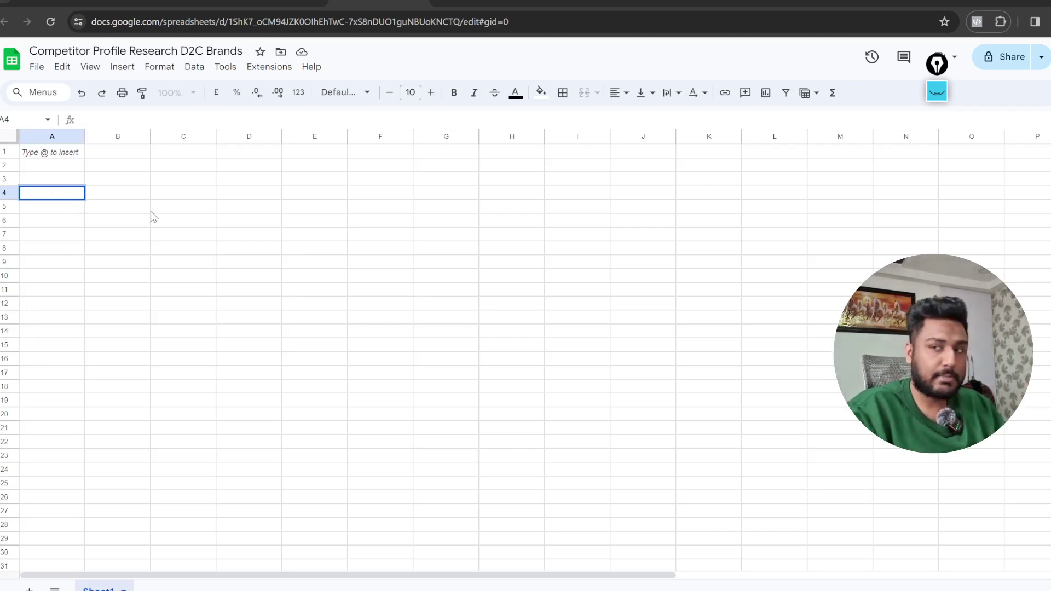
# Enter the label "Product" in cell A3 of the empty sheet.
pyautogui.click(223, 223)
pyautogui.hotkey('ctrl', '+')
pyautogui.hotkey('ctrl', '+')
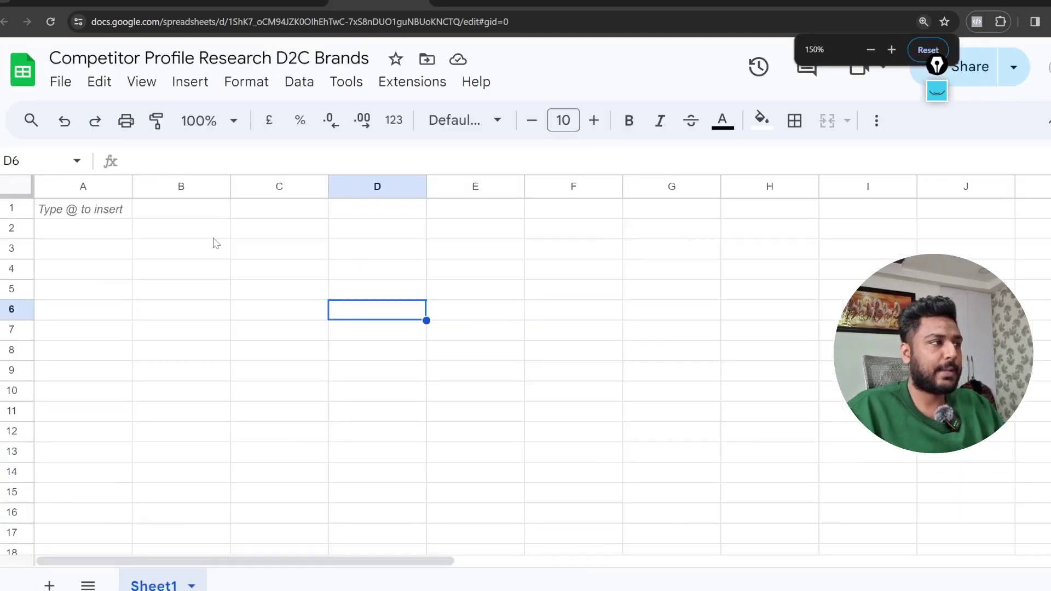
pyautogui.doubleClick(101, 255)
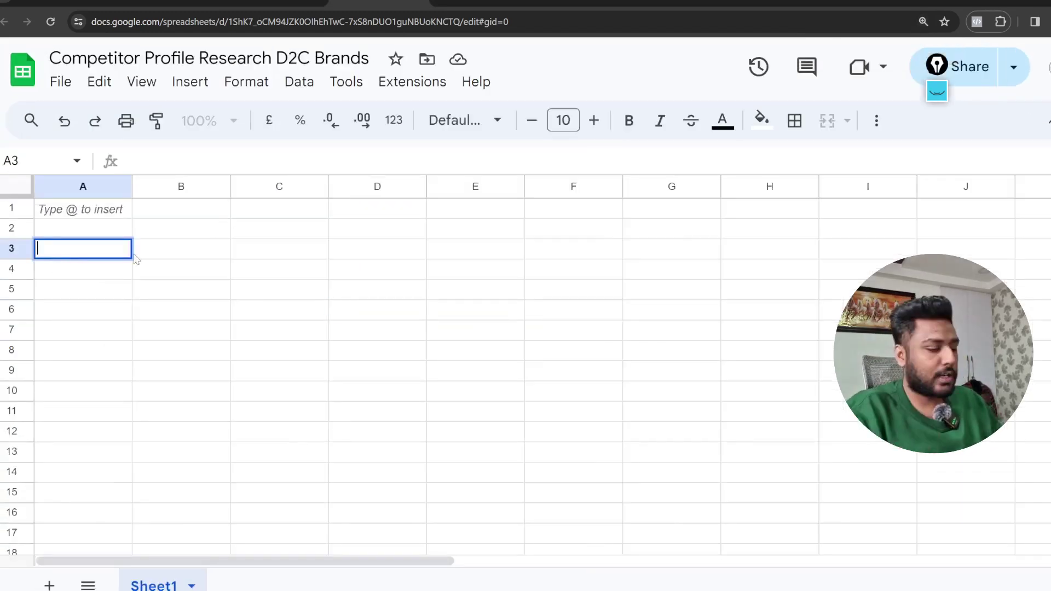
pyautogui.write('Product')
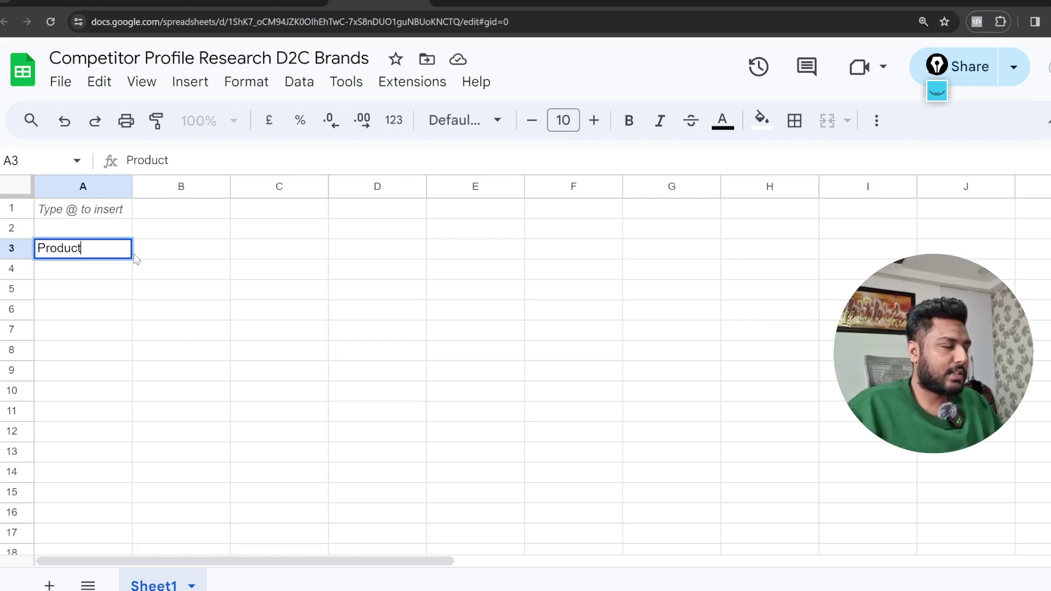
pyautogui.click(56, 277)
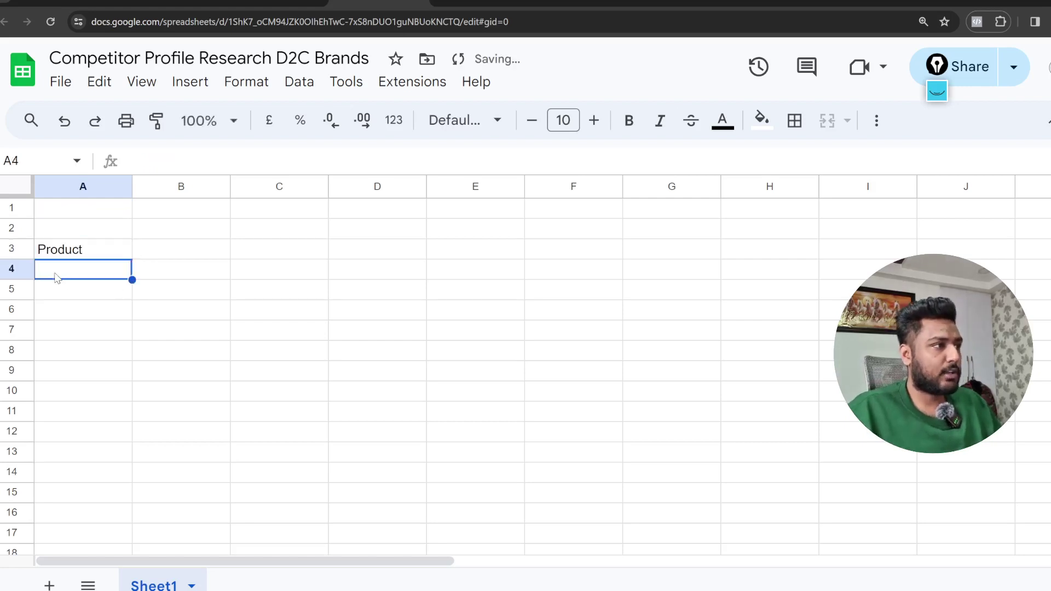
# Enter the label "Industry" in cell A2, above the Product label.
pyautogui.doubleClick(57, 230)
pyautogui.write('Industry')
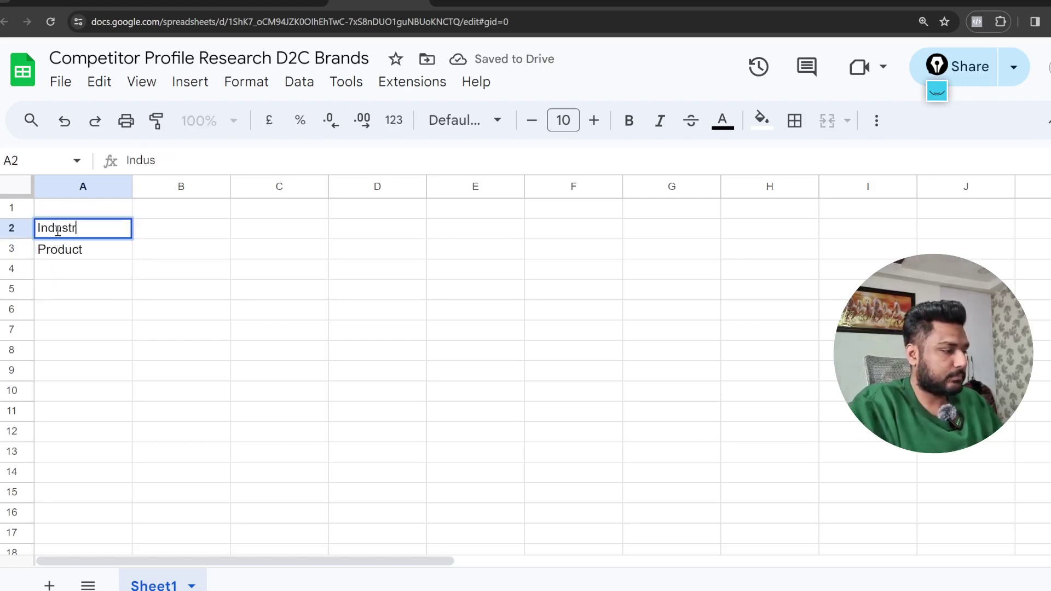
pyautogui.click(127, 189)
pyautogui.click(147, 220)
# Make the Industry and Product labels in A2 and A3 bold.
pyautogui.click(72, 234)
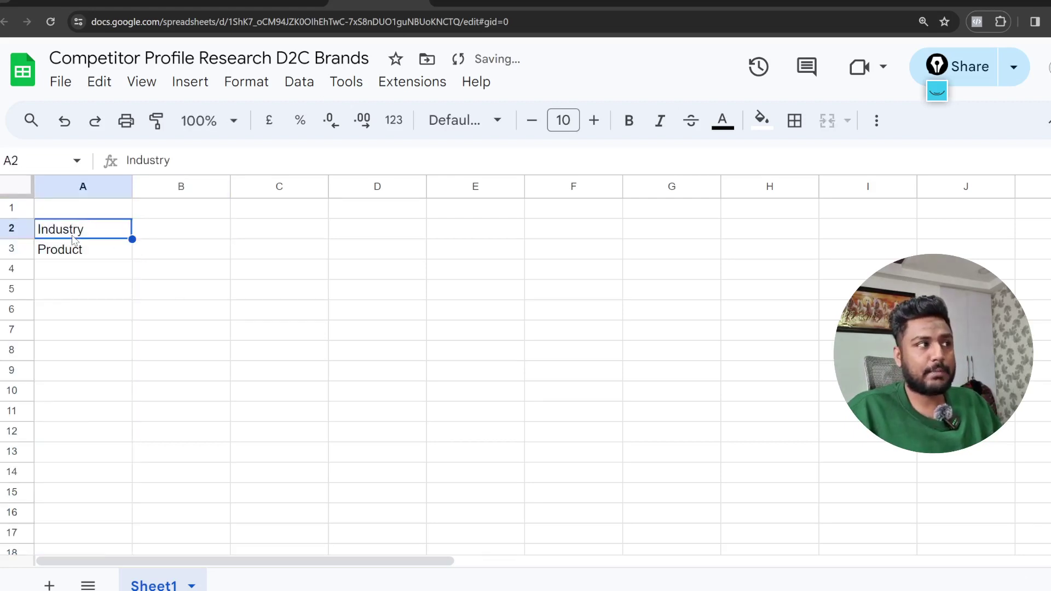
pyautogui.hotkey('ctrl', 'b')
pyautogui.click(58, 255)
pyautogui.hotkey('ctrl', 'b')
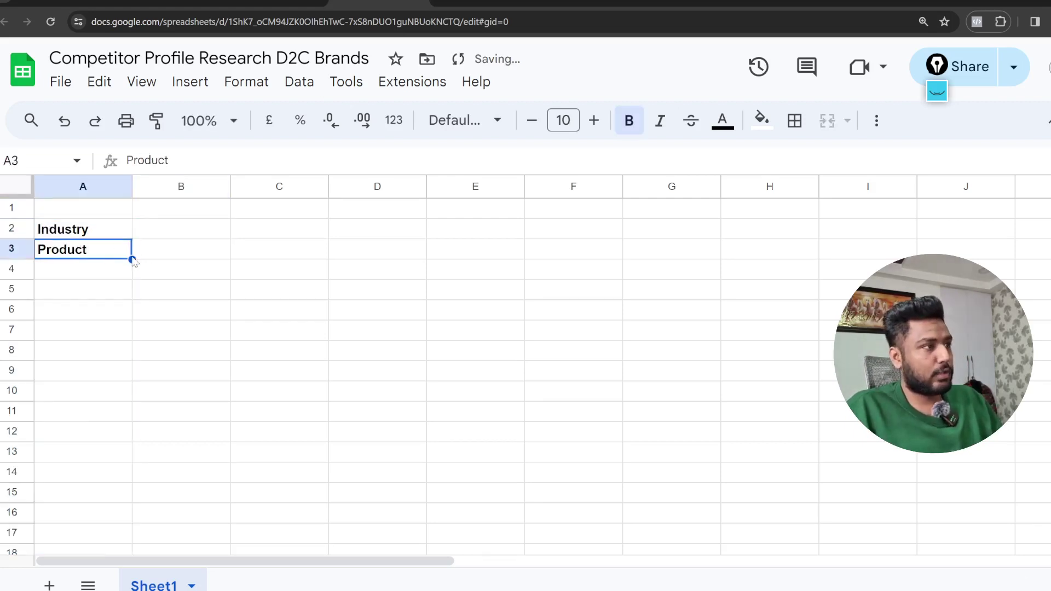
# Enter "Health & Wellness" as the industry in cell B2 and widen column B to fit the text.
pyautogui.click(171, 237)
pyautogui.doubleClick(170, 234)
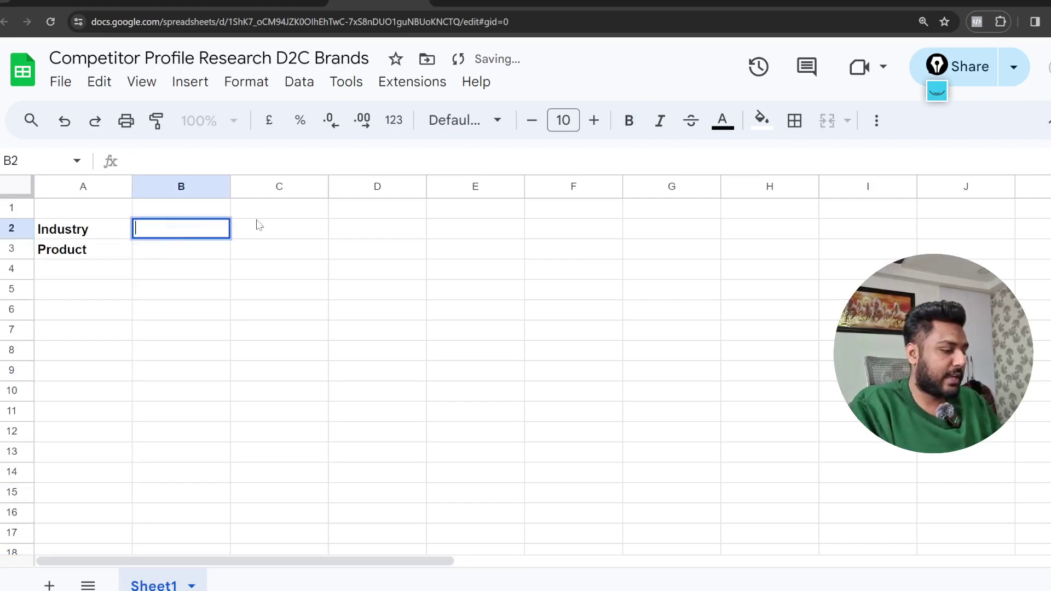
pyautogui.write('Health & W')
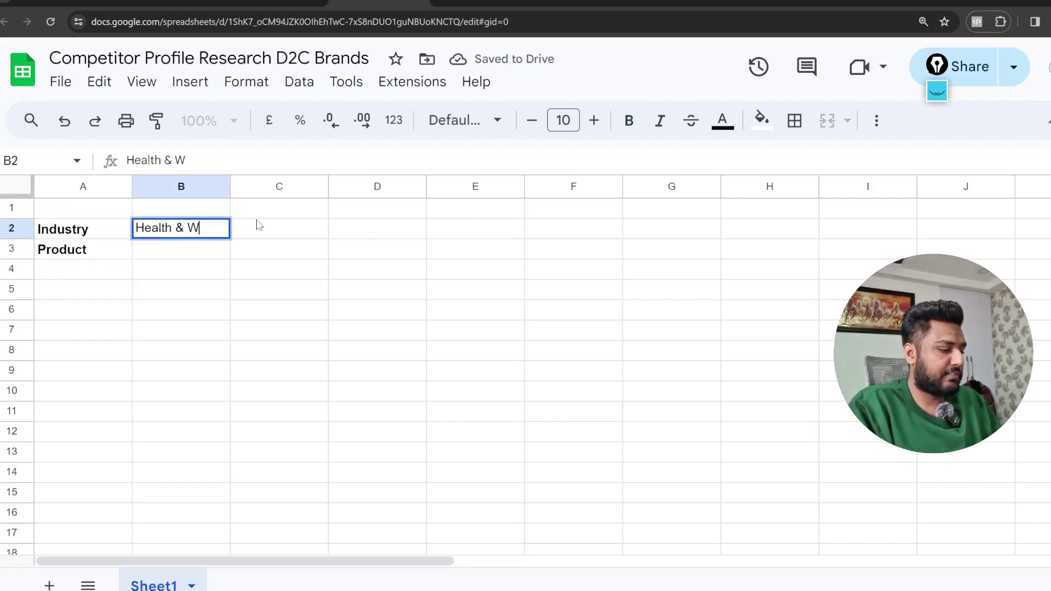
pyautogui.write('ellness')
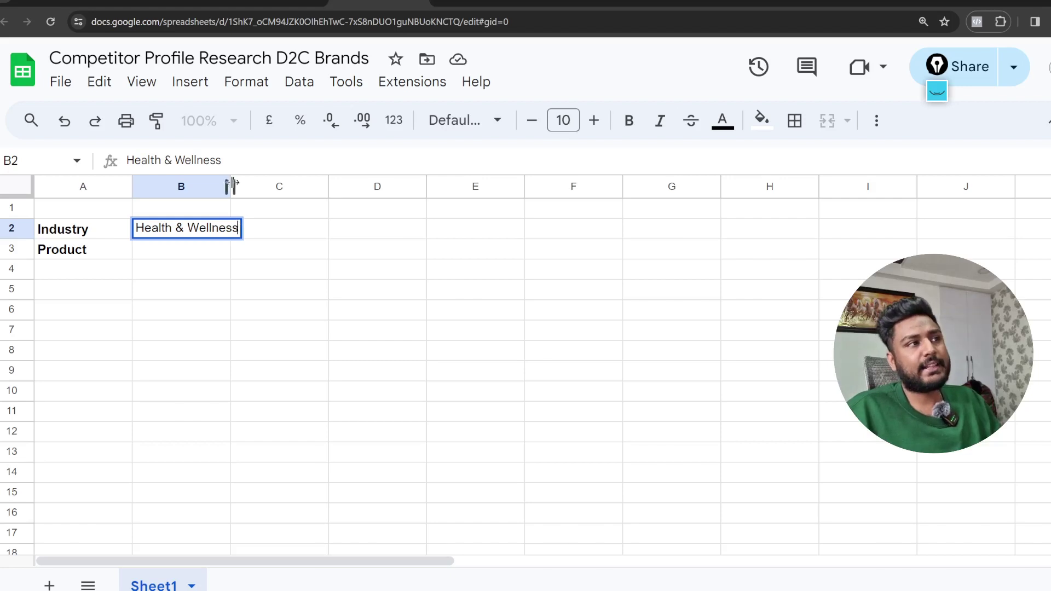
pyautogui.moveTo(232, 186); pyautogui.dragTo(265, 186)
# Enter "Plant Based Protien" as the product in cell B3 and move to cell A4.
pyautogui.click(176, 256)
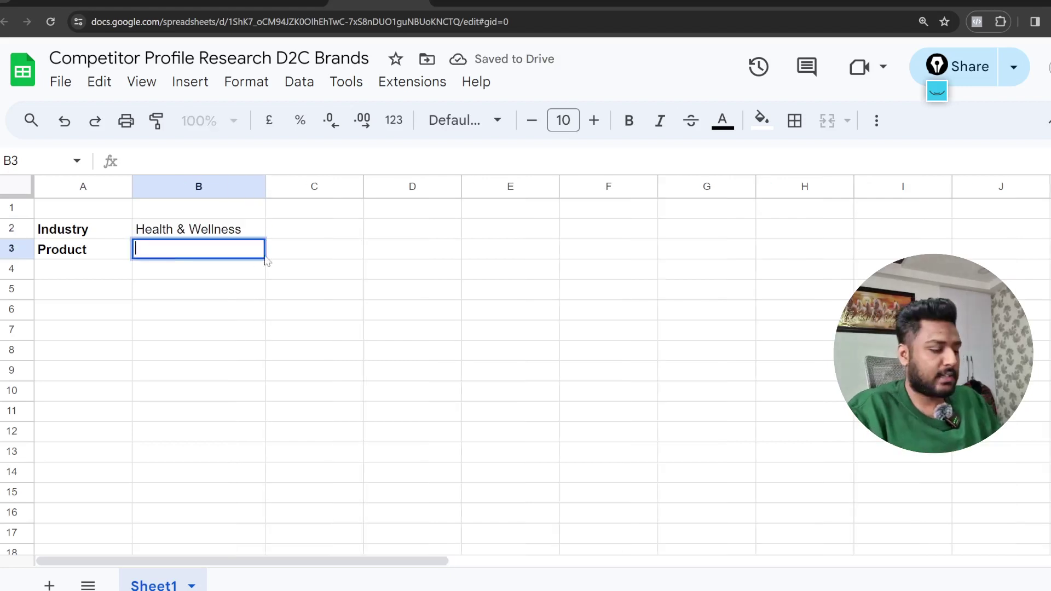
pyautogui.write('Plant ')
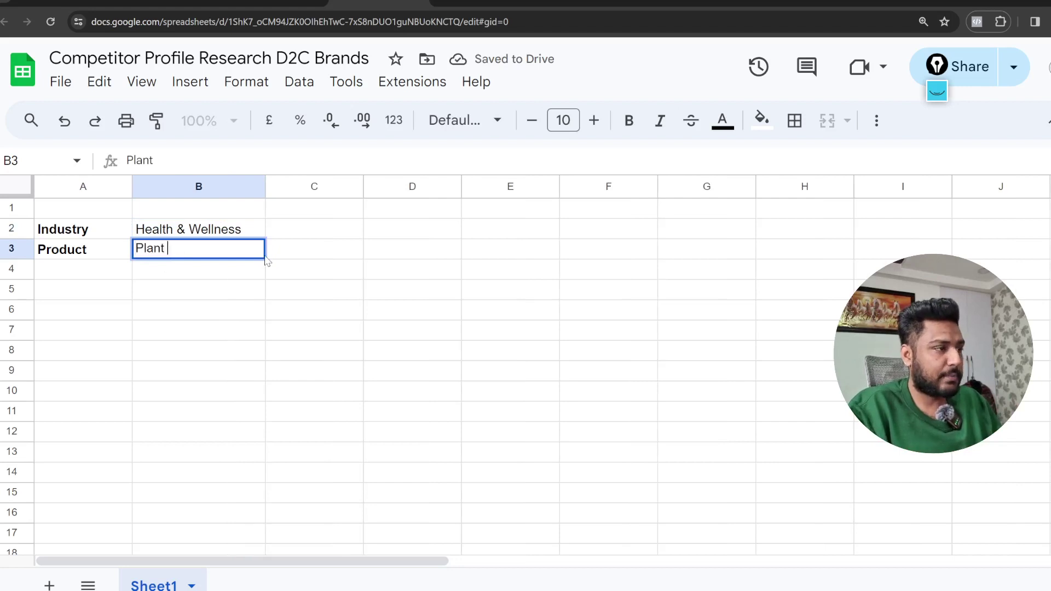
pyautogui.write('Based Protien')
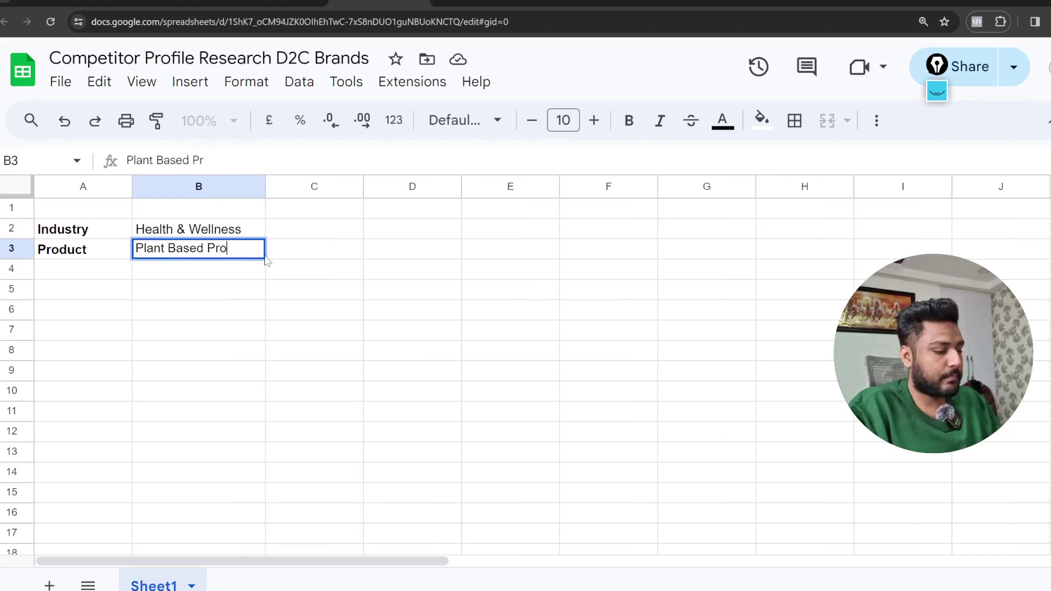
pyautogui.press('BackSpace')
pyautogui.press('BackSpace')
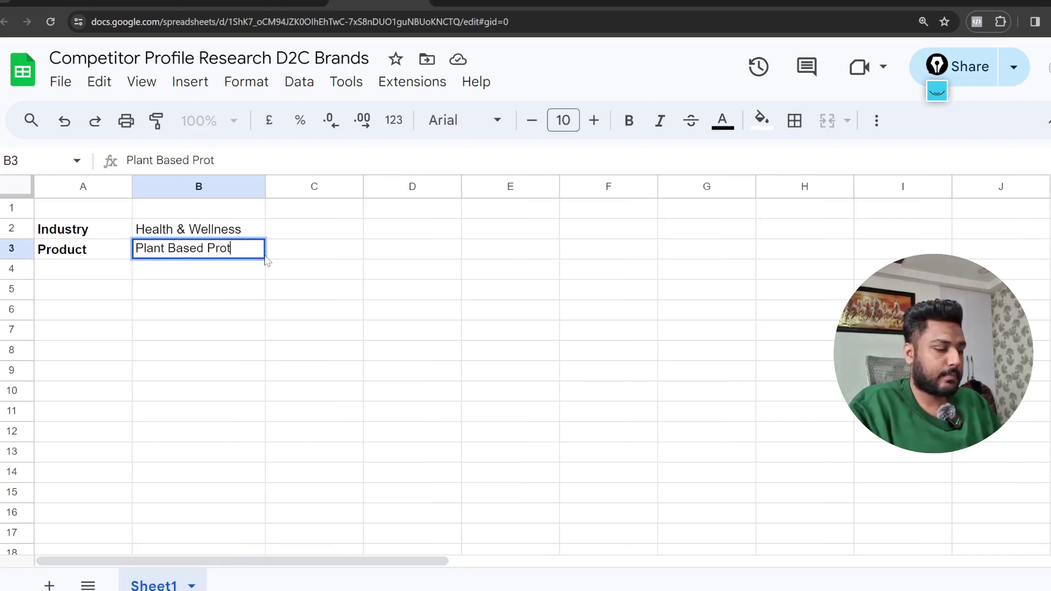
pyautogui.write('ien')
pyautogui.click(252, 316)
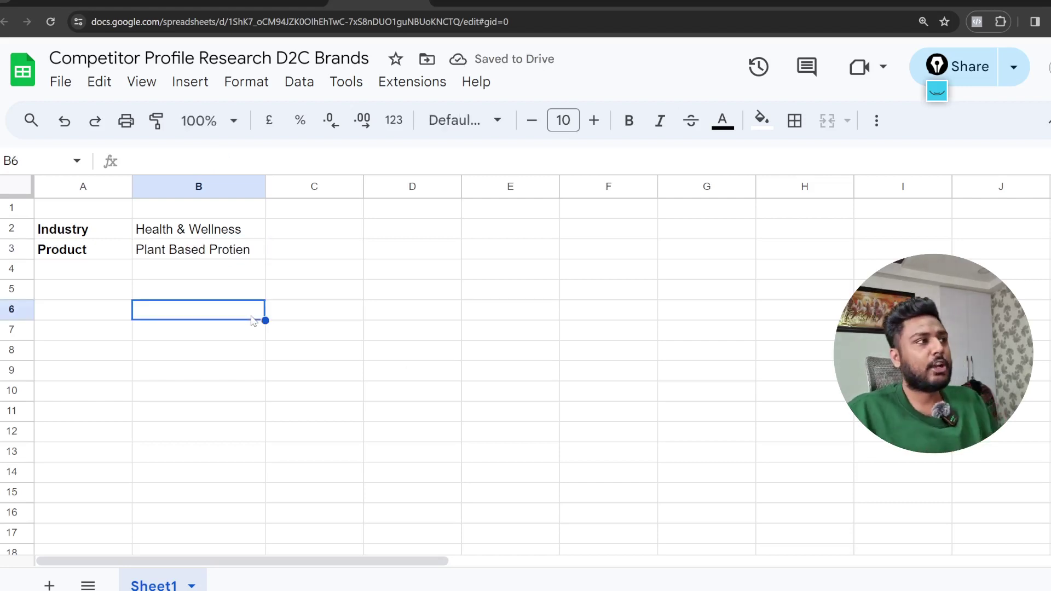
pyautogui.click(99, 273)
pyautogui.write('Ba')
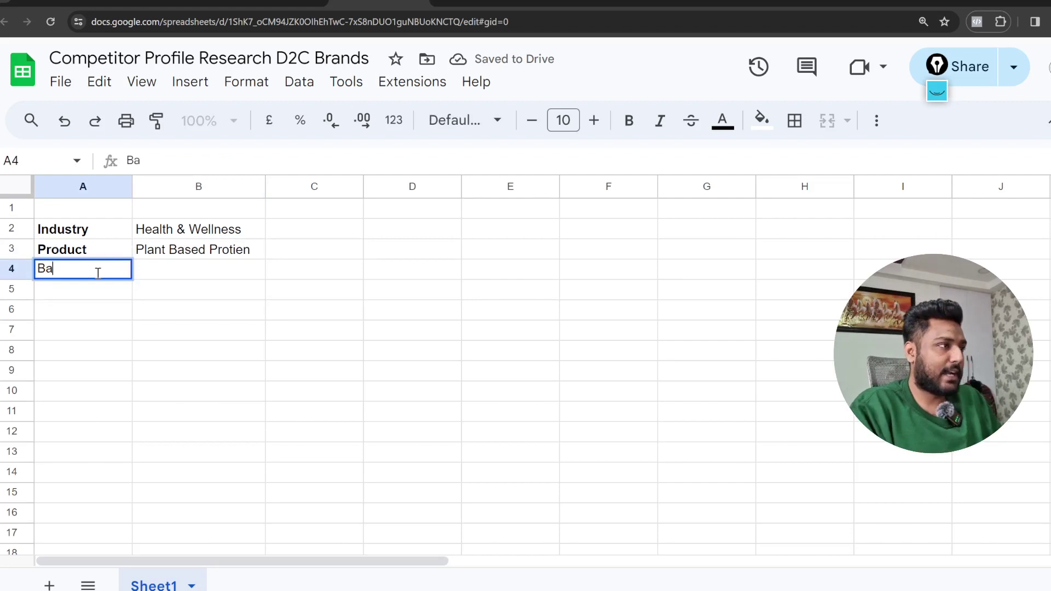
pyautogui.press('BackSpace')
pyautogui.write('rand')
pyautogui.press('BackSpace')
pyautogui.press('BackSpace')
pyautogui.press('BackSpace')
pyautogui.press('BackSpace')
pyautogui.press('BackSpace')
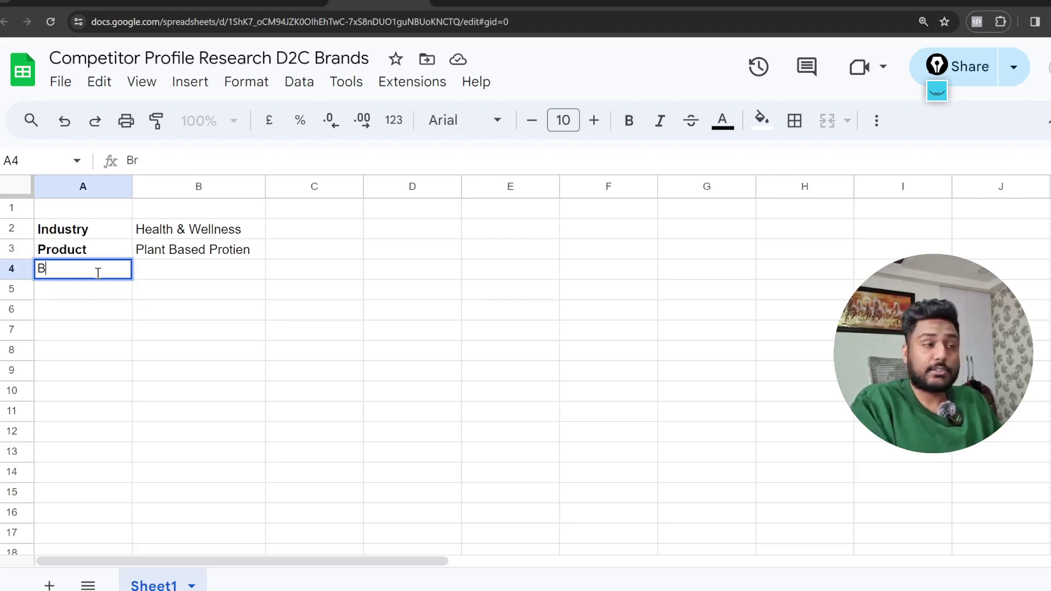
pyautogui.press('BackSpace')
# Enter the label "Price" in cell A4 and make it bold.
pyautogui.write('Price')
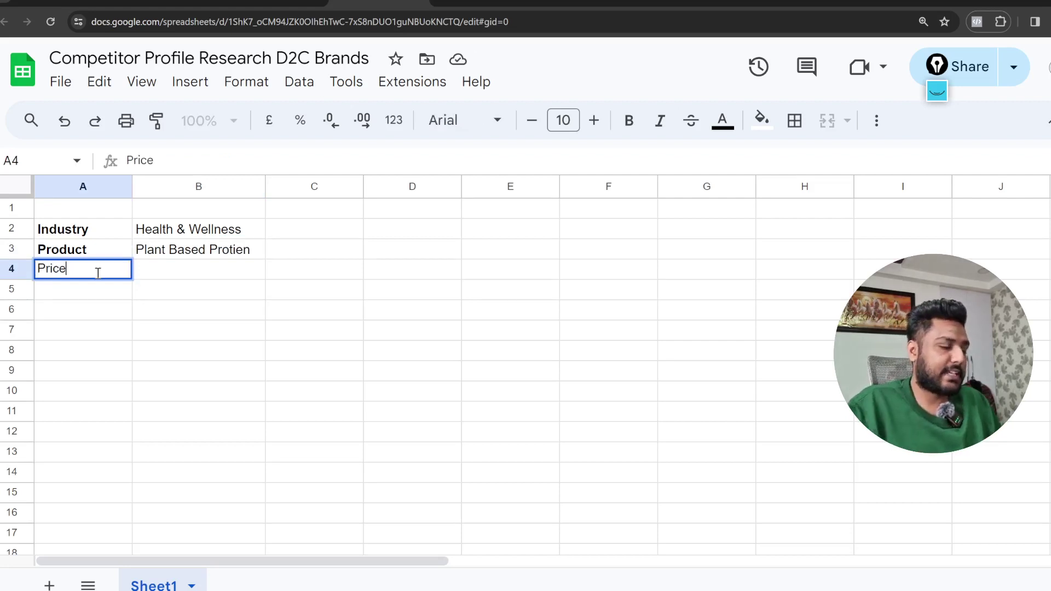
pyautogui.click(171, 277)
pyautogui.press('Left')
pyautogui.hotkey('ctrl', 'b')
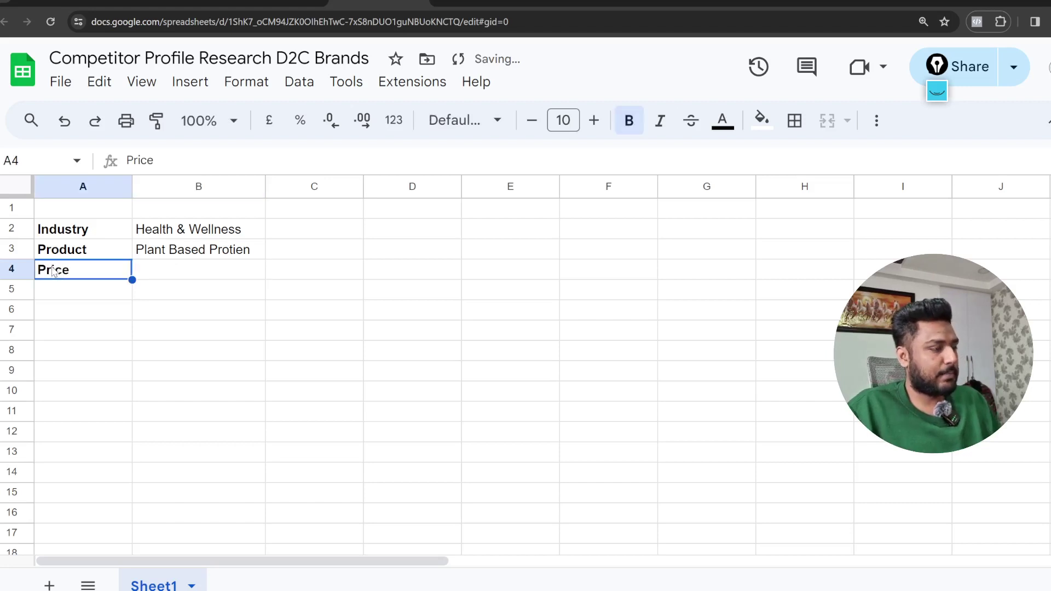
# Enter 1499 as the price in cell B4.
pyautogui.doubleClick(163, 273)
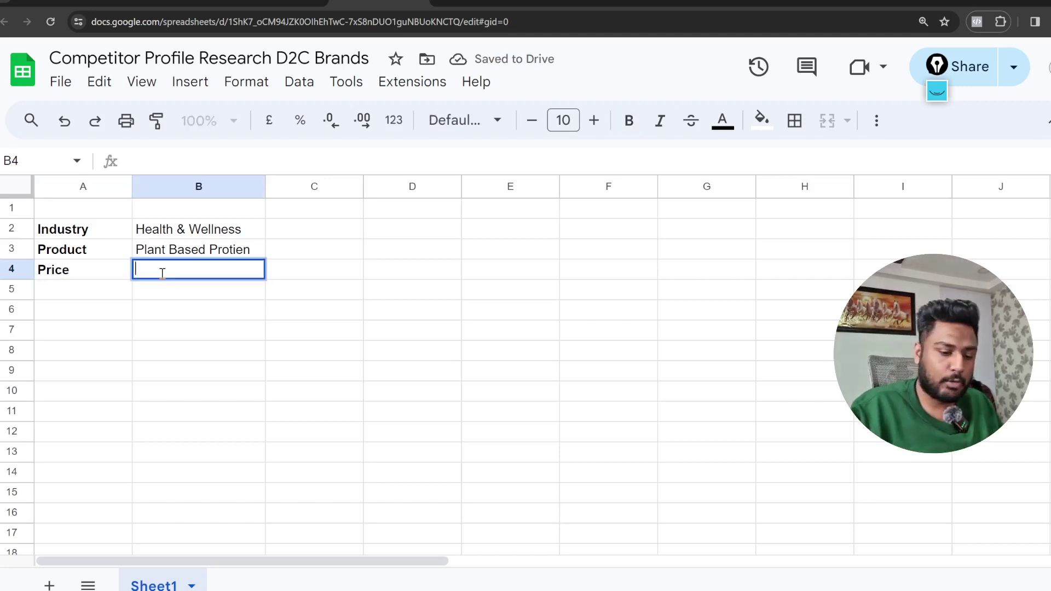
pyautogui.write('1499')
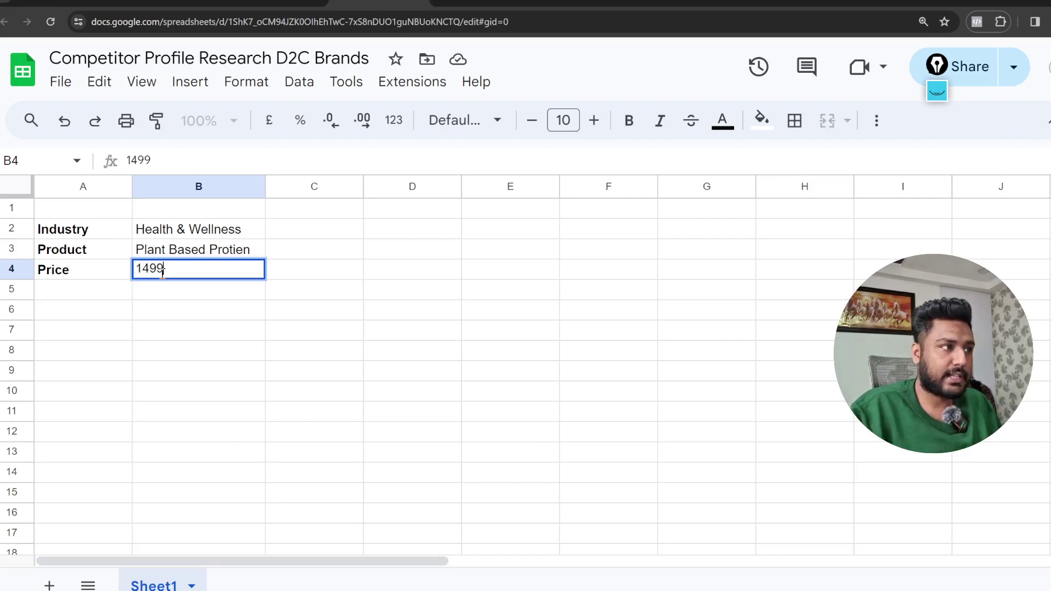
pyautogui.click(151, 315)
pyautogui.click(86, 294)
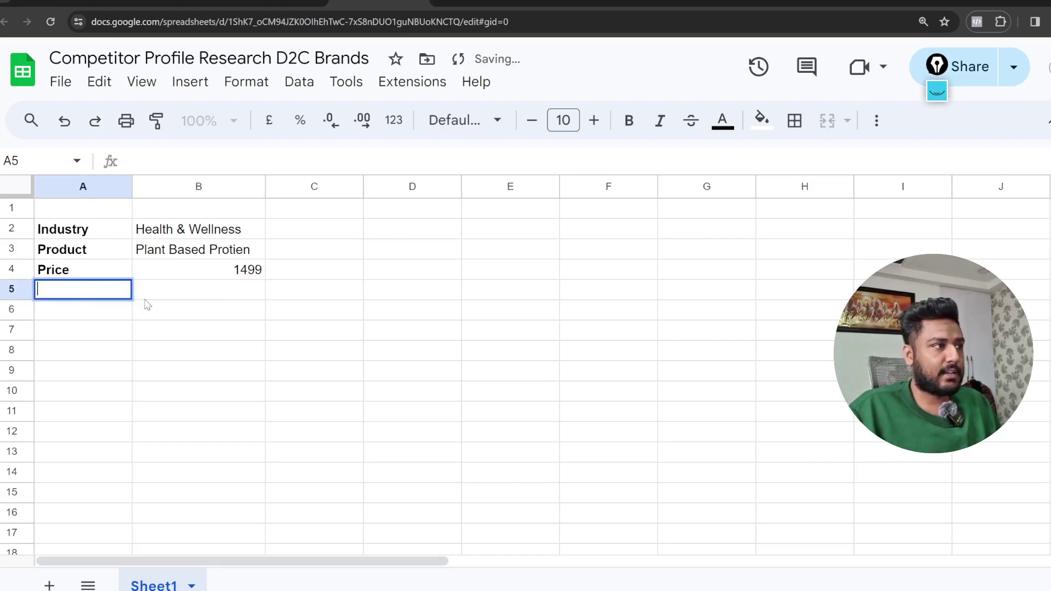
# Centre the contents of the whole column B horizontally.
pyautogui.click(210, 189)
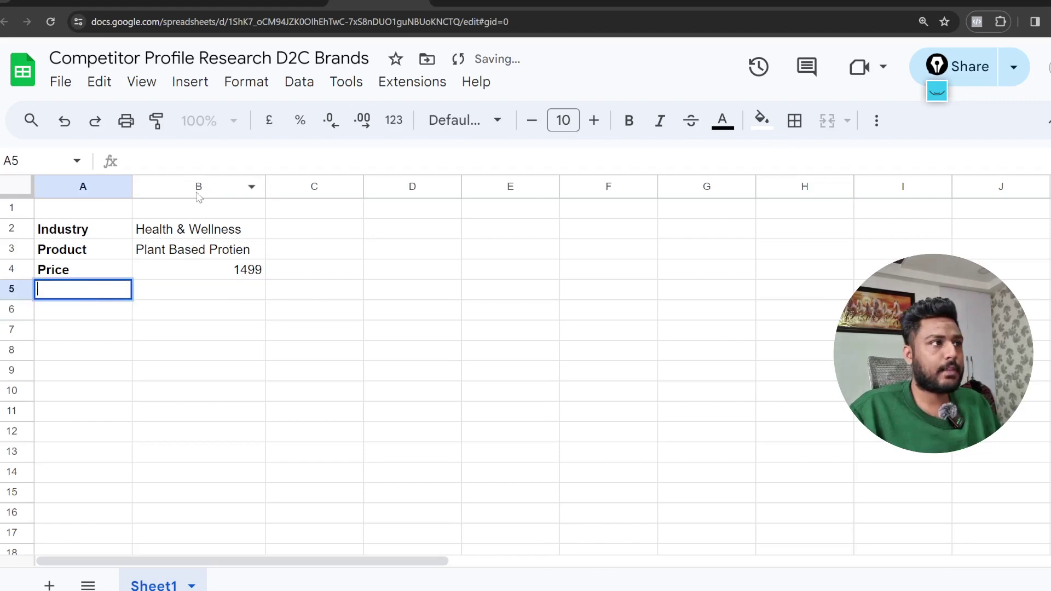
pyautogui.click(876, 122)
pyautogui.click(549, 159)
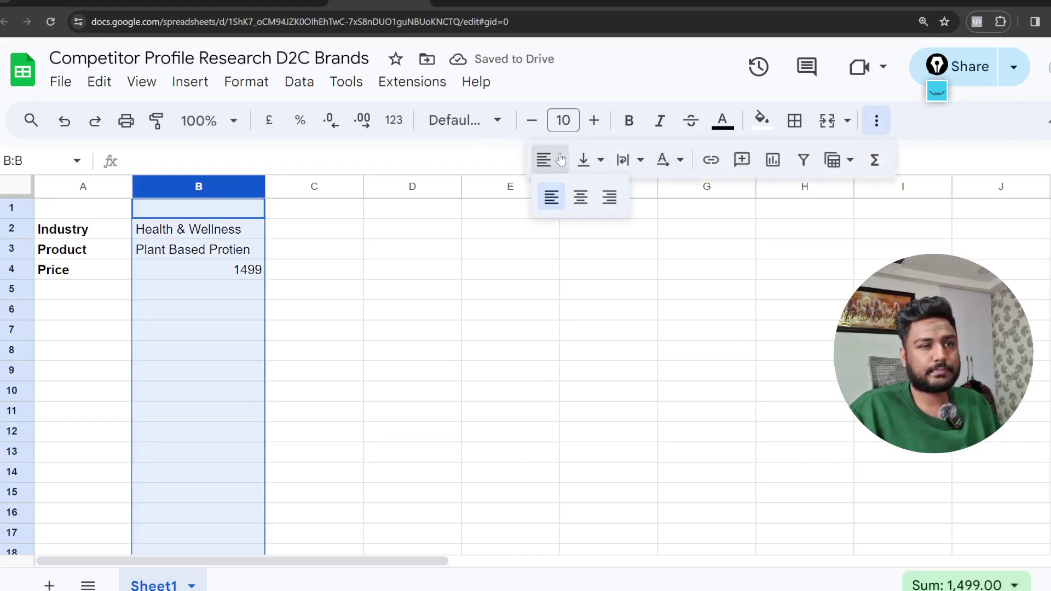
pyautogui.click(574, 200)
pyautogui.click(291, 370)
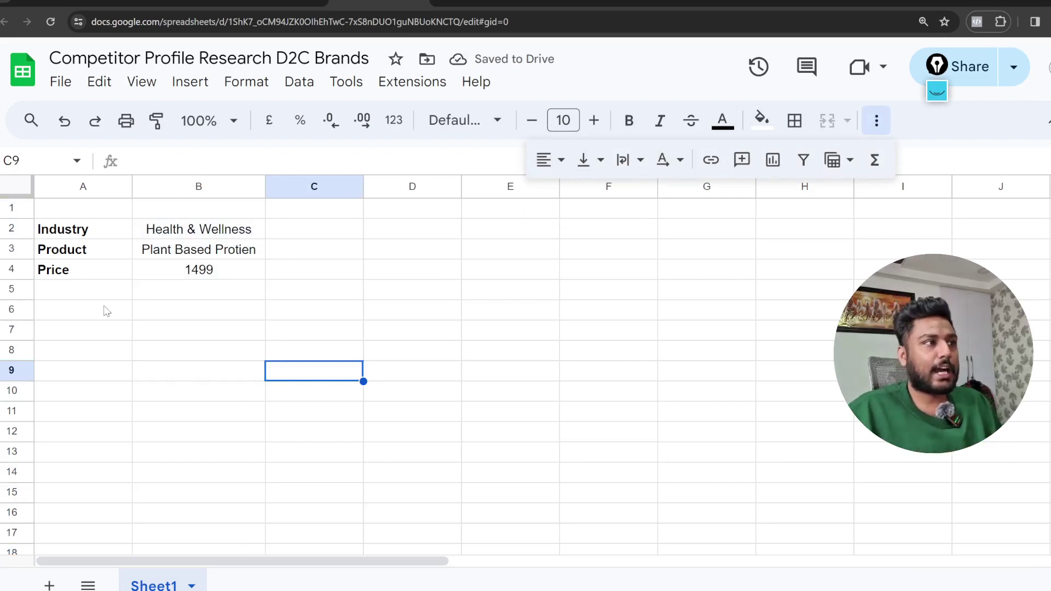
# Enter the label "Branding" in cell A5, below the Price label.
pyautogui.click(71, 296)
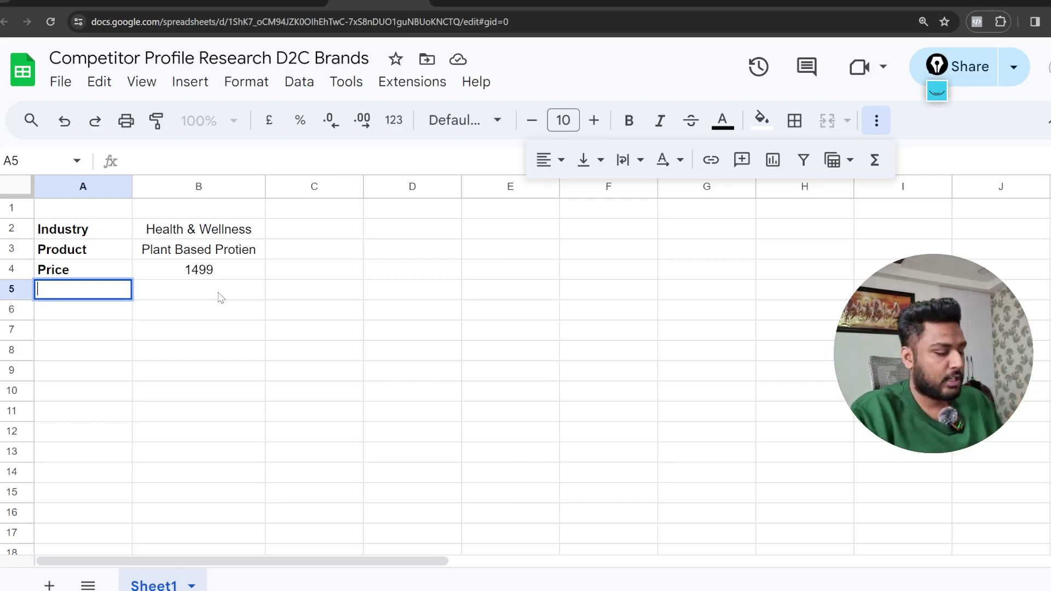
pyautogui.write('Bradnin')
pyautogui.press('BackSpace')
pyautogui.press('BackSpace')
pyautogui.press('BackSpace')
pyautogui.press('BackSpace')
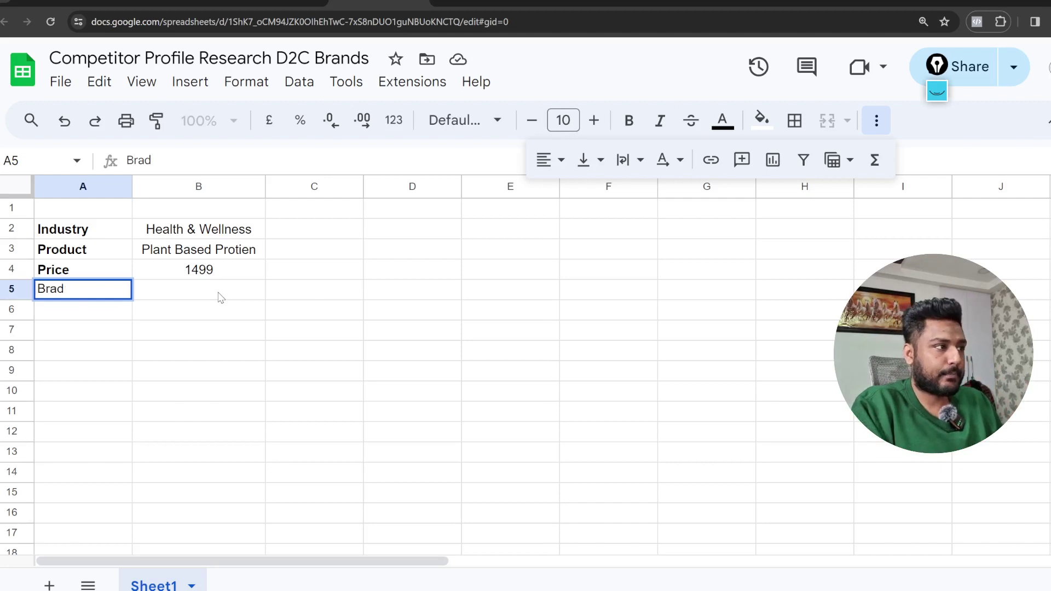
pyautogui.write('nding')
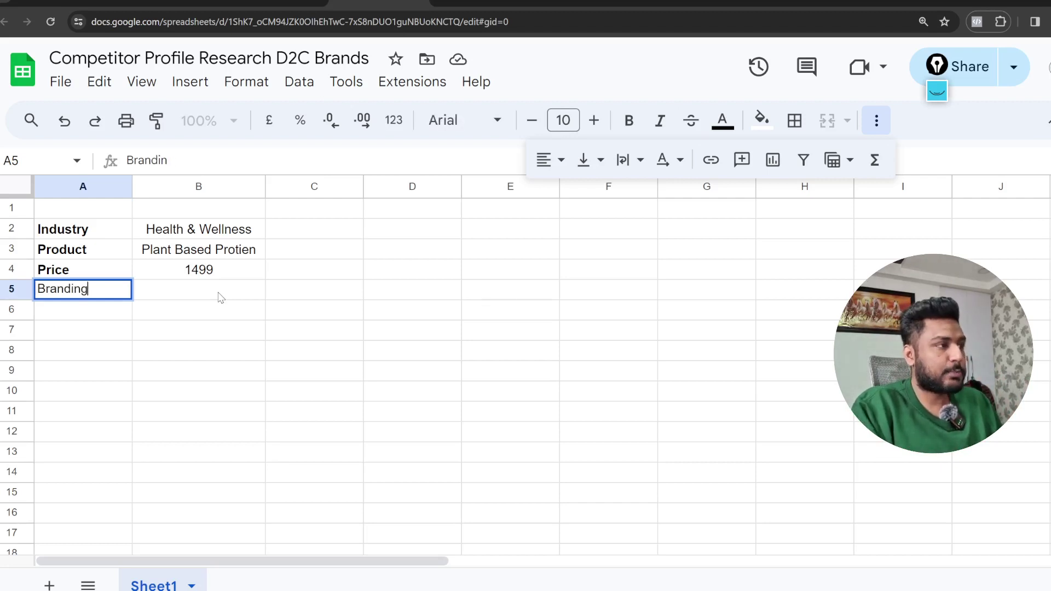
# Enter "Website + LP" in cell B5 as the first branding item.
pyautogui.doubleClick(218, 294)
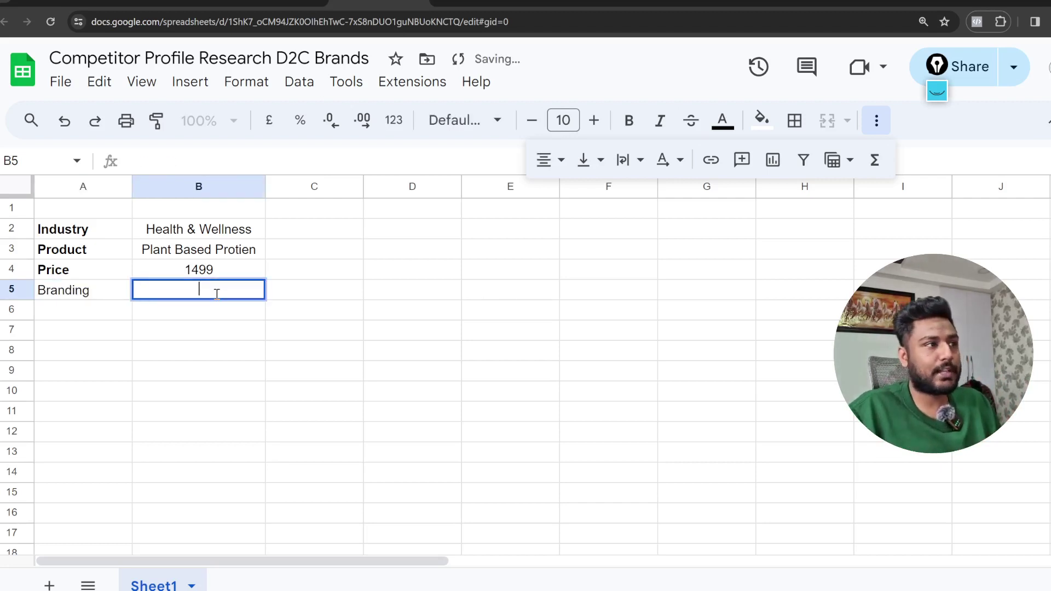
pyautogui.write('We')
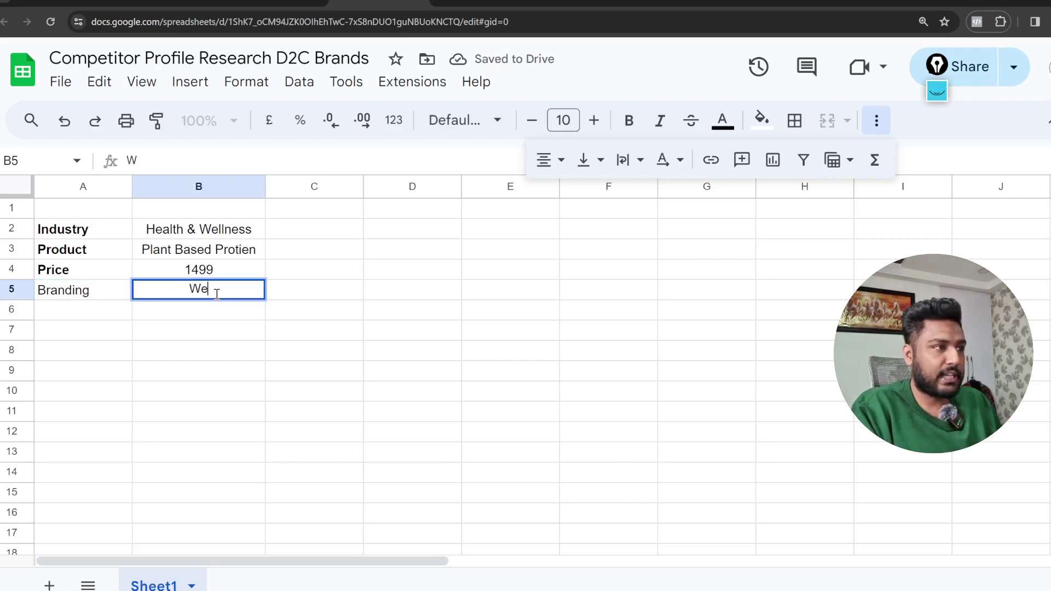
pyautogui.write('bsite + LP')
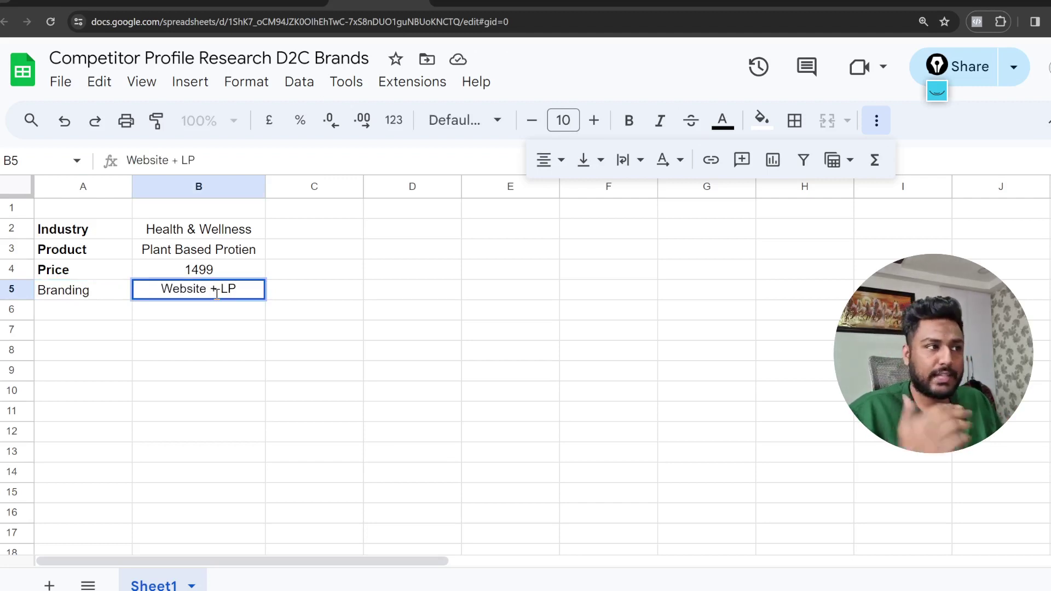
# Enter "Social Pages & Creatives" in cell B6 as the second branding item.
pyautogui.doubleClick(202, 309)
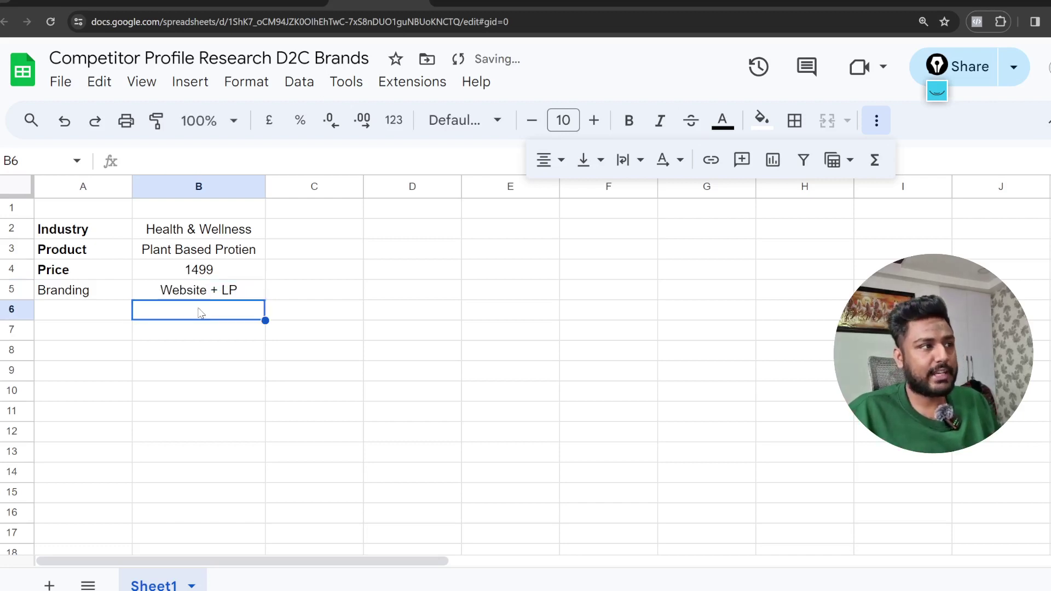
pyautogui.write('Soc')
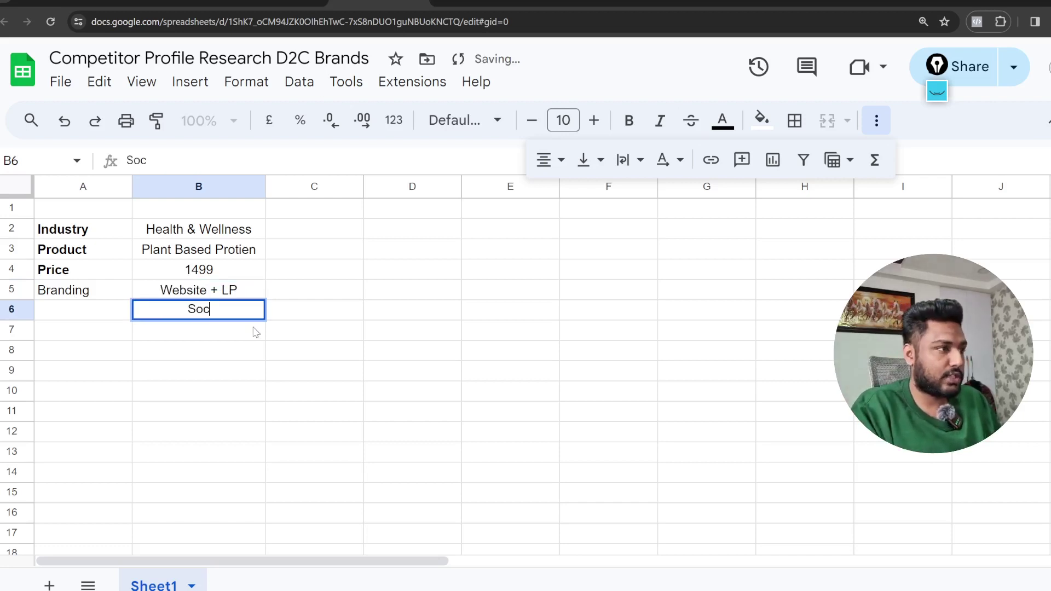
pyautogui.write('ial Pages')
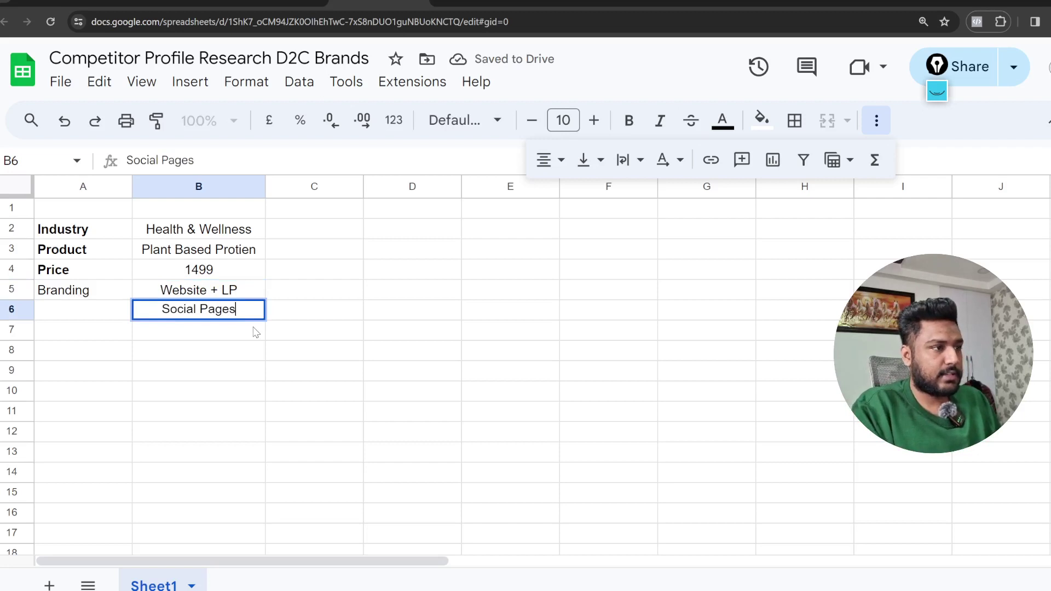
pyautogui.write(' 7 cr')
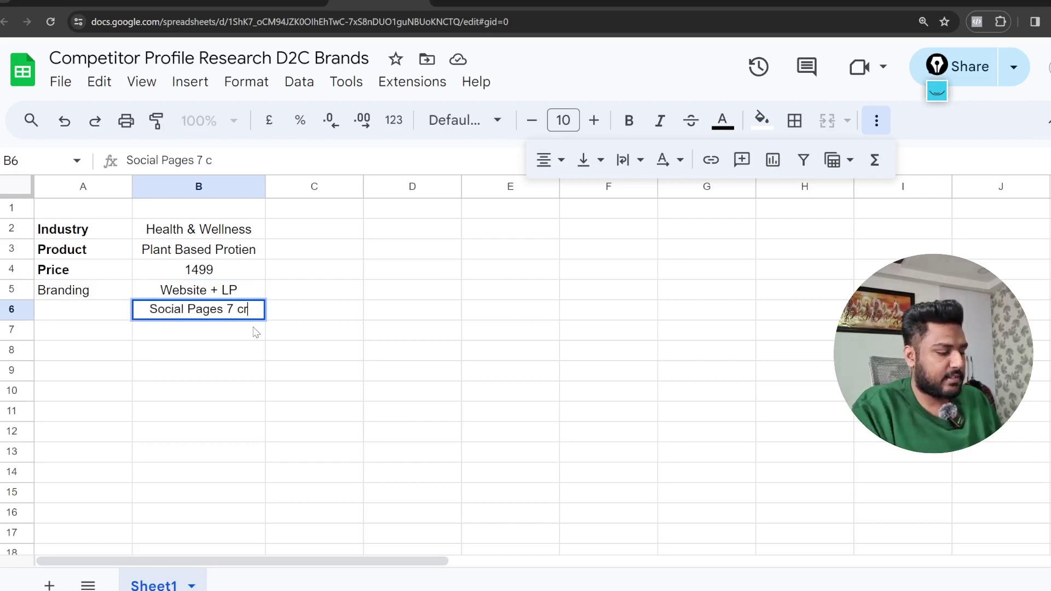
pyautogui.write('ea')
pyautogui.press('BackSpace')
pyautogui.press('BackSpace')
pyautogui.press('BackSpace')
pyautogui.press('BackSpace')
pyautogui.press('BackSpace')
pyautogui.press('BackSpace')
pyautogui.press('BackSpace')
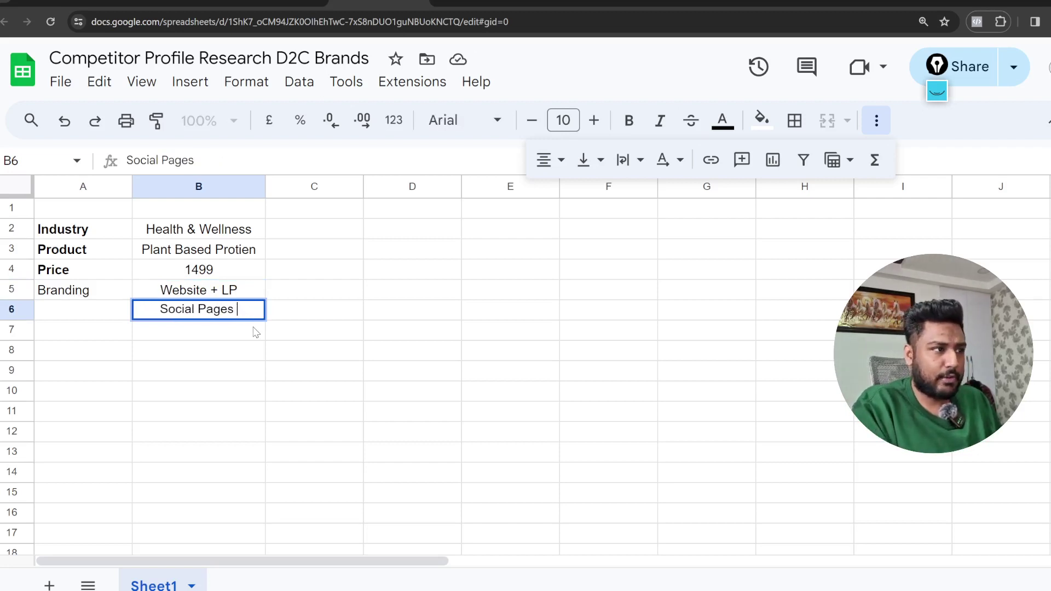
pyautogui.write('& ')
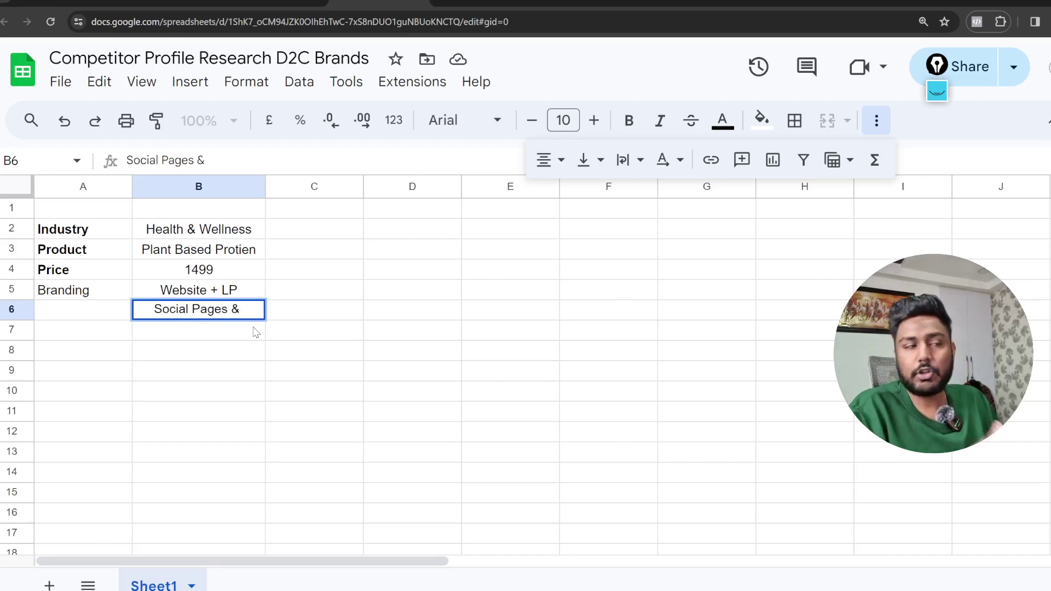
pyautogui.write('Creatives')
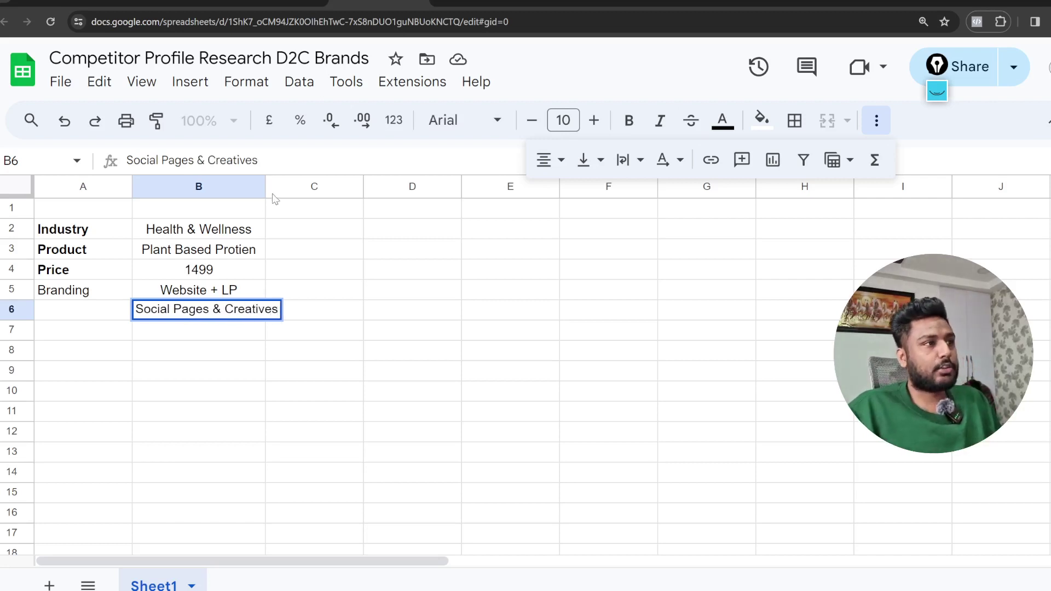
# Widen column B to fit its longest entry and make the Branding label in A5 bold.
pyautogui.moveTo(266, 187); pyautogui.dragTo(299, 186)
pyautogui.click(310, 338)
pyautogui.click(221, 307)
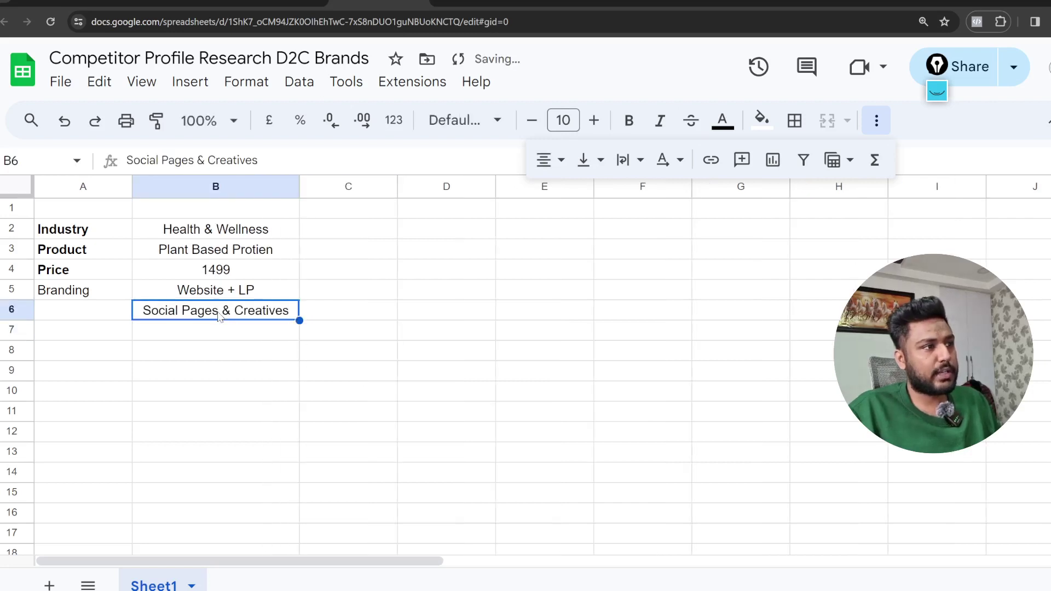
pyautogui.click(129, 297)
pyautogui.hotkey('ctrl', 'b')
# Enter "Done" in cells C5 and C6 beside the two branding items.
pyautogui.doubleClick(330, 296)
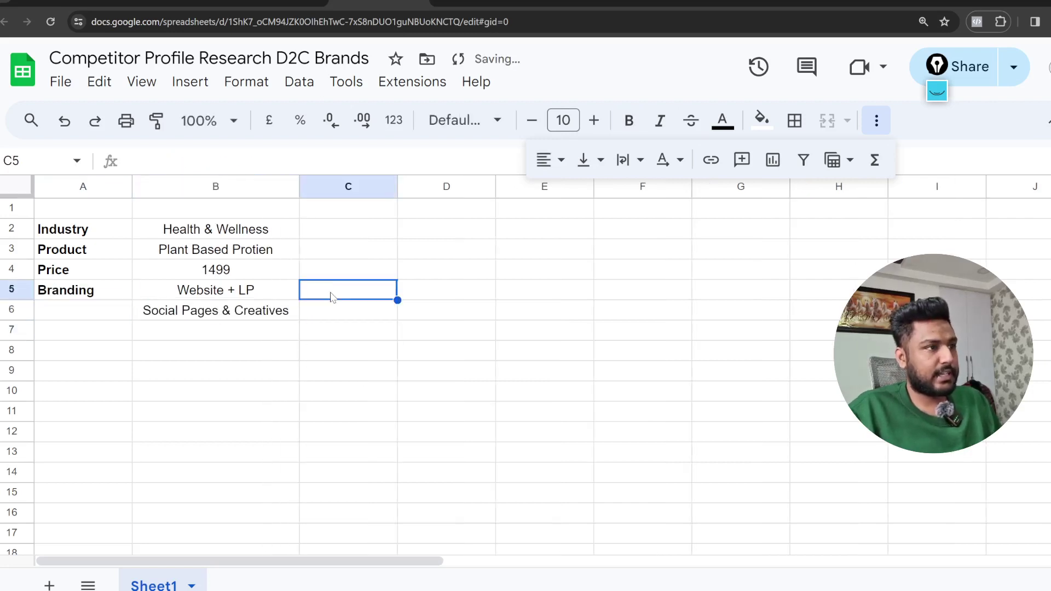
pyautogui.write('Done')
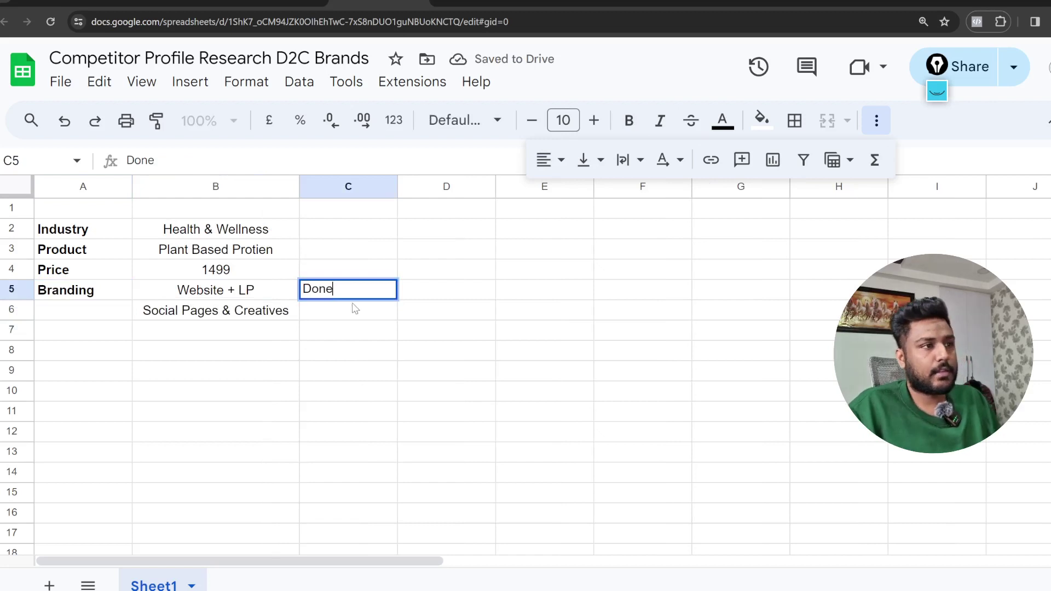
pyautogui.click(355, 308)
pyautogui.write('Done')
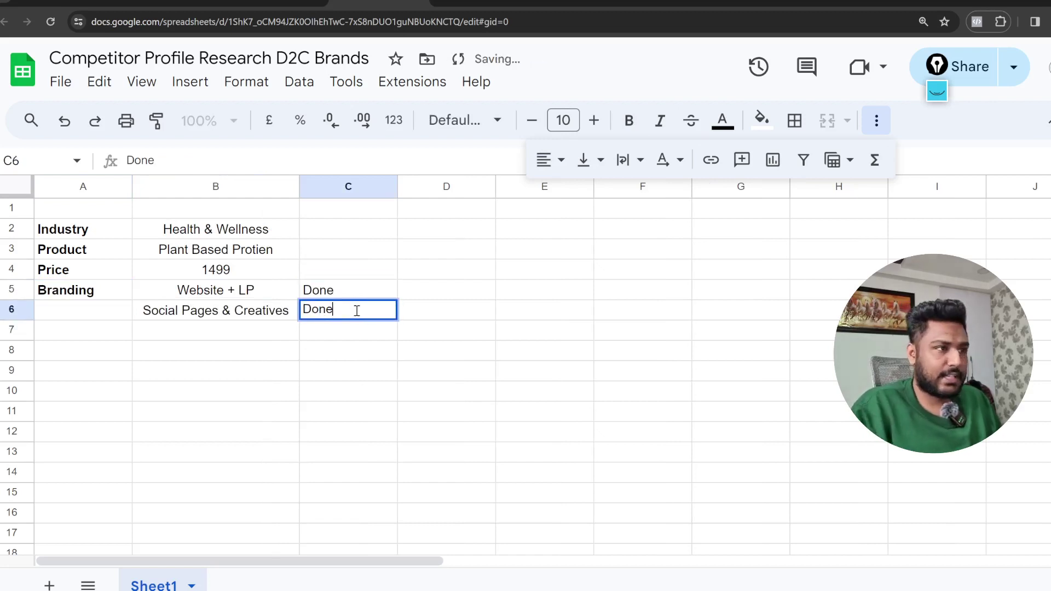
pyautogui.click(392, 350)
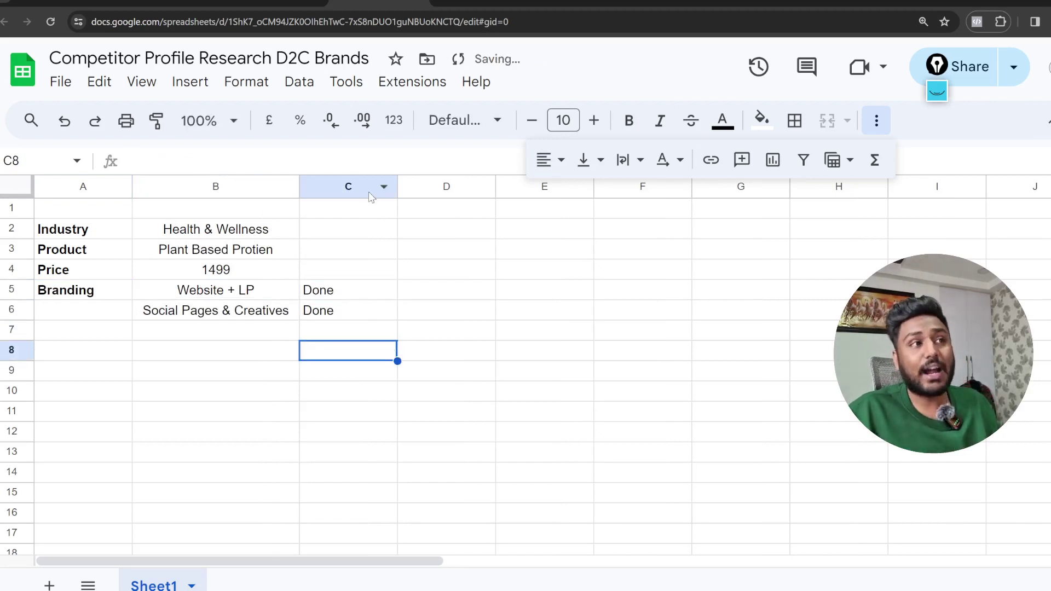
# Centre the contents of the whole column C horizontally.
pyautogui.click(369, 189)
pyautogui.click(561, 164)
pyautogui.click(586, 207)
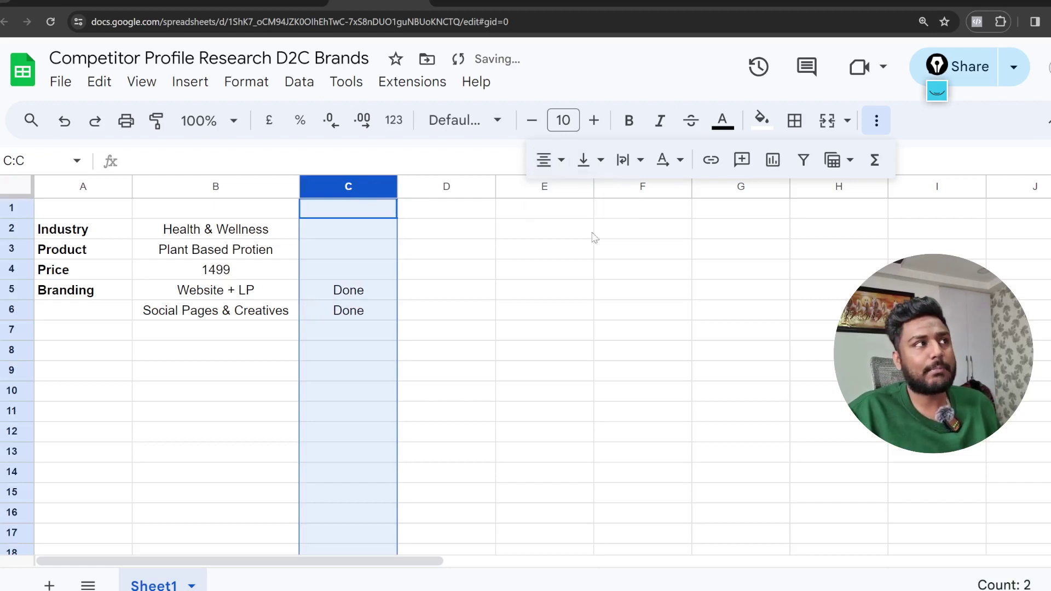
pyautogui.click(606, 300)
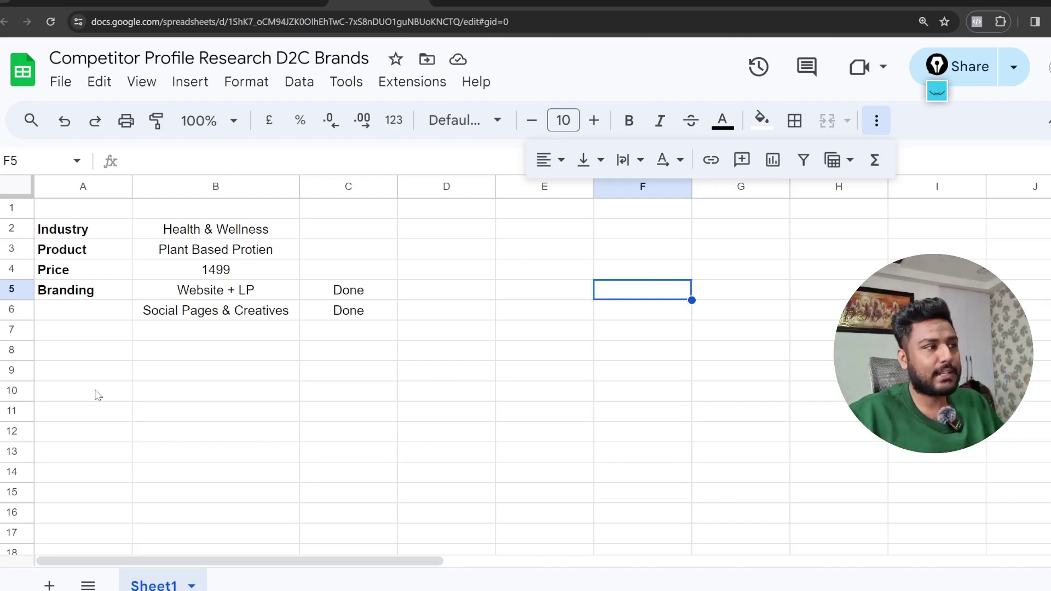
# Enter the heading "Legacy Brands" in cell D8 and widen column D slightly.
pyautogui.click(110, 378)
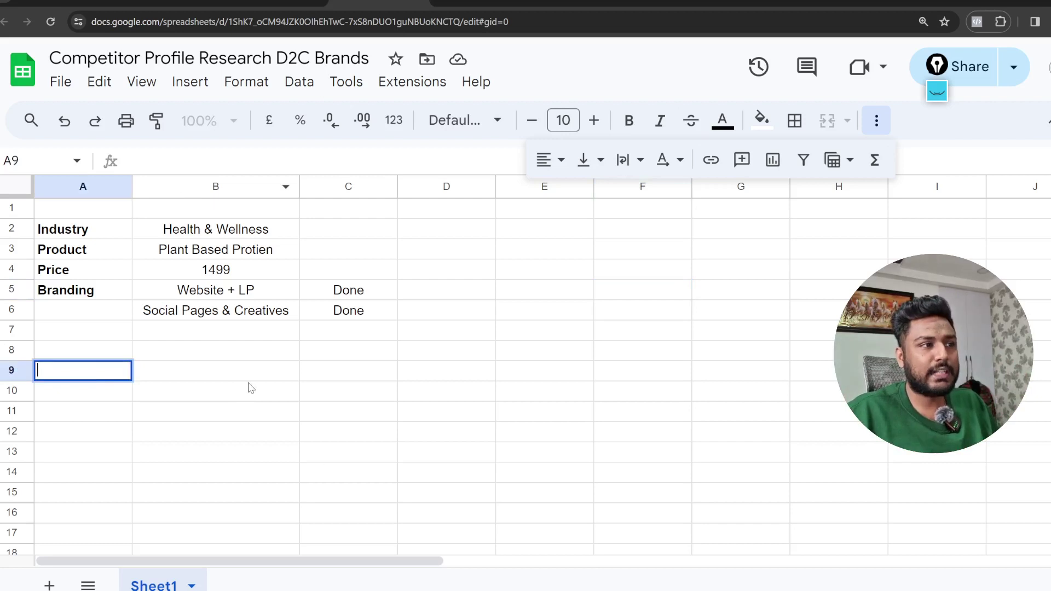
pyautogui.click(441, 377)
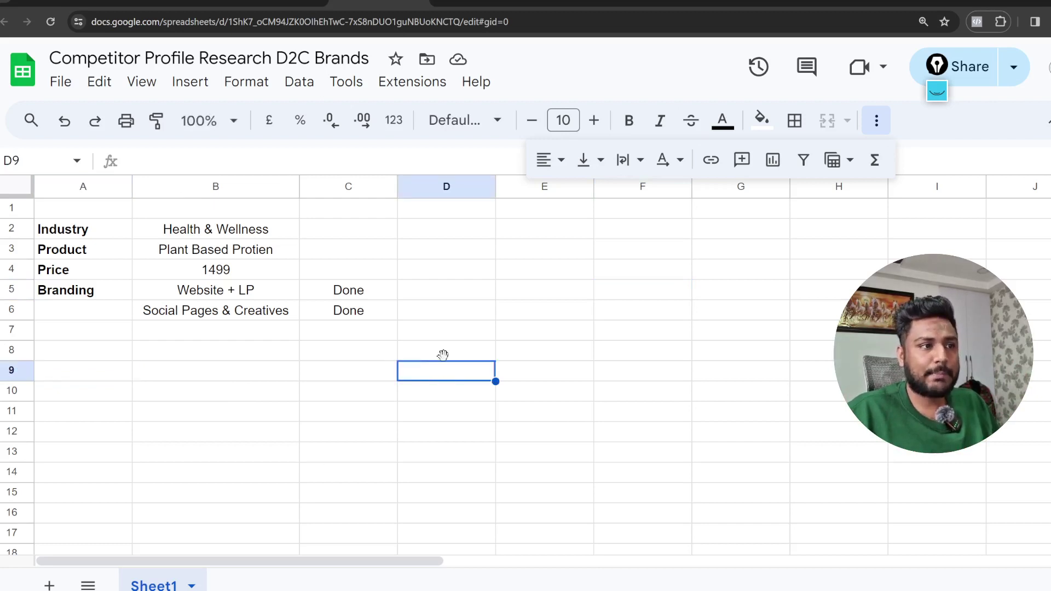
pyautogui.doubleClick(446, 350)
pyautogui.write('Lega')
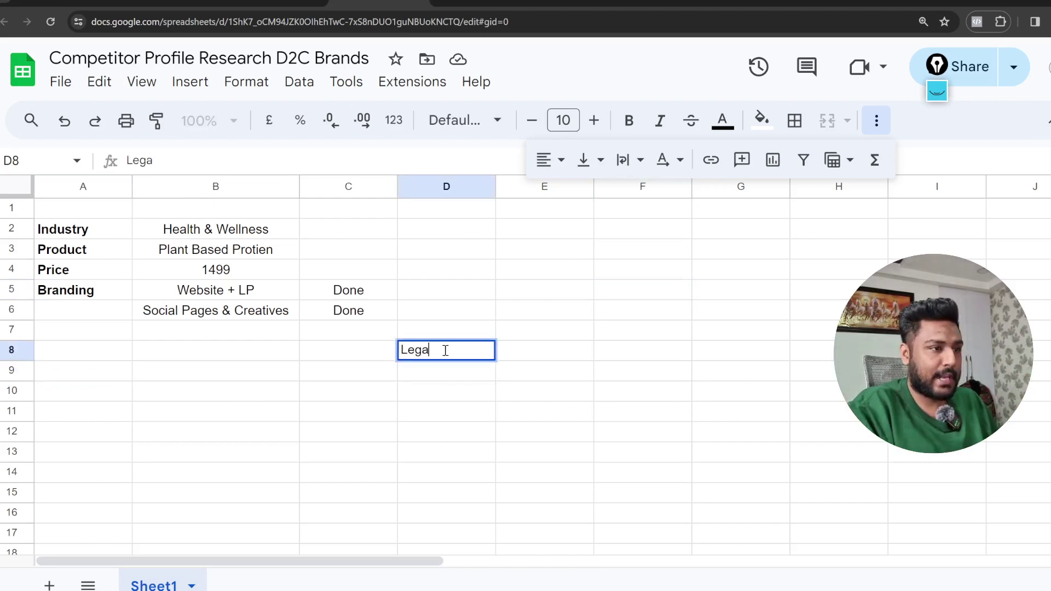
pyautogui.write('cy Brand')
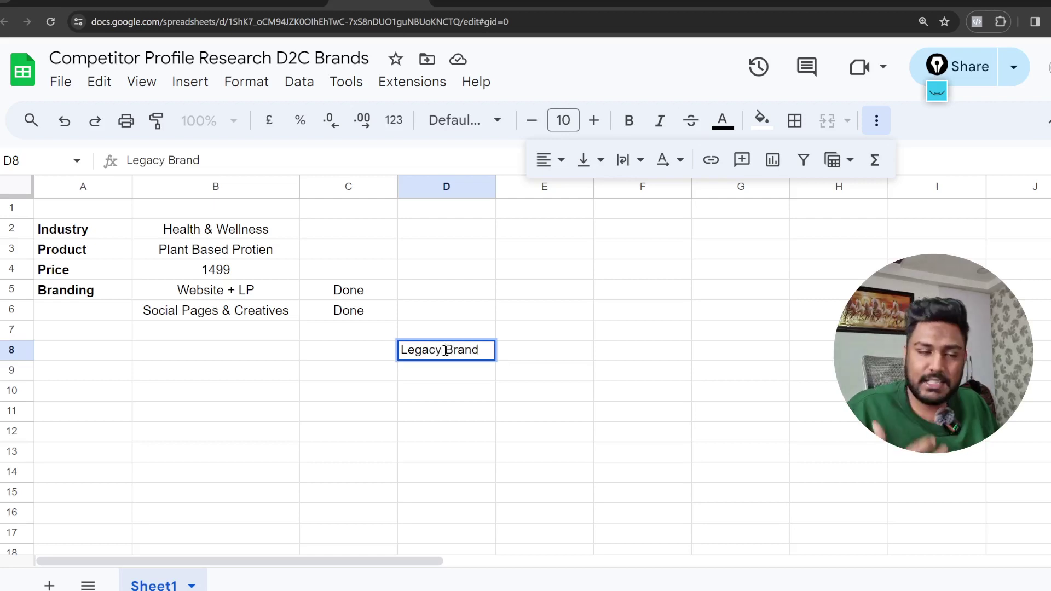
pyautogui.write('s')
pyautogui.click(548, 330)
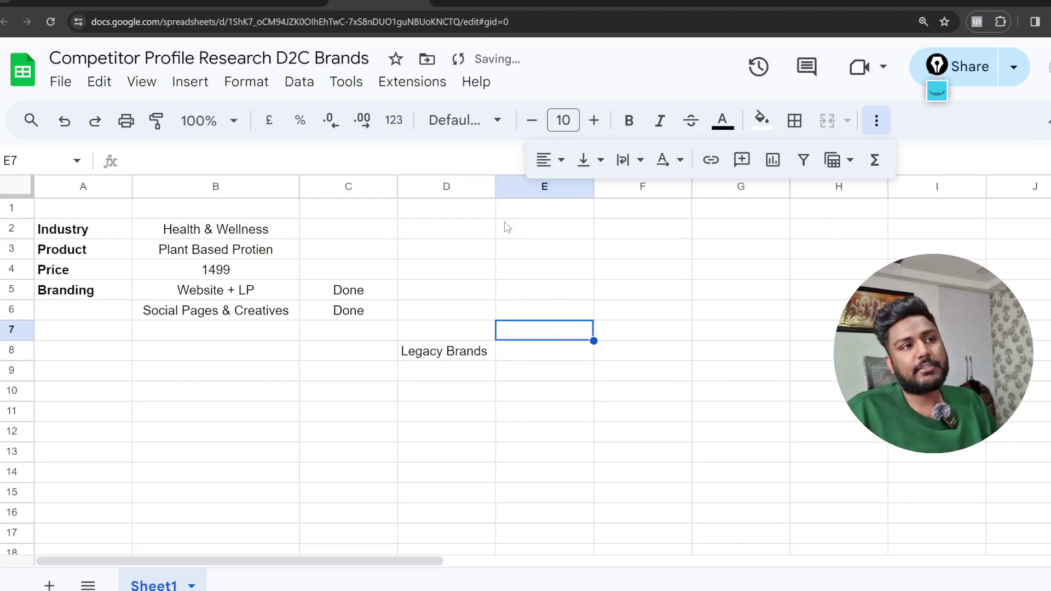
pyautogui.click(468, 178)
pyautogui.moveTo(495, 186); pyautogui.dragTo(506, 186)
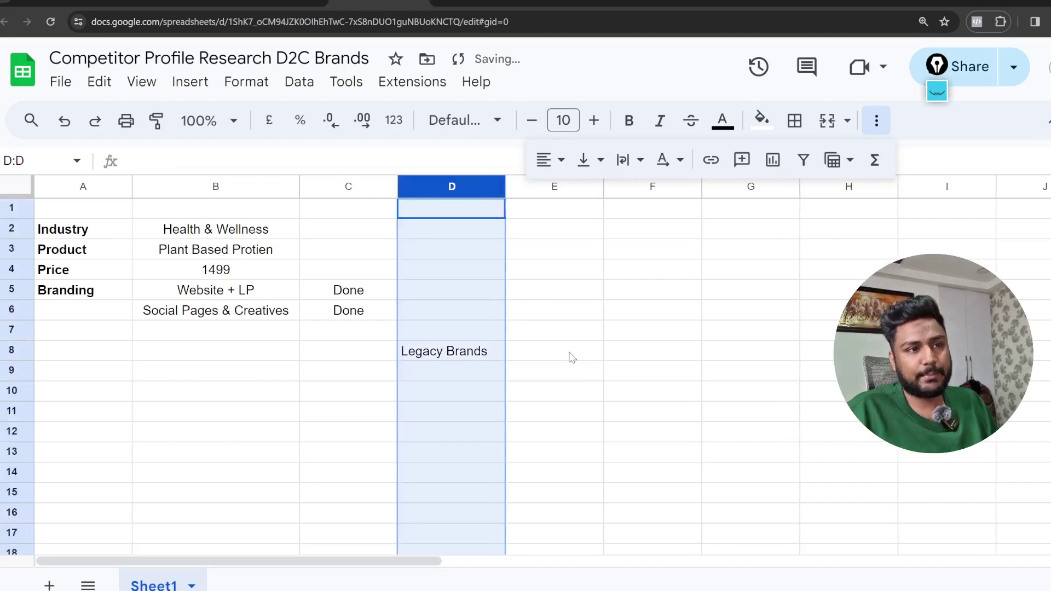
# Enter the headings "Online Brands" in cell E8 and "New Brands" in cell F8.
pyautogui.doubleClick(598, 350)
pyautogui.write('Online Brands')
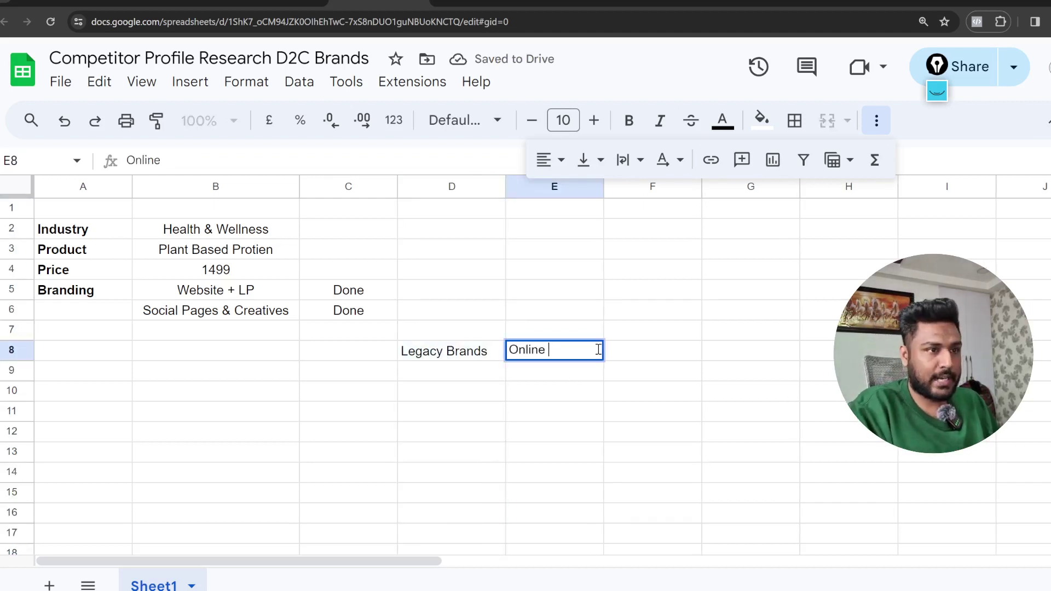
pyautogui.click(657, 352)
pyautogui.write('New Brands')
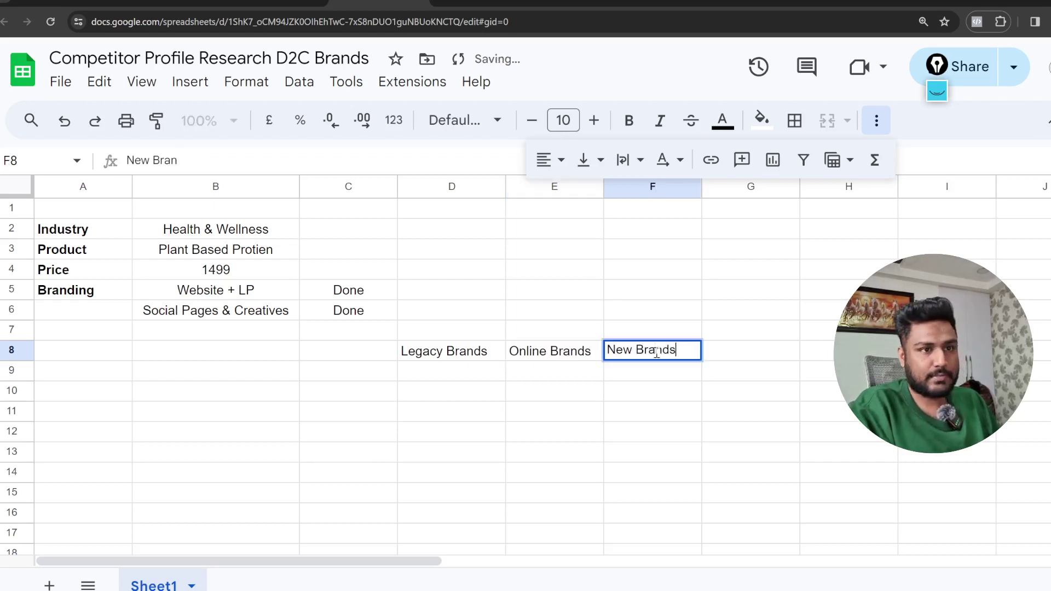
pyautogui.click(754, 298)
# Centre the contents of columns D through F horizontally.
pyautogui.moveTo(424, 352); pyautogui.dragTo(733, 350)
pyautogui.click(661, 208)
pyautogui.moveTo(657, 189); pyautogui.dragTo(454, 187)
pyautogui.click(554, 164)
pyautogui.click(577, 197)
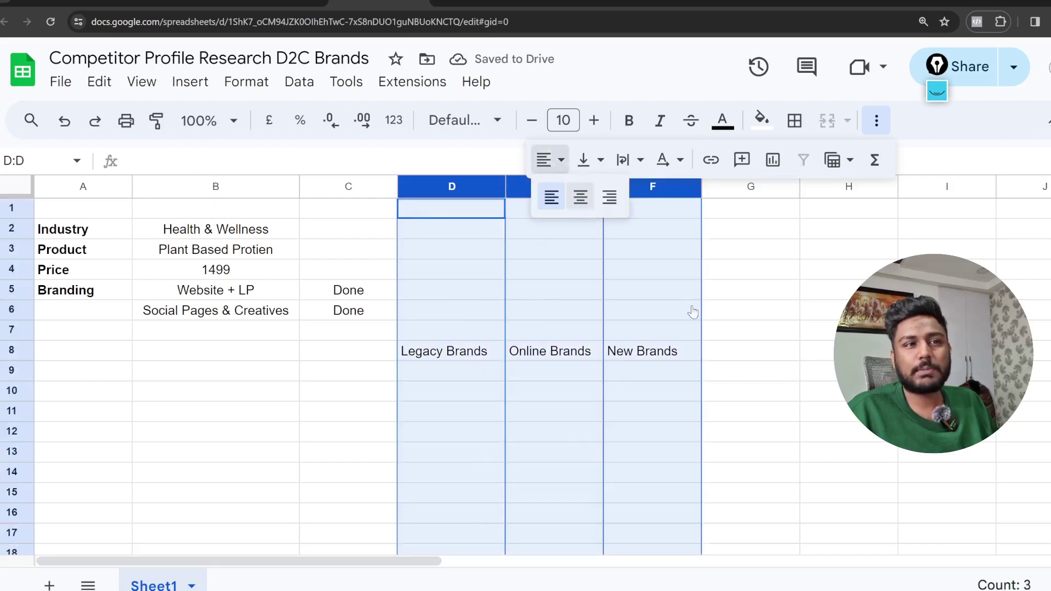
pyautogui.click(727, 371)
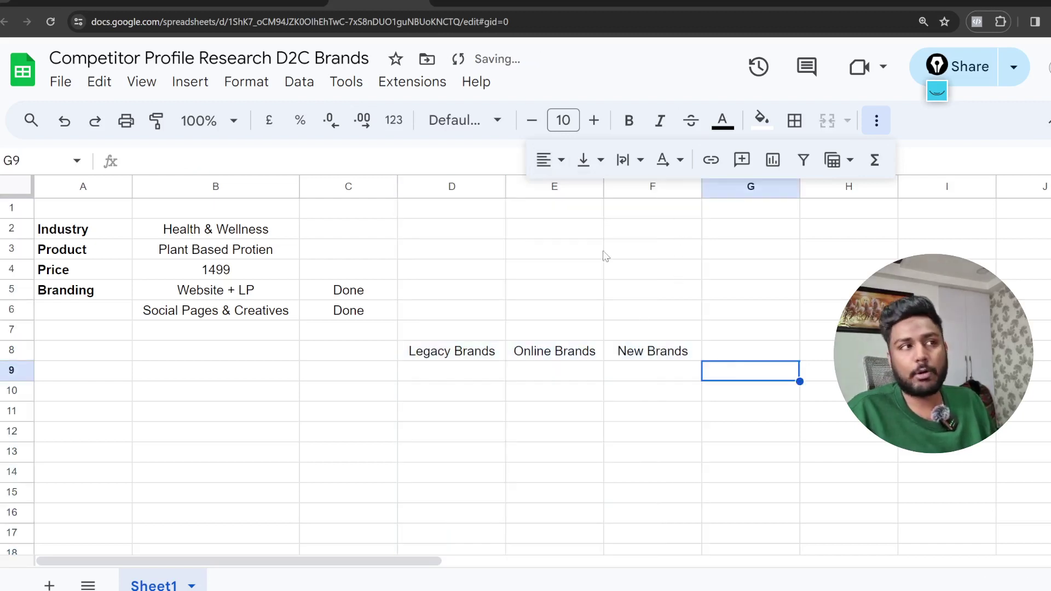
# Fill in the number of brands under each heading: 1-2 in D9, 3 in E9 and 3 in F9.
pyautogui.click(245, 234)
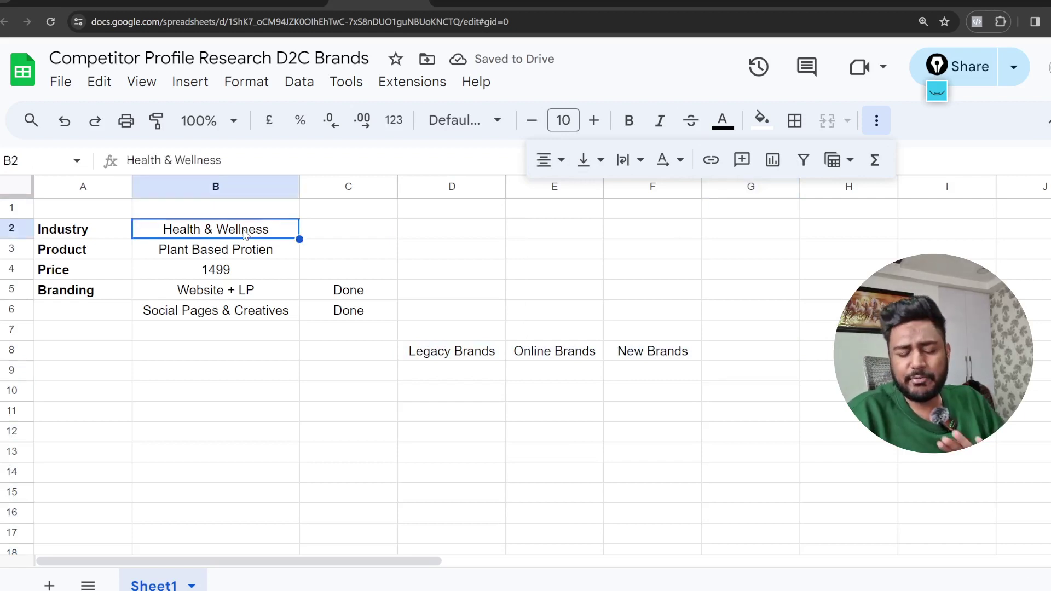
pyautogui.click(262, 254)
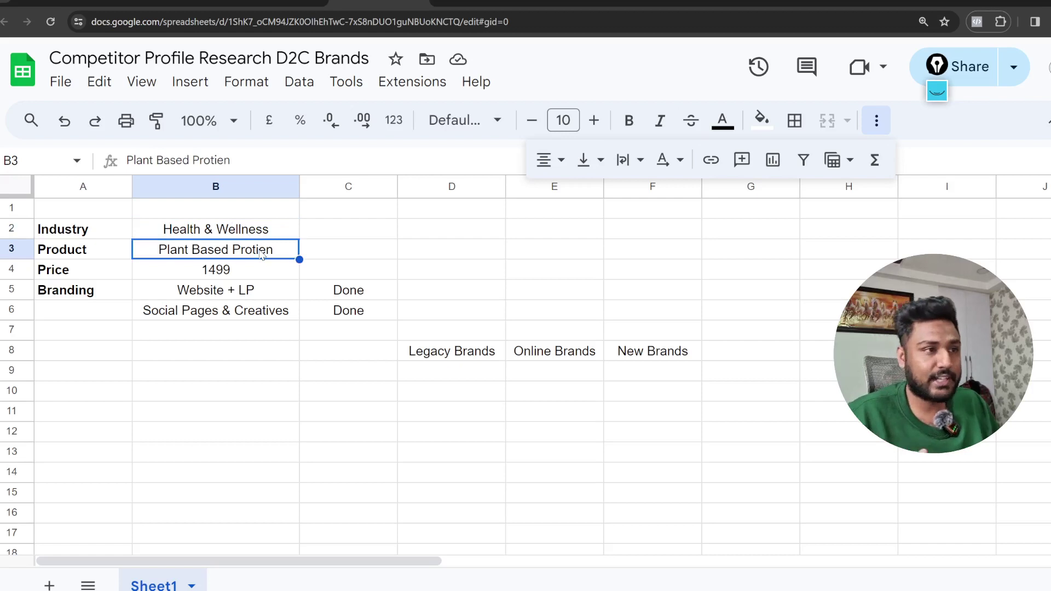
pyautogui.click(449, 377)
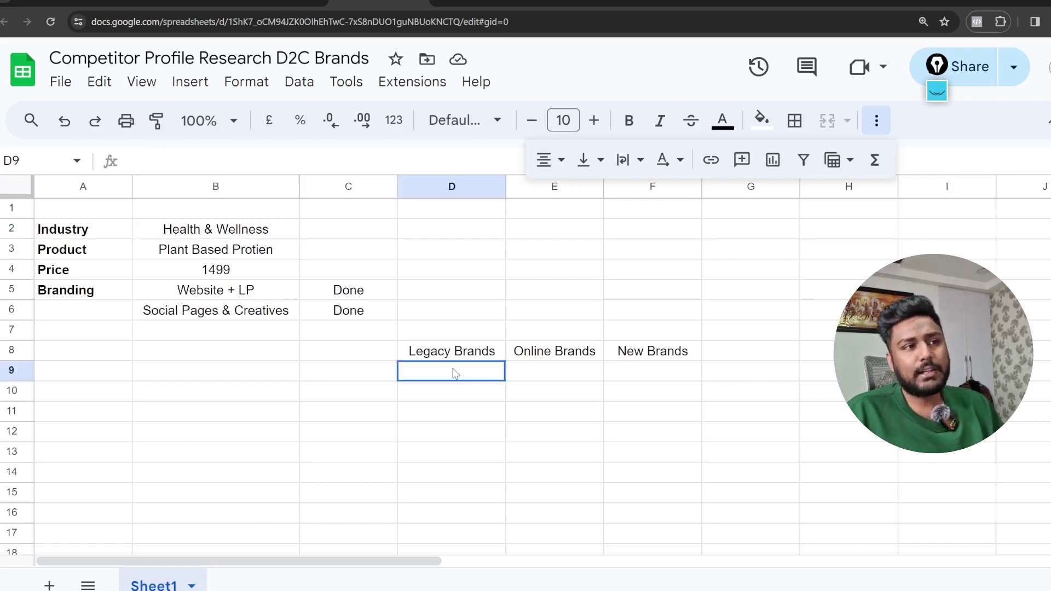
pyautogui.doubleClick(492, 377)
pyautogui.write('1-2')
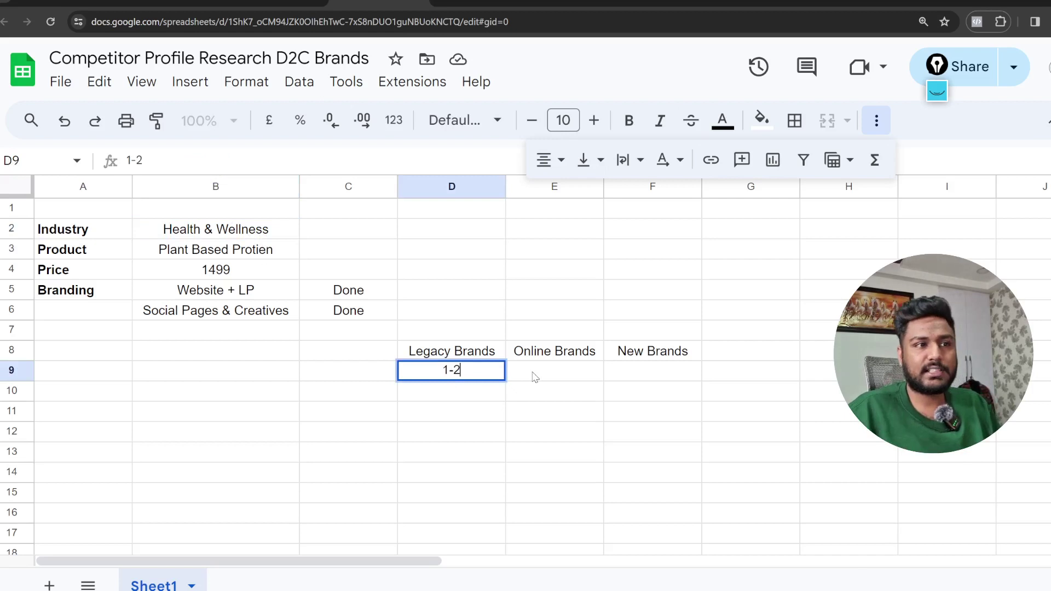
pyautogui.click(535, 377)
pyautogui.doubleClick(535, 377)
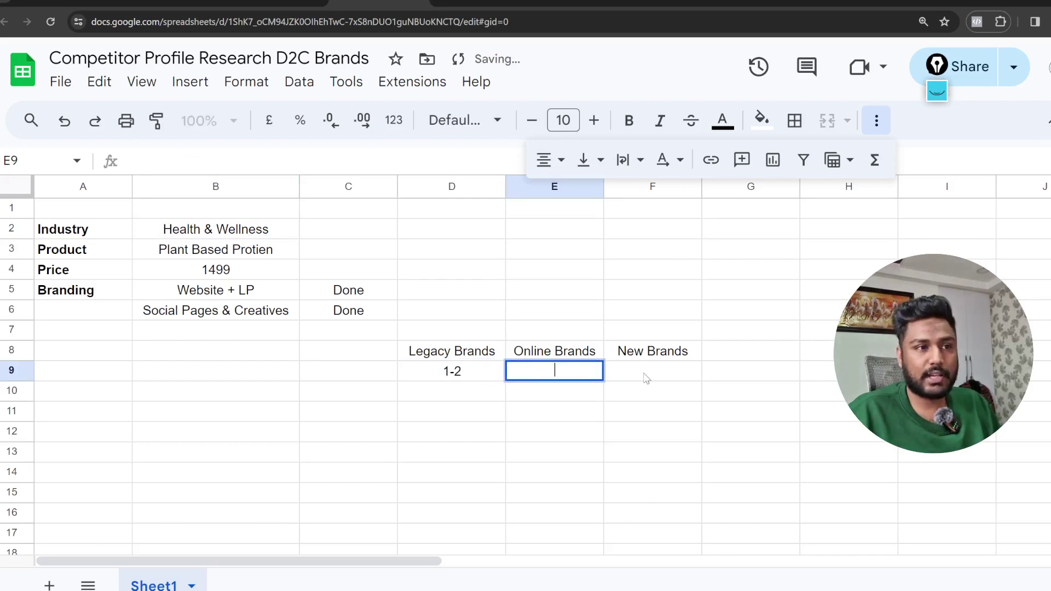
pyautogui.write('3')
pyautogui.doubleClick(670, 372)
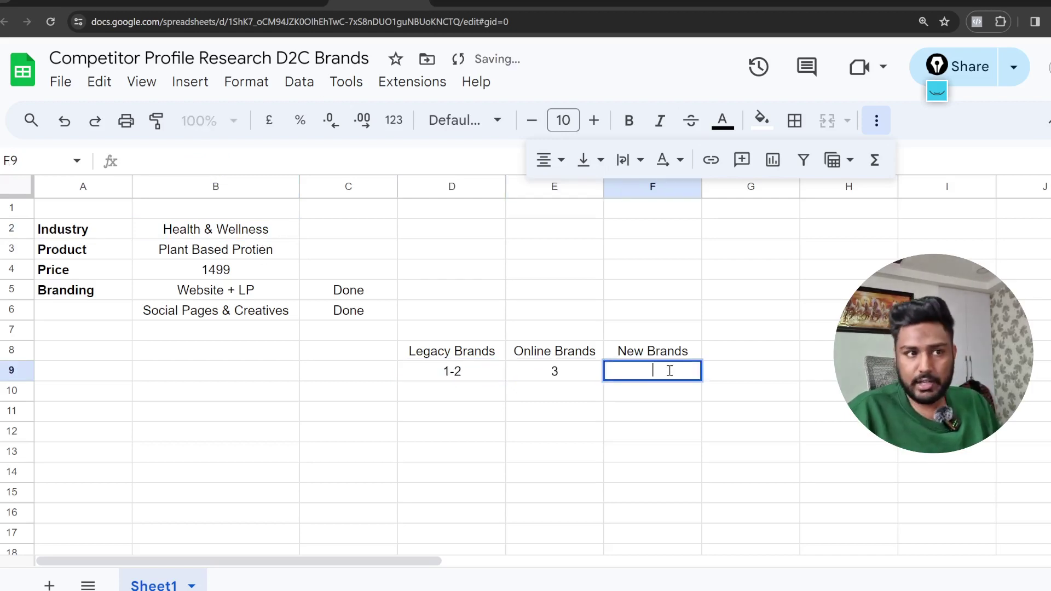
pyautogui.press('Tab')
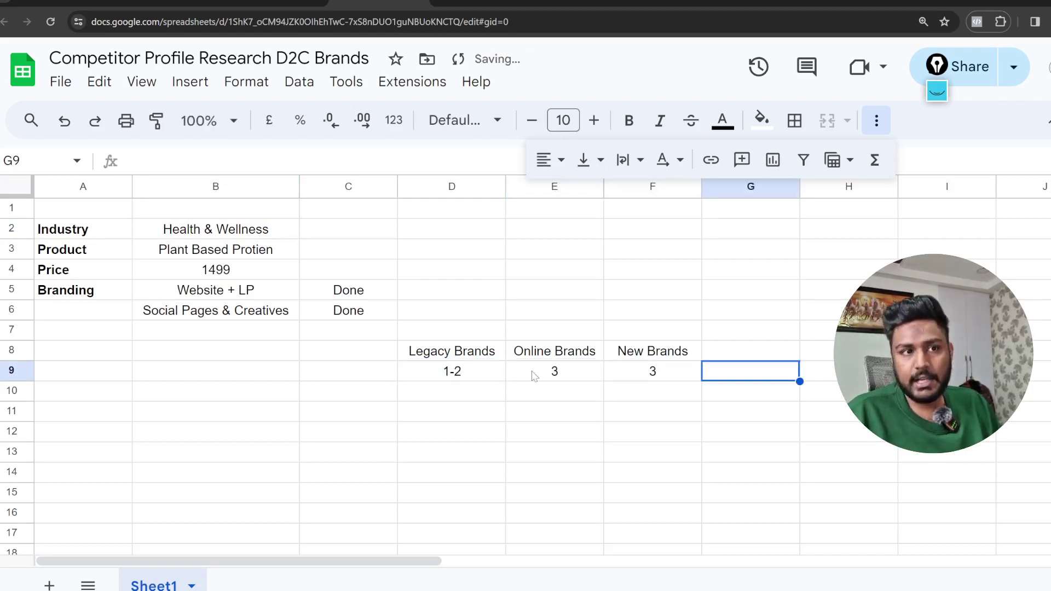
# Make the three brand category headings in D8:F8 bold.
pyautogui.moveTo(399, 356); pyautogui.dragTo(632, 356)
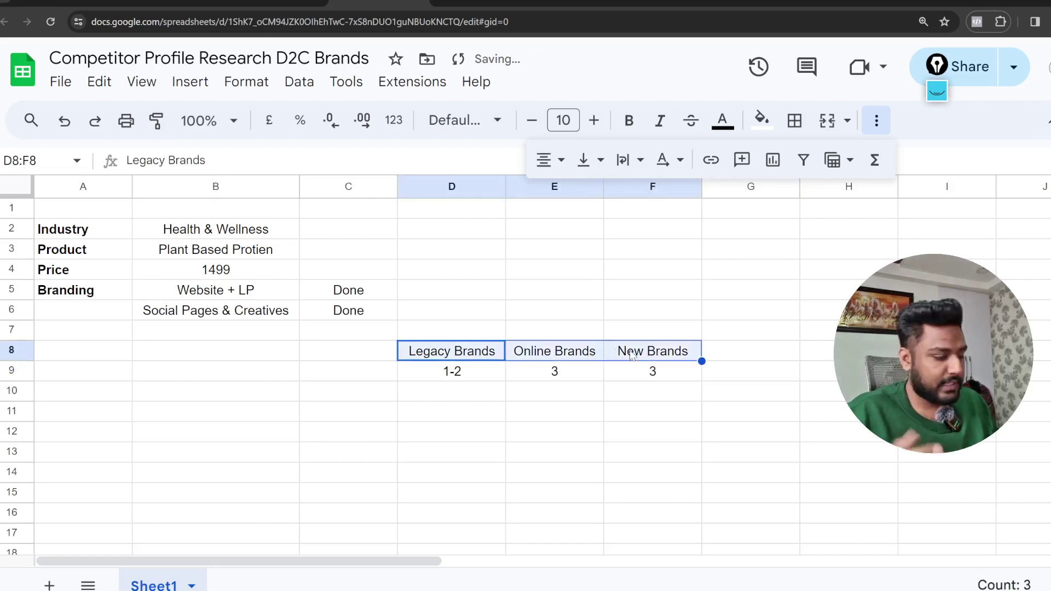
pyautogui.hotkey('ctrl', 'b')
pyautogui.click(652, 411)
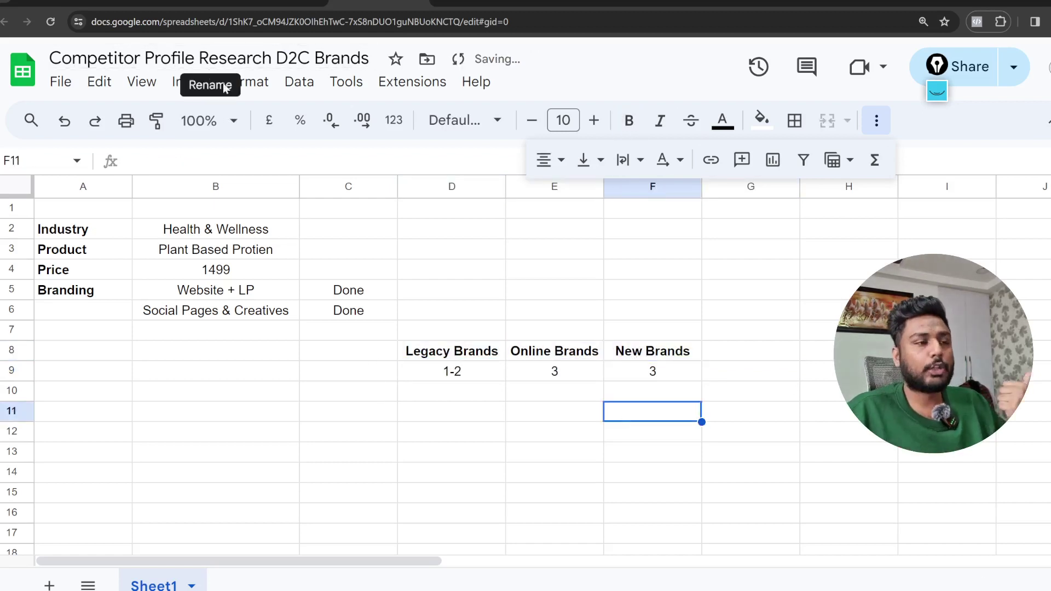
# Switch to Amazon and search for "plant based protein powder".
pyautogui.click(252, 252)
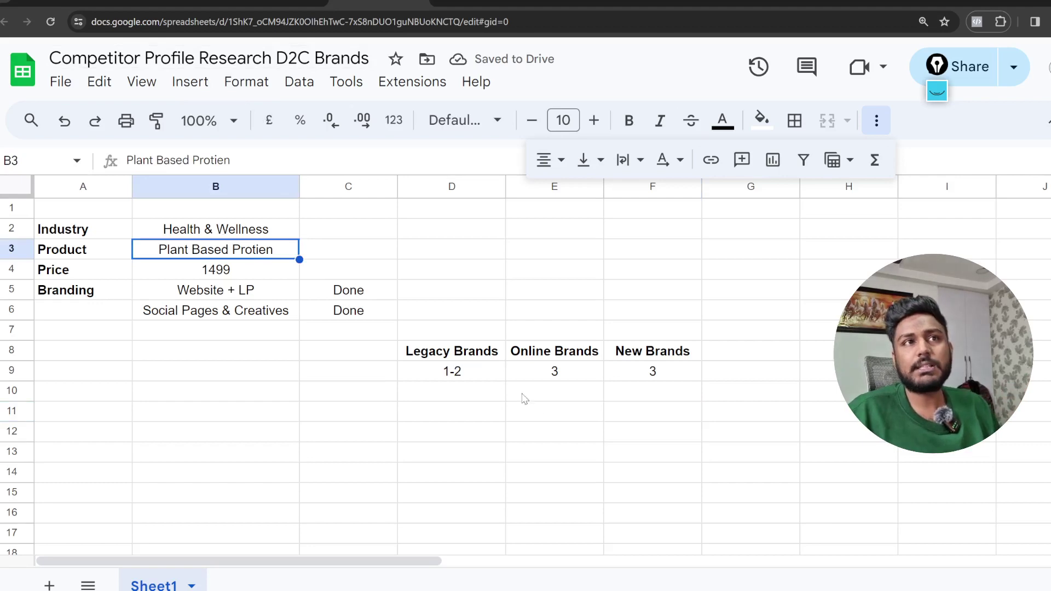
pyautogui.click(692, 2)
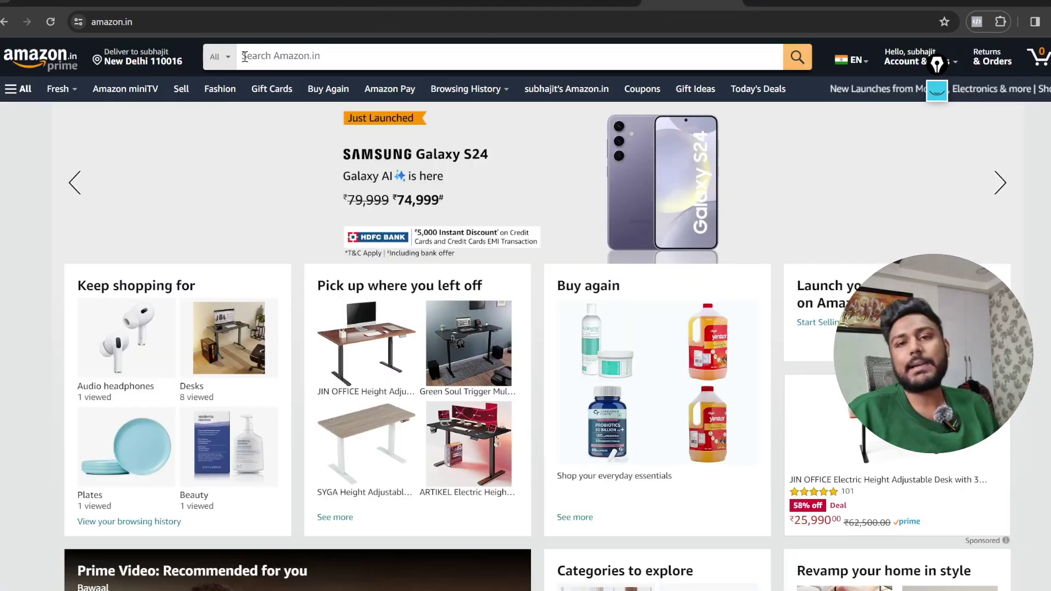
pyautogui.click(284, 57)
pyautogui.write('pla')
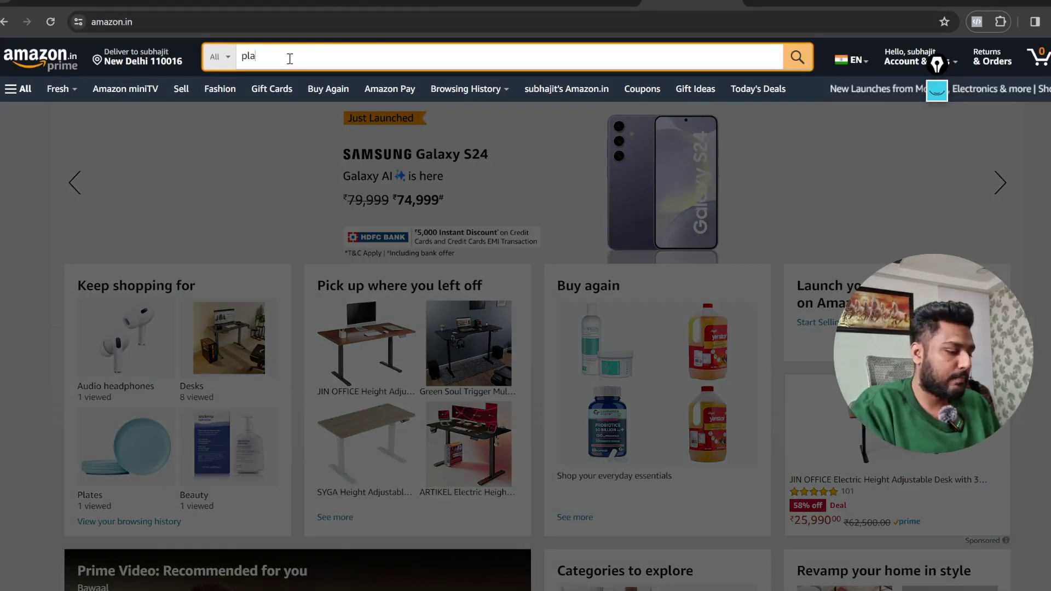
pyautogui.write('nt based pr')
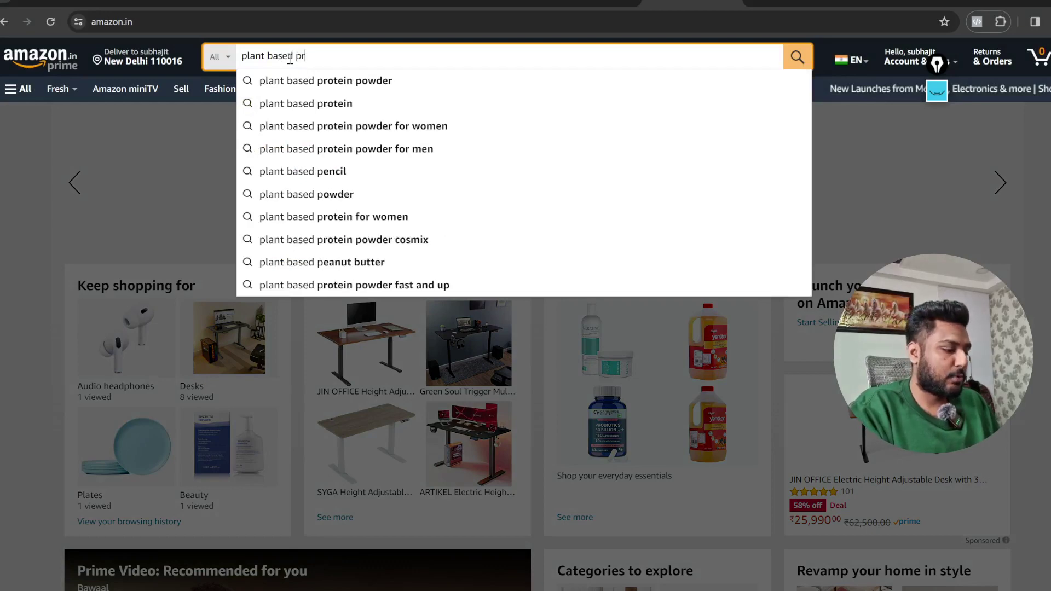
pyautogui.write('otie')
pyautogui.press('Down')
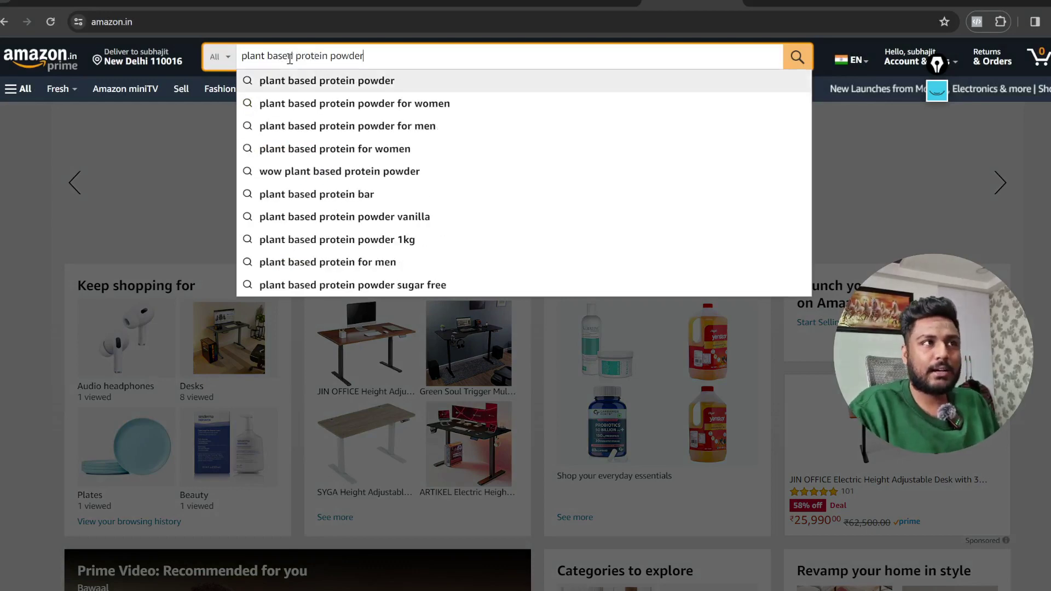
pyautogui.press('Return')
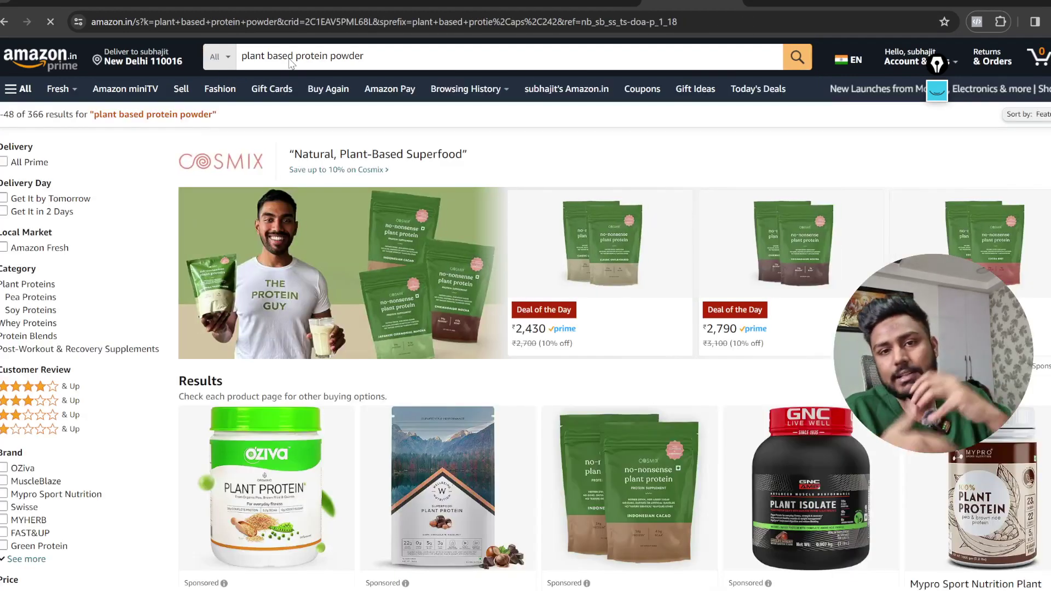
# Examine the plant based protein powder results on Amazon for competing brands, their prices, ratings and recent purchase numbers.
pyautogui.scroll(-3, 290, 62)
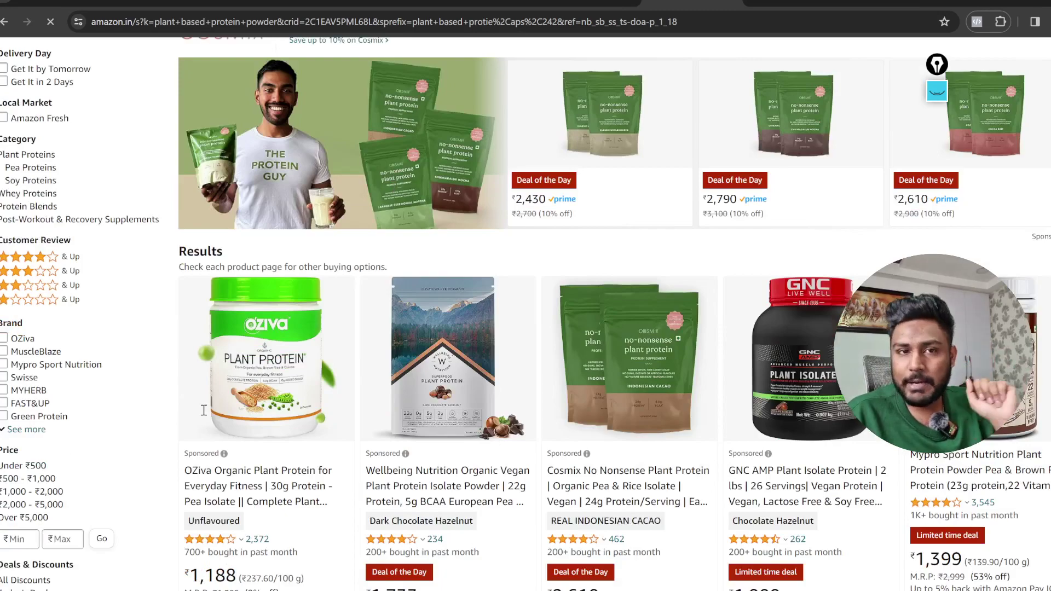
pyautogui.scroll(-4, 204, 410)
pyautogui.scroll(-3, 438, 405)
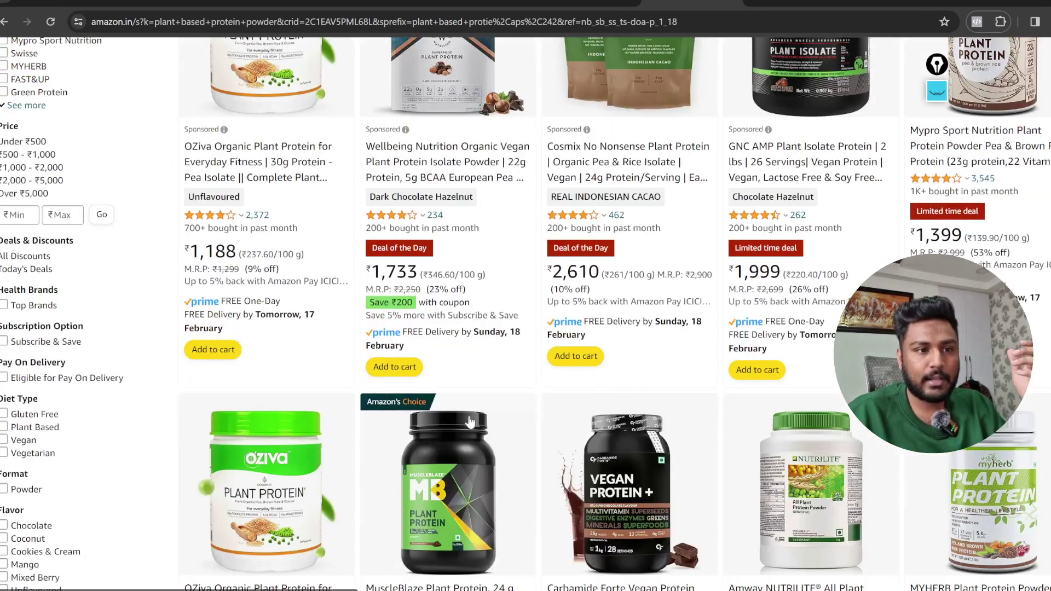
pyautogui.scroll(3, 642, 400)
pyautogui.scroll(2, 642, 400)
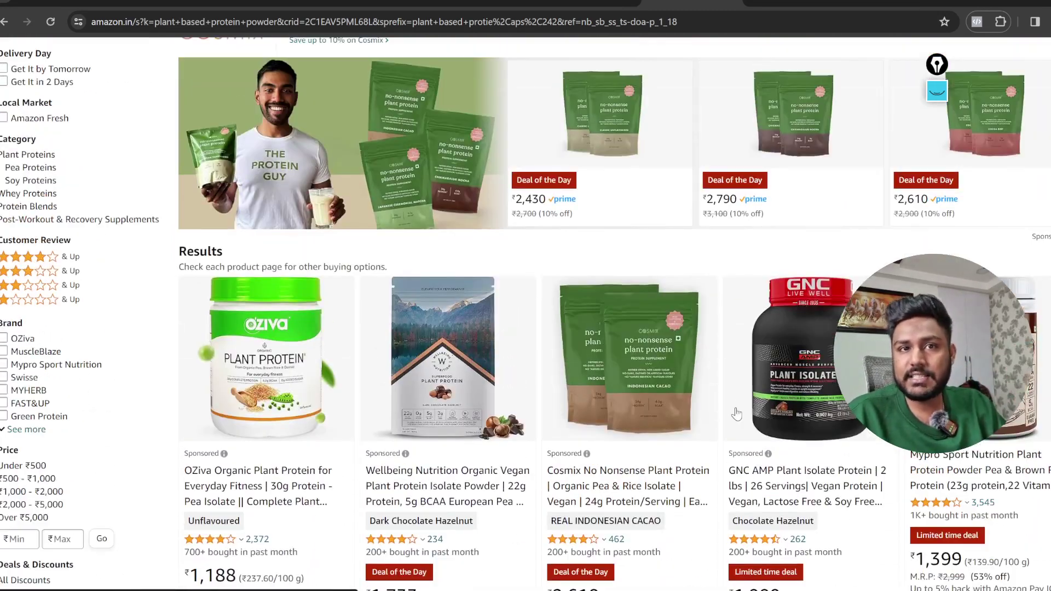
pyautogui.scroll(-4, 738, 404)
pyautogui.scroll(-5, 738, 404)
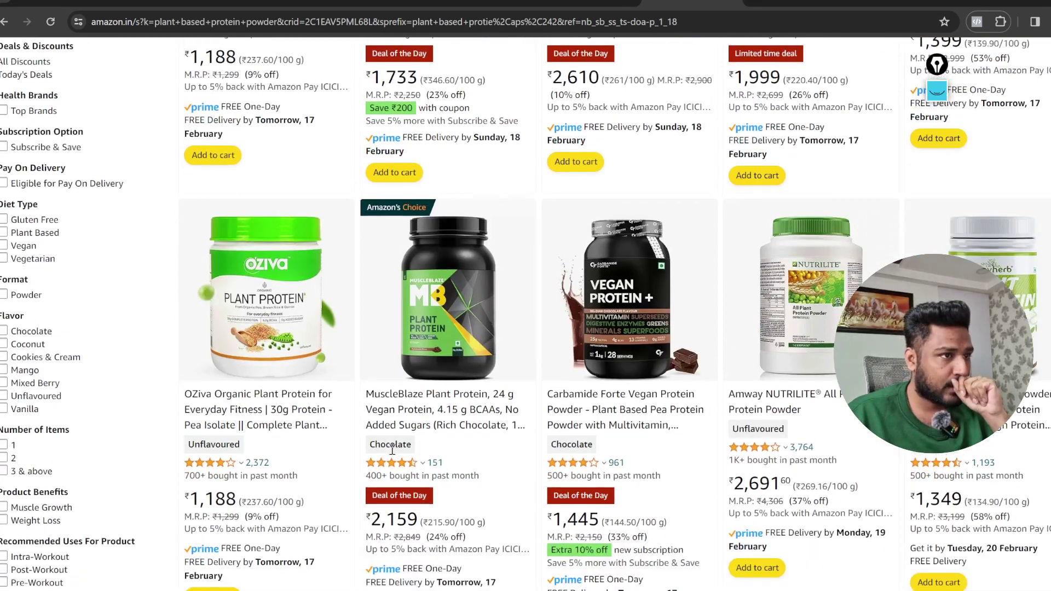
pyautogui.scroll(-4, 392, 454)
pyautogui.scroll(-4, 392, 452)
pyautogui.scroll(-5, 392, 451)
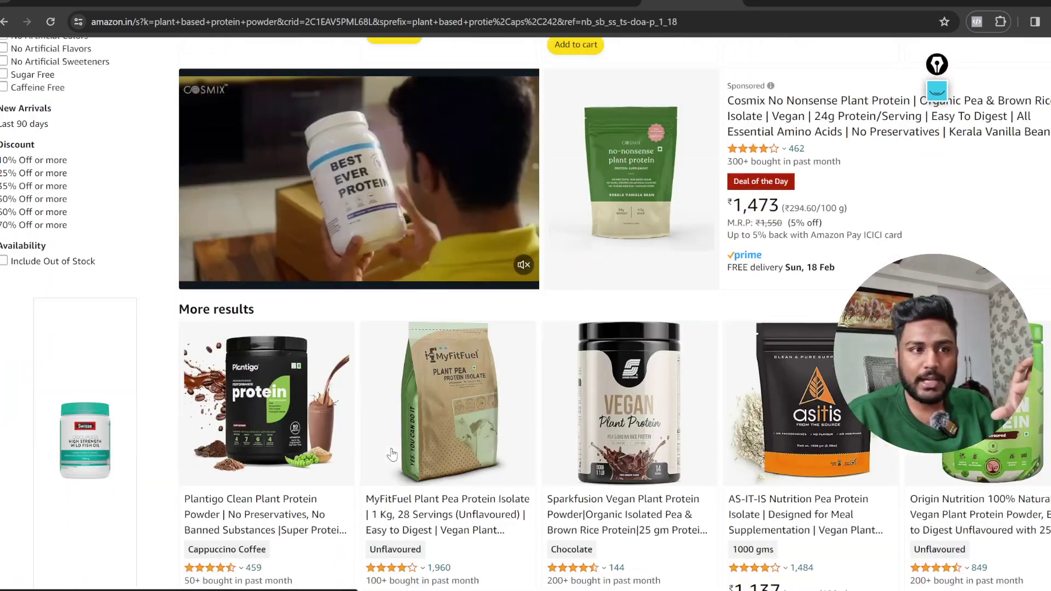
pyautogui.scroll(-7, 393, 450)
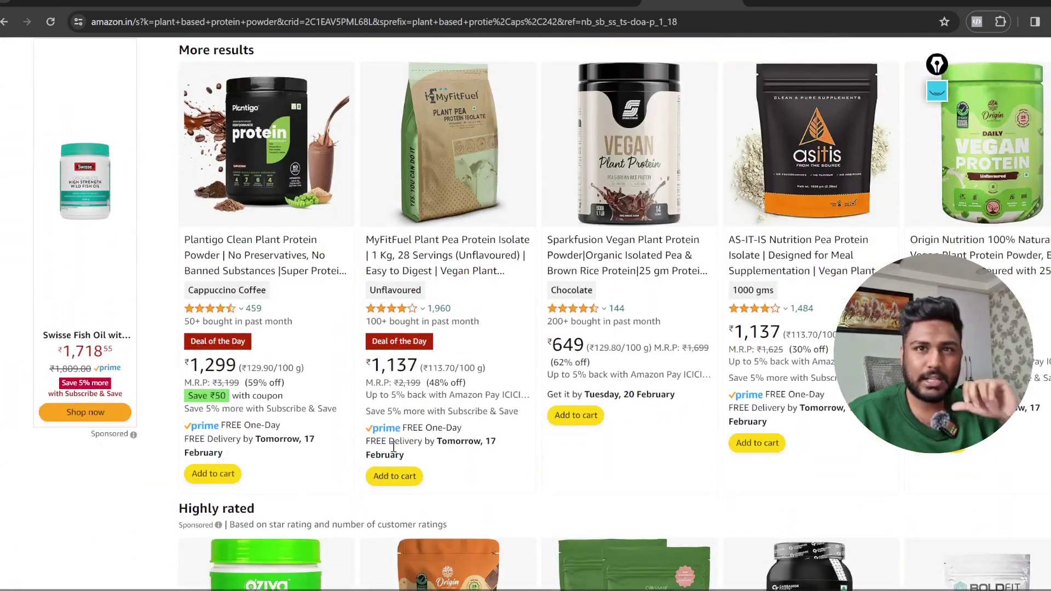
pyautogui.scroll(-5, 394, 451)
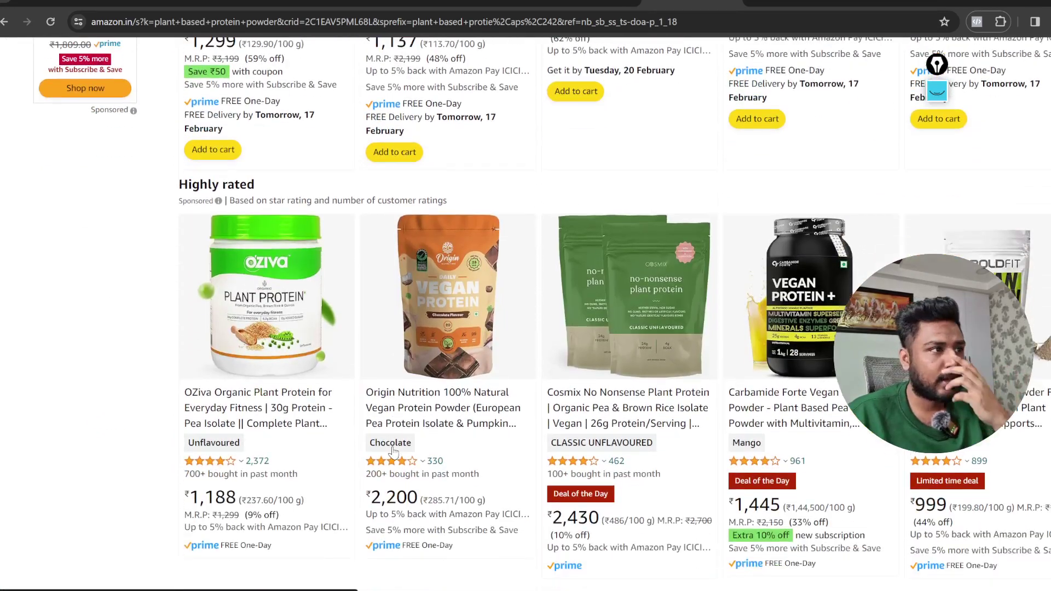
pyautogui.scroll(-5, 396, 450)
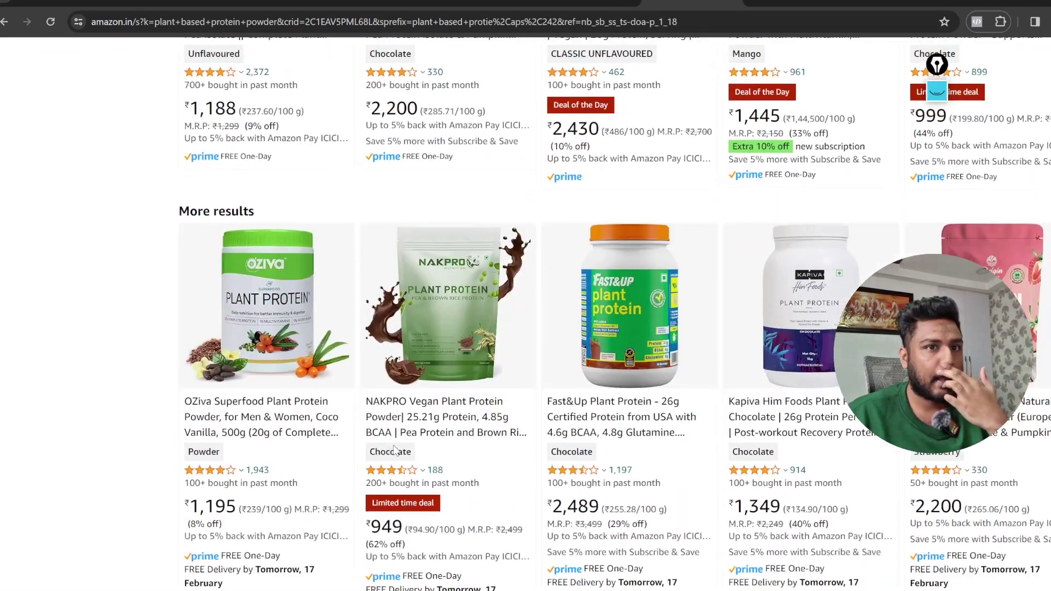
pyautogui.scroll(-1, 395, 449)
pyautogui.scroll(-5, 394, 450)
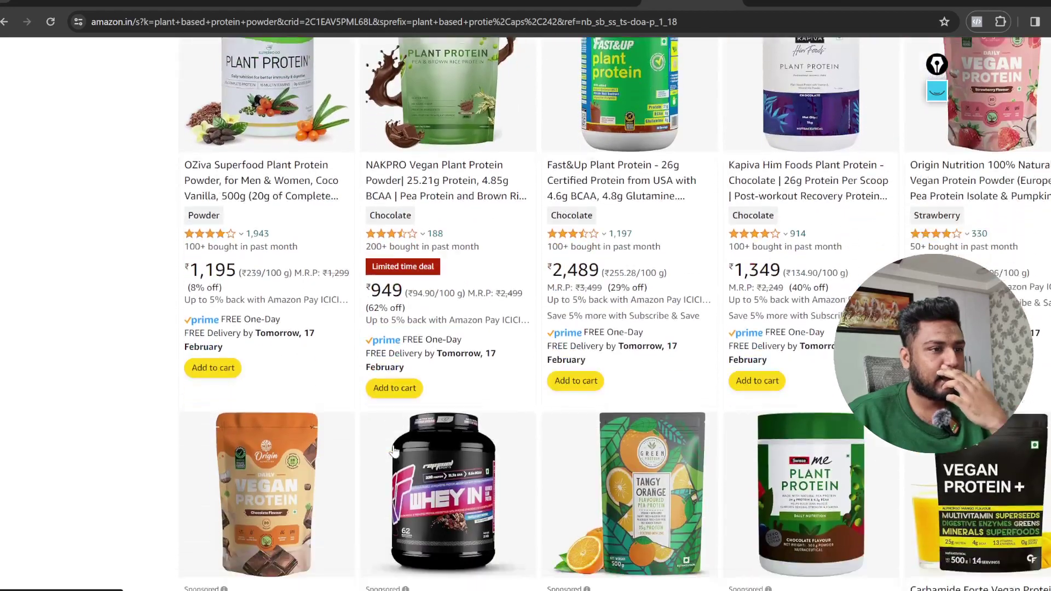
pyautogui.scroll(-10, 393, 450)
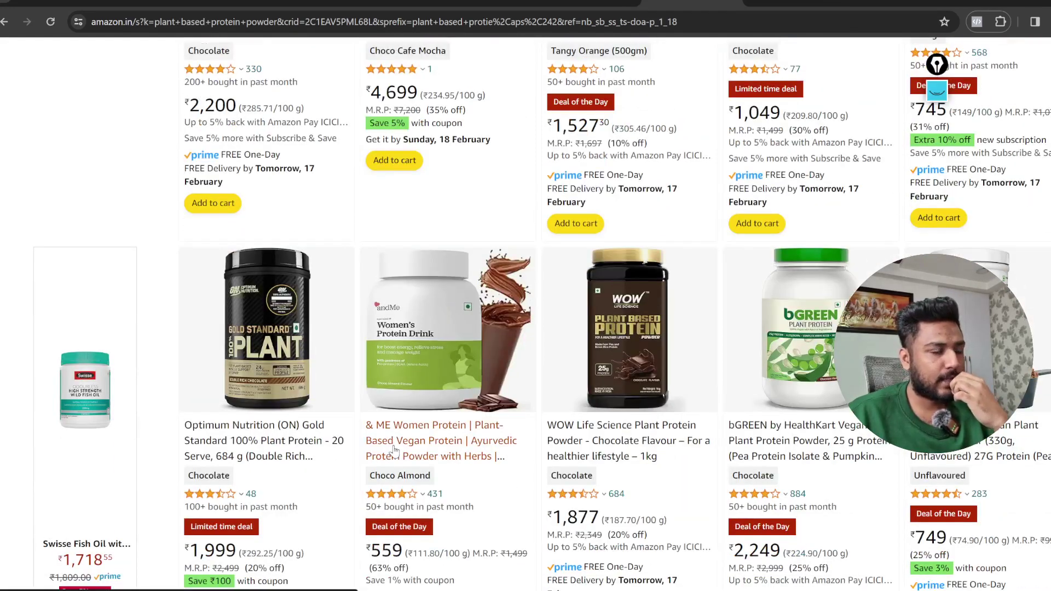
pyautogui.scroll(-6, 394, 450)
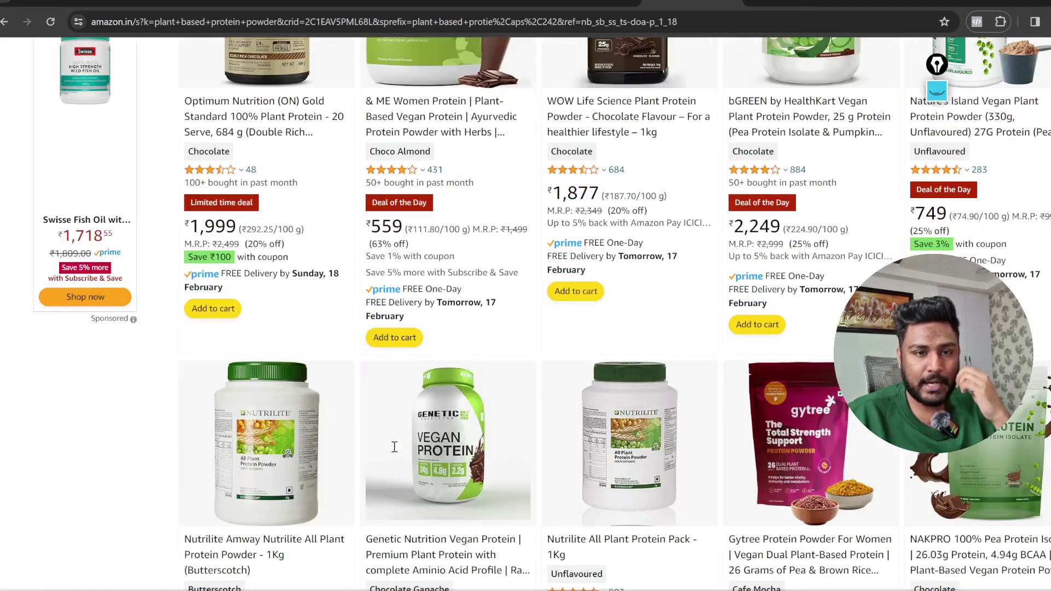
pyautogui.scroll(-12, 394, 452)
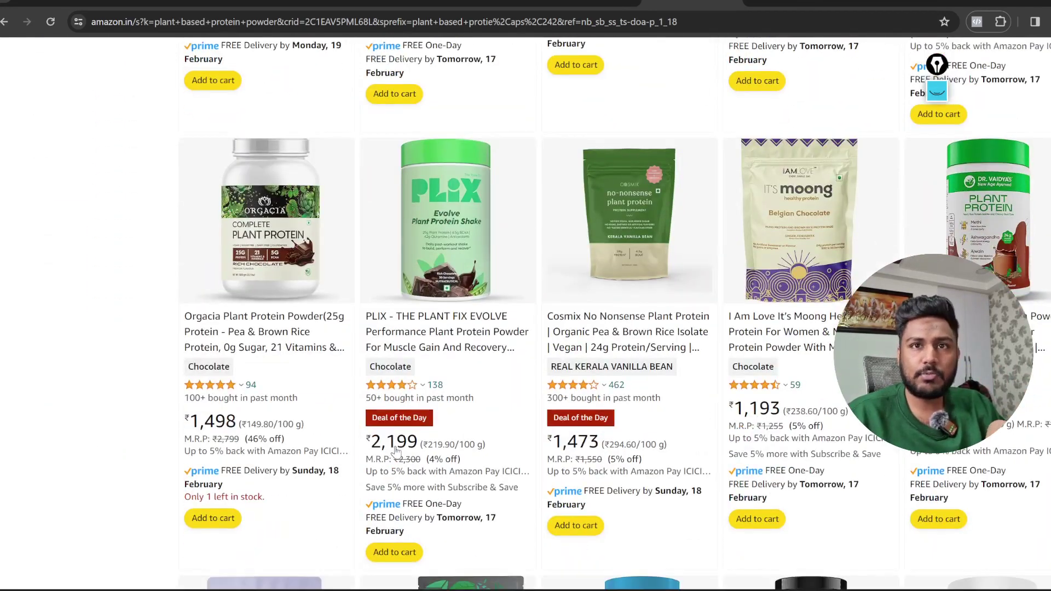
pyautogui.scroll(-6, 395, 450)
pyautogui.scroll(-2, 496, 447)
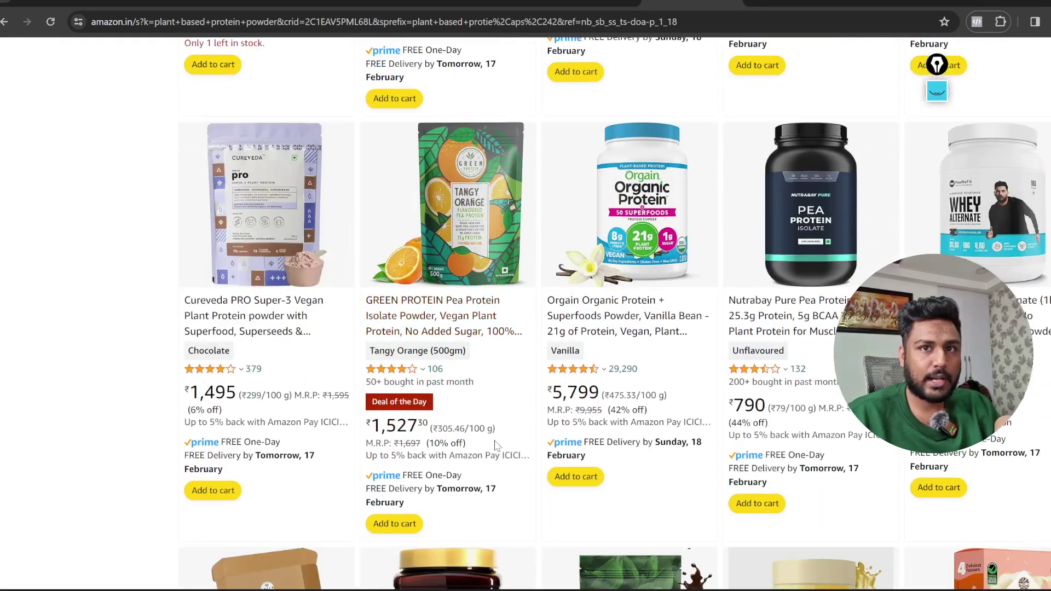
pyautogui.scroll(-5, 282, 316)
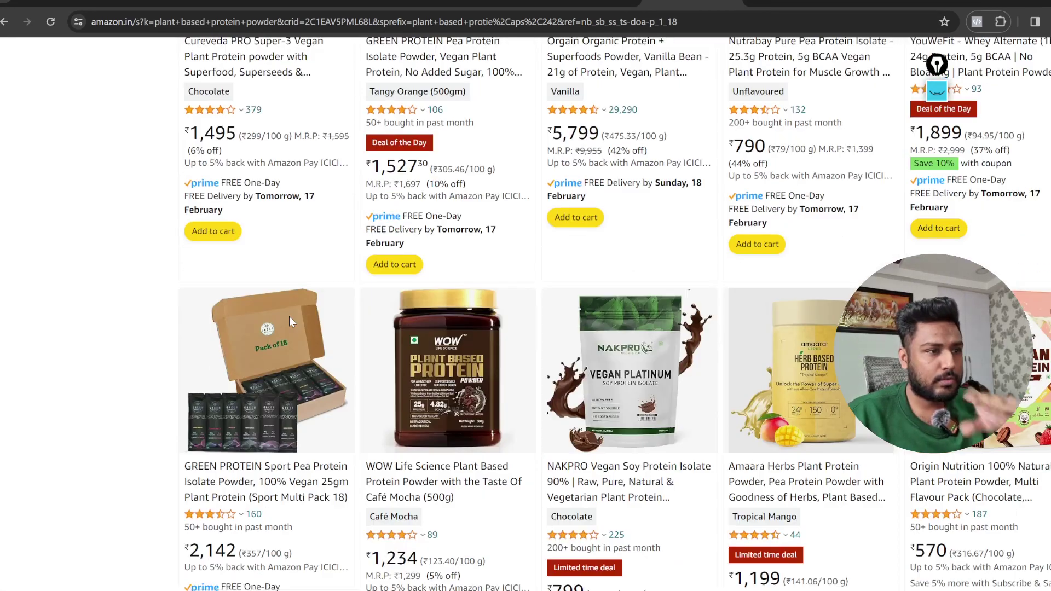
pyautogui.scroll(-2, 706, 398)
pyautogui.scroll(-5, 707, 398)
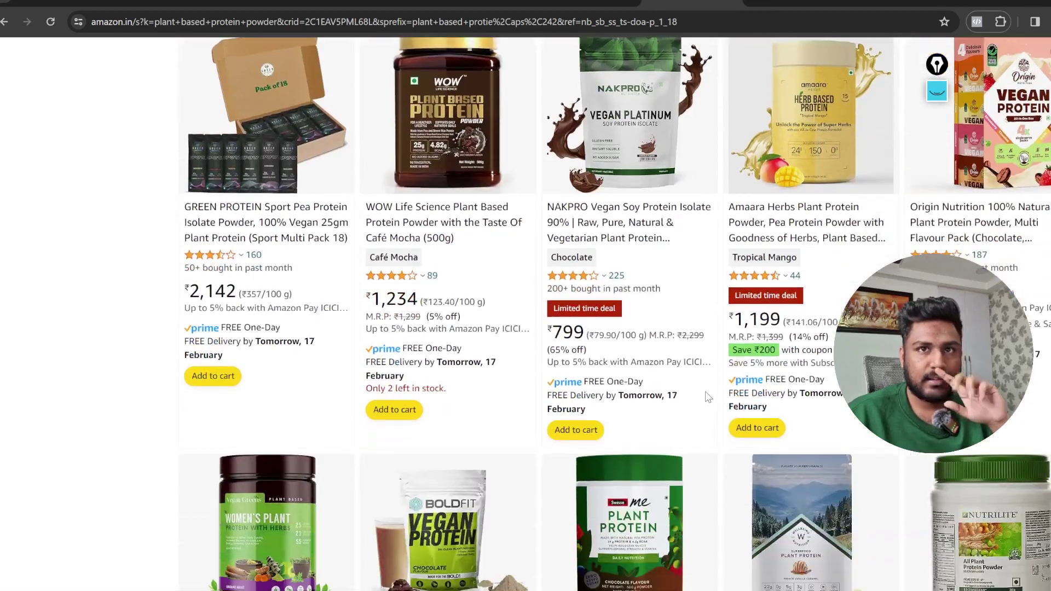
pyautogui.scroll(-5, 706, 398)
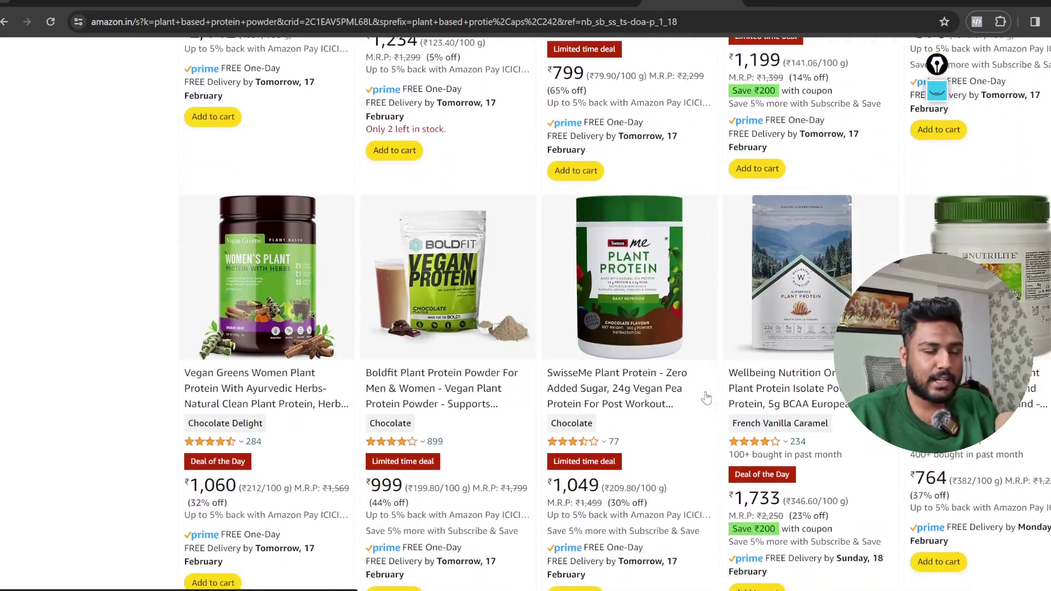
pyautogui.scroll(-5, 707, 396)
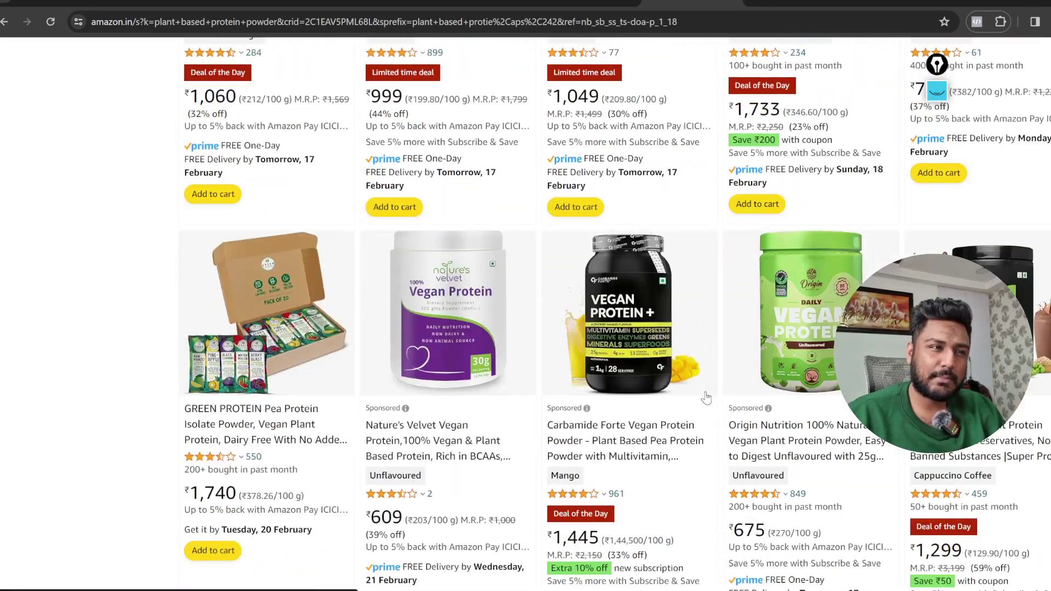
pyautogui.scroll(16, 709, 395)
pyautogui.scroll(15, 710, 395)
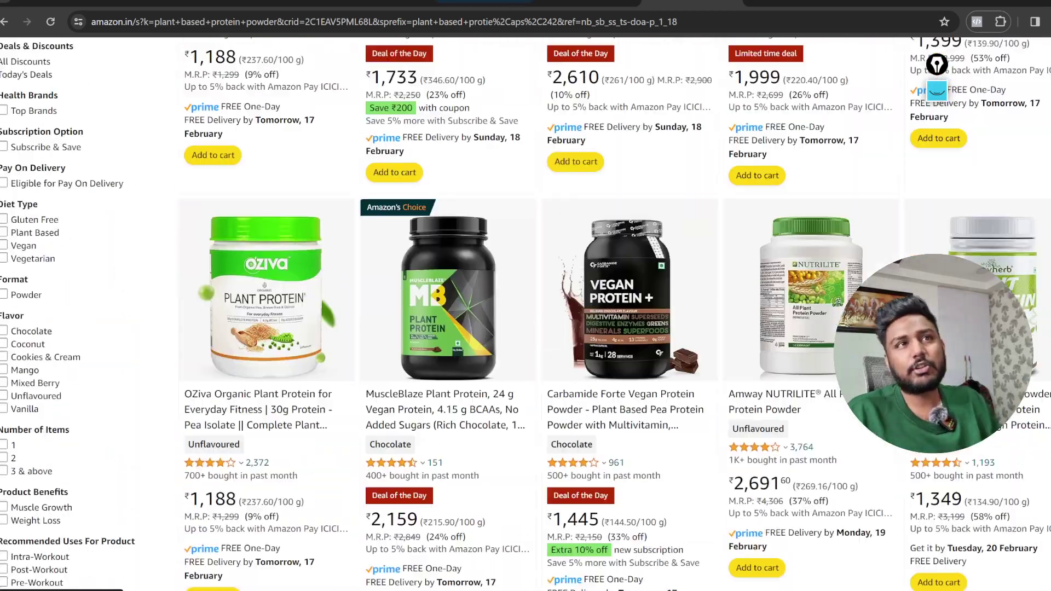
# Back in the research spreadsheet, enter "GNC" under Legacy Brands in D10 and "Oziva" under Online Brands in E10.
pyautogui.click(378, 1)
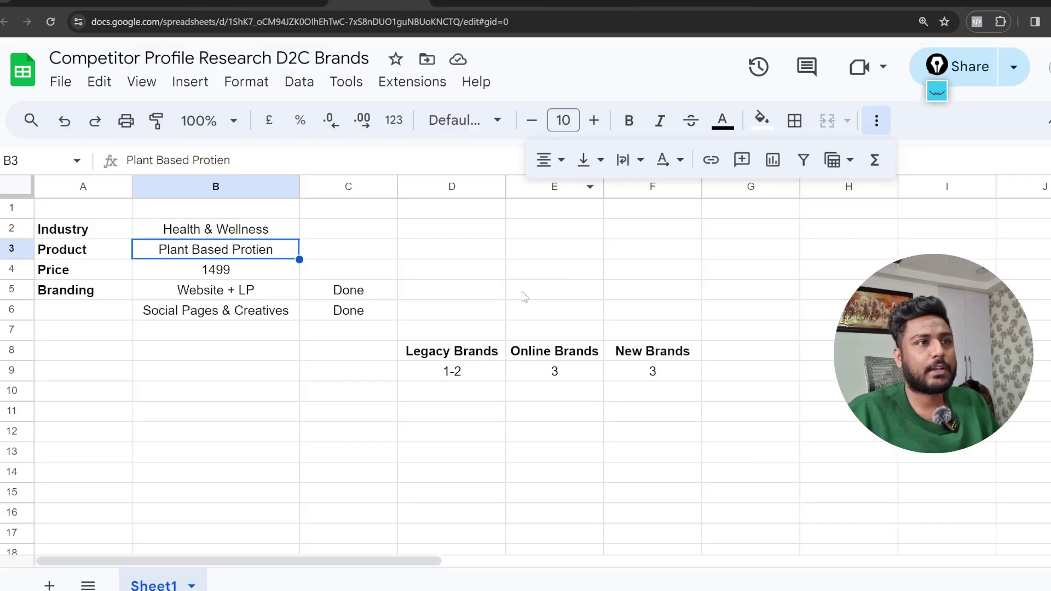
pyautogui.doubleClick(452, 393)
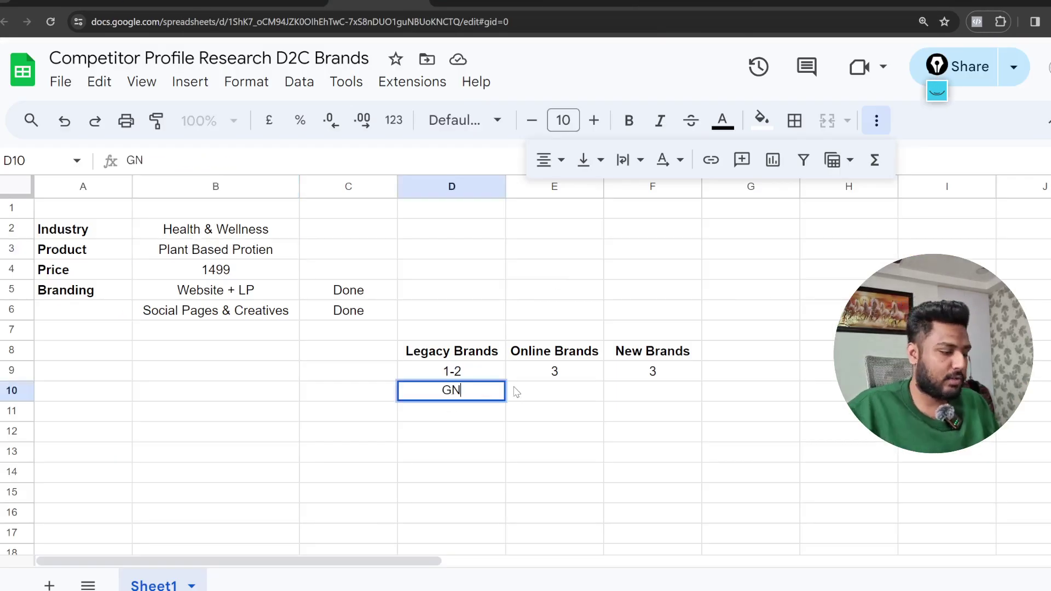
pyautogui.click(546, 418)
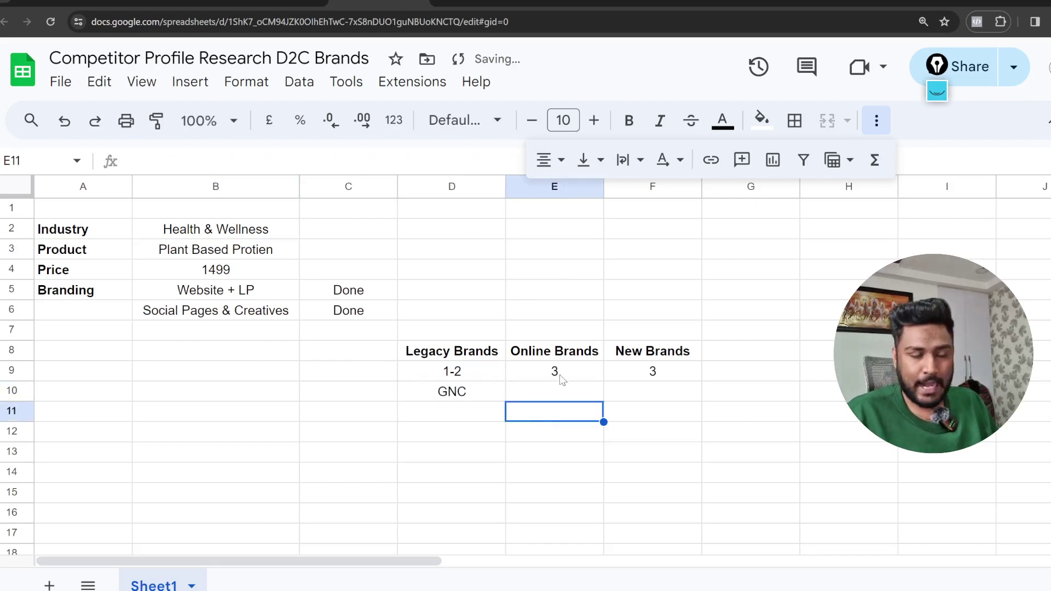
pyautogui.click(462, 395)
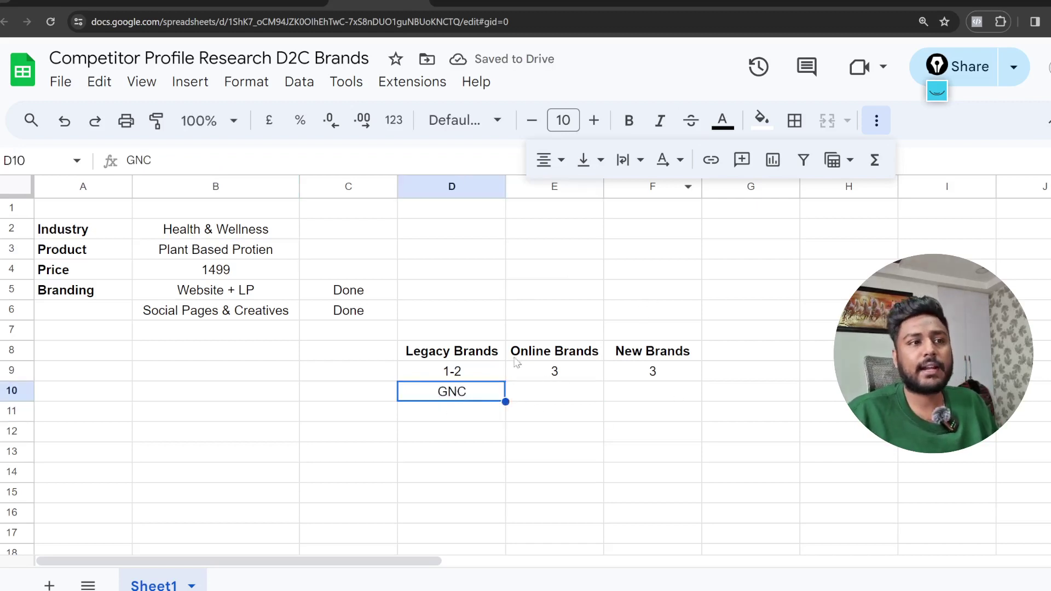
pyautogui.click(575, 396)
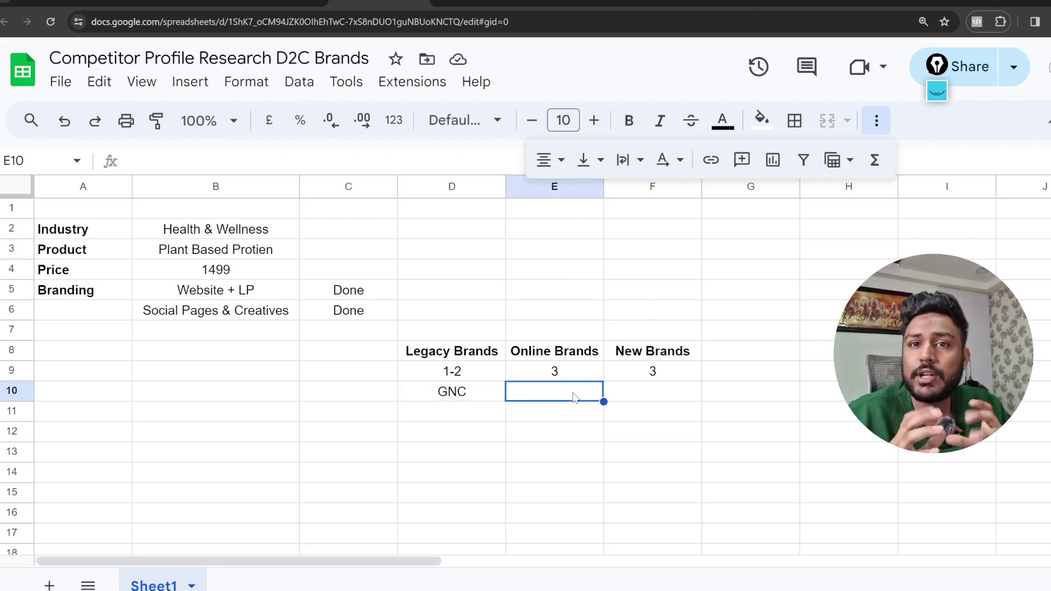
pyautogui.doubleClick(575, 394)
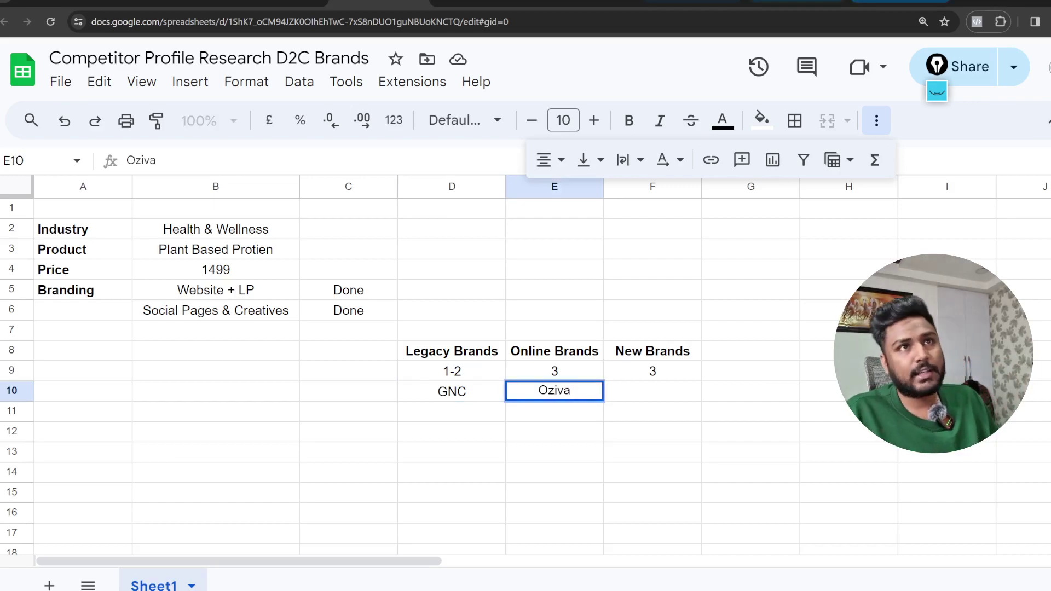
# Switch to the Amazon results and examine the plant protein listings for another established online brand.
pyautogui.click(692, 1)
pyautogui.scroll(10, 479, 331)
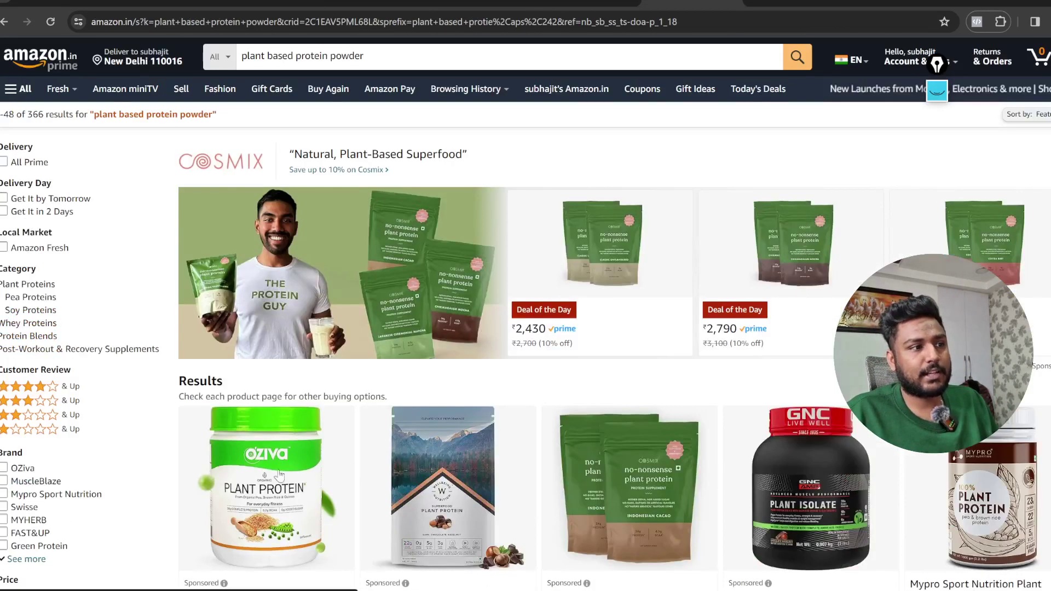
pyautogui.scroll(-6, 478, 340)
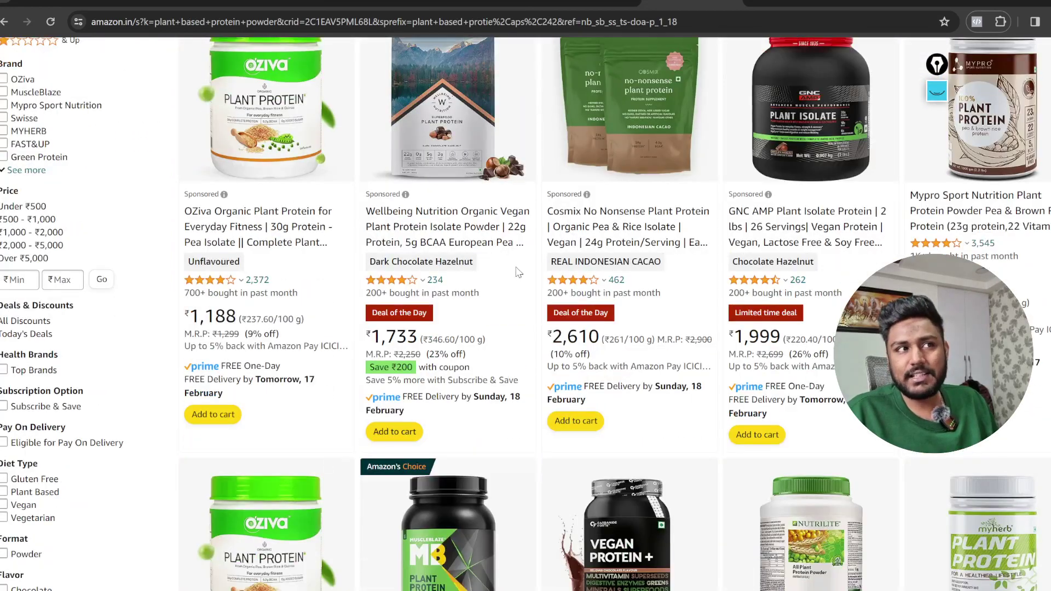
pyautogui.scroll(2, 519, 272)
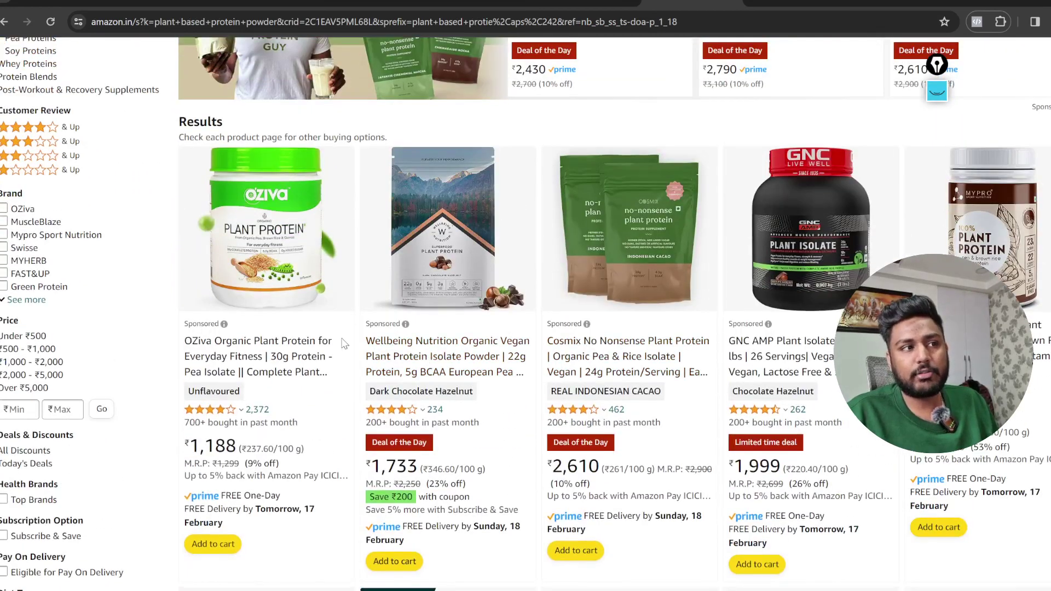
pyautogui.moveTo(344, 344); pyautogui.dragTo(458, 344)
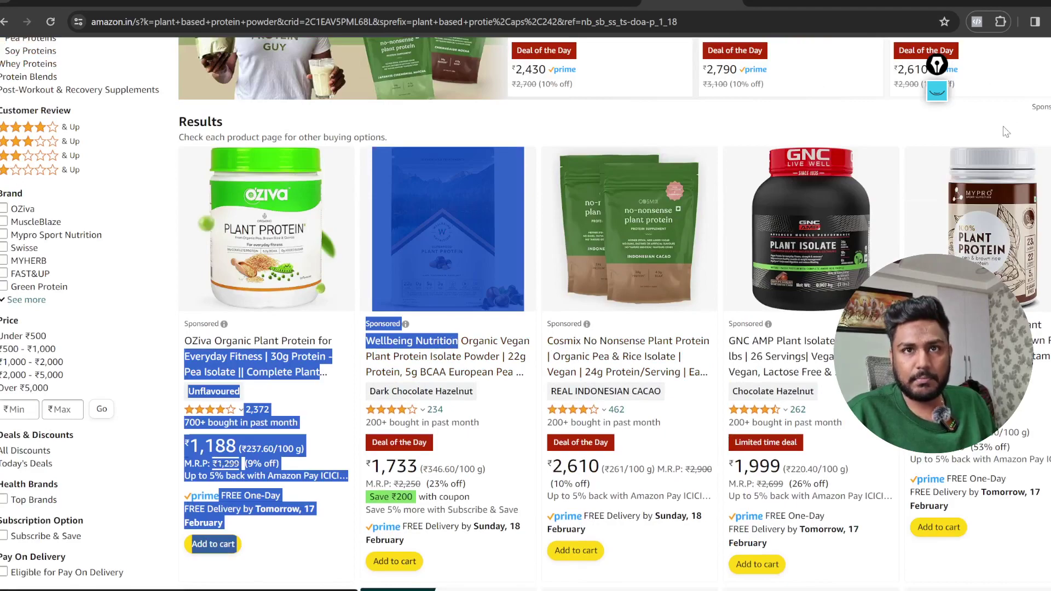
pyautogui.scroll(-15, 647, 246)
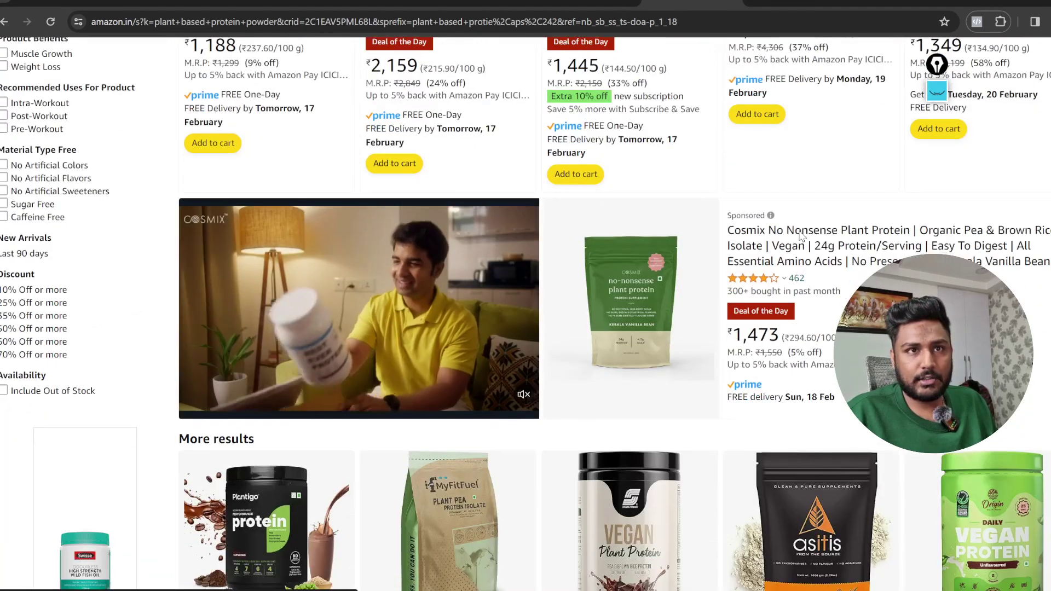
pyautogui.scroll(7, 793, 243)
pyautogui.scroll(3, 794, 243)
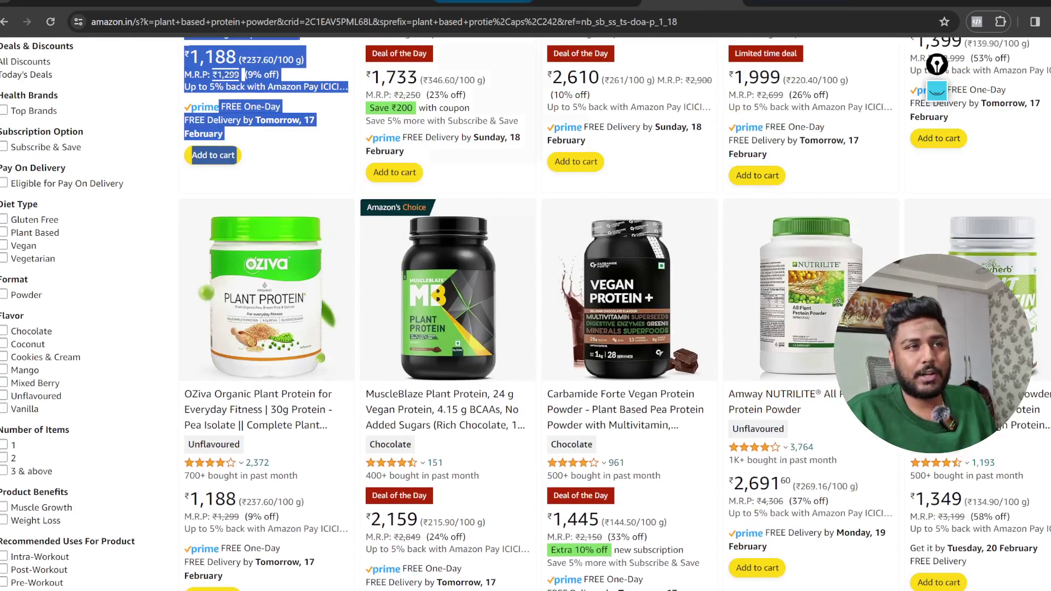
# Back in the research spreadsheet, enter "Muscle Blaze" under Online Brands in E11.
pyautogui.click(378, 5)
pyautogui.press('Return')
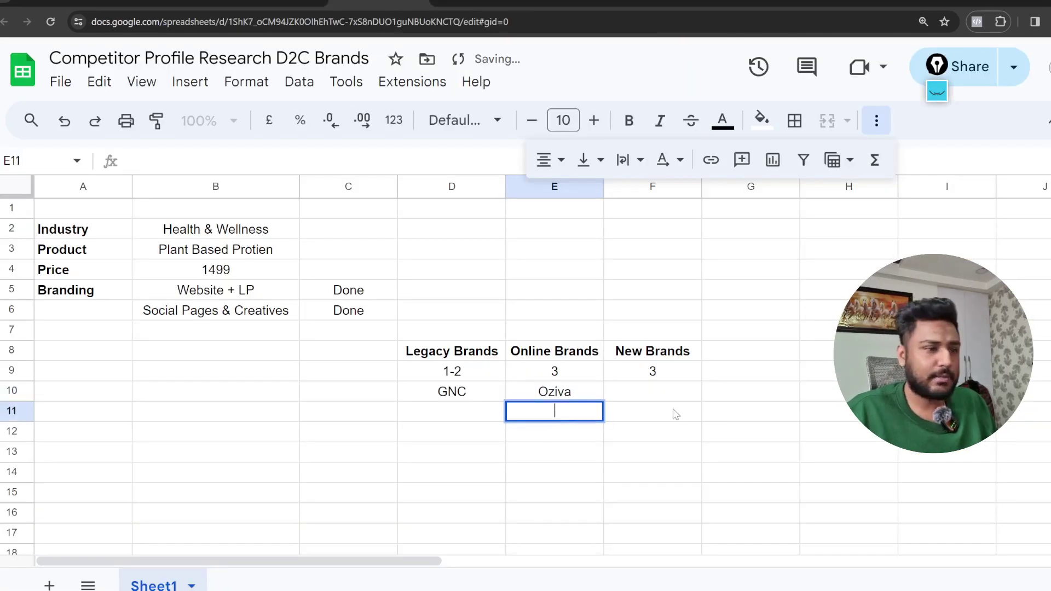
pyautogui.write('b')
pyautogui.press('BackSpace')
pyautogui.write('Muscle Bllax')
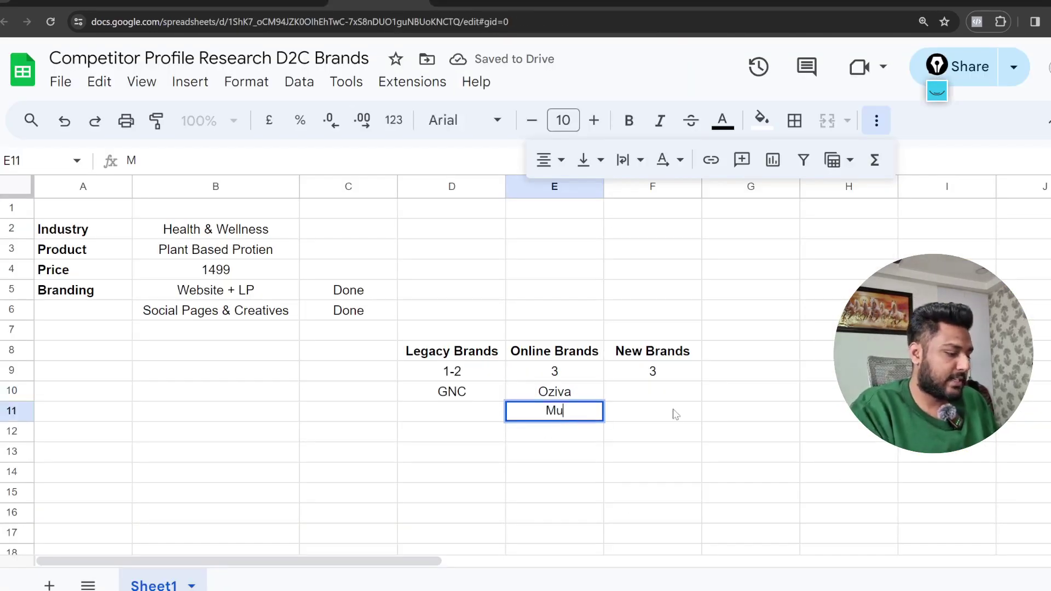
pyautogui.press('BackSpace')
pyautogui.press('BackSpace')
pyautogui.press('BackSpace')
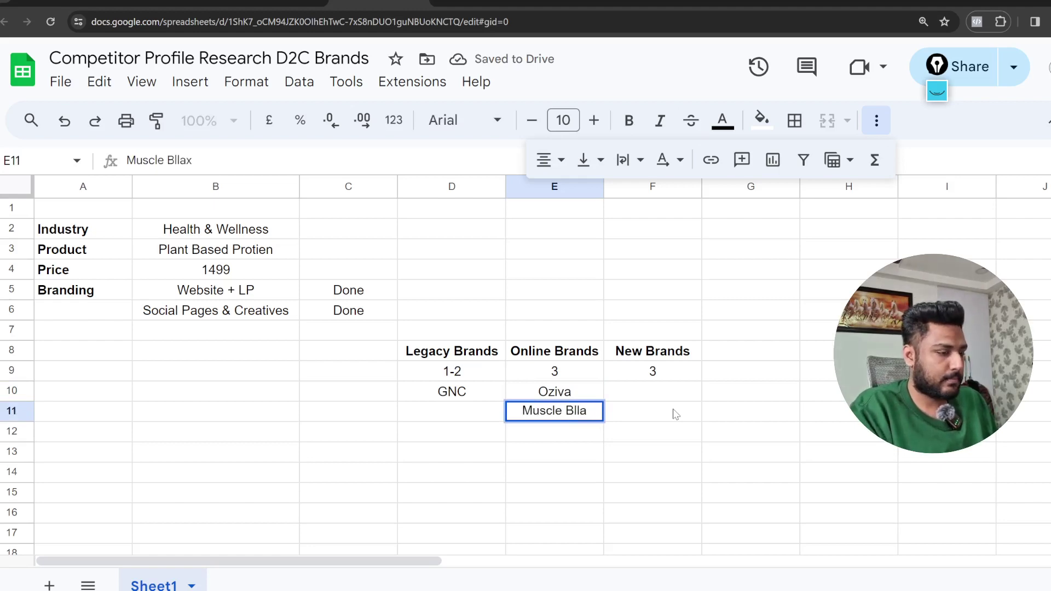
pyautogui.write('aze')
pyautogui.click(676, 414)
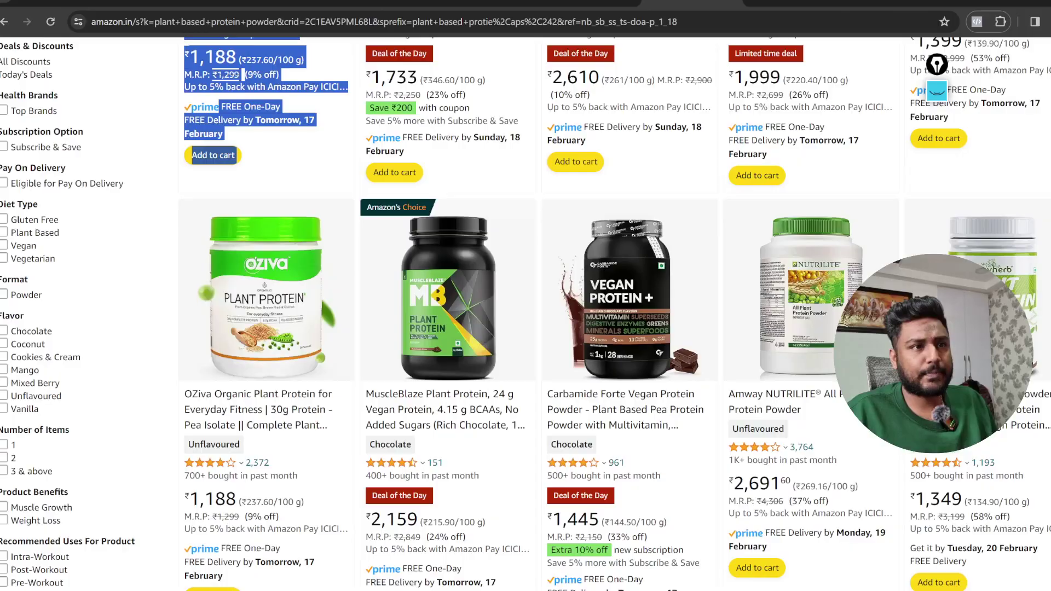
# Check further plant protein listings on Amazon, then enter "As It Is" under Online Brands in E12 of the spreadsheet.
pyautogui.scroll(-10, 626, 260)
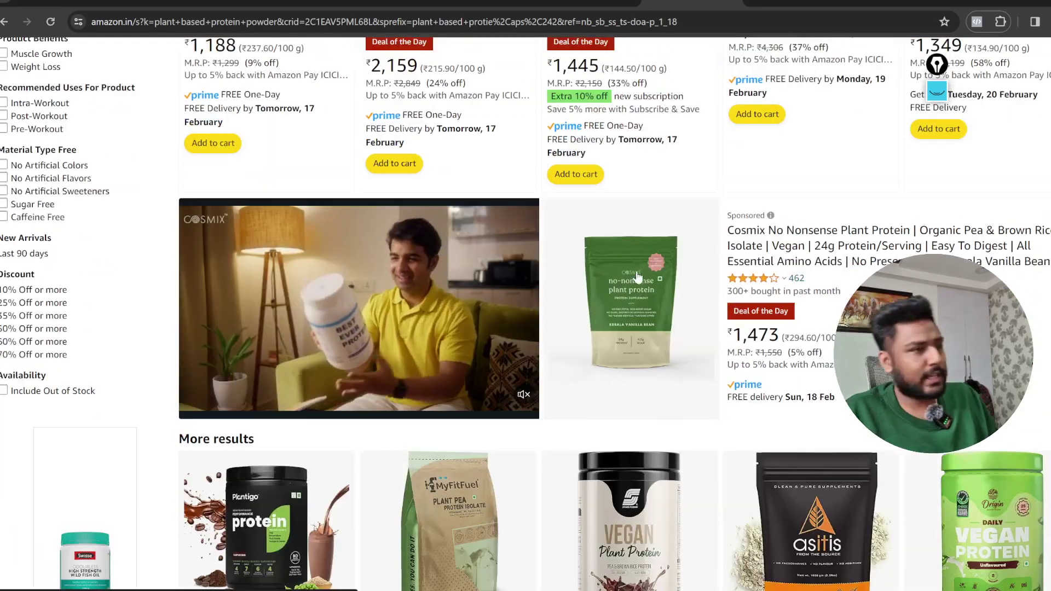
pyautogui.scroll(-5, 642, 285)
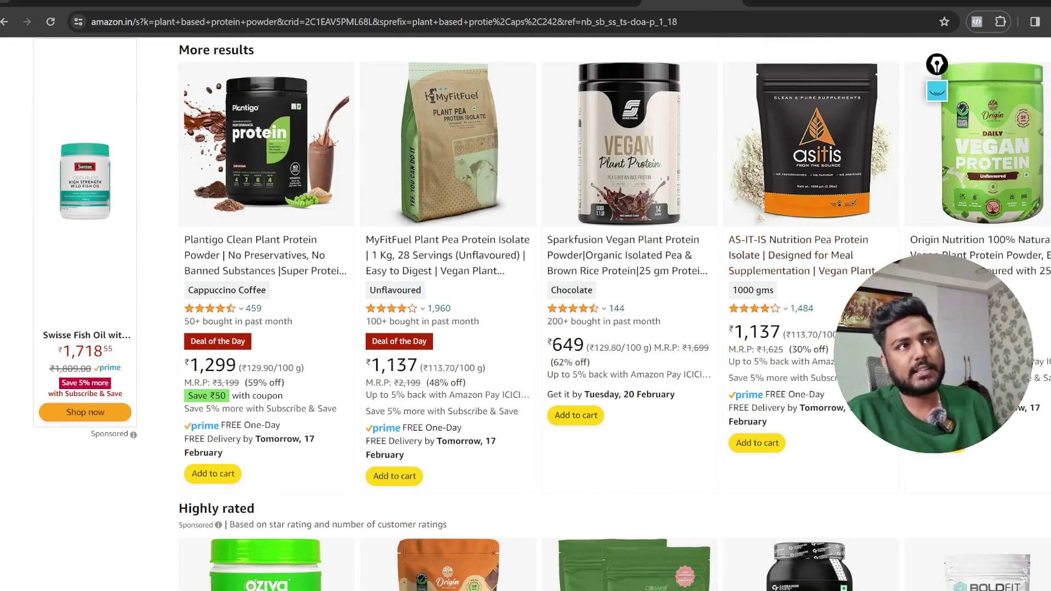
pyautogui.click(379, 2)
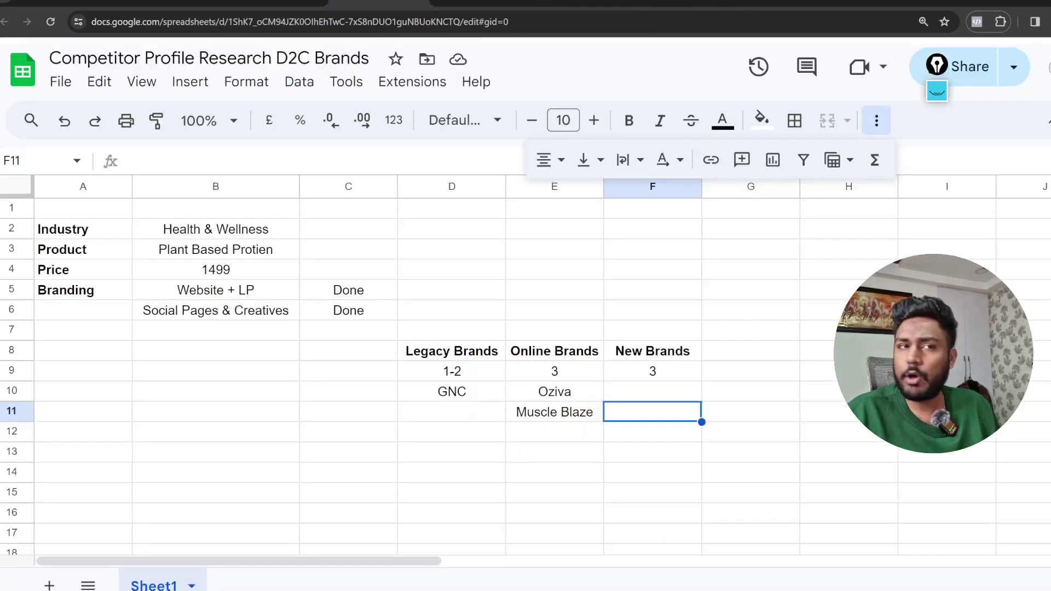
pyautogui.doubleClick(530, 434)
pyautogui.write('As It')
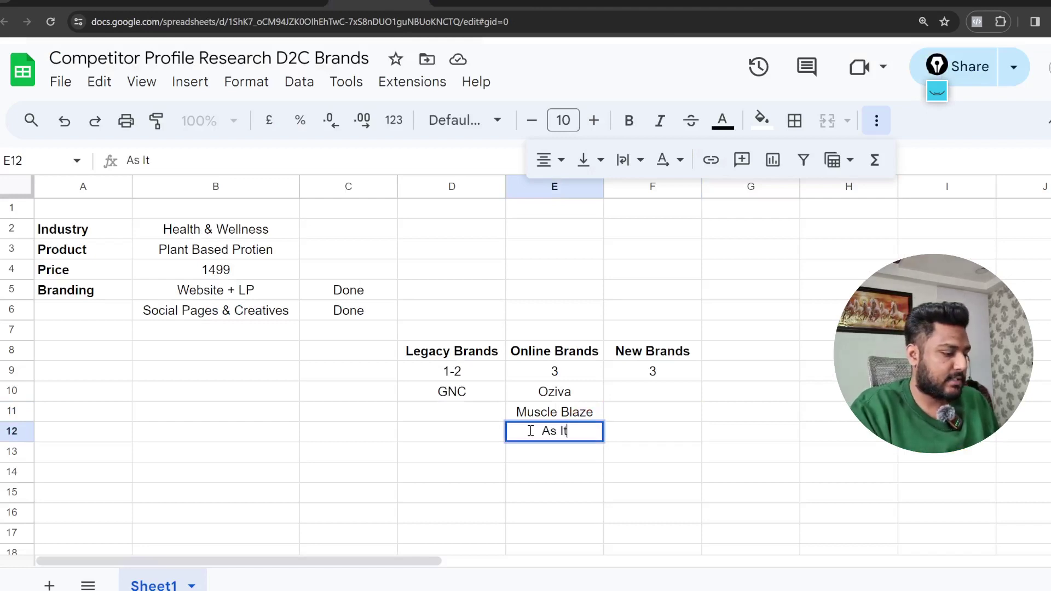
pyautogui.write(' IS')
pyautogui.write('s')
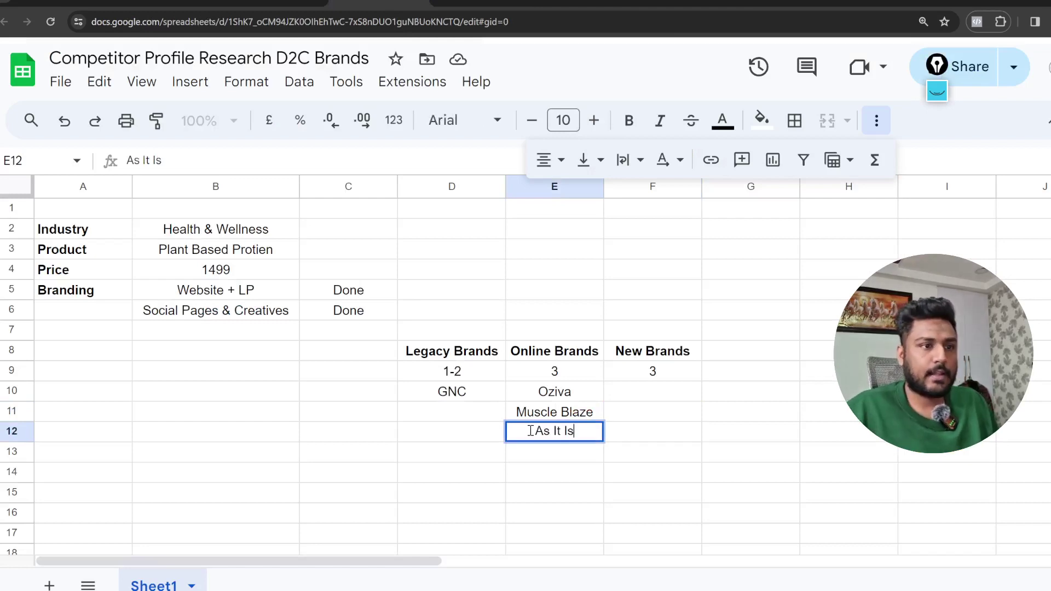
pyautogui.click(731, 438)
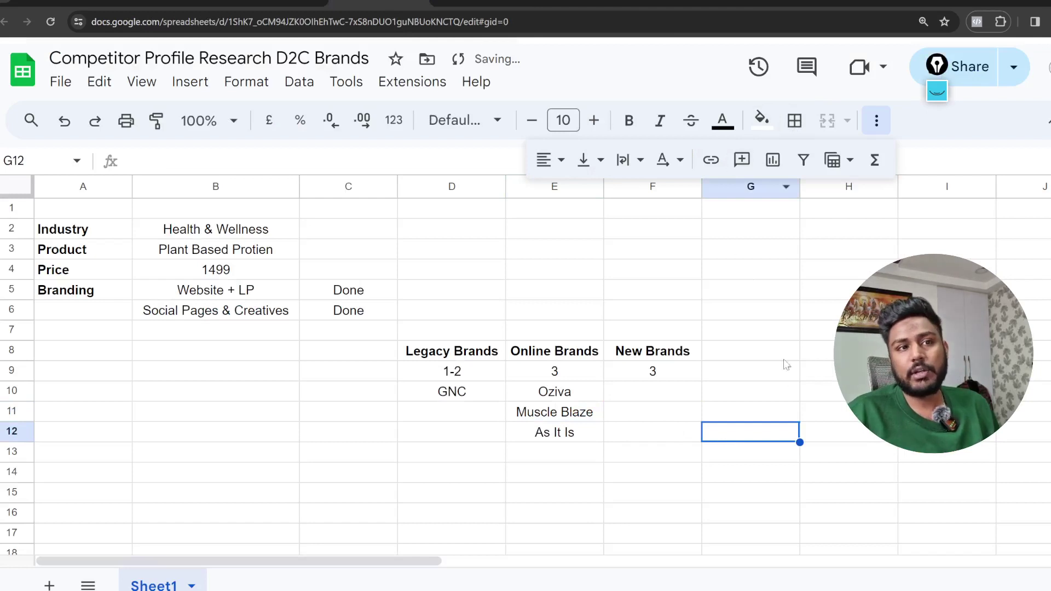
# Return to the Amazon results and examine the sponsored plant protein listings for a newer brand.
pyautogui.click(796, 1)
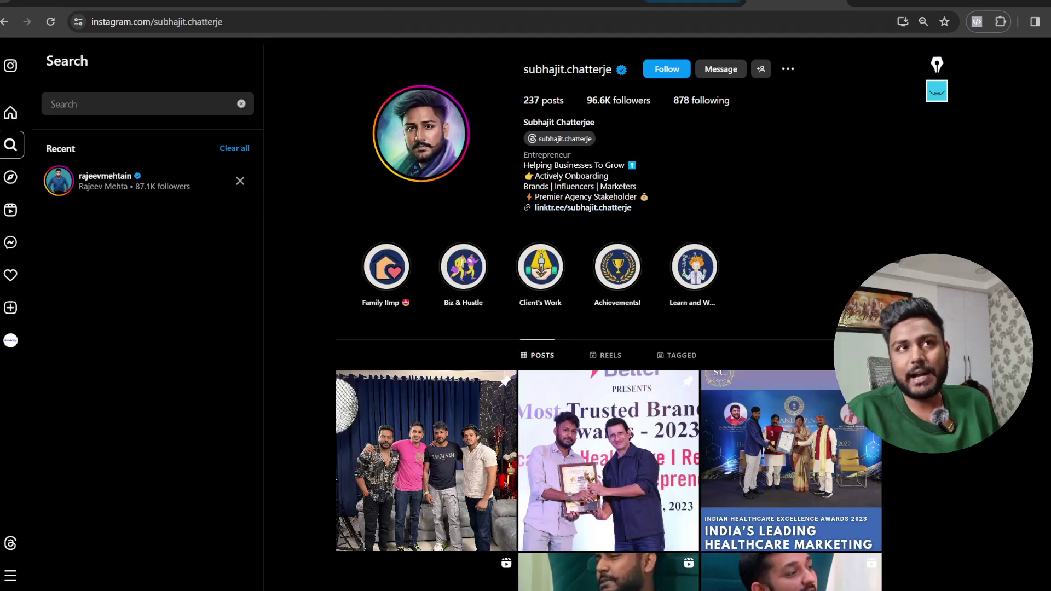
pyautogui.click(693, 1)
pyautogui.scroll(10, 628, 354)
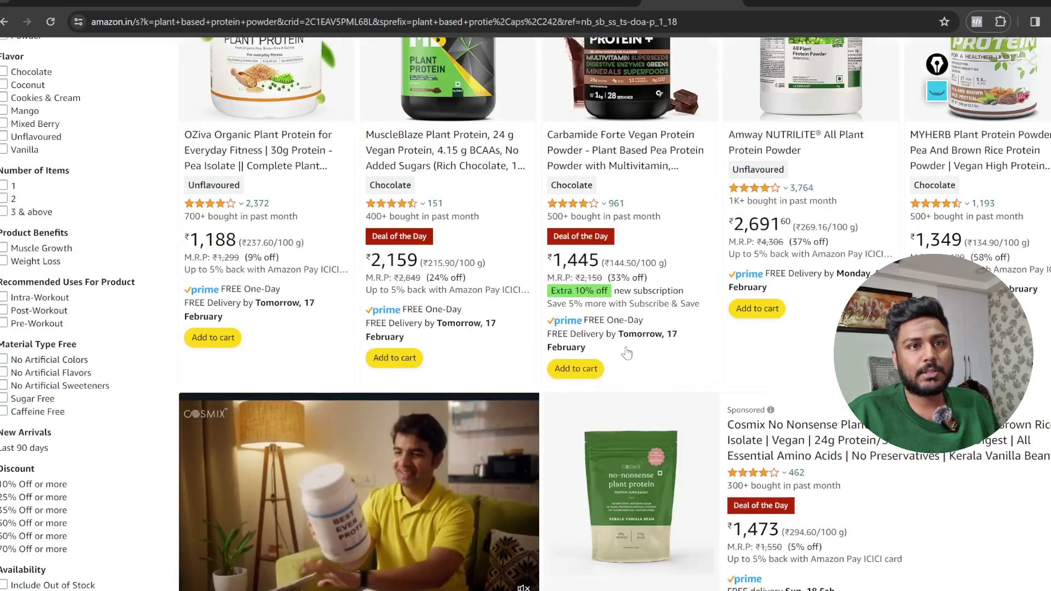
pyautogui.scroll(5, 628, 353)
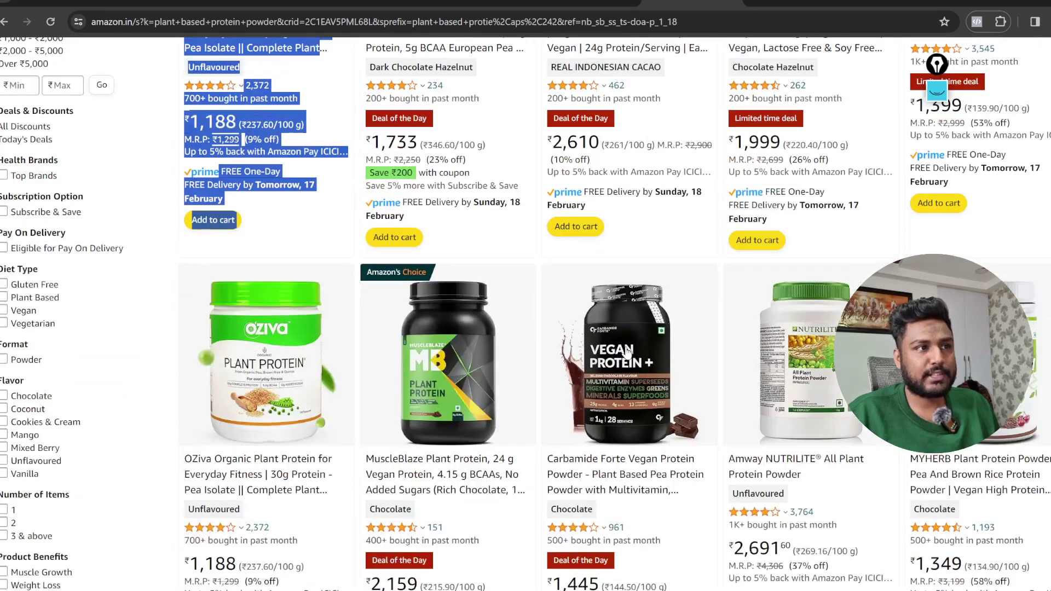
pyautogui.scroll(8, 628, 354)
pyautogui.scroll(-2, 637, 386)
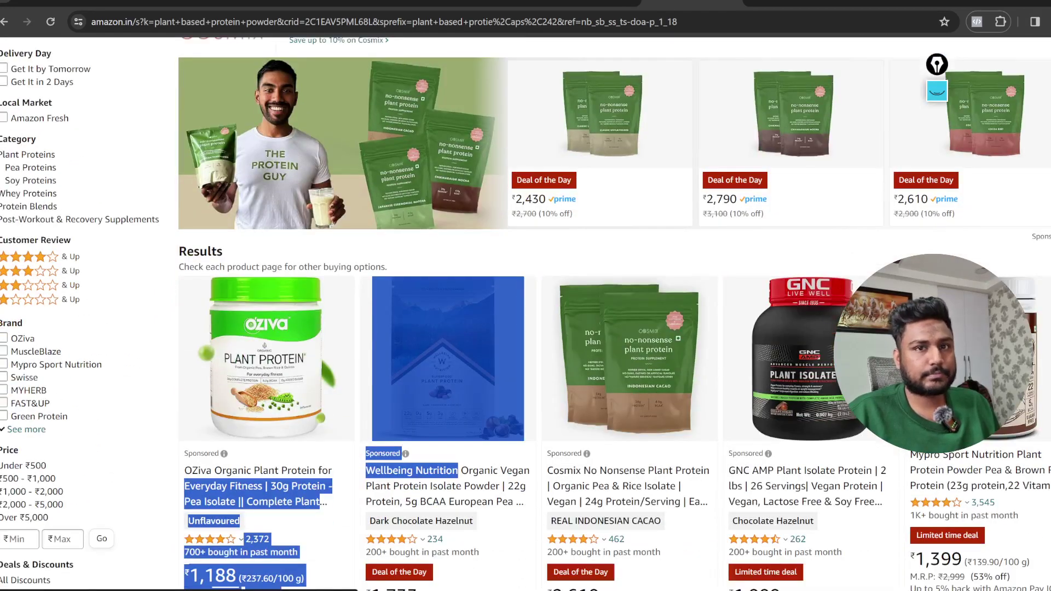
pyautogui.click(946, 249)
pyautogui.scroll(-5, 664, 284)
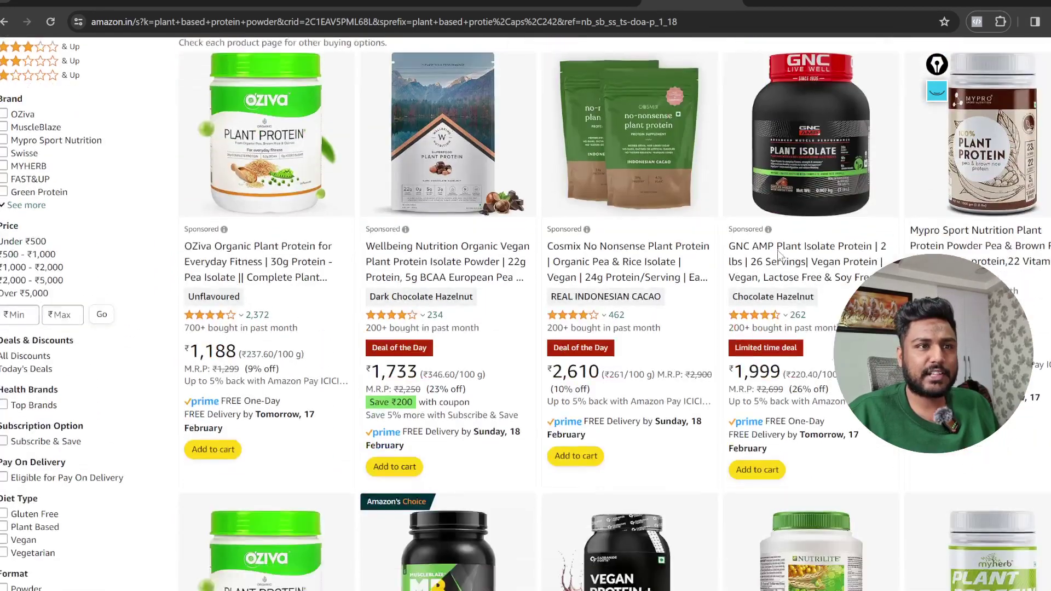
pyautogui.moveTo(602, 214); pyautogui.dragTo(575, 210)
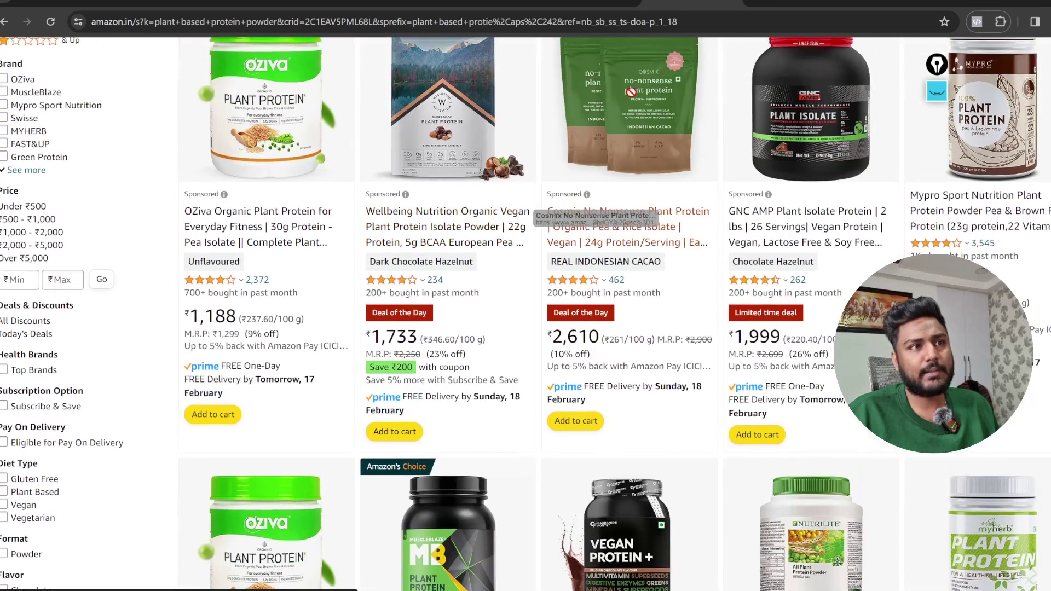
# Back in the research spreadsheet, enter "Cosmix" under New Brands in F10.
pyautogui.click(379, 3)
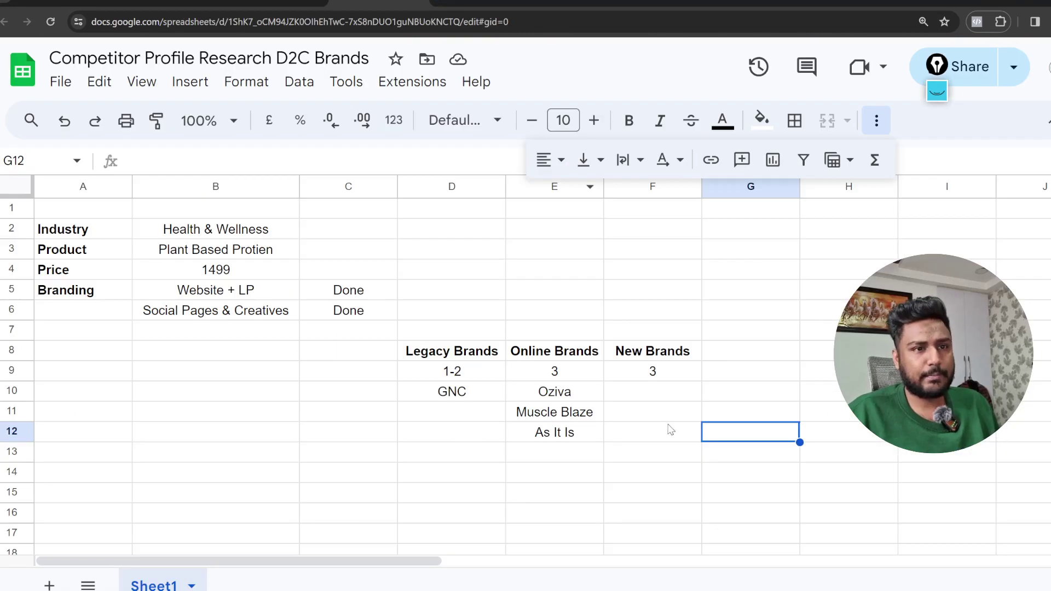
pyautogui.click(674, 380)
pyautogui.doubleClick(675, 394)
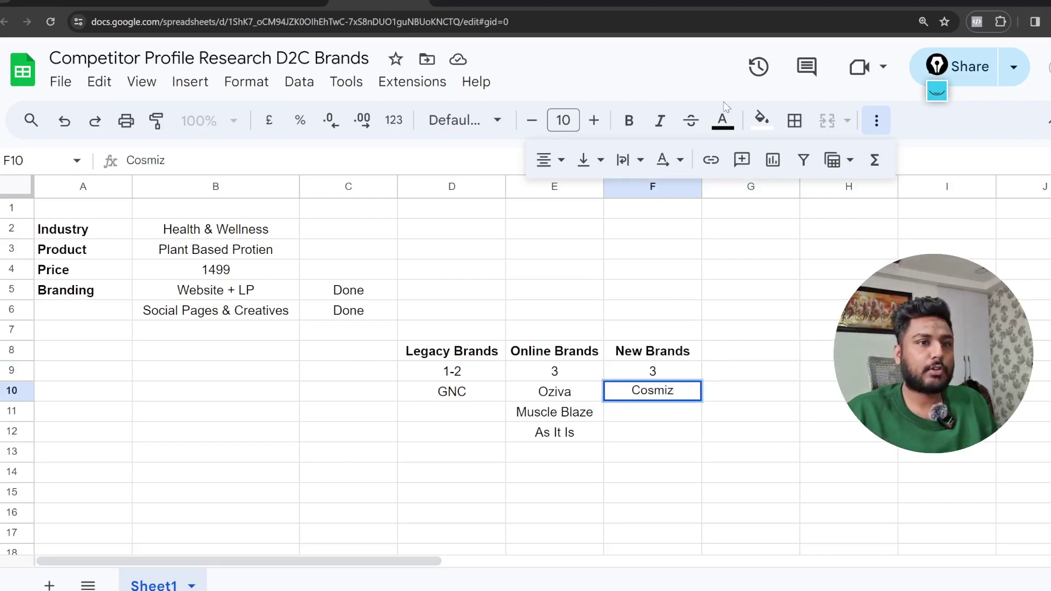
pyautogui.write('Cosmiz')
pyautogui.press('BackSpace')
pyautogui.write('X')
pyautogui.press('BackSpace')
pyautogui.write('x')
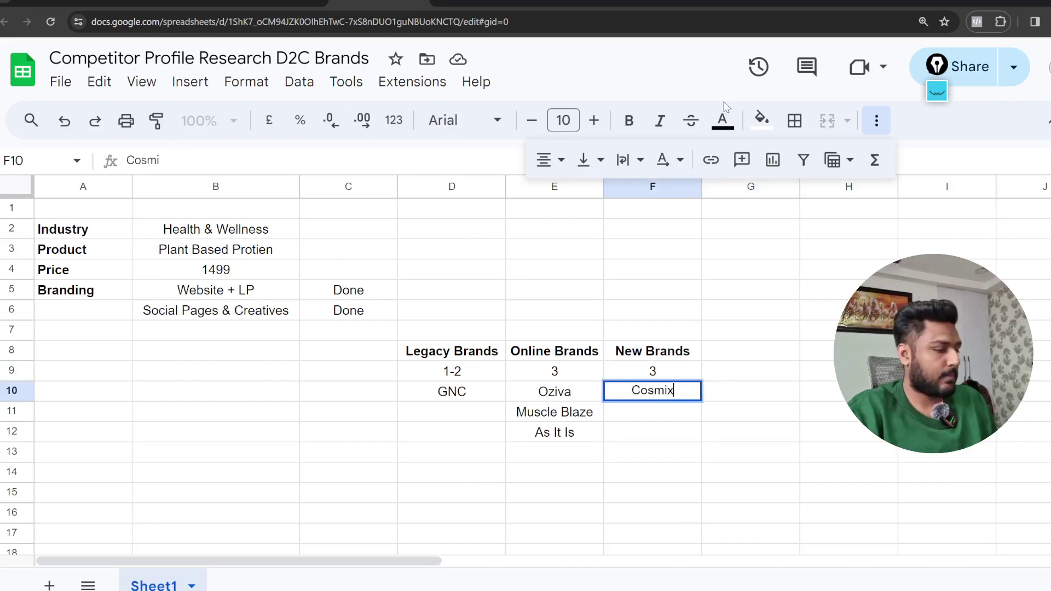
# Examine the Amazon listings through the highly rated and additional results for more new plant protein brands.
pyautogui.click(692, 3)
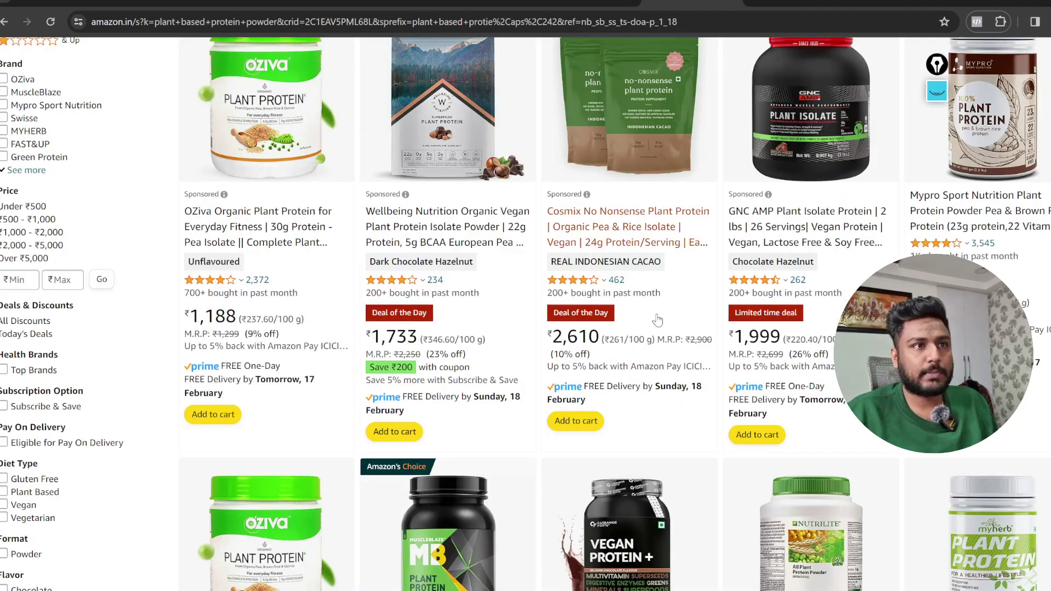
pyautogui.scroll(-3, 658, 321)
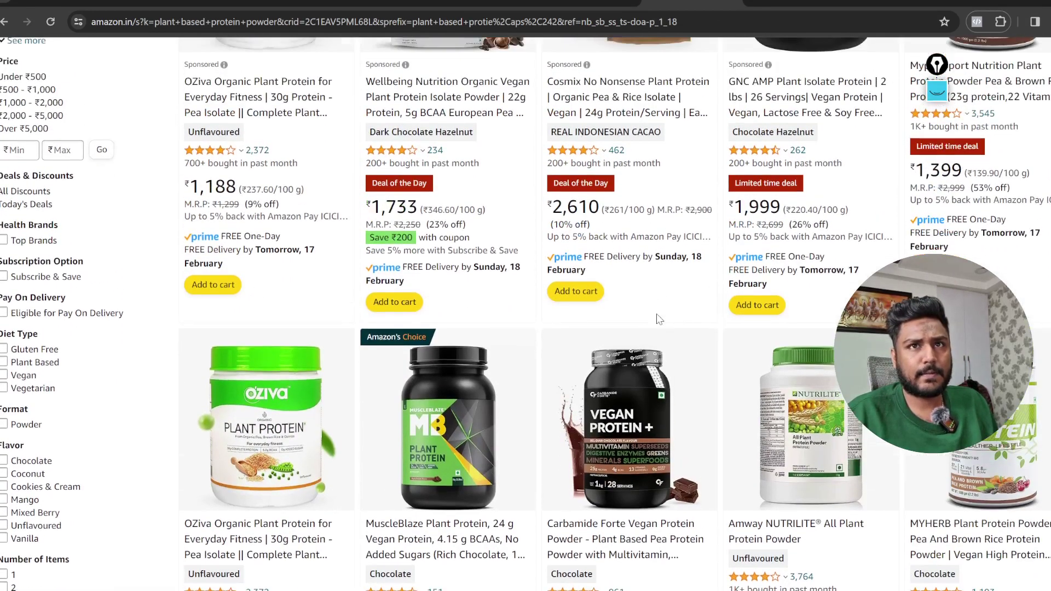
pyautogui.scroll(-3, 657, 320)
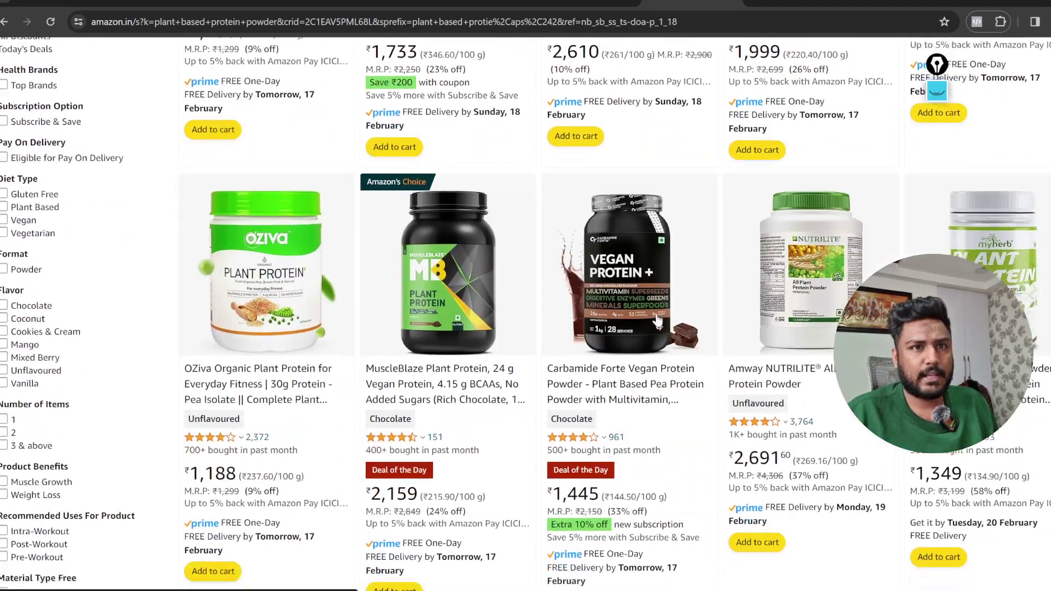
pyautogui.scroll(-5, 657, 320)
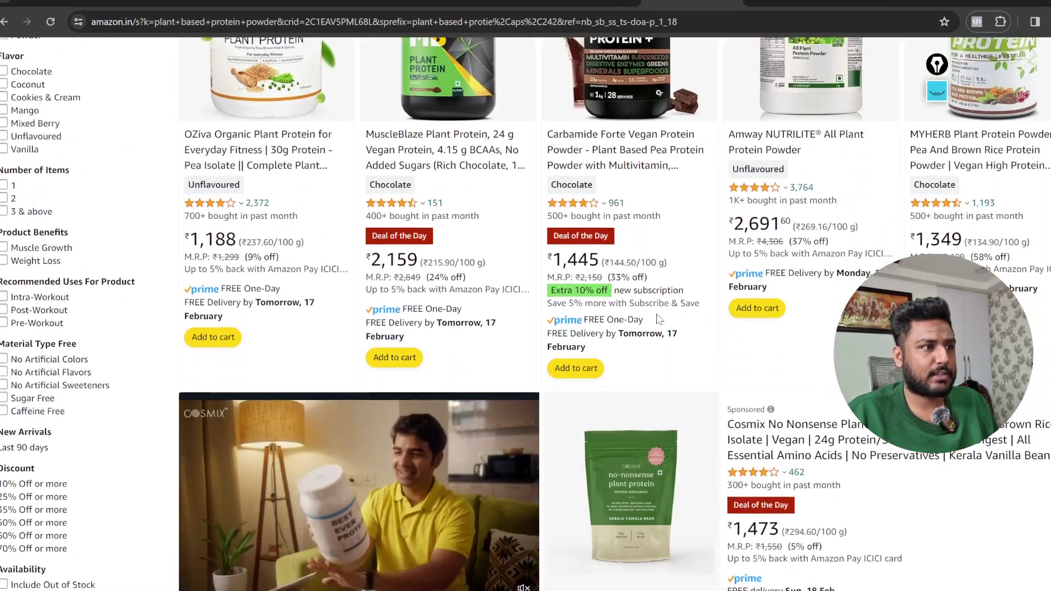
pyautogui.scroll(-8, 658, 320)
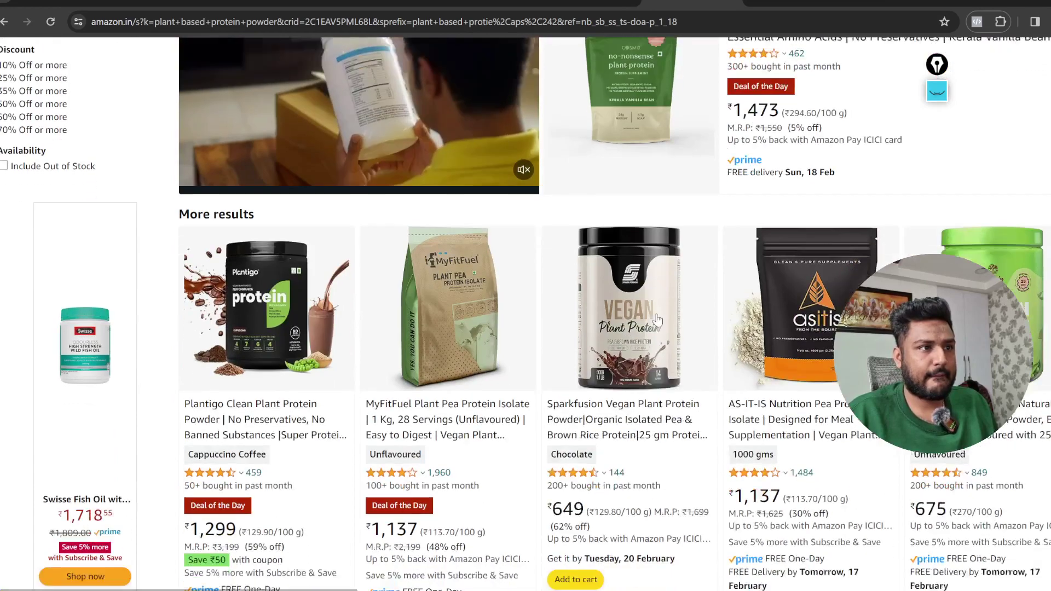
pyautogui.scroll(-8, 657, 320)
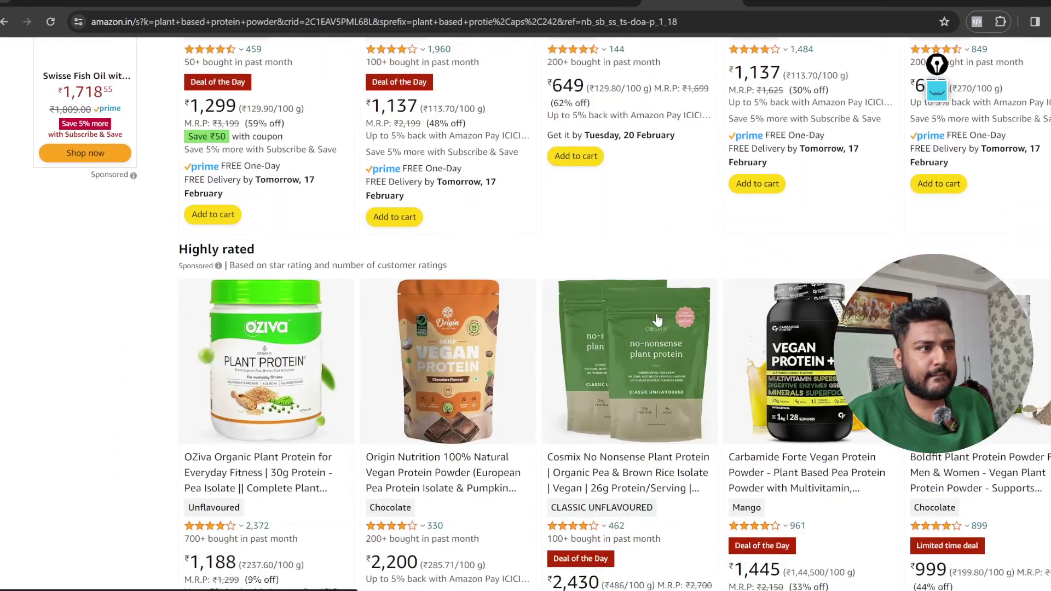
pyautogui.scroll(-2, 658, 321)
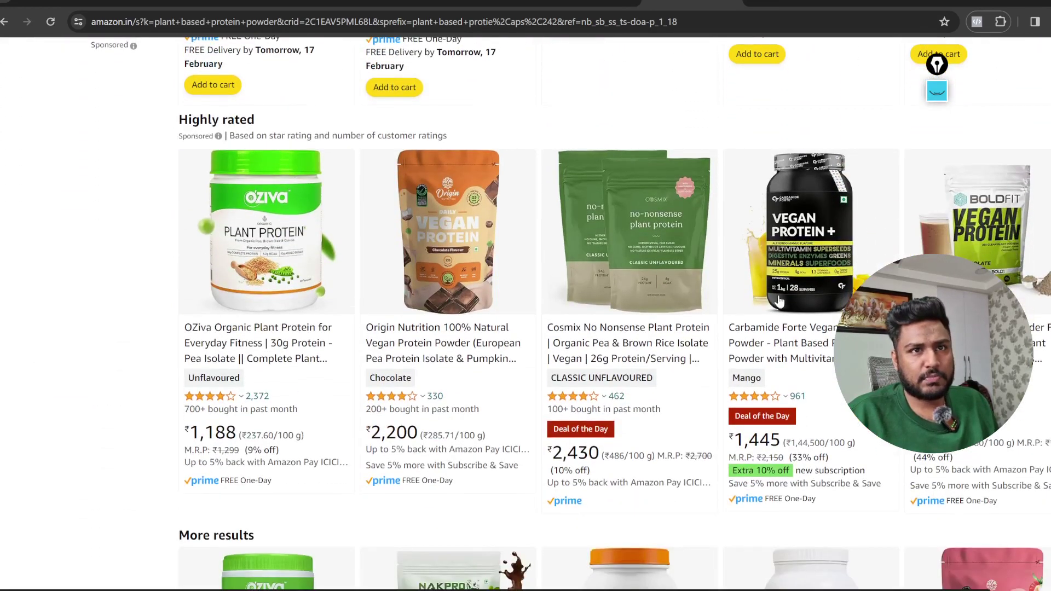
pyautogui.scroll(-6, 411, 353)
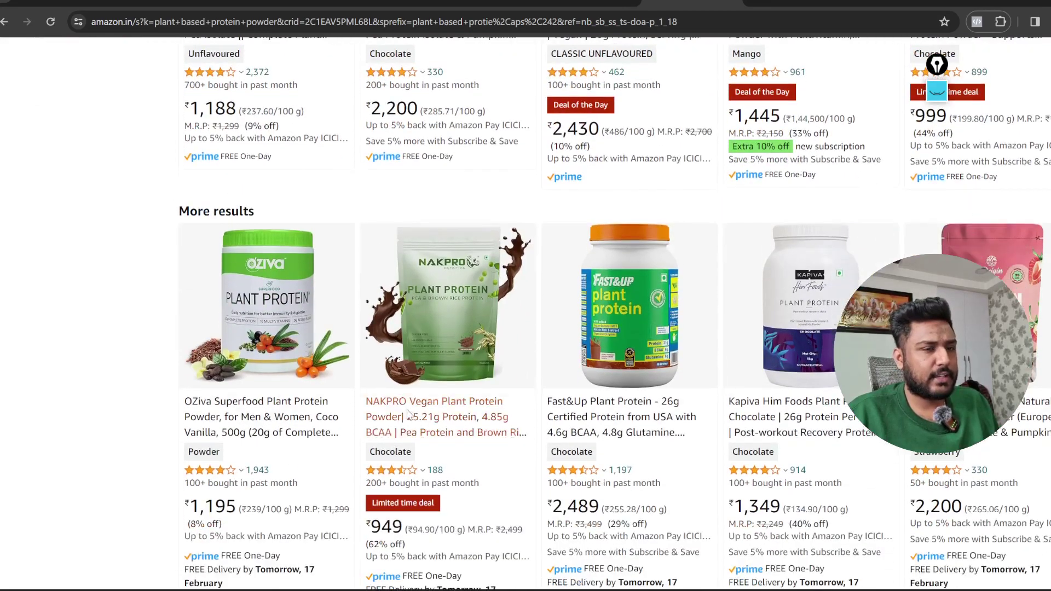
pyautogui.scroll(-2, 407, 416)
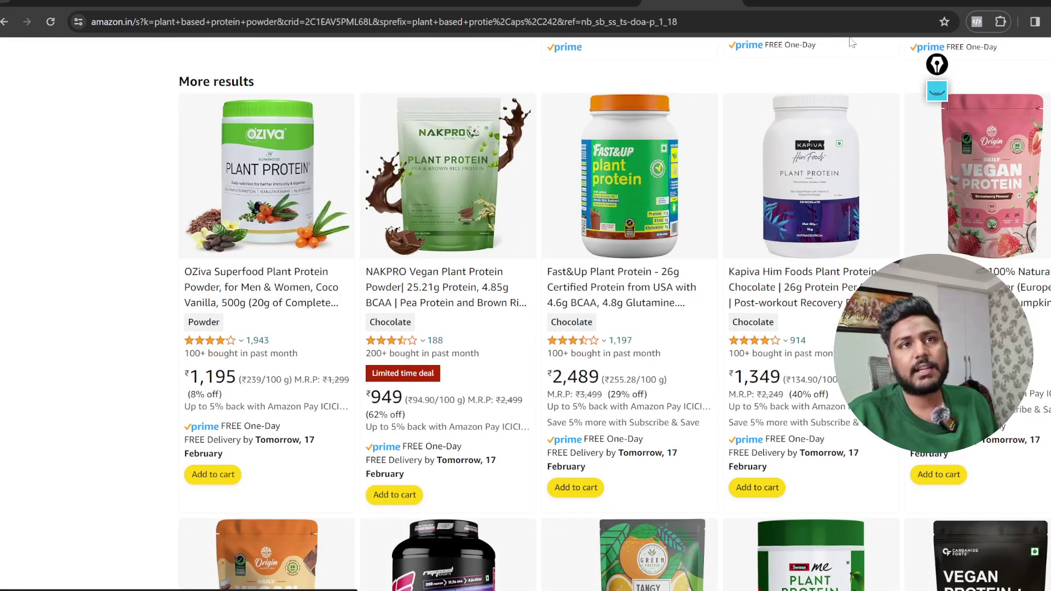
pyautogui.click(379, 2)
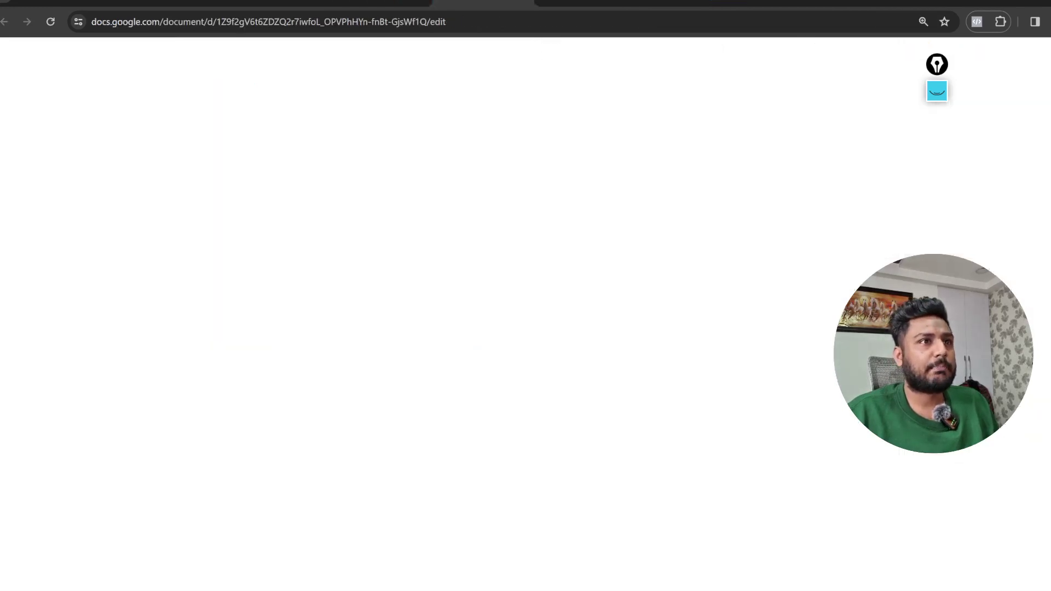
# Back in the research spreadsheet, enter "Kapiva" under New Brands in F11.
pyautogui.click(380, 2)
pyautogui.doubleClick(659, 414)
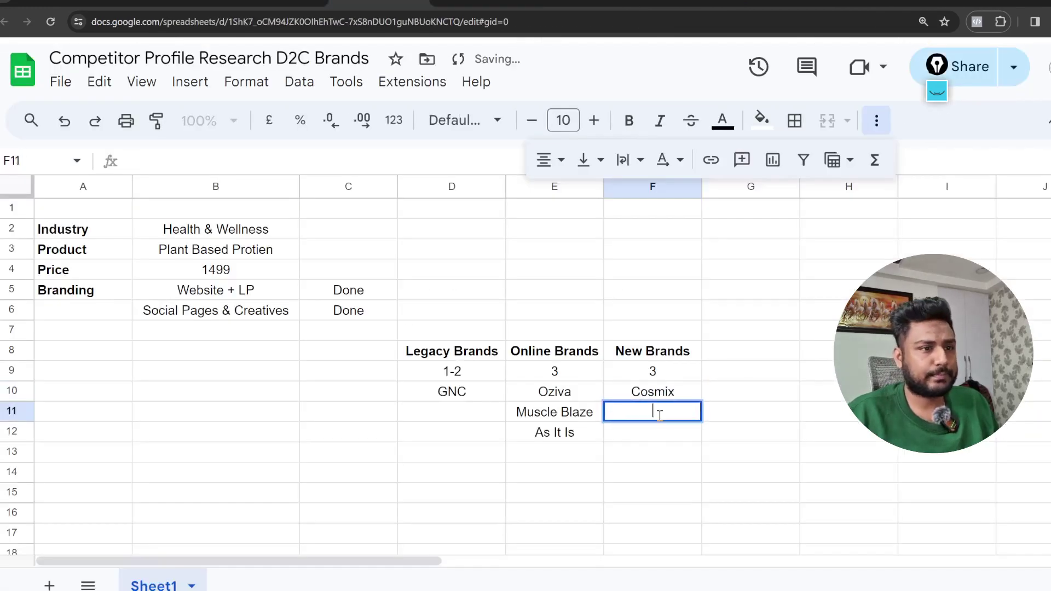
pyautogui.write('Kapi')
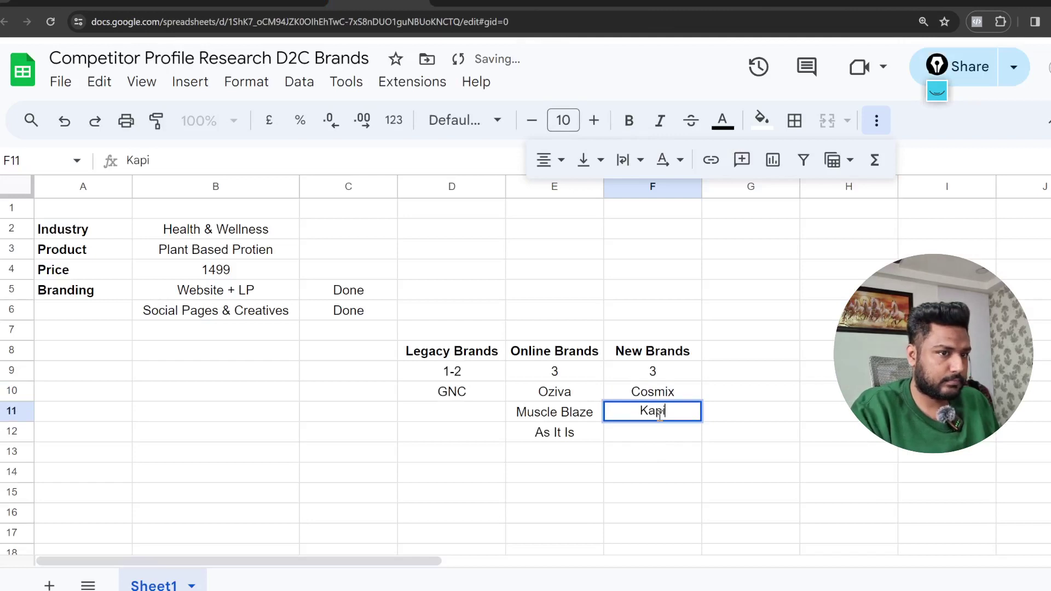
pyautogui.write('va')
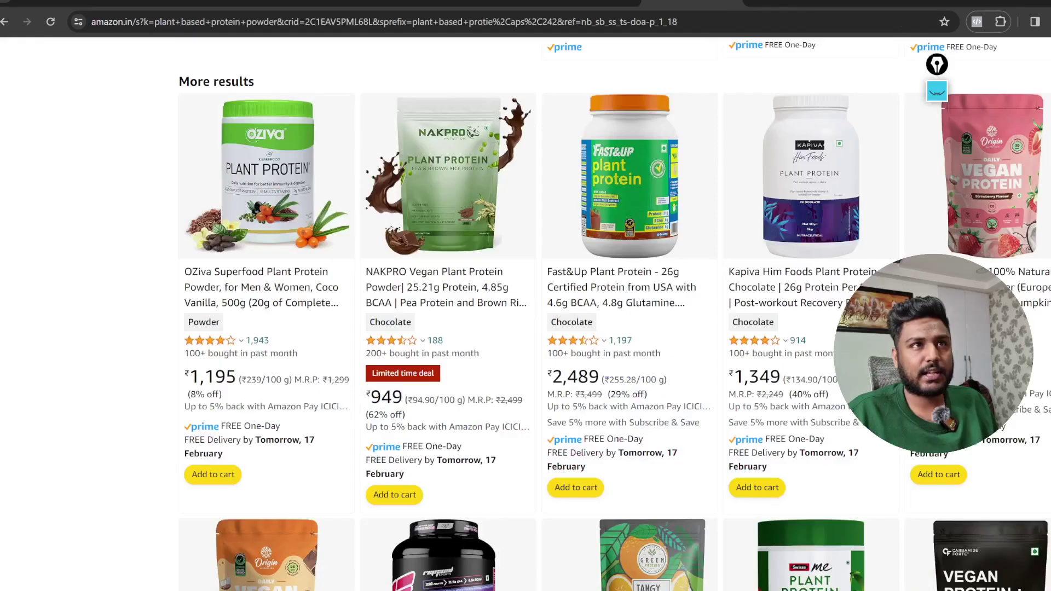
# Check further plant protein listings on Amazon, then enter "Curveda" under New Brands in F12 of the spreadsheet.
pyautogui.scroll(-10, 611, 344)
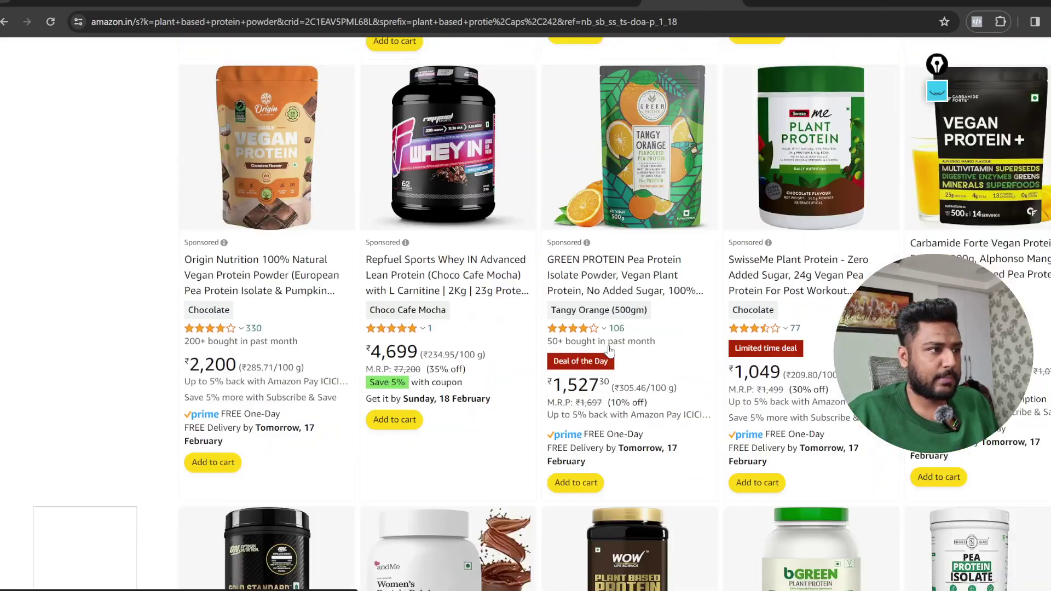
pyautogui.scroll(-15, 609, 350)
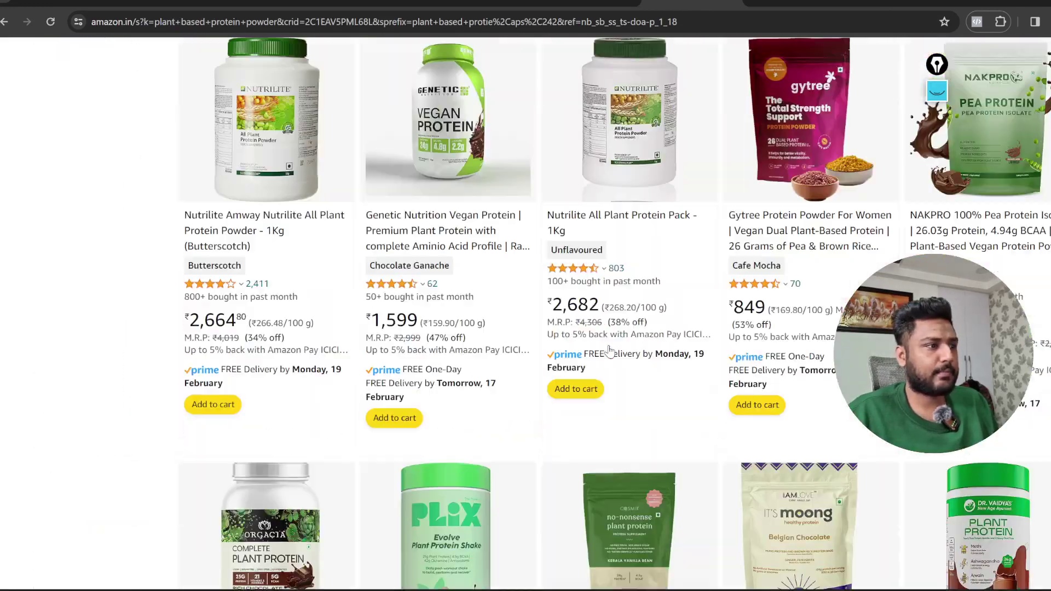
pyautogui.scroll(-8, 609, 346)
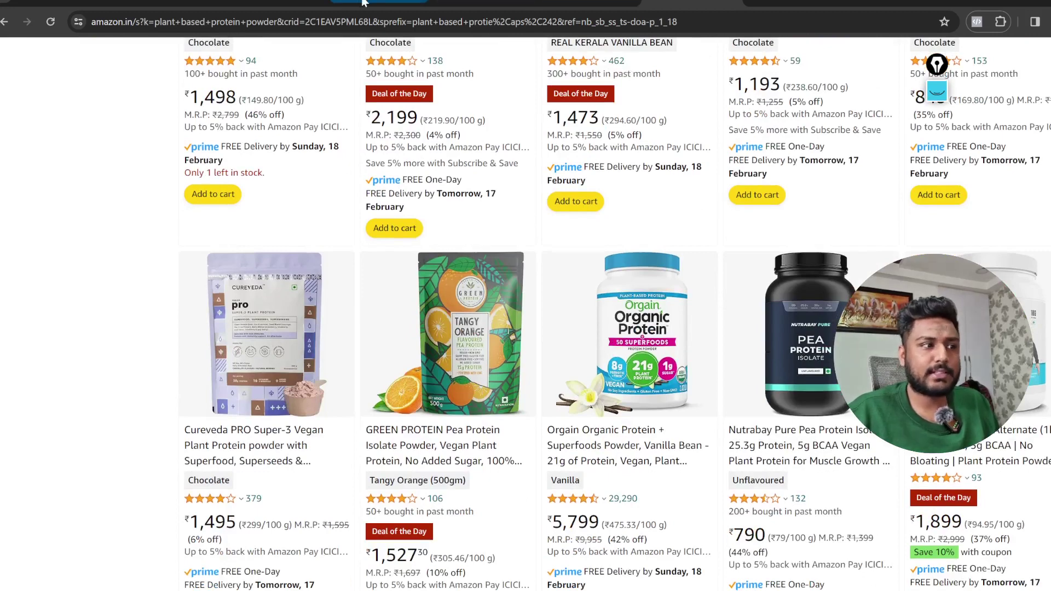
pyautogui.click(378, 5)
pyautogui.write('Kapiva')
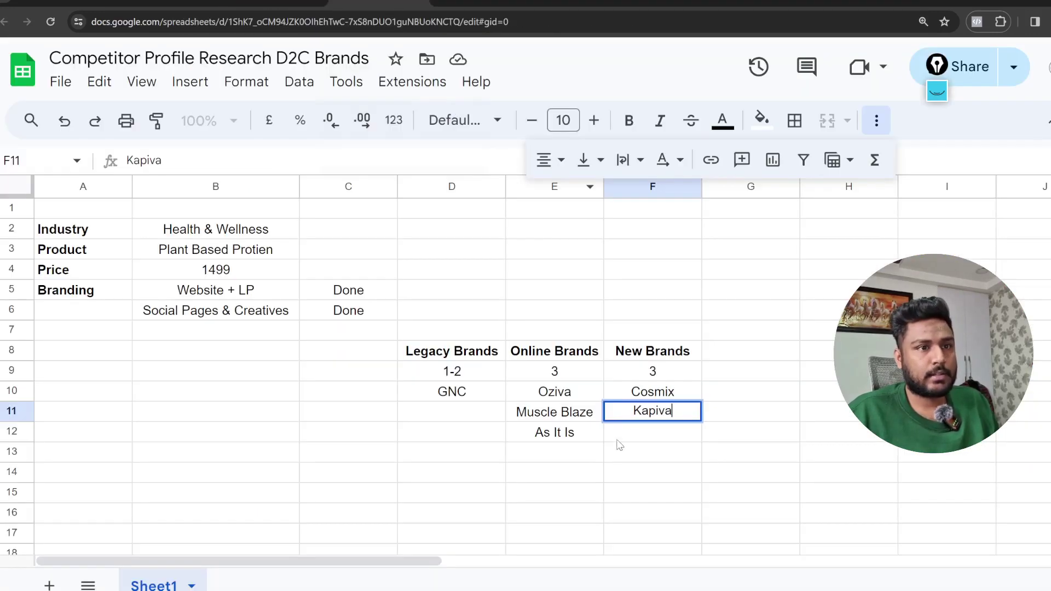
pyautogui.press('Return')
pyautogui.write('Cur')
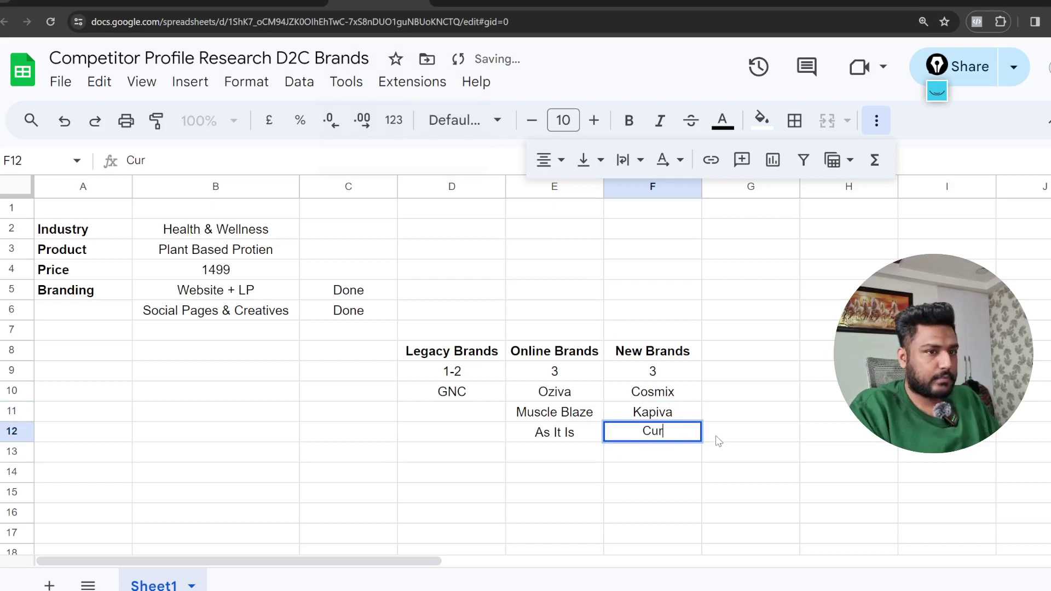
pyautogui.write('veda')
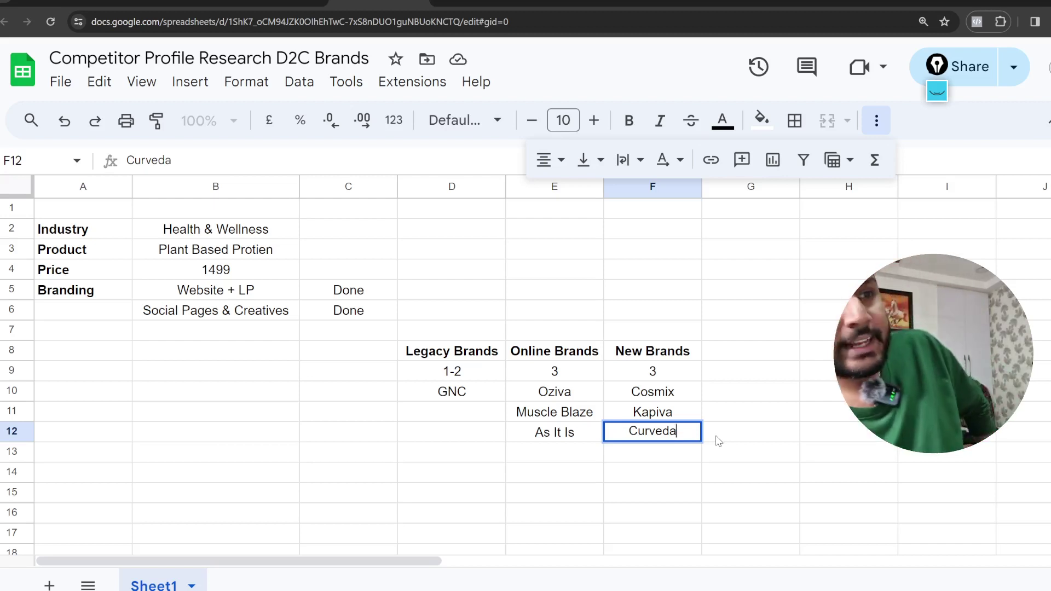
pyautogui.doubleClick(762, 393)
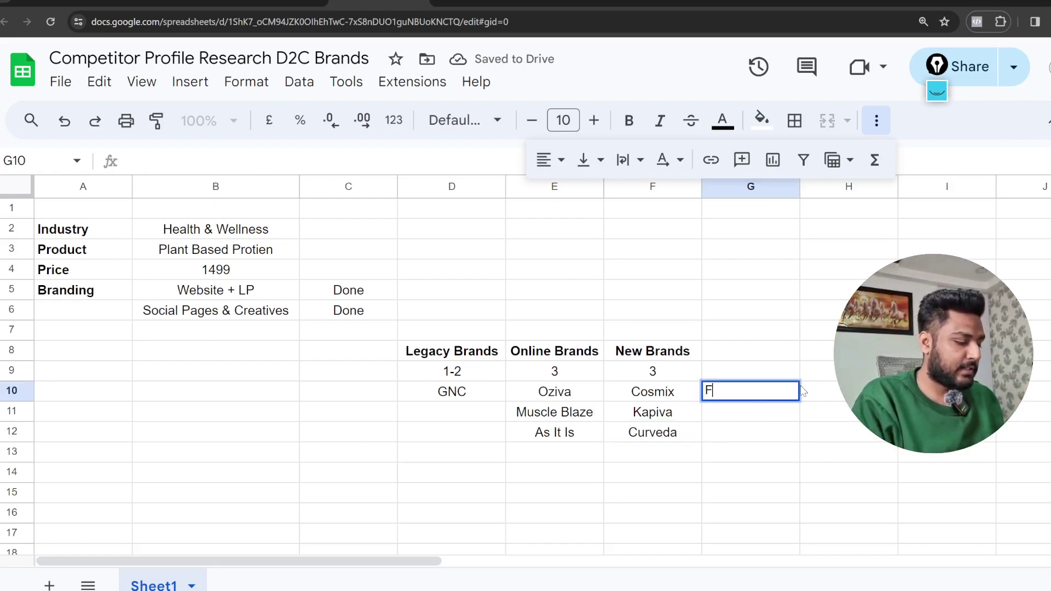
pyautogui.write('Facebbpk')
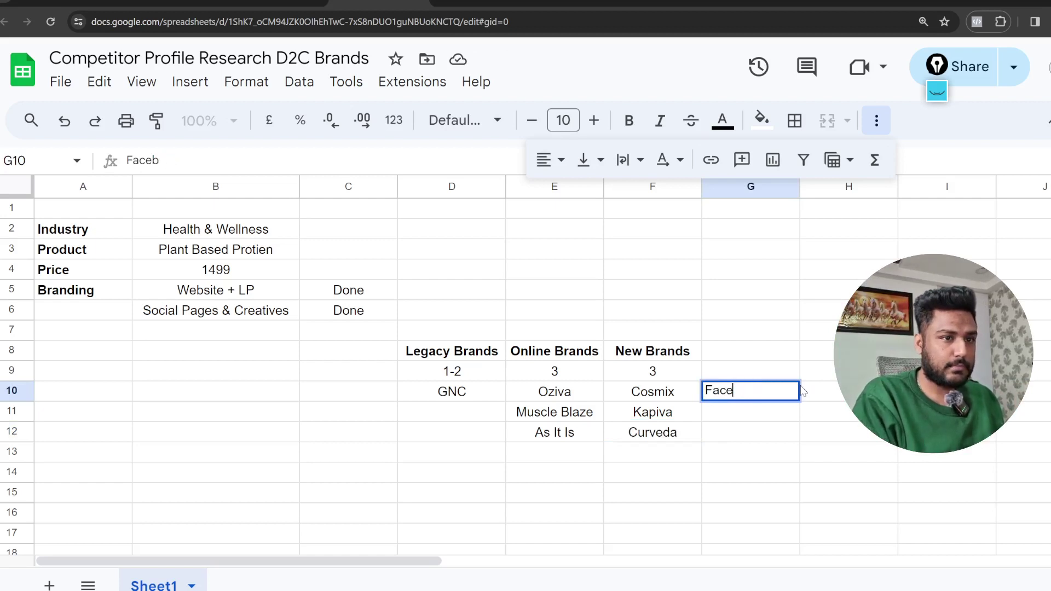
pyautogui.press('BackSpace')
pyautogui.press('BackSpace')
pyautogui.press('BackSpace')
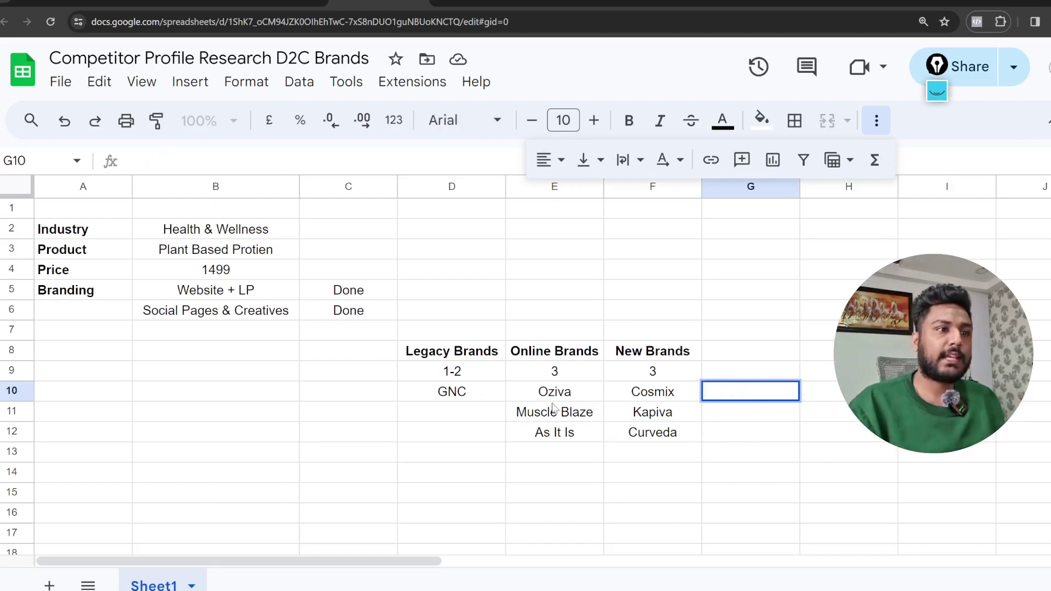
# Merge cells D7:F7 above the three brand category headings into one cell.
pyautogui.click(430, 335)
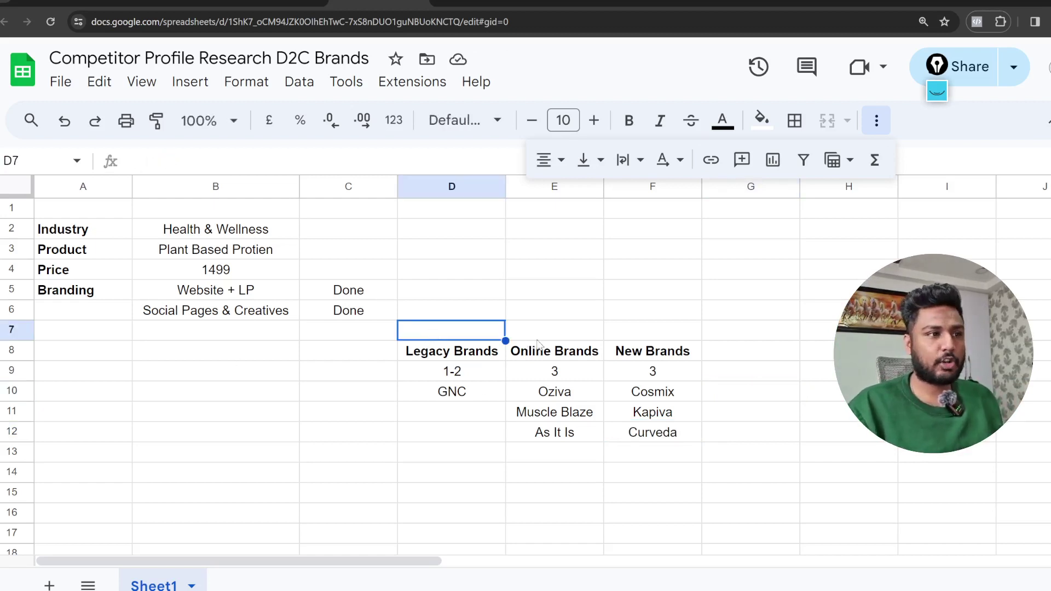
pyautogui.moveTo(526, 335); pyautogui.dragTo(656, 332)
pyautogui.click(281, 85)
pyautogui.click(251, 88)
pyautogui.click(251, 87)
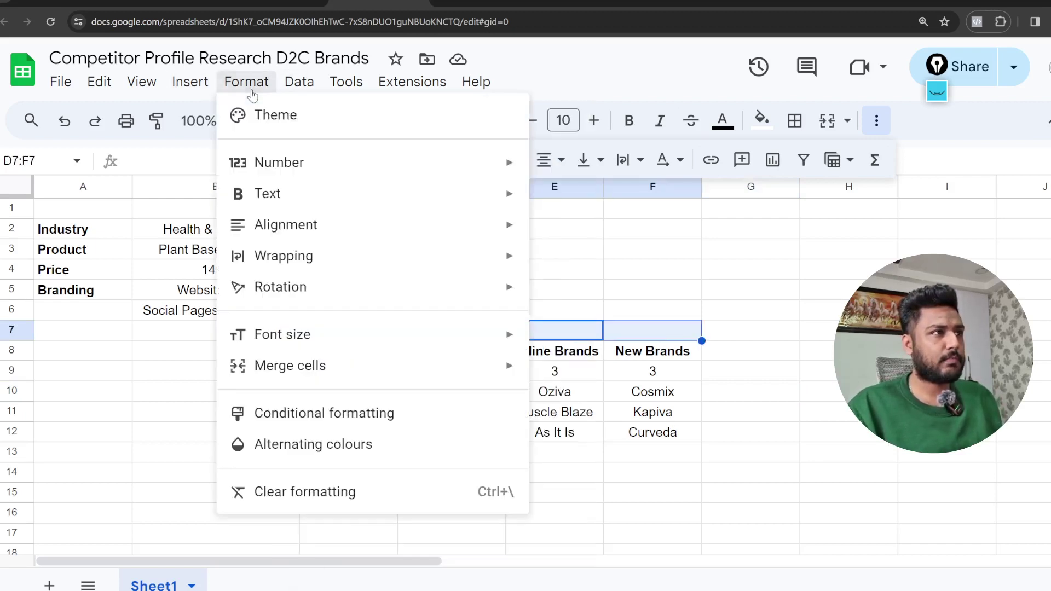
pyautogui.moveTo(312, 366)
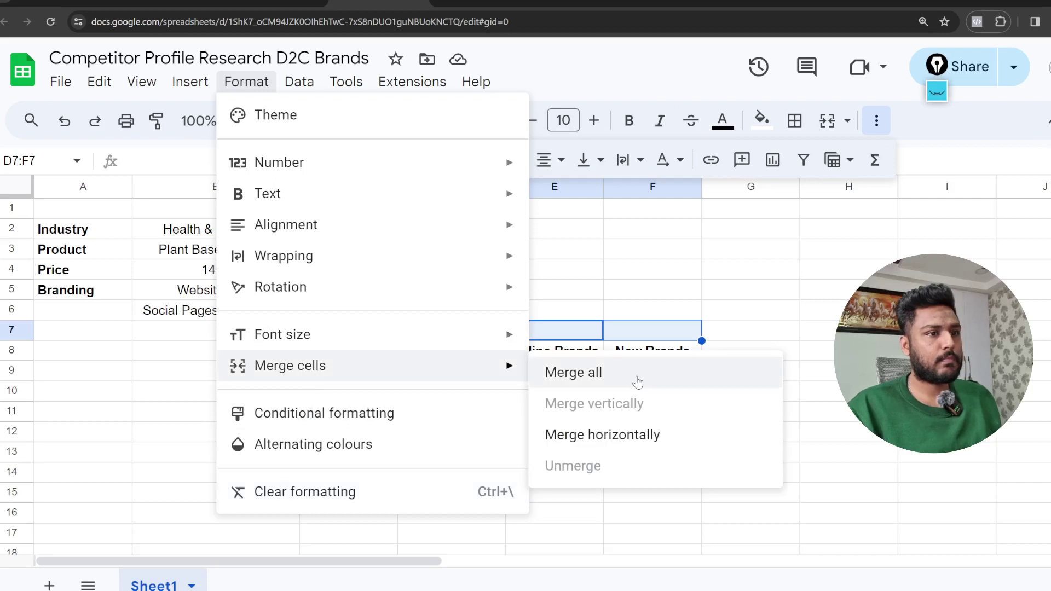
pyautogui.click(632, 374)
# Enter "Facebook, Instagram, Youtube, Website" in the merged cell above the brand categories.
pyautogui.write('Fa')
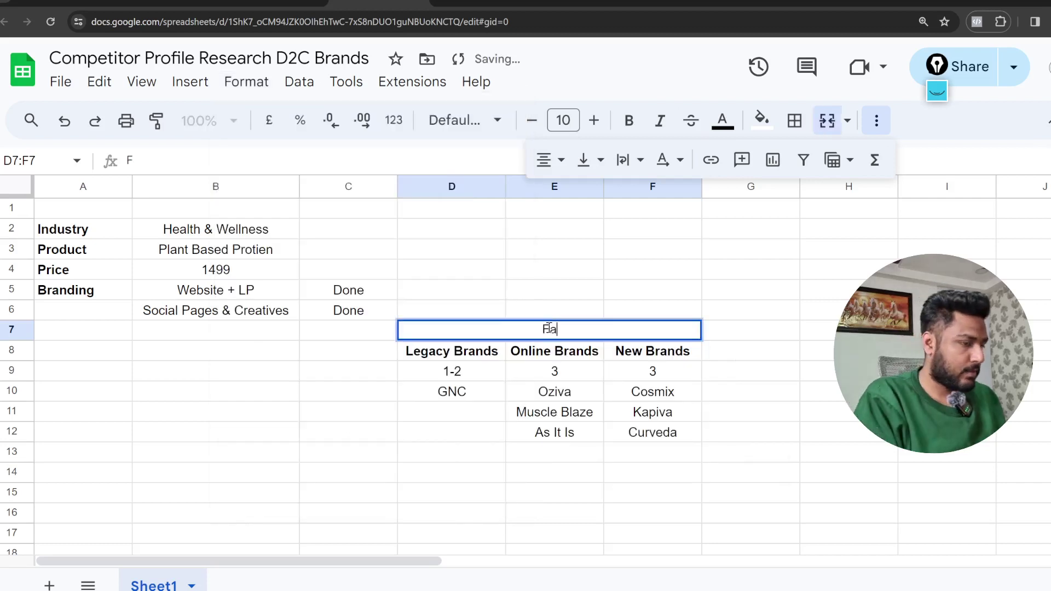
pyautogui.write('ceb')
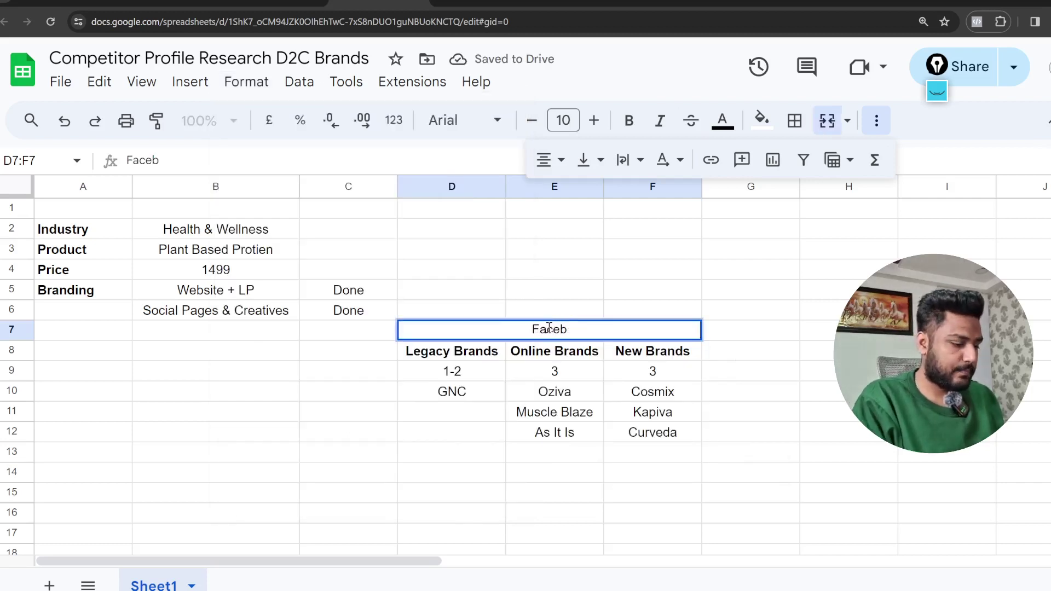
pyautogui.write('ook.,')
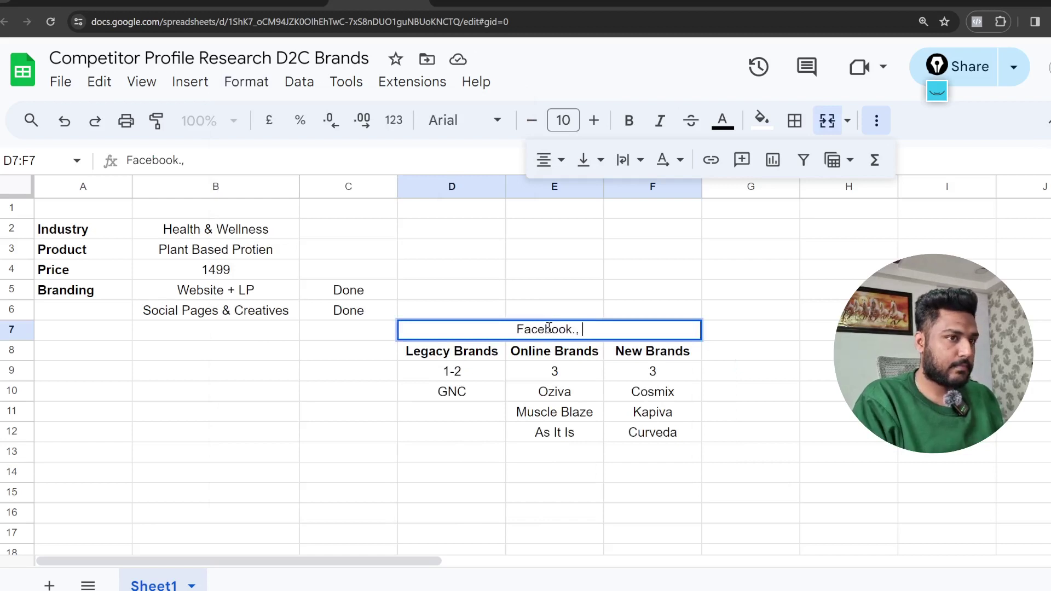
pyautogui.press('BackSpace')
pyautogui.press('BackSpace')
pyautogui.press('BackSpace')
pyautogui.write(', Inst')
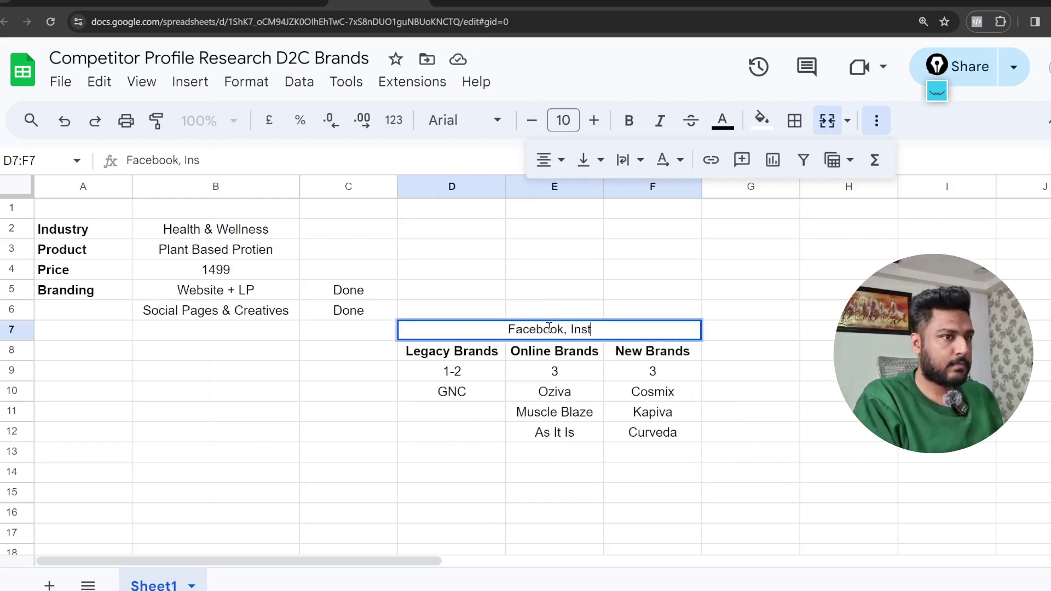
pyautogui.write('agra')
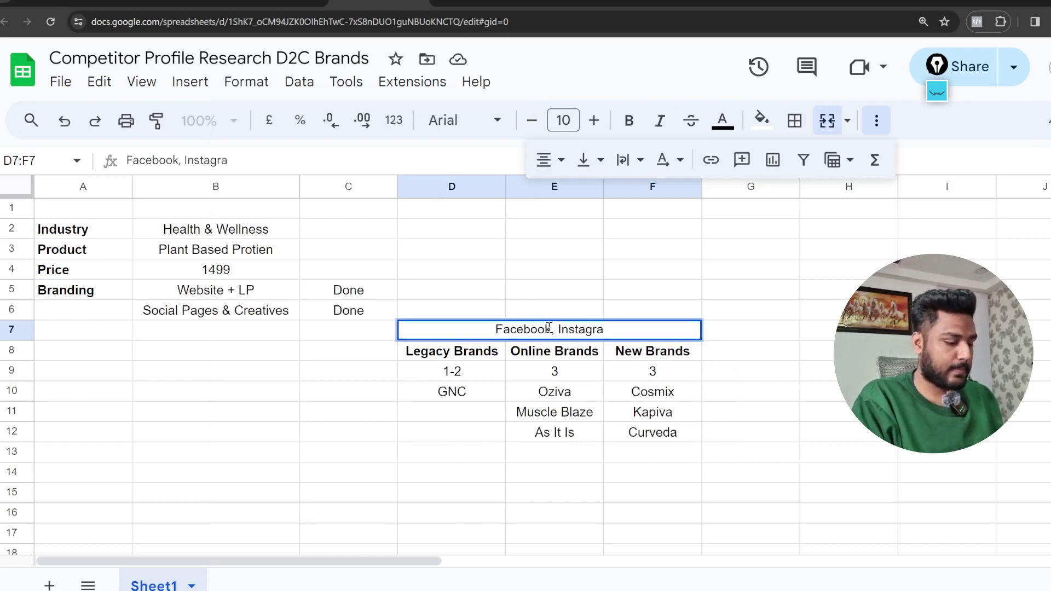
pyautogui.write('m, Youtube')
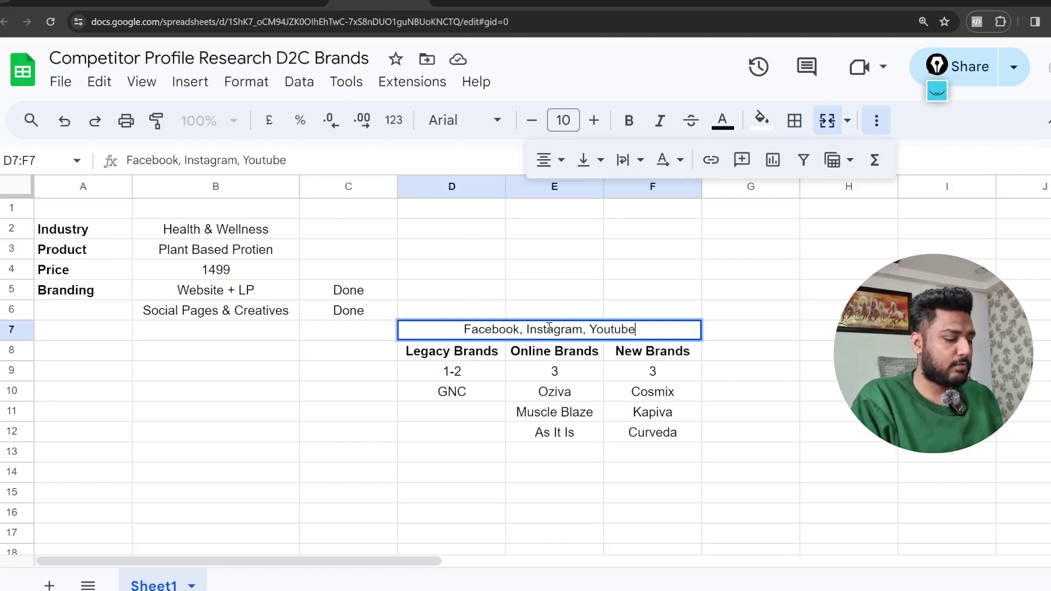
pyautogui.write(', Website')
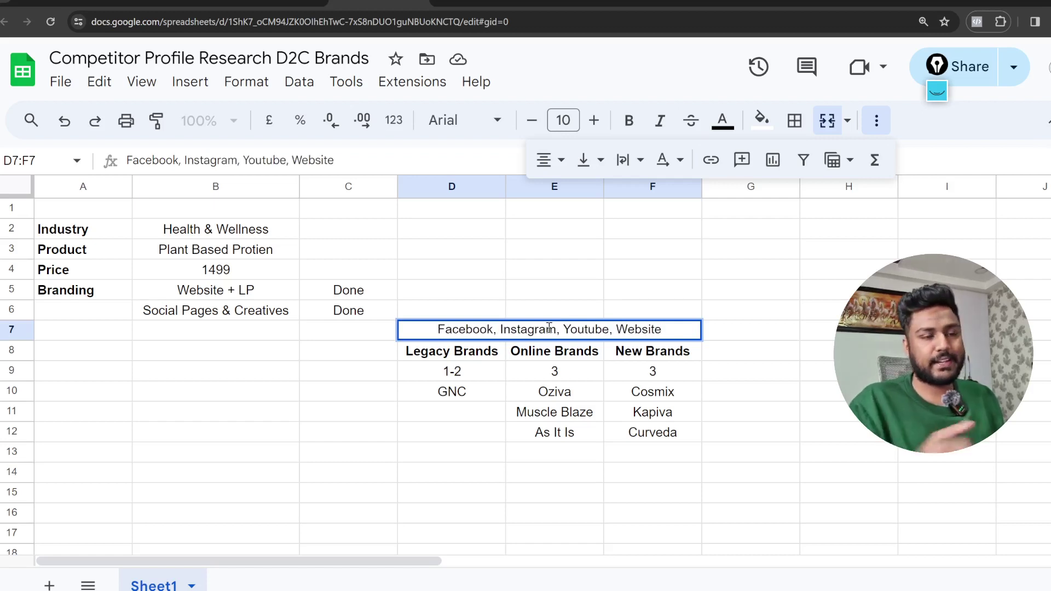
# Make the channel list in the merged row 7 cell bold.
pyautogui.click(760, 315)
pyautogui.click(661, 337)
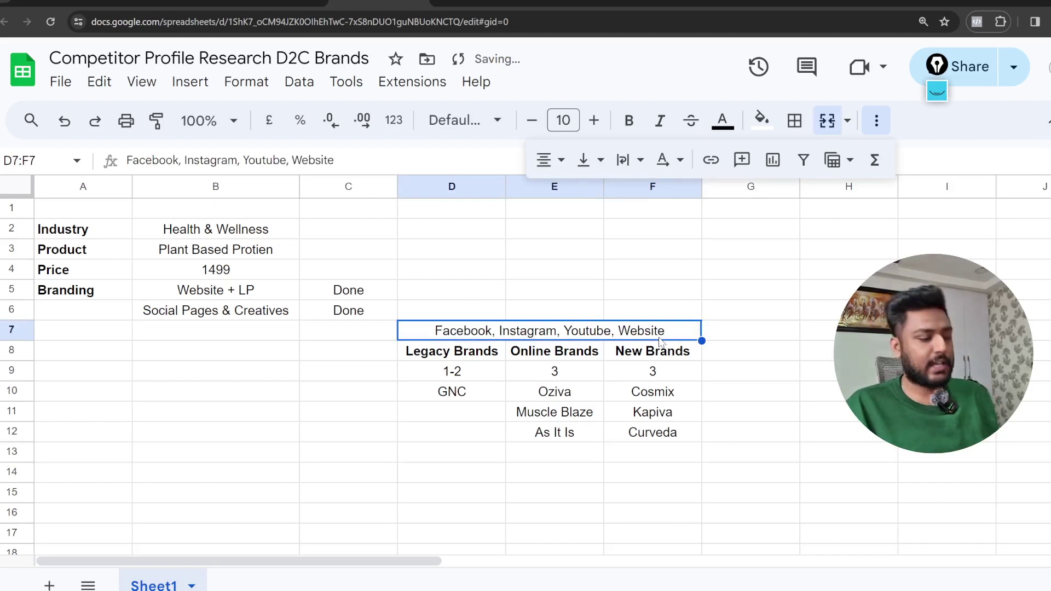
pyautogui.hotkey('ctrl', 'b')
pyautogui.click(761, 392)
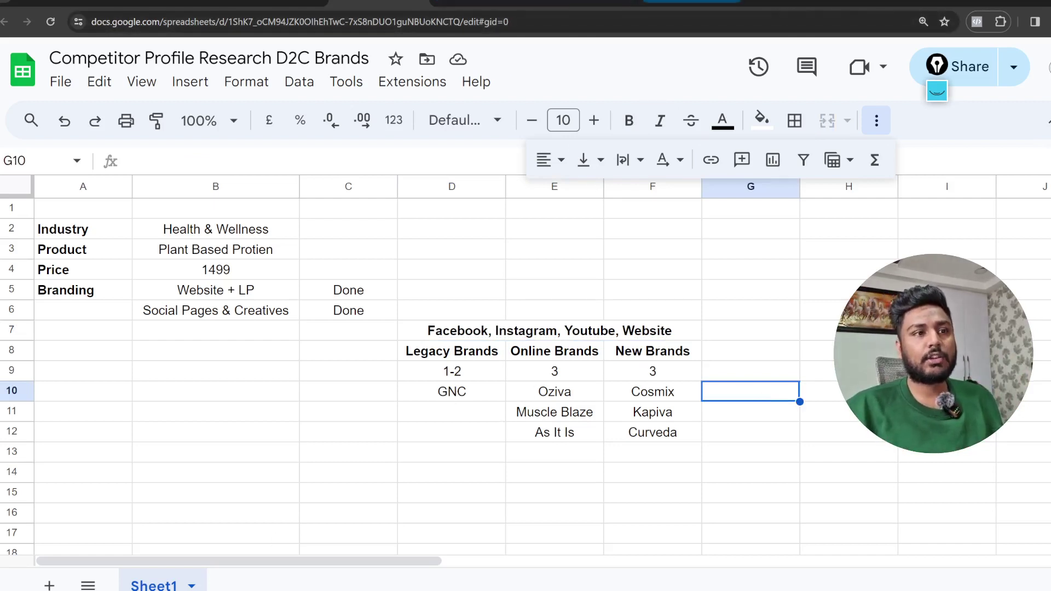
# Look through more Amazon plant protein listings, then enter "Wow" under Legacy Brands in D11 of the spreadsheet.
pyautogui.click(693, 3)
pyautogui.scroll(-6, 550, 400)
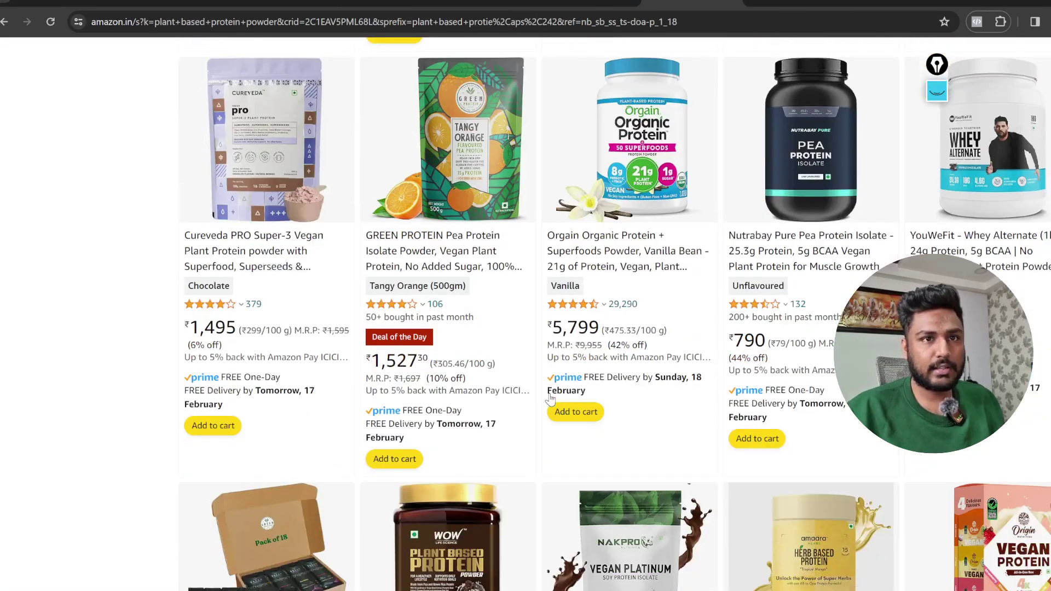
pyautogui.scroll(-2, 550, 394)
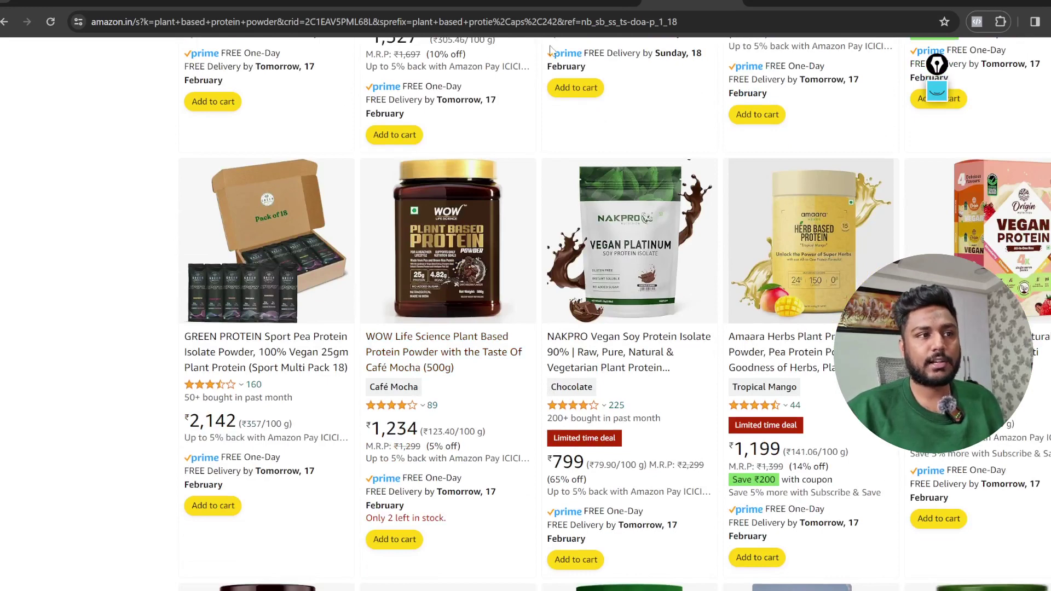
pyautogui.click(378, 3)
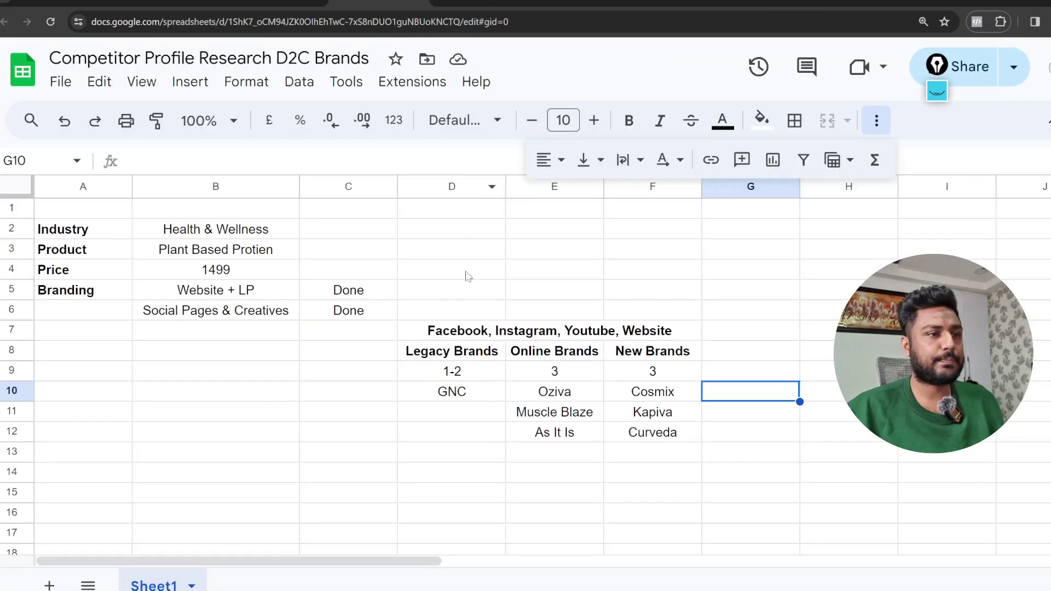
pyautogui.doubleClick(462, 408)
pyautogui.write('Wo')
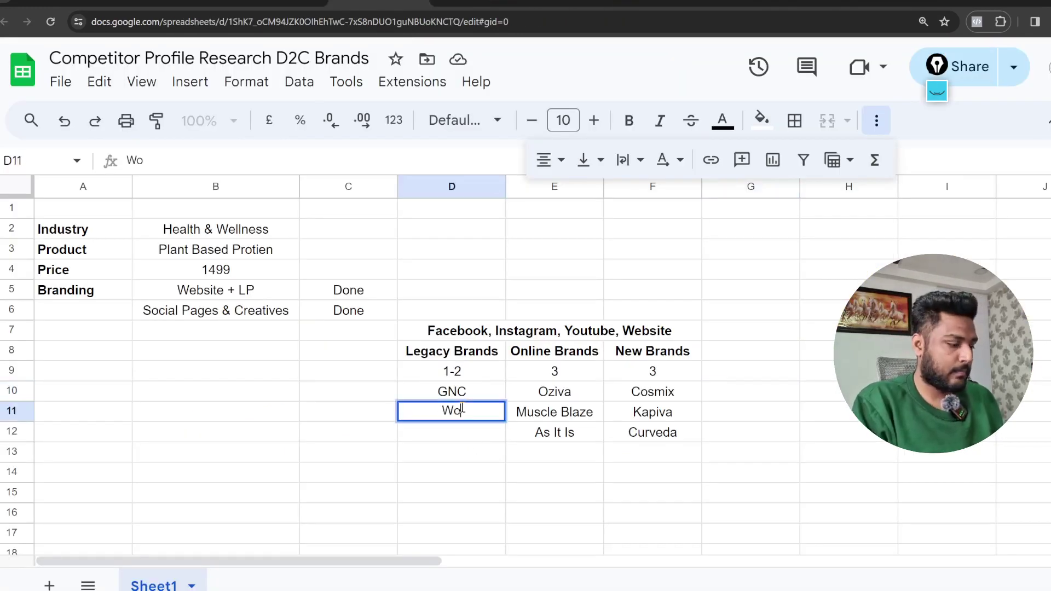
pyautogui.write('w')
# Add the row label "Avg Price" in C13 below the brand lists.
pyautogui.doubleClick(363, 452)
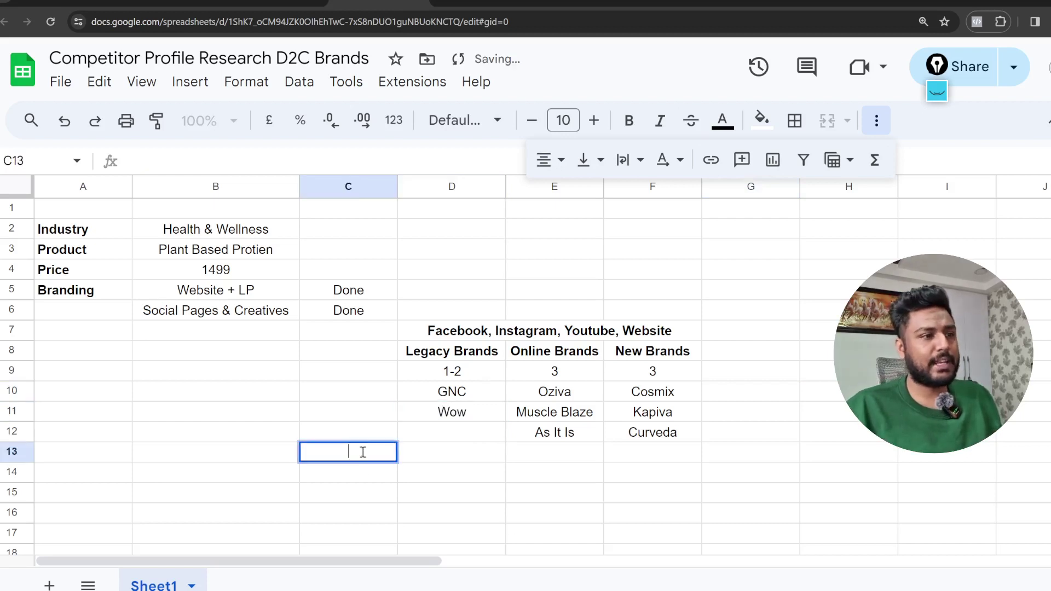
pyautogui.write('Avg Proce')
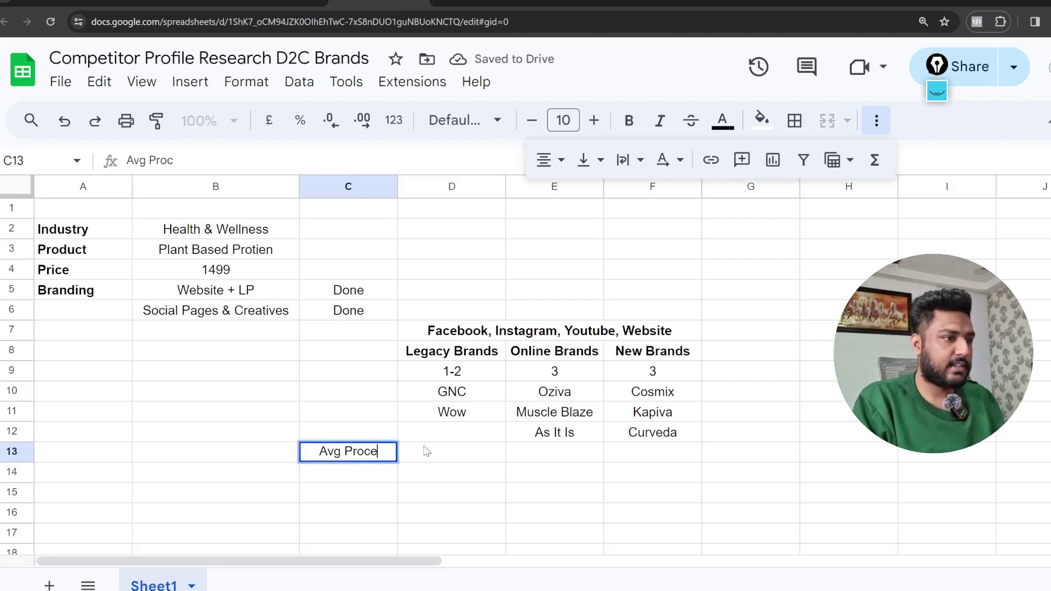
pyautogui.press('BackSpace')
pyautogui.press('BackSpace')
pyautogui.write('ice')
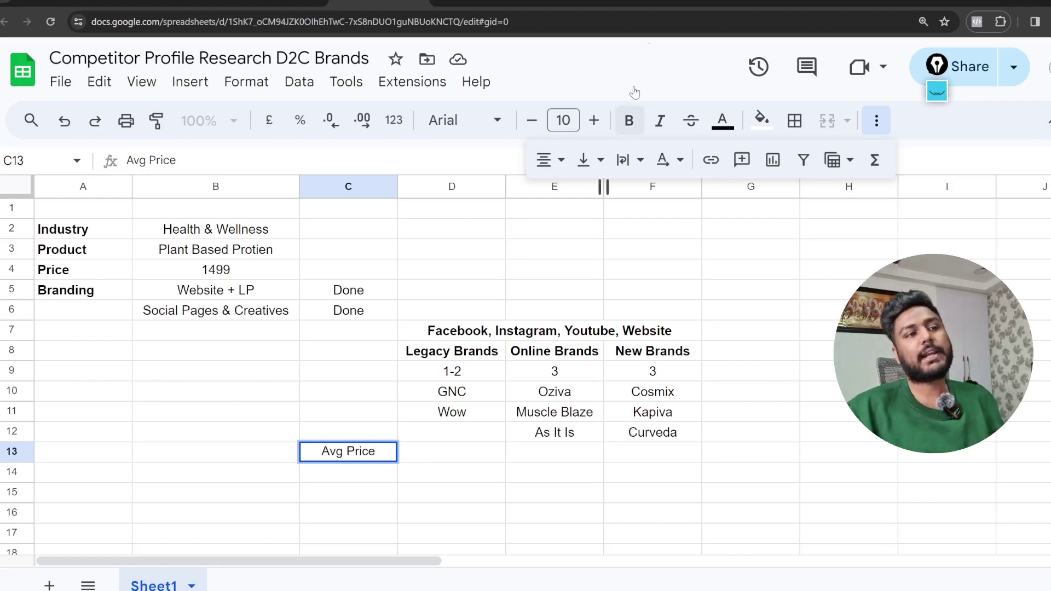
# Check the Wow and GNC plant protein prices on Amazon and average 1200 and 2000 in Calculator.
pyautogui.click(692, 3)
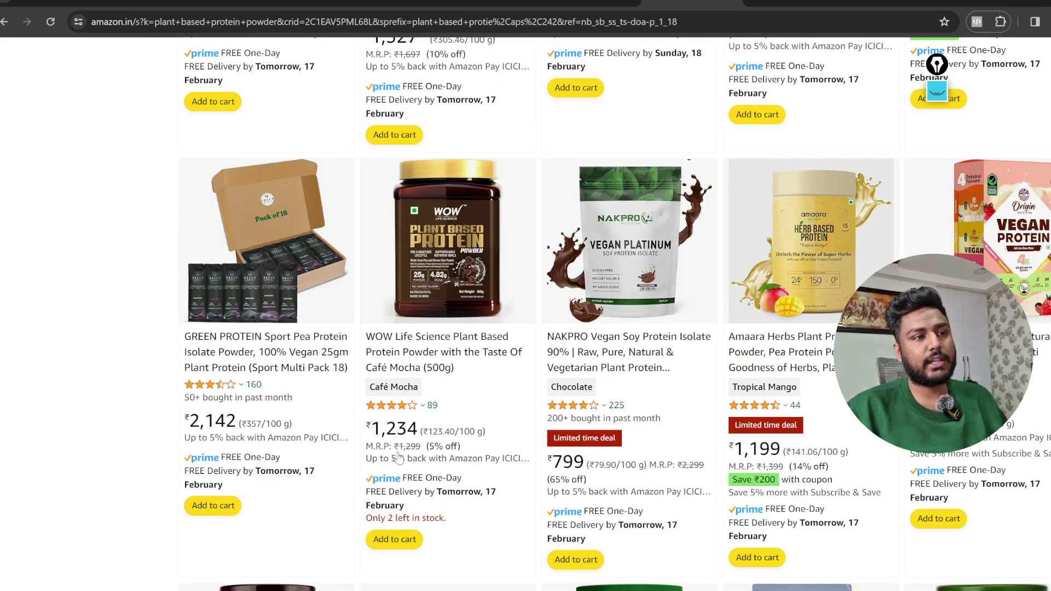
pyautogui.scroll(-20, 415, 444)
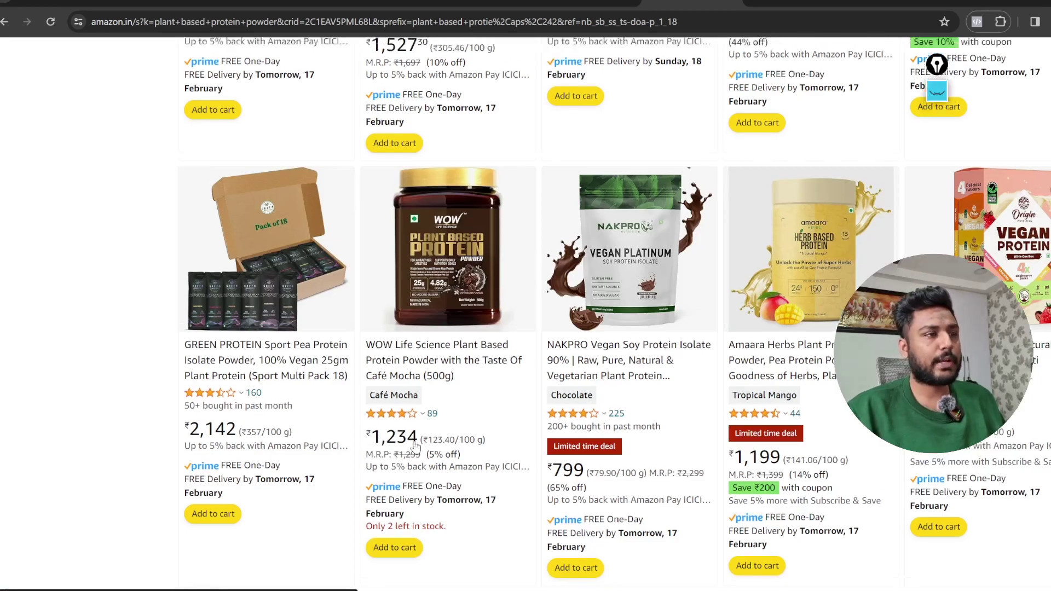
pyautogui.scroll(4, 415, 446)
pyautogui.scroll(15, 414, 448)
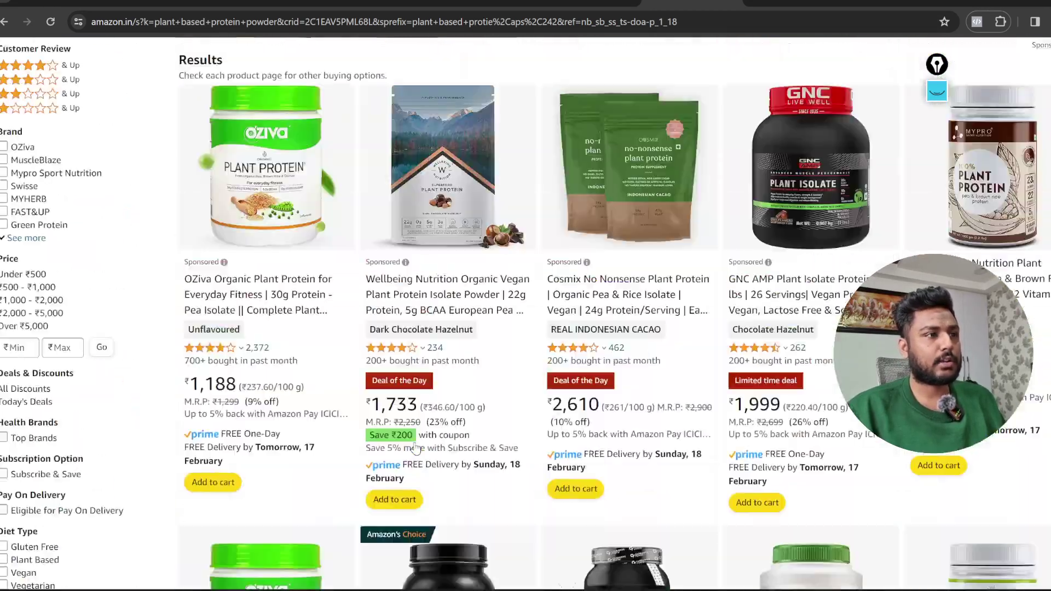
pyautogui.scroll(-4, 671, 478)
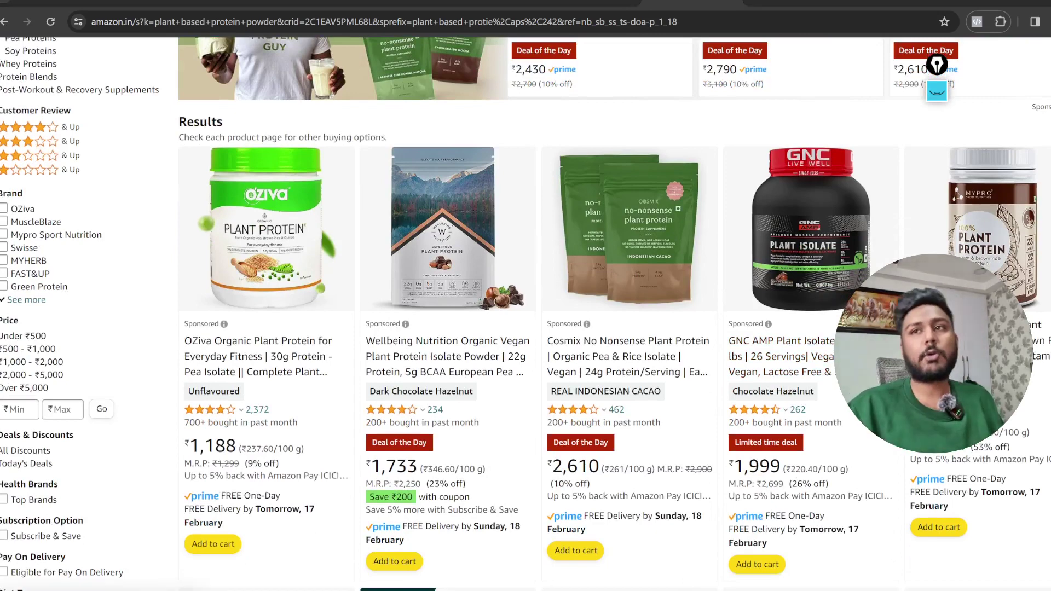
pyautogui.moveTo(88, 590); pyautogui.dragTo(145, 160)
pyautogui.doubleClick(269, 236)
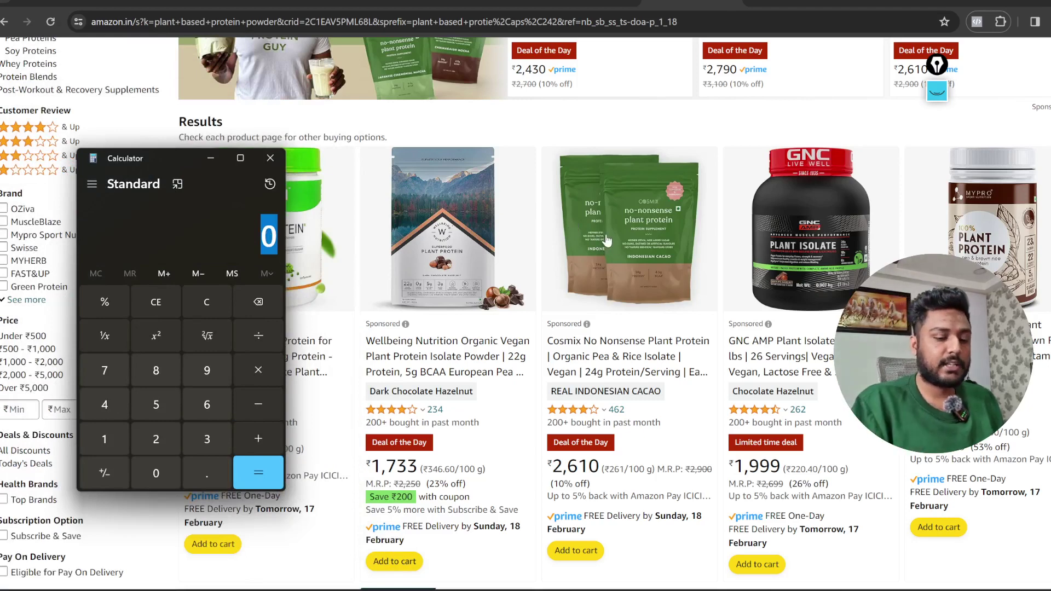
pyautogui.write('1200 + 20000')
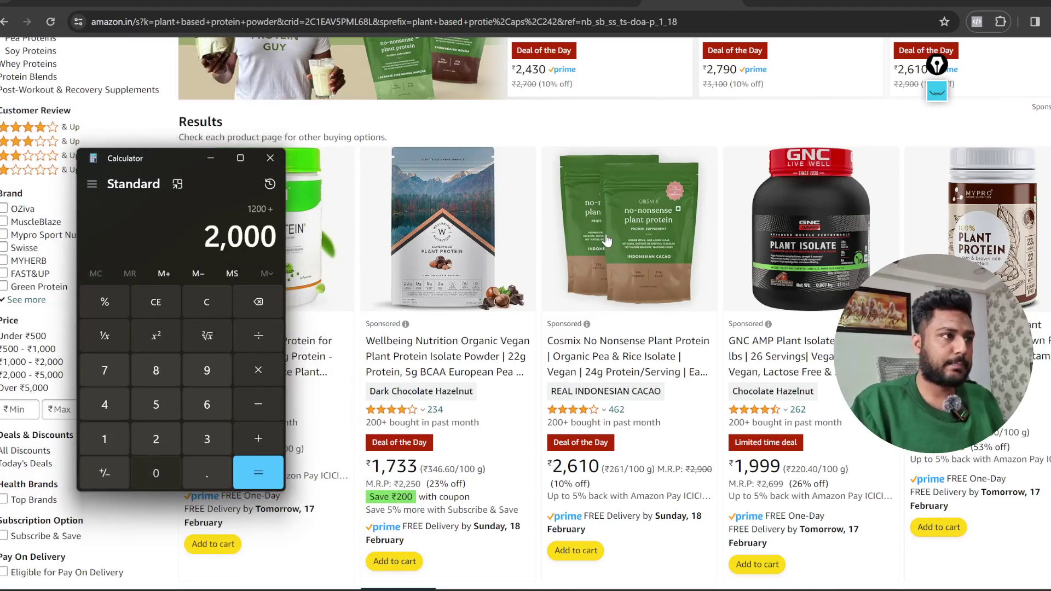
pyautogui.press('Return')
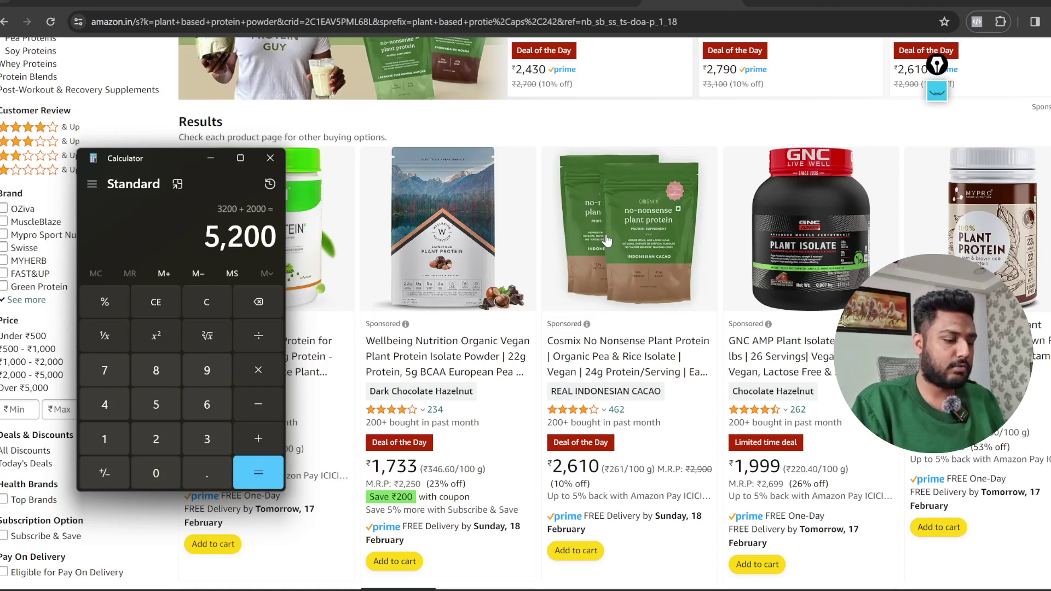
pyautogui.write('320')
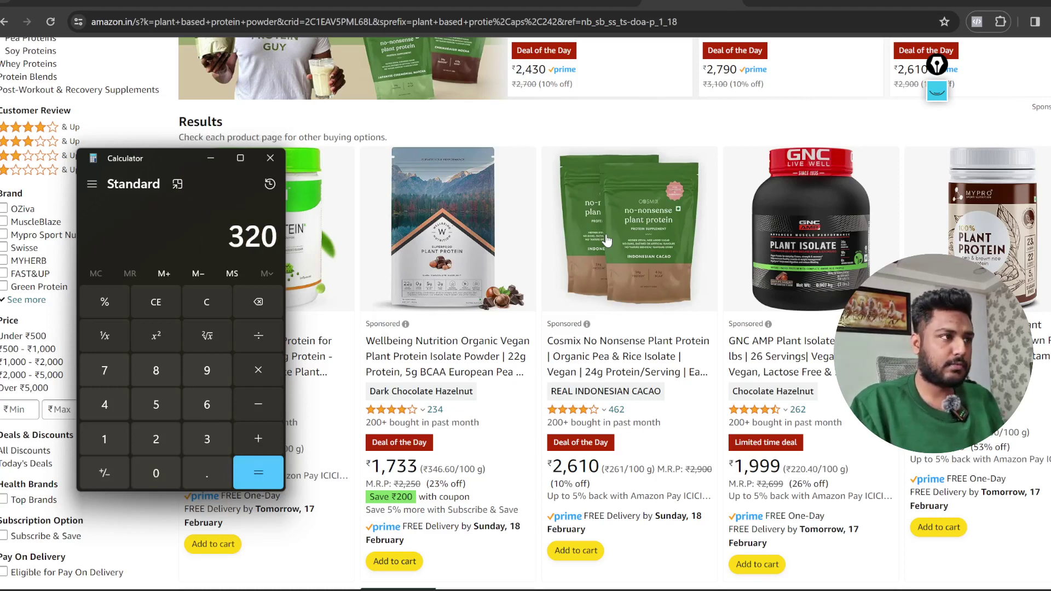
pyautogui.write('0/2')
pyautogui.press('Return')
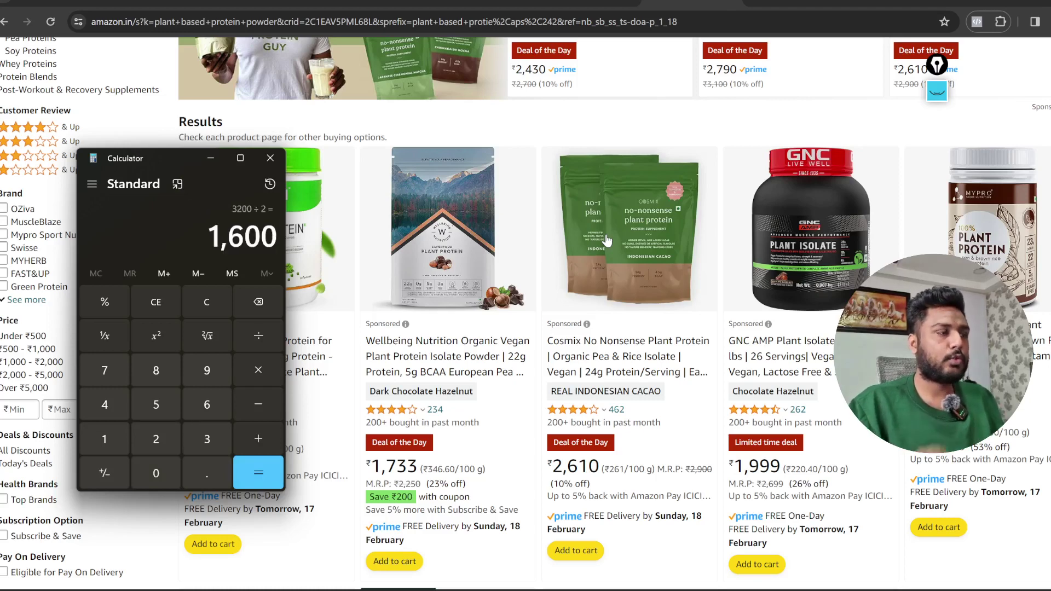
# Enter 1600 as the Legacy Brands average price in D13 of the spreadsheet.
pyautogui.click(491, 8)
pyautogui.doubleClick(459, 462)
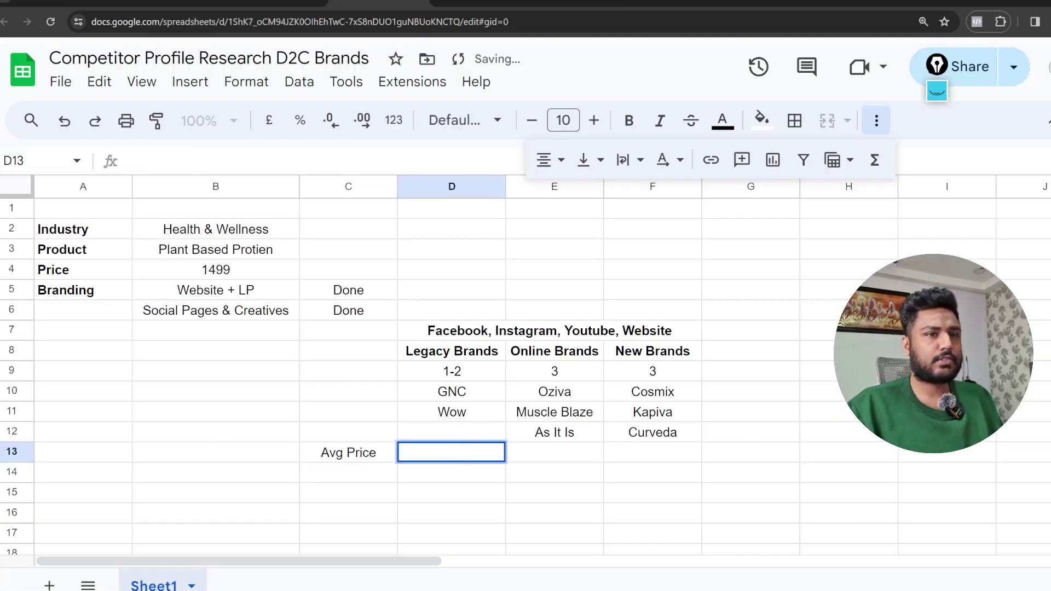
pyautogui.hotkey('alt', 'Tab')
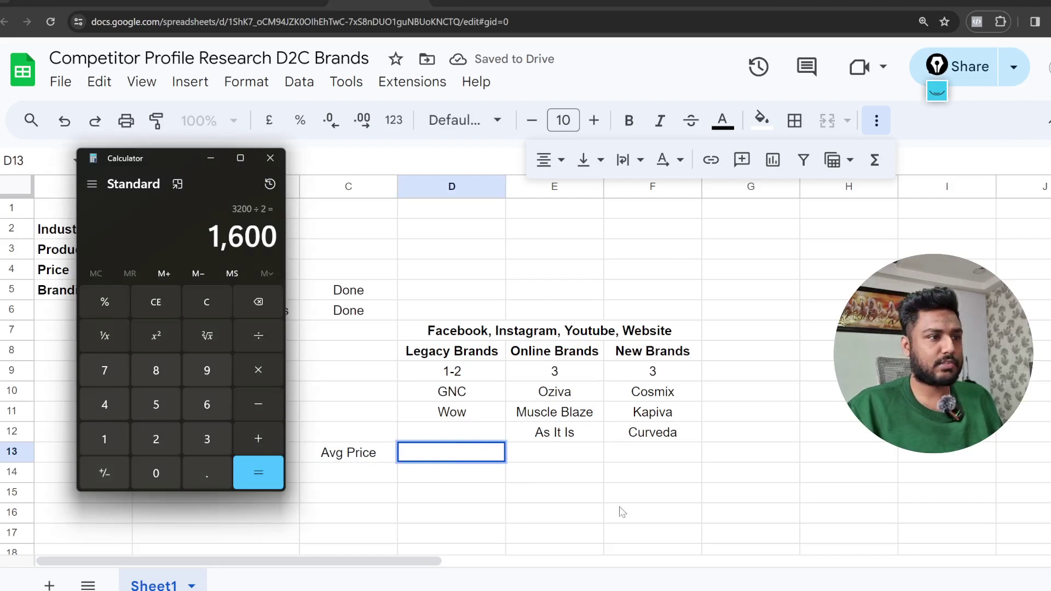
pyautogui.click(476, 459)
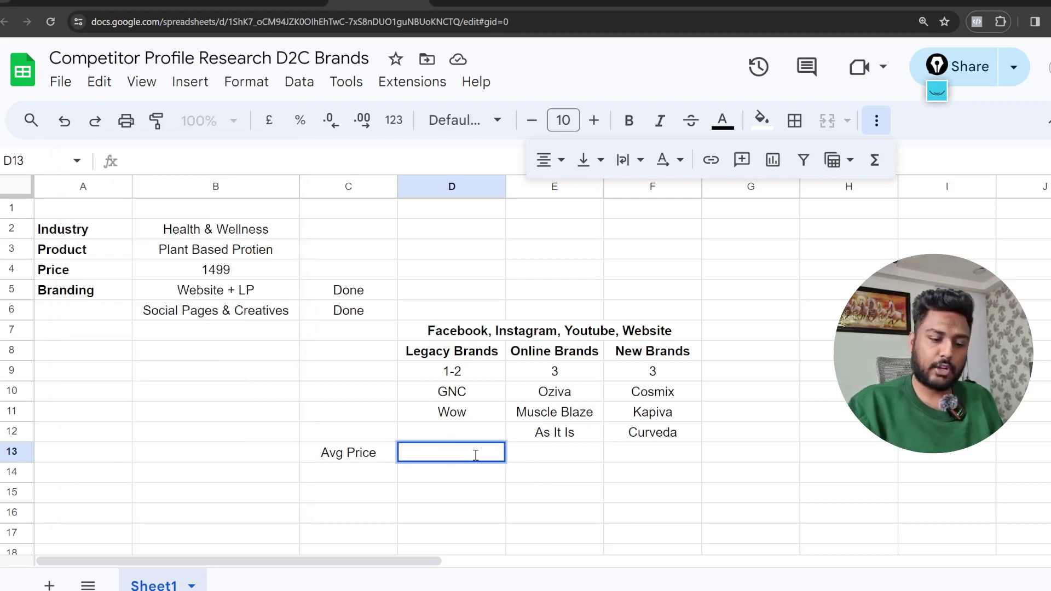
pyautogui.write('1600')
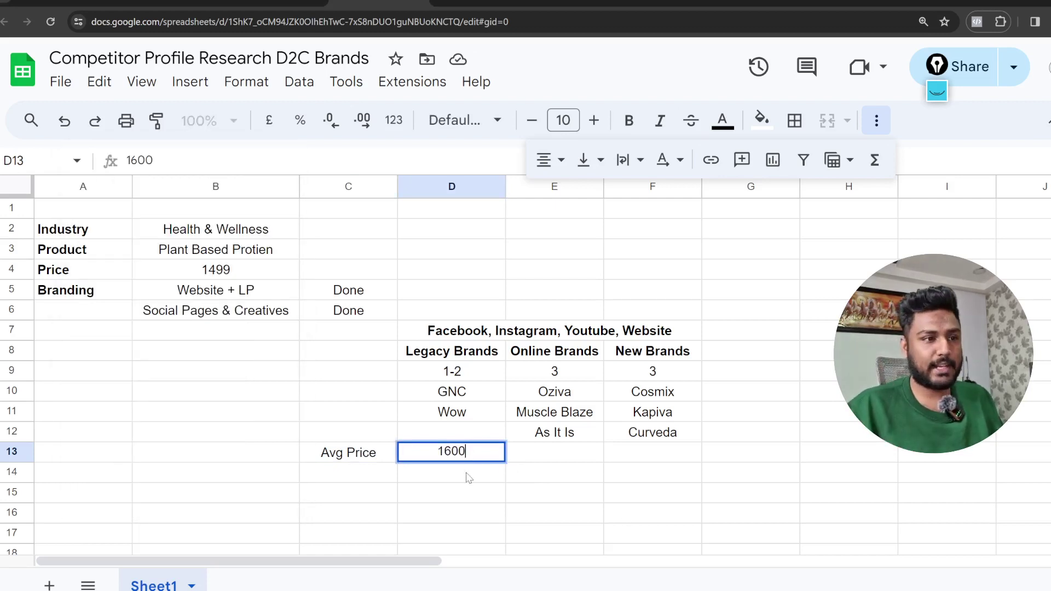
pyautogui.press('Return')
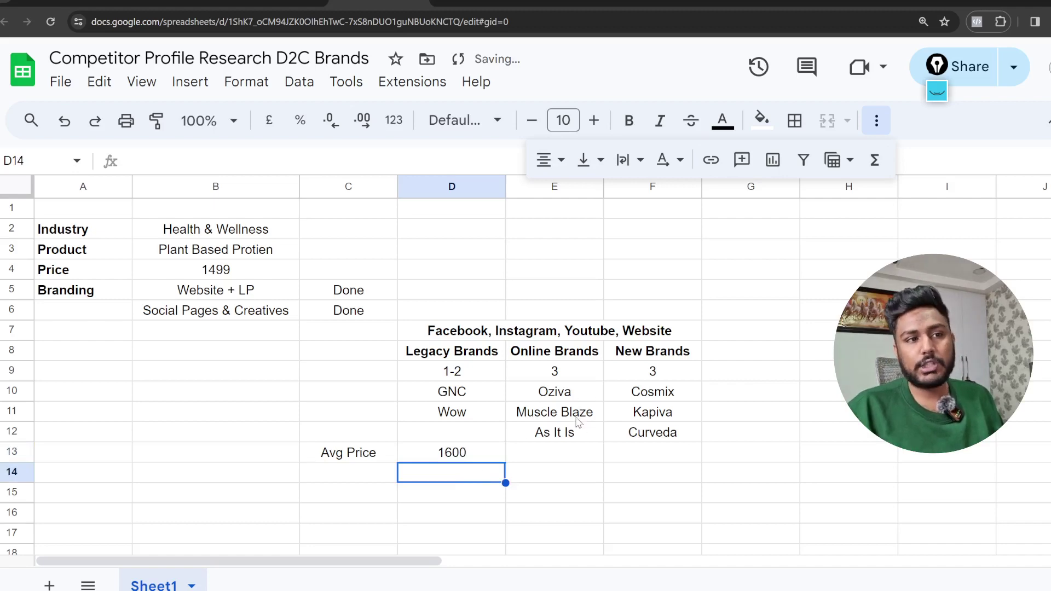
# Add the Amazon prices of OZiva, rounded to 1200, and MuscleBlaze, 2159, in Calculator.
pyautogui.click(697, 2)
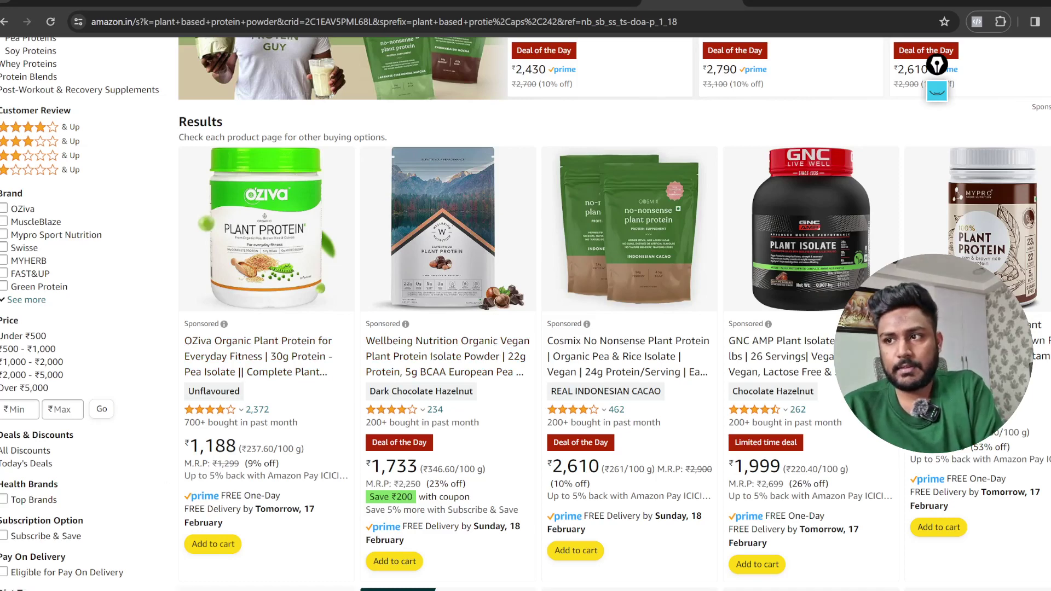
pyautogui.hotkey('alt', 'Tab')
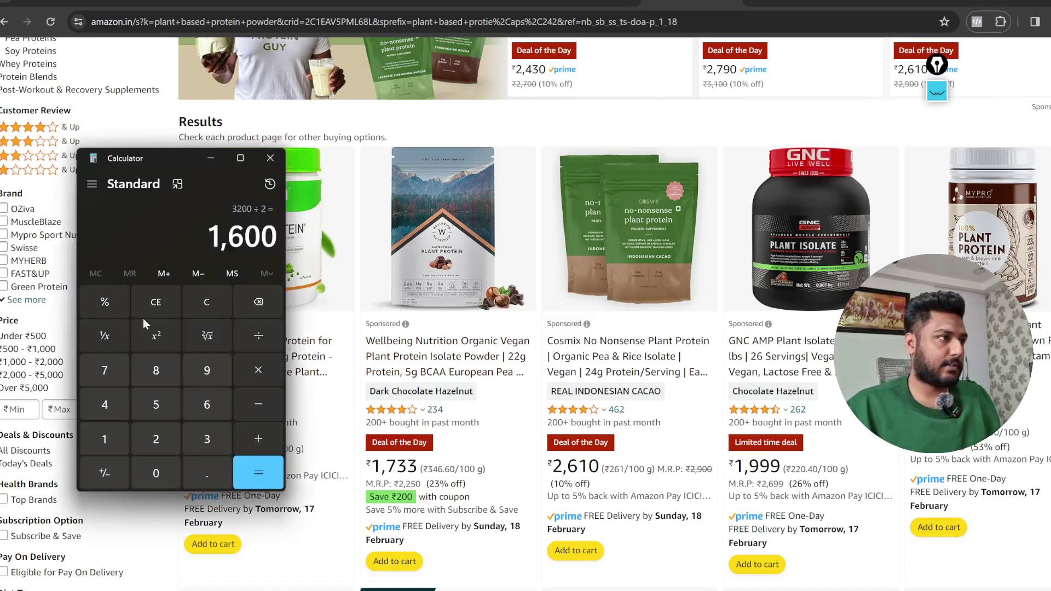
pyautogui.click(161, 308)
pyautogui.write('1200')
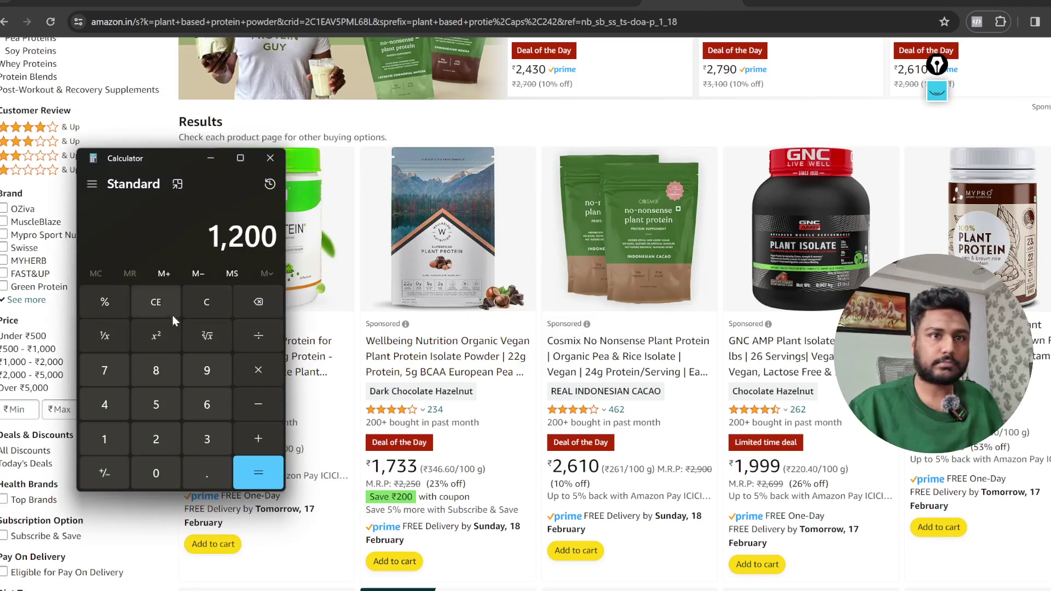
pyautogui.scroll(-6, 631, 446)
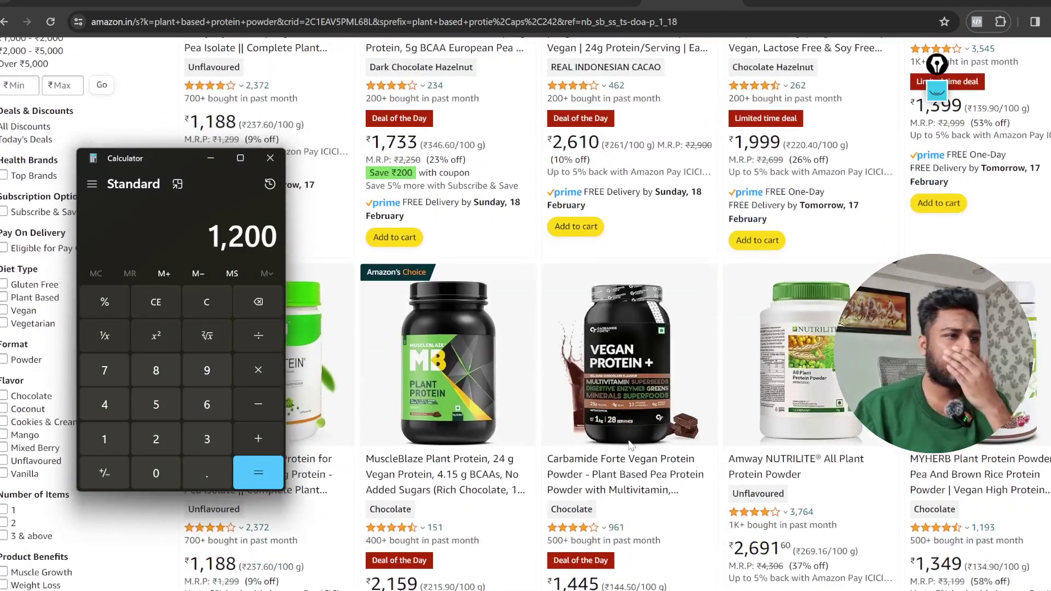
pyautogui.scroll(-1, 631, 447)
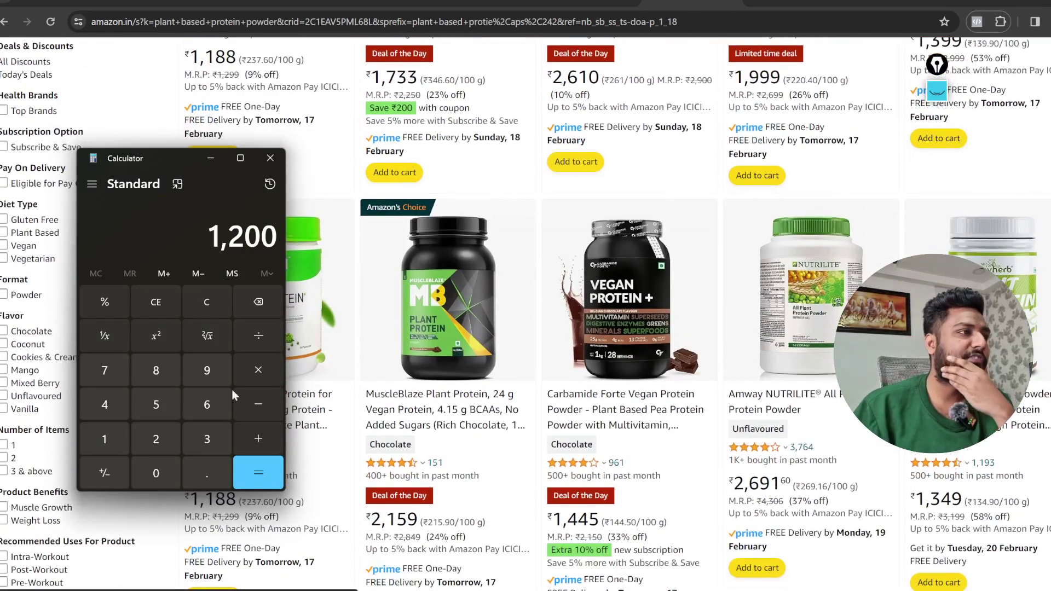
pyautogui.click(159, 442)
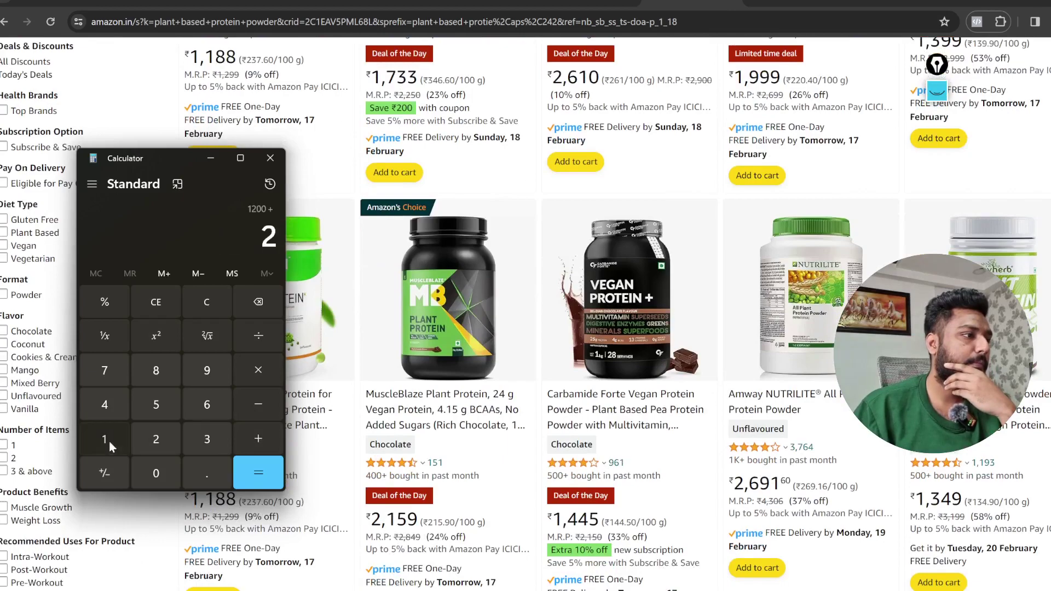
pyautogui.click(109, 441)
pyautogui.click(156, 404)
pyautogui.click(213, 363)
pyautogui.click(258, 447)
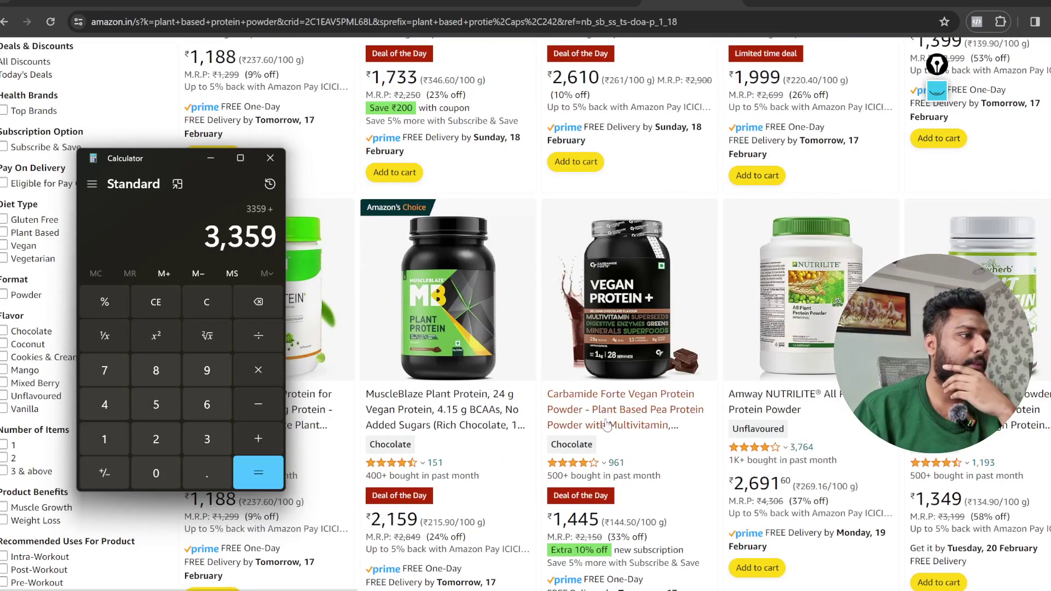
# Add the AS-IT-IS price of 1137 from Amazon to the running sum and divide the total by 3.
pyautogui.scroll(-10, 586, 422)
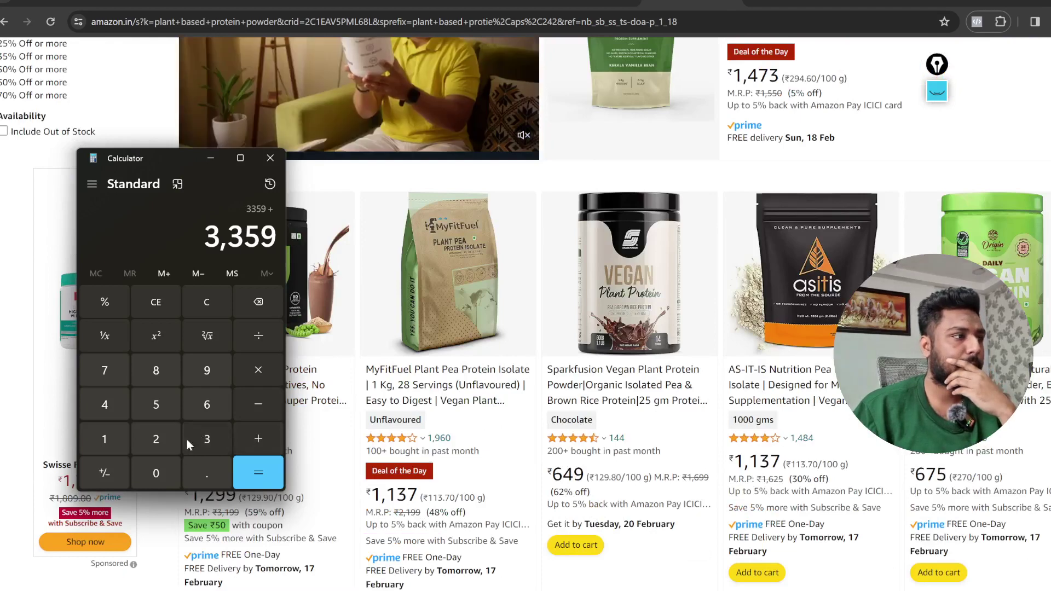
pyautogui.click(96, 439)
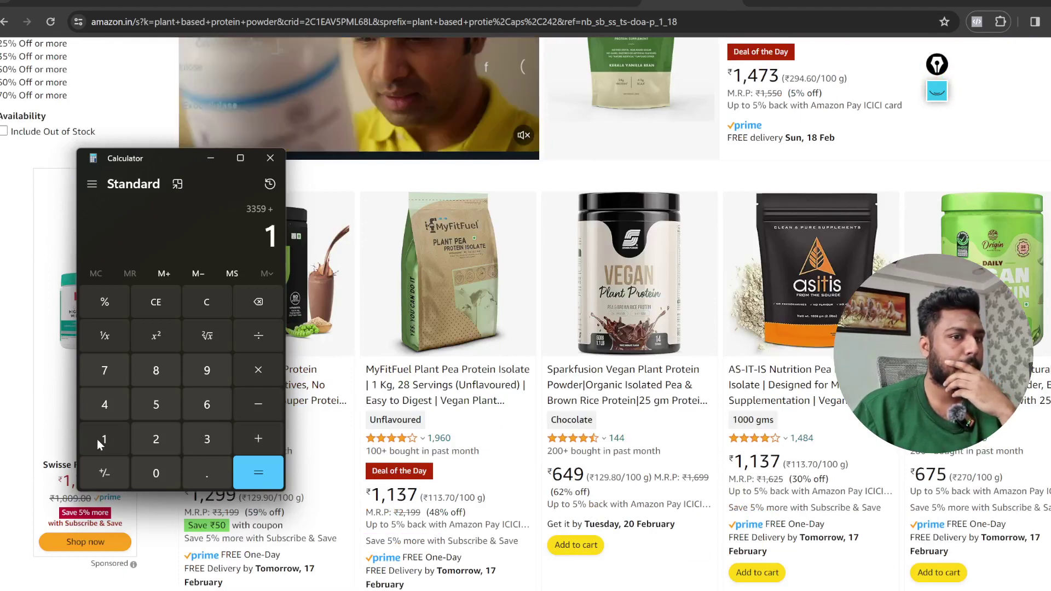
pyautogui.click(97, 440)
pyautogui.click(188, 437)
pyautogui.click(123, 372)
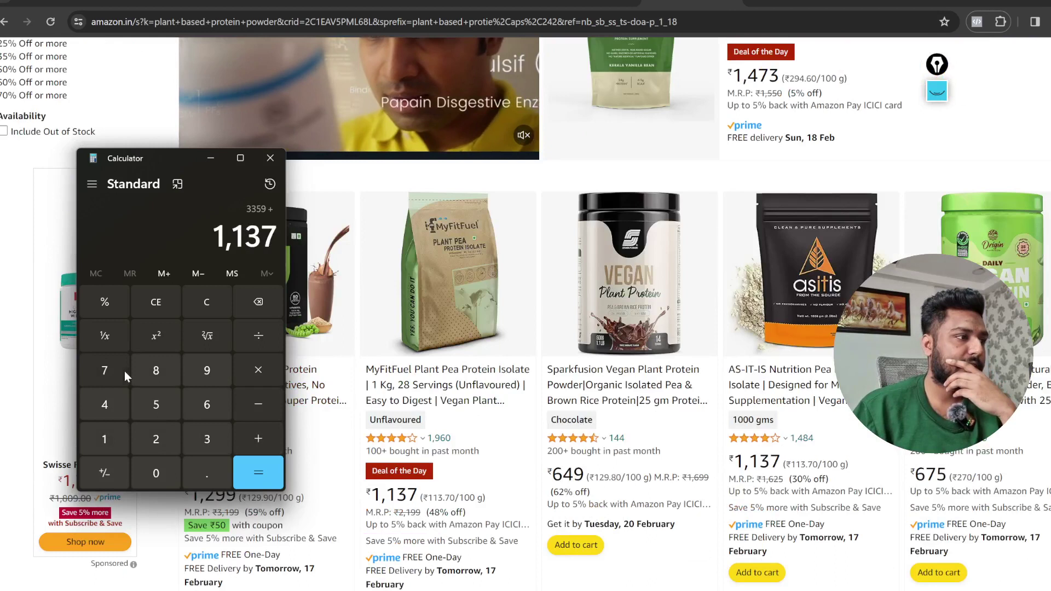
pyautogui.click(258, 473)
pyautogui.click(257, 335)
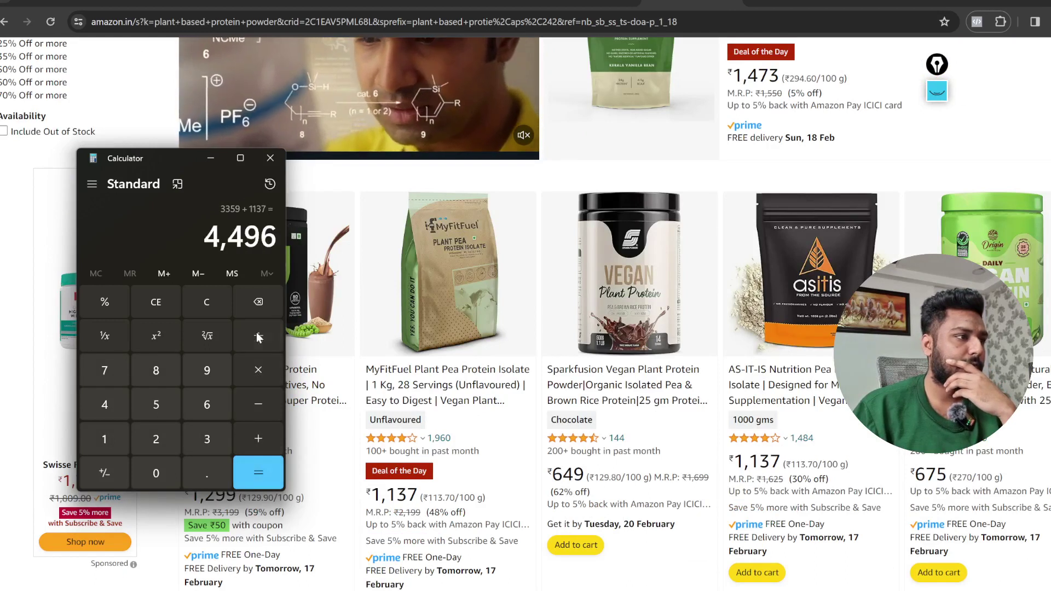
pyautogui.click(202, 450)
pyautogui.click(271, 468)
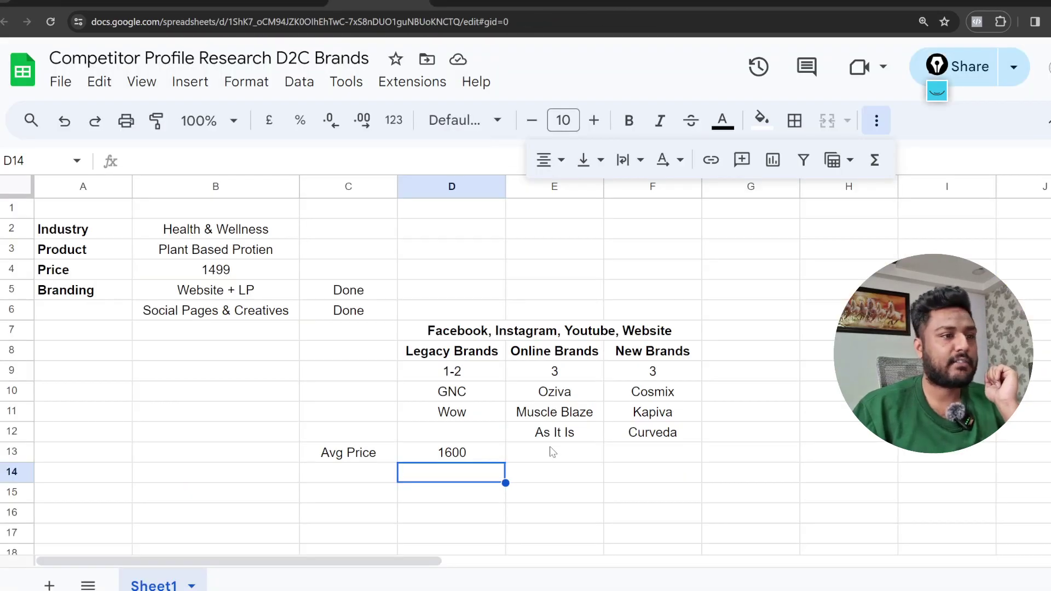
# Enter 1498 as the Online Brands average price in E13 of the spreadsheet.
pyautogui.click(553, 450)
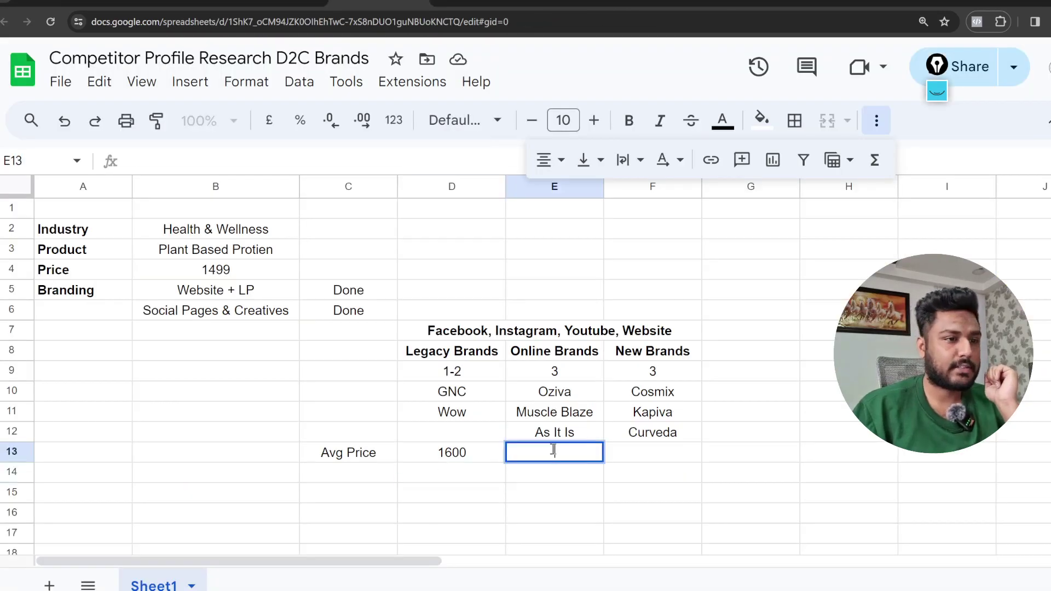
pyautogui.write('1498')
pyautogui.click(672, 455)
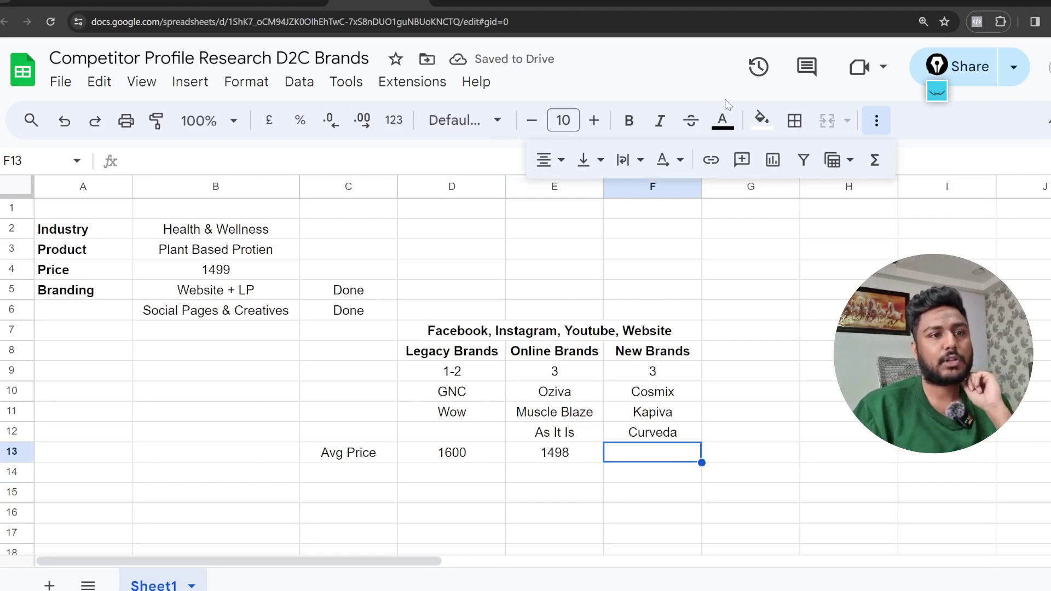
# Look up the Cosmix plant protein price on Amazon and start a new sum in Calculator with 2610.
pyautogui.click(808, 3)
pyautogui.click(706, 1)
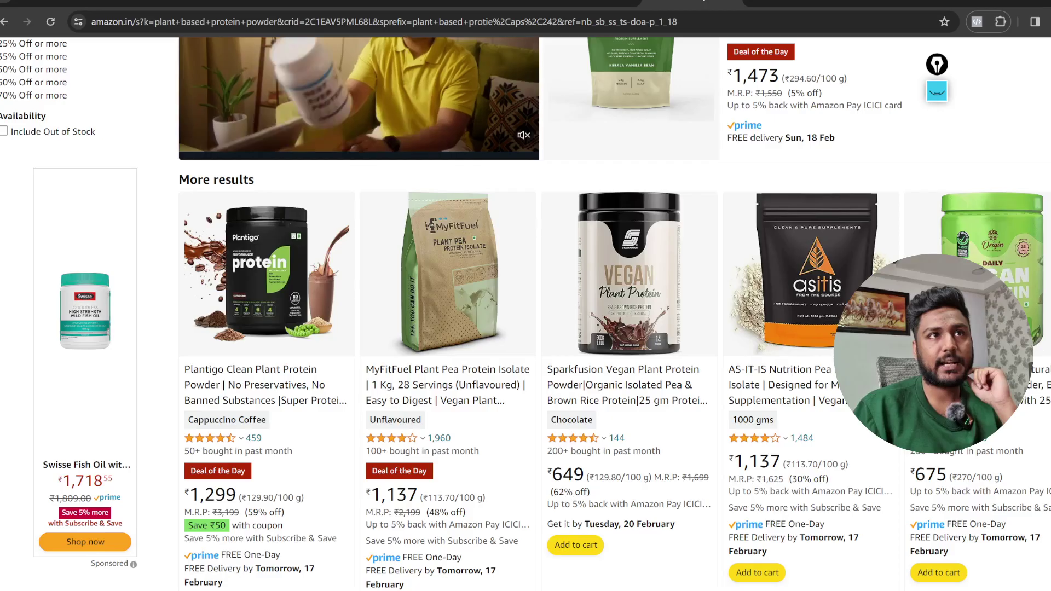
pyautogui.click(569, 590)
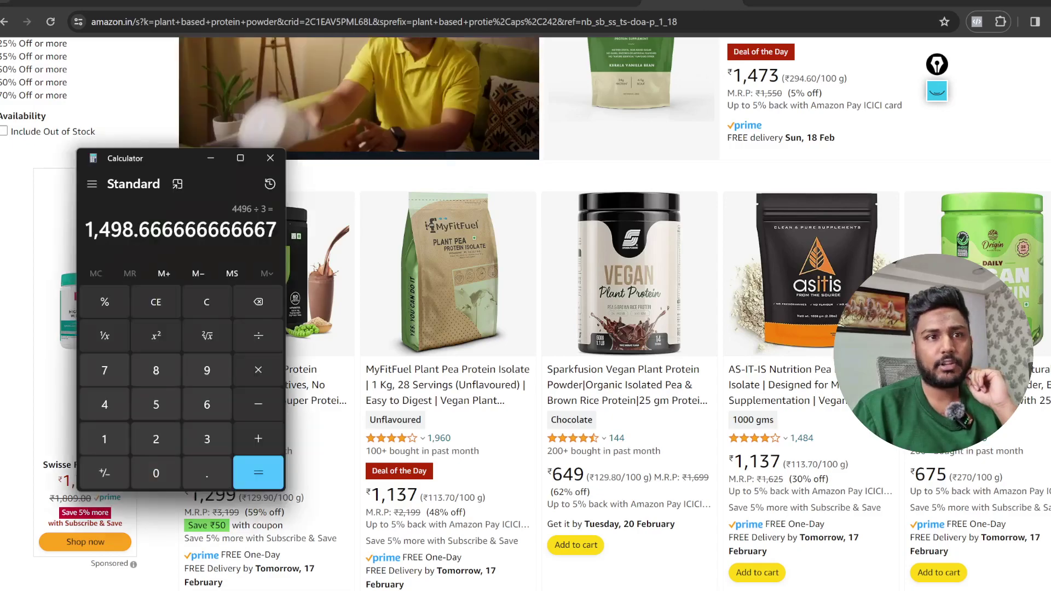
pyautogui.scroll(10, 660, 318)
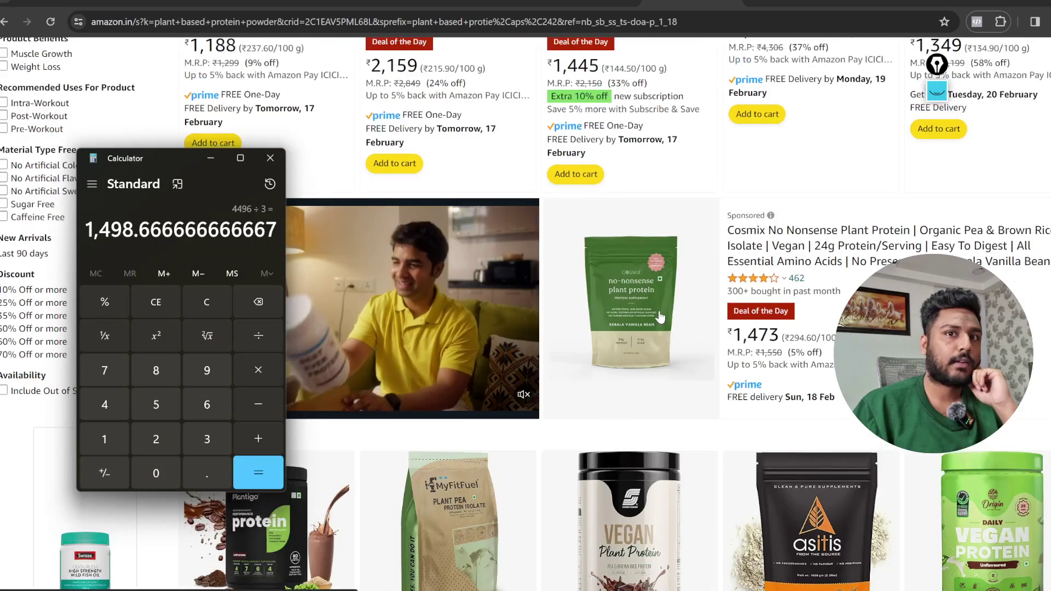
pyautogui.scroll(4, 745, 332)
pyautogui.scroll(8, 745, 331)
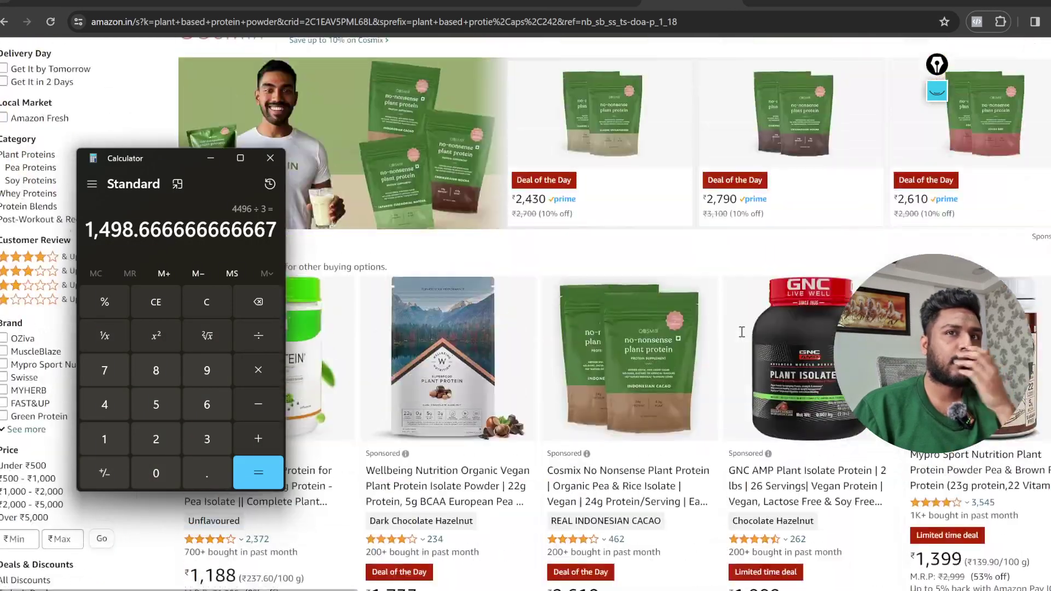
pyautogui.scroll(-1, 740, 312)
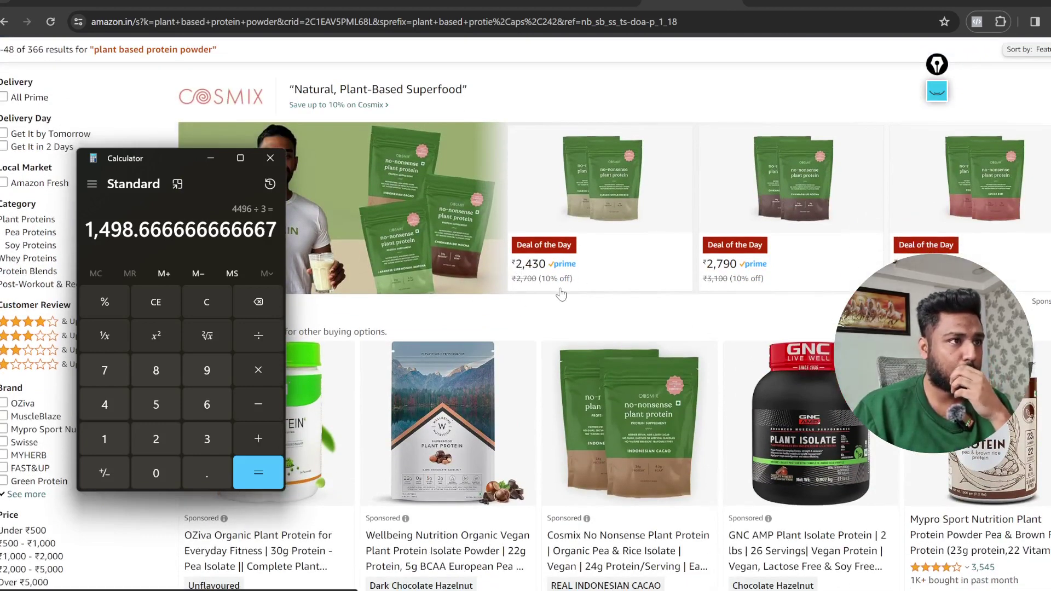
pyautogui.scroll(-3, 561, 294)
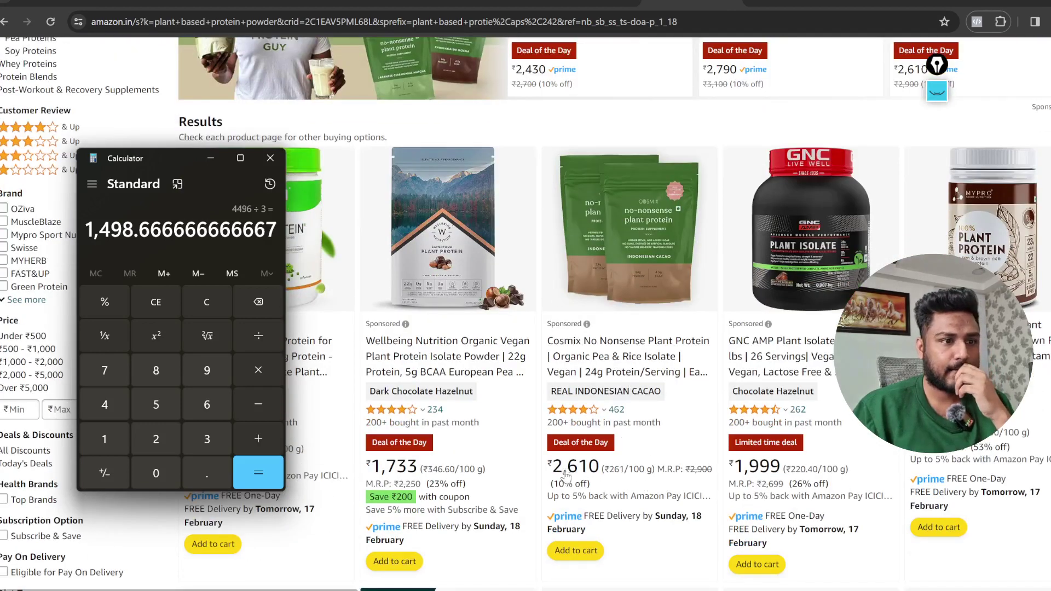
pyautogui.click(151, 306)
pyautogui.click(161, 440)
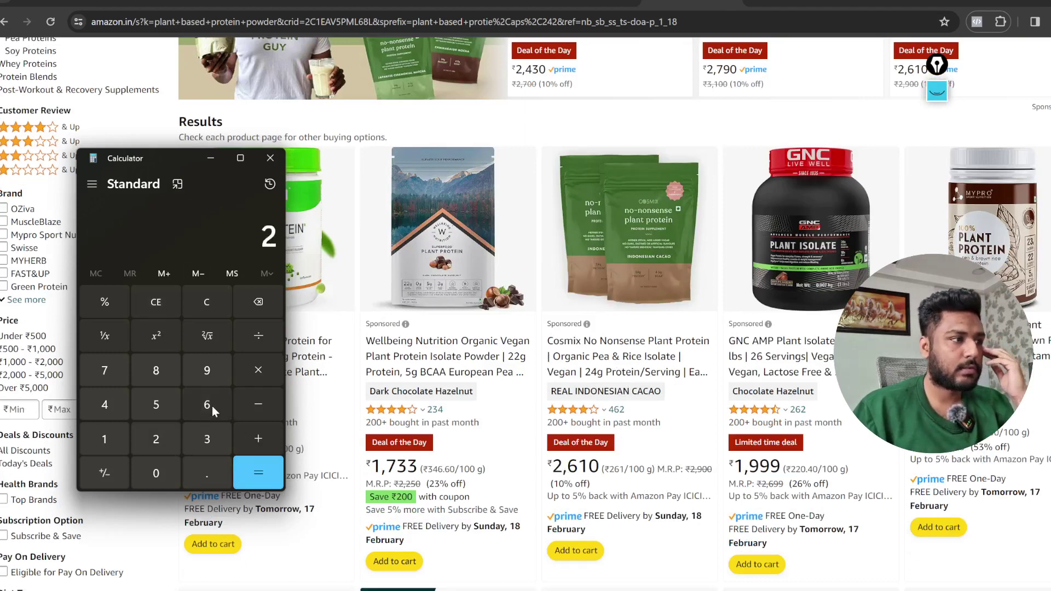
pyautogui.click(208, 405)
pyautogui.click(99, 443)
pyautogui.click(159, 473)
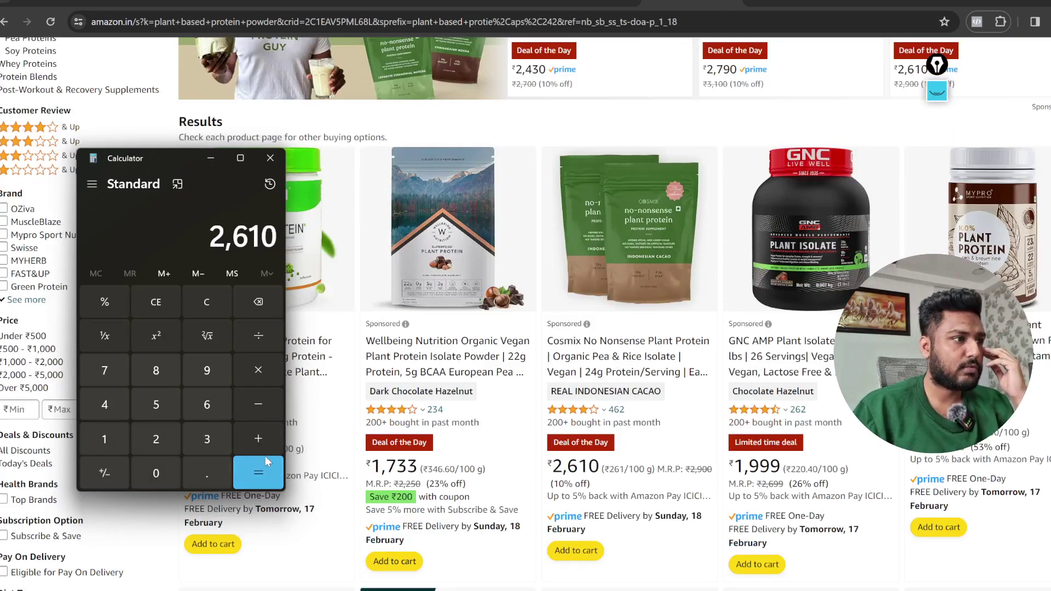
pyautogui.click(264, 442)
# Find the Kapiva plant protein listing on Amazon and add its price of 1349 to the running sum in Calculator.
pyautogui.scroll(-10, 653, 360)
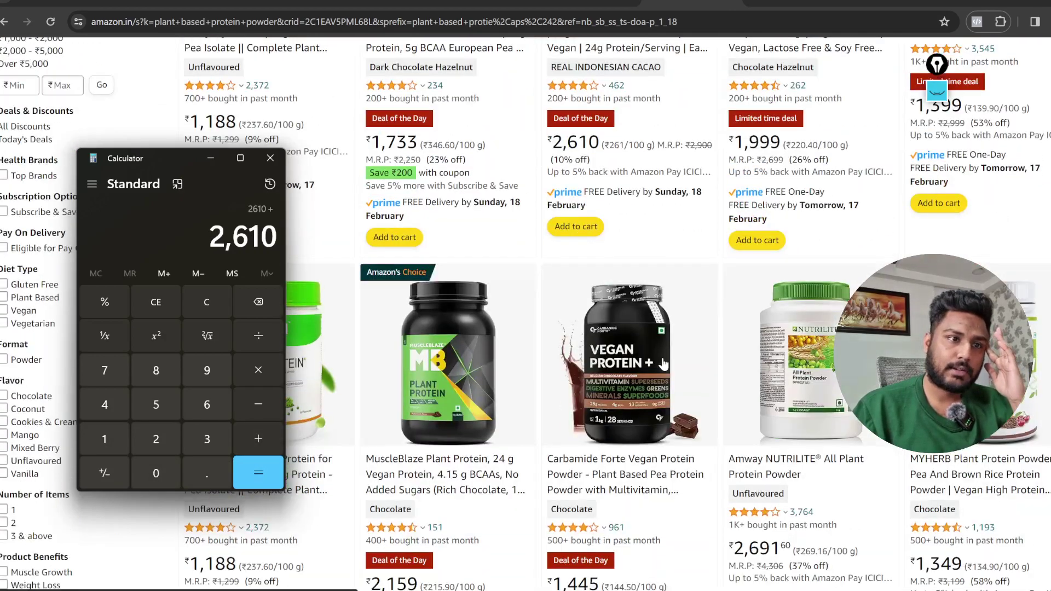
pyautogui.scroll(-10, 664, 359)
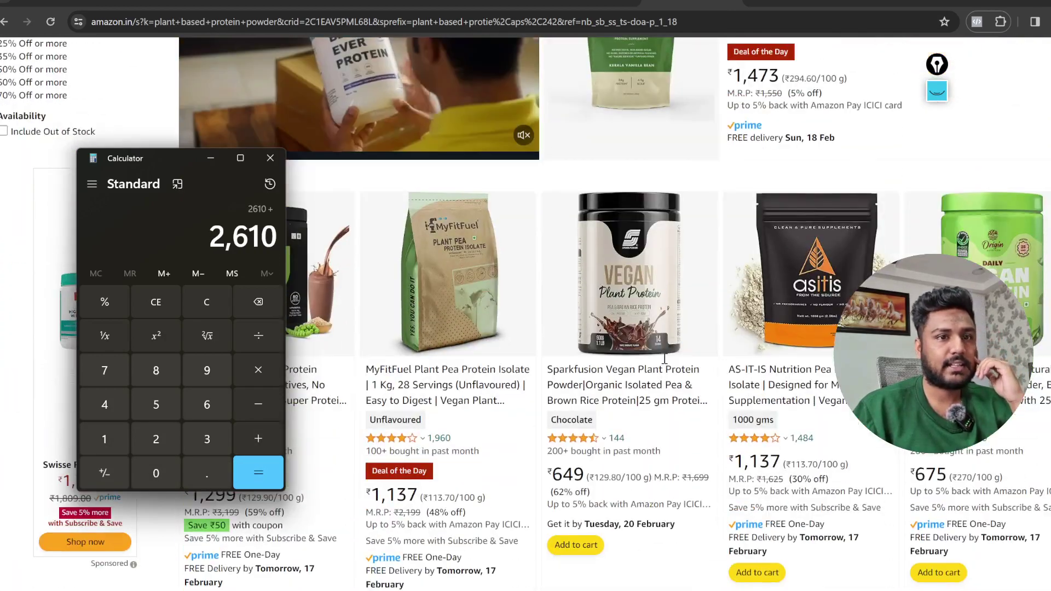
pyautogui.scroll(-6, 665, 360)
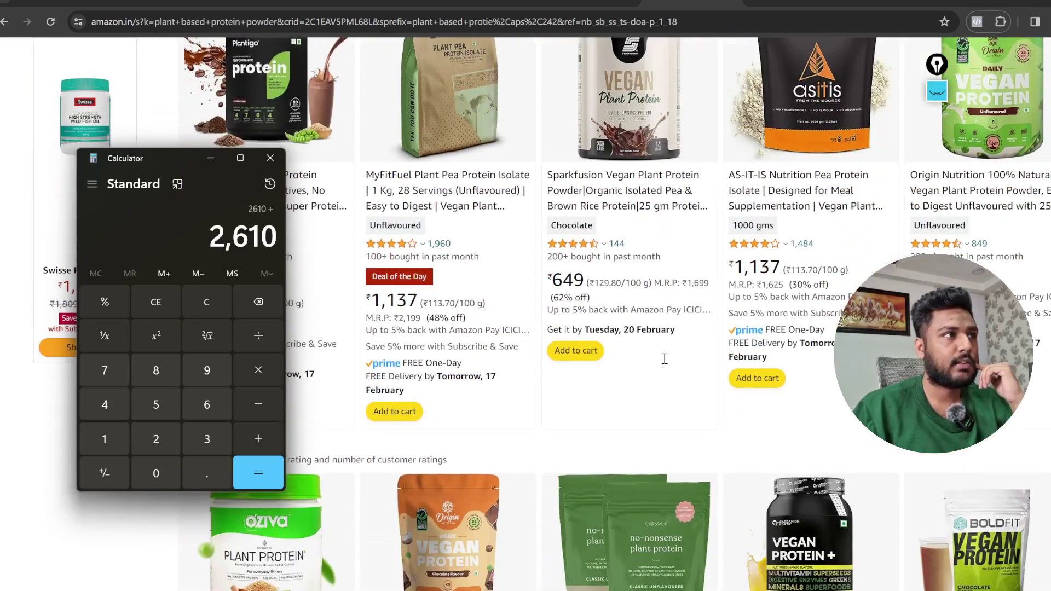
pyautogui.scroll(-3, 665, 358)
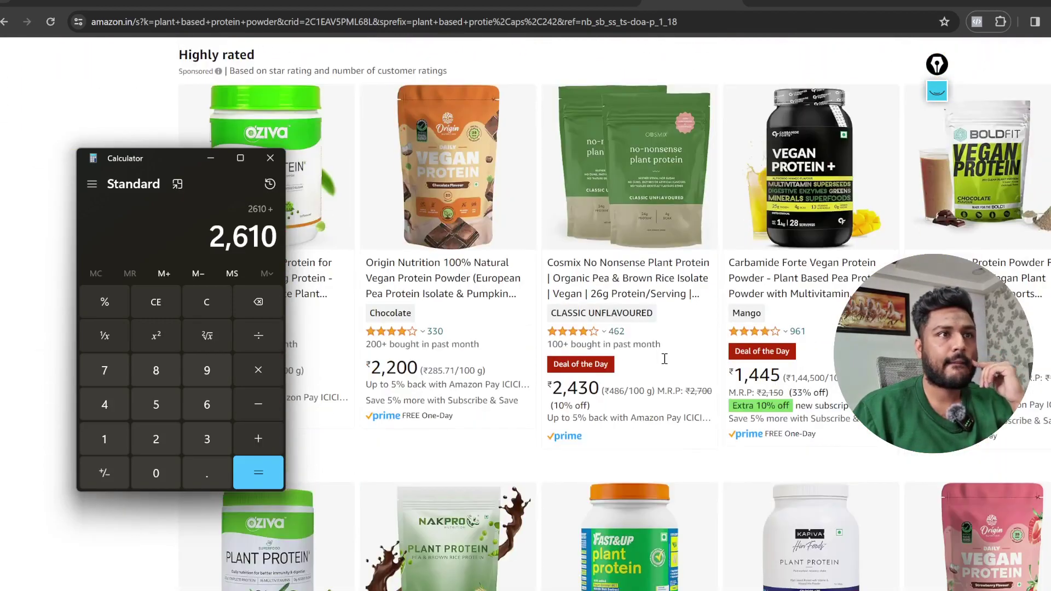
pyautogui.scroll(-8, 665, 359)
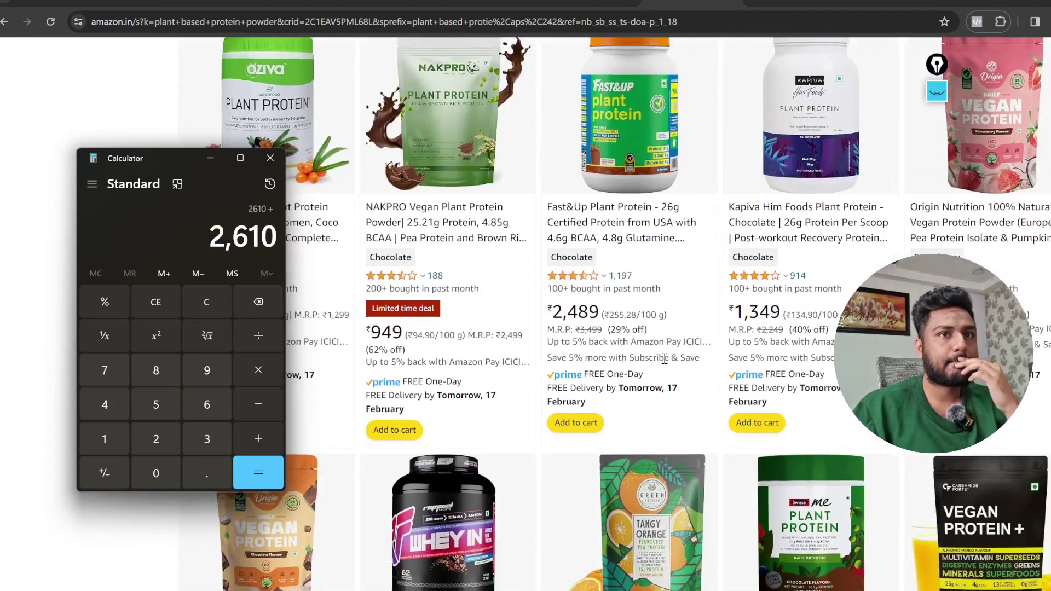
pyautogui.click(96, 441)
pyautogui.click(204, 443)
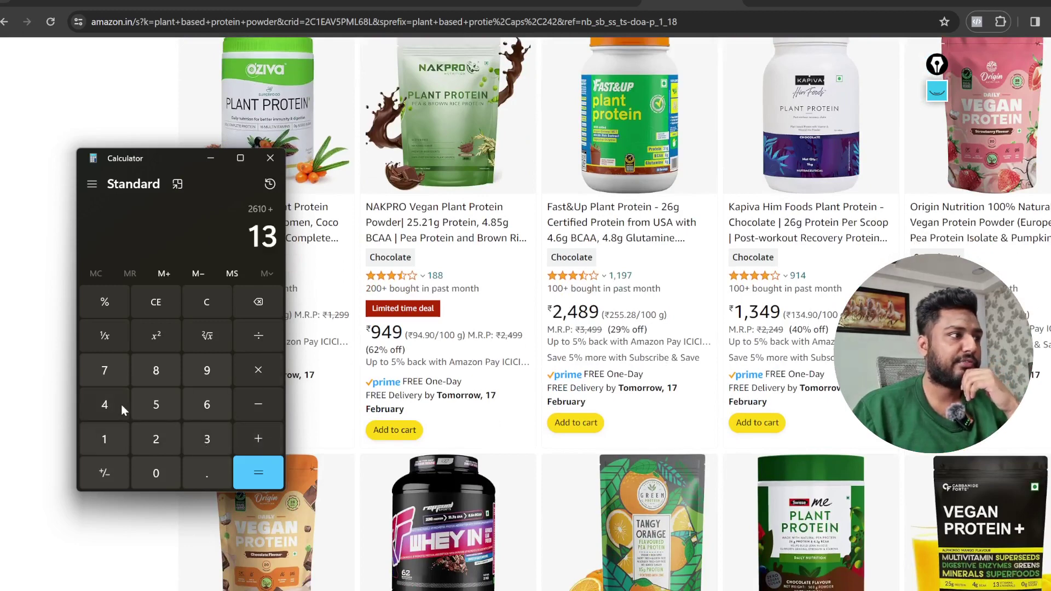
pyautogui.click(105, 404)
pyautogui.click(207, 370)
pyautogui.click(258, 435)
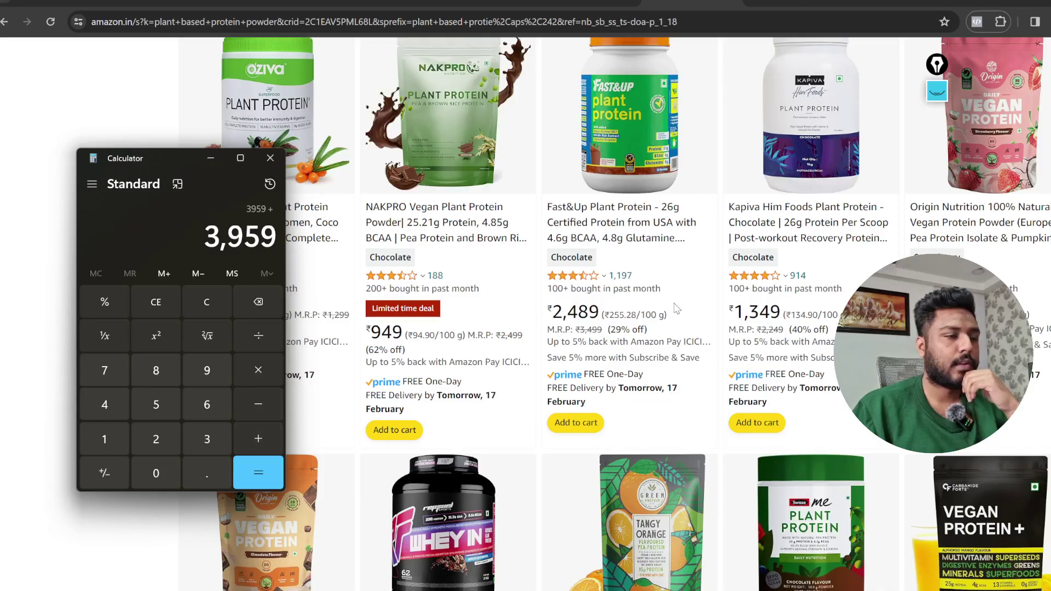
# Add the Cureveda price of 1495 from Amazon to the running sum and divide the total by 3.
pyautogui.scroll(-12, 677, 309)
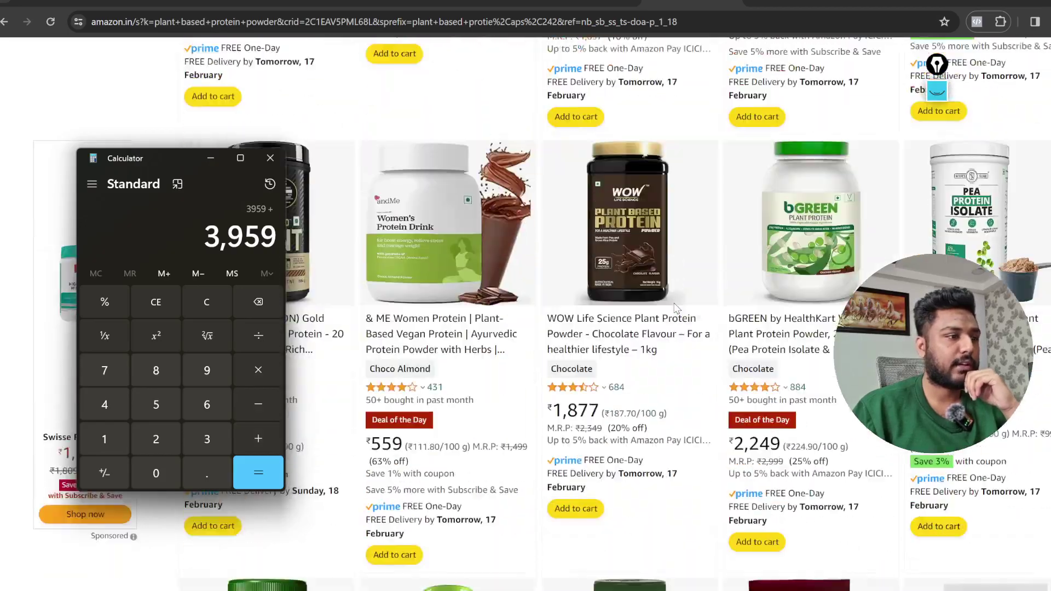
pyautogui.scroll(-20, 677, 309)
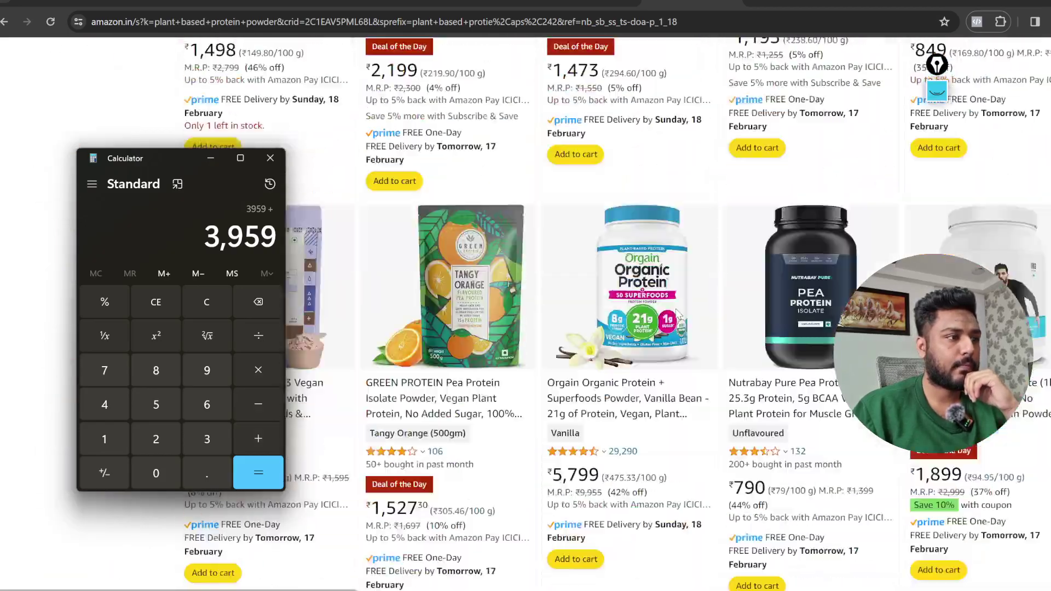
pyautogui.scroll(-6, 677, 313)
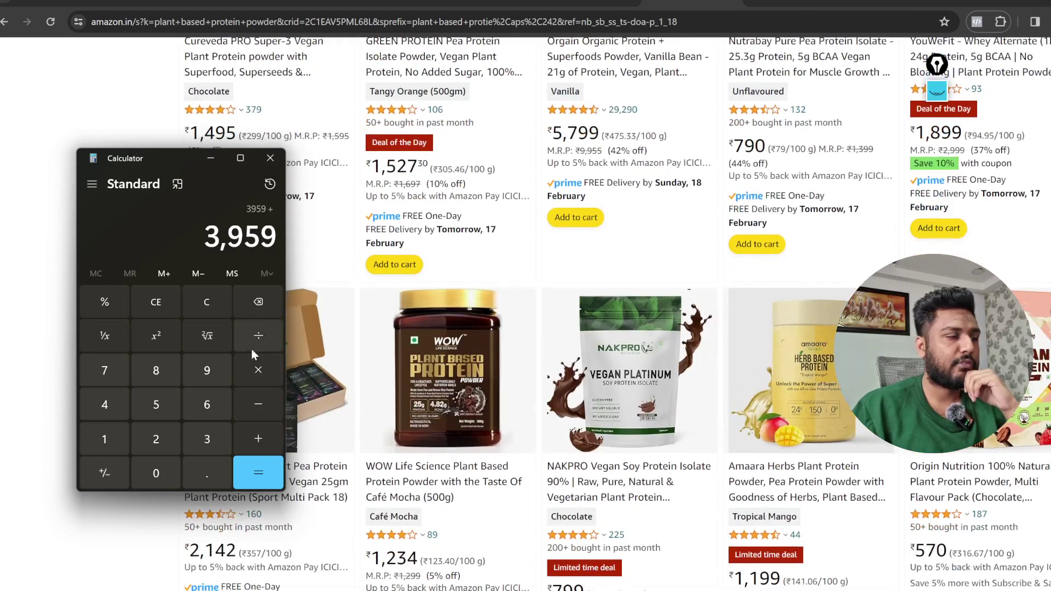
pyautogui.click(116, 433)
pyautogui.click(113, 405)
pyautogui.click(226, 367)
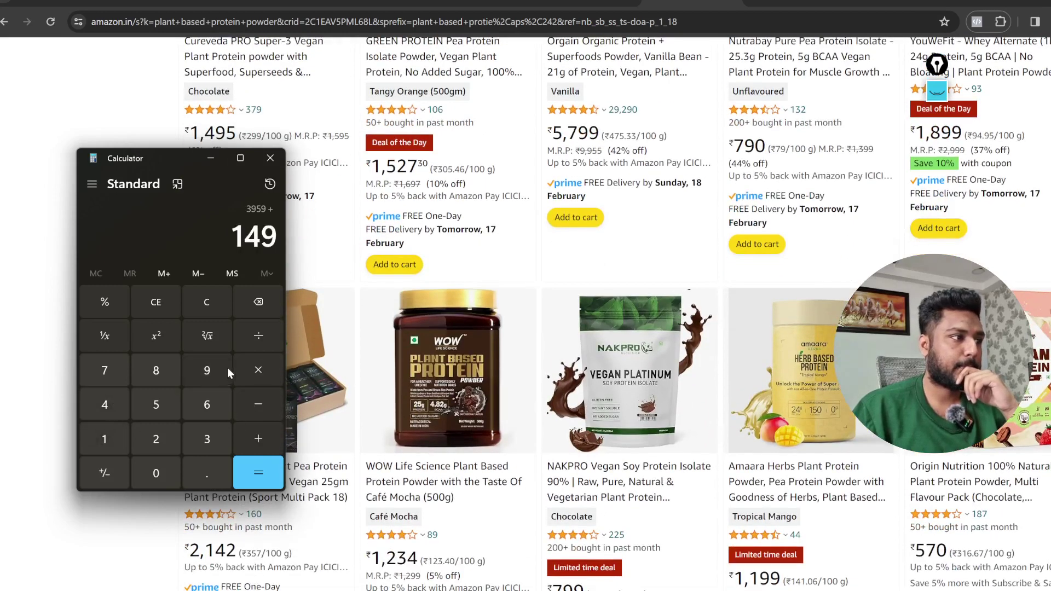
pyautogui.press('5')
pyautogui.click(264, 470)
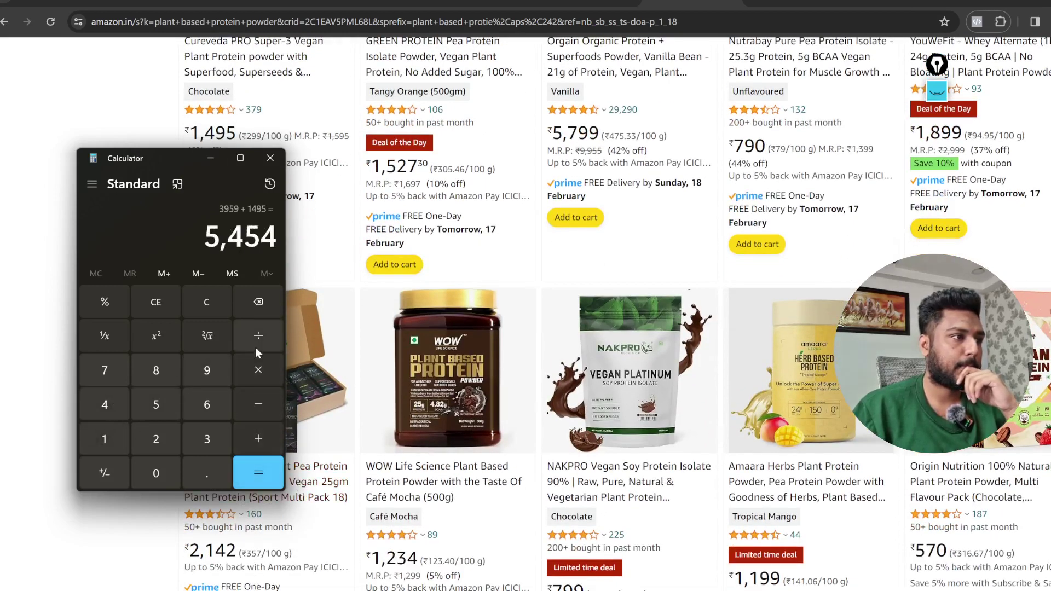
pyautogui.click(258, 335)
pyautogui.click(207, 438)
pyautogui.click(259, 472)
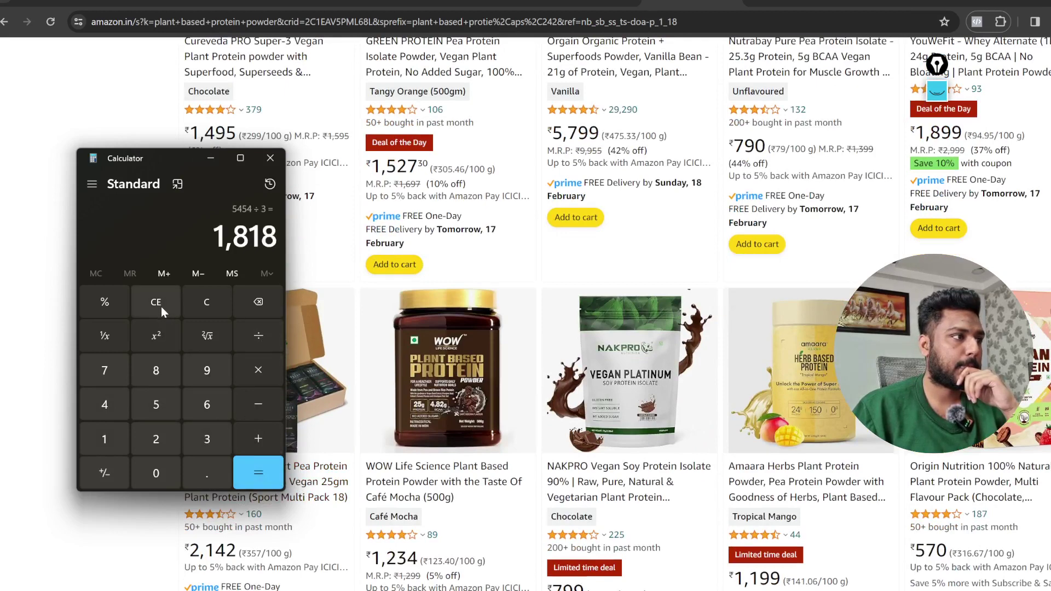
# Enter 1818 as the New Brands average price in F13 of the spreadsheet.
pyautogui.click(386, 3)
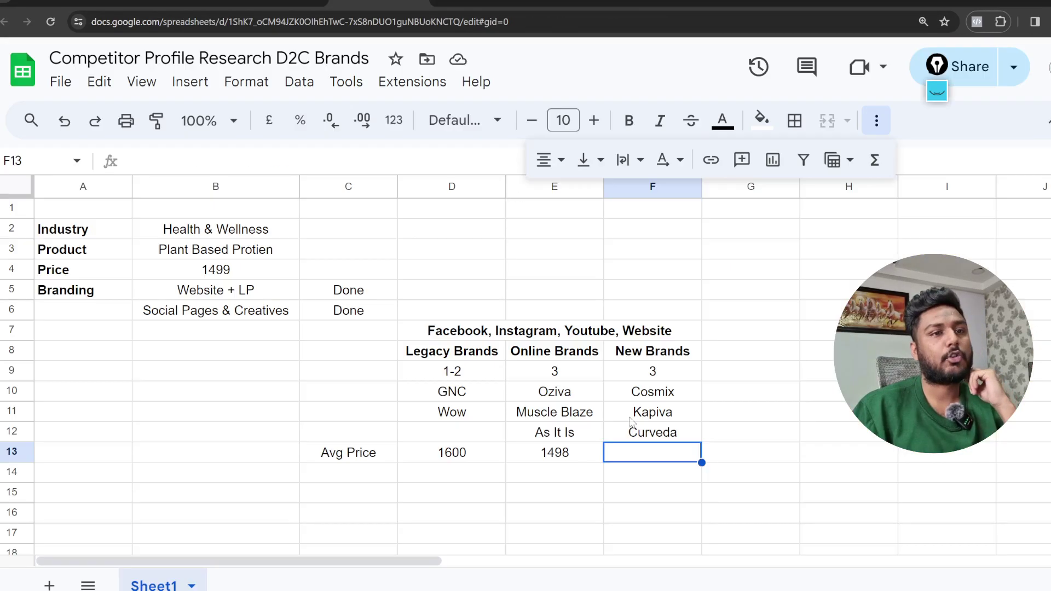
pyautogui.doubleClick(659, 460)
pyautogui.write('1')
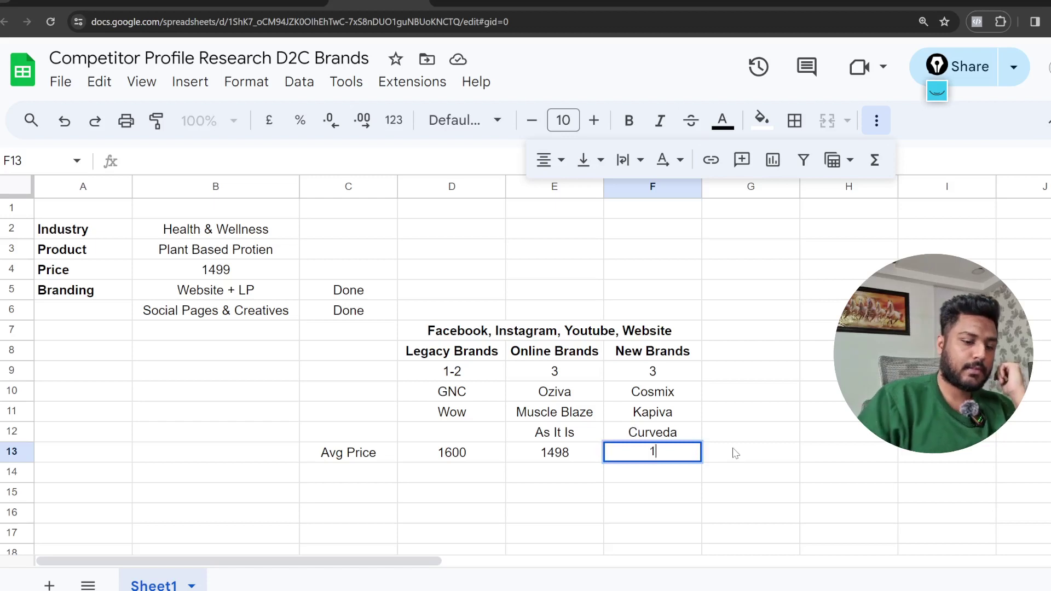
pyautogui.write('818')
pyautogui.click(739, 440)
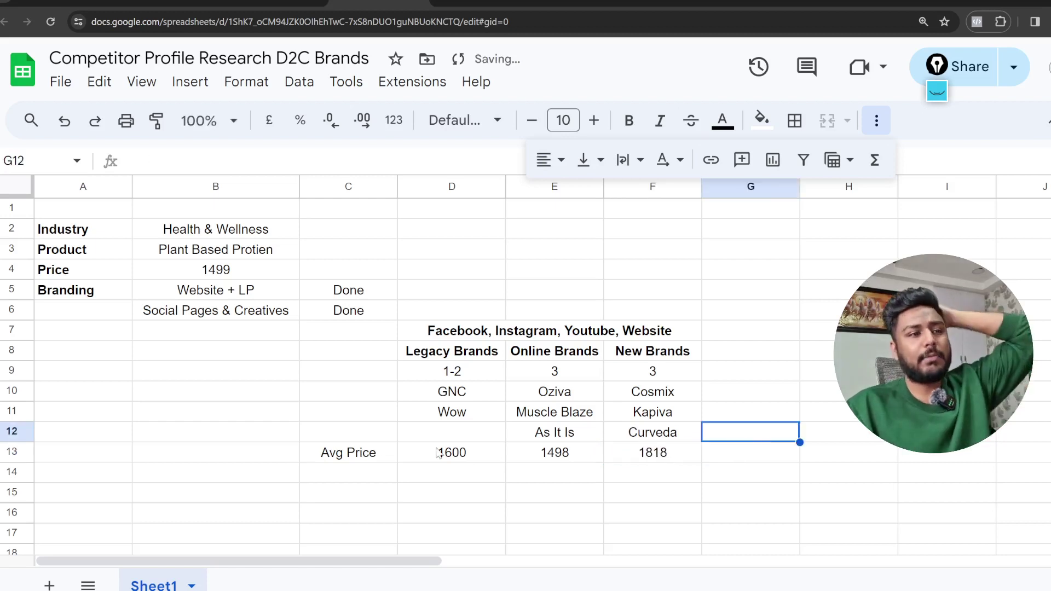
# Make the Avg Price label in C13 bold and select the product's own price in B4.
pyautogui.click(366, 458)
pyautogui.hotkey('ctrl', 'b')
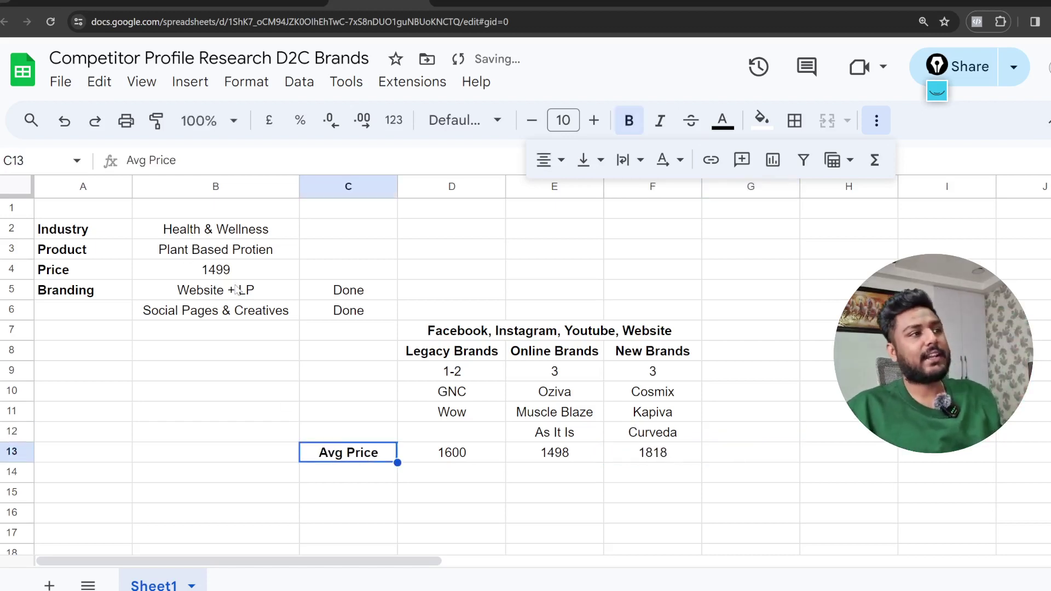
pyautogui.click(205, 297)
pyautogui.click(198, 274)
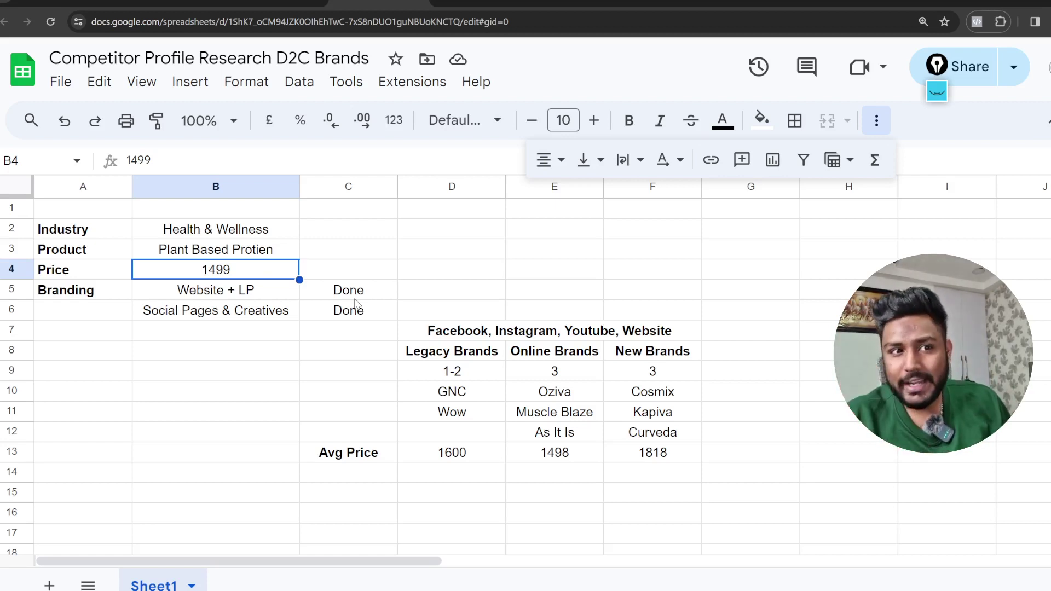
# Begin a remark reading "Hogh" in F14, beneath the New Brands average price.
pyautogui.click(664, 454)
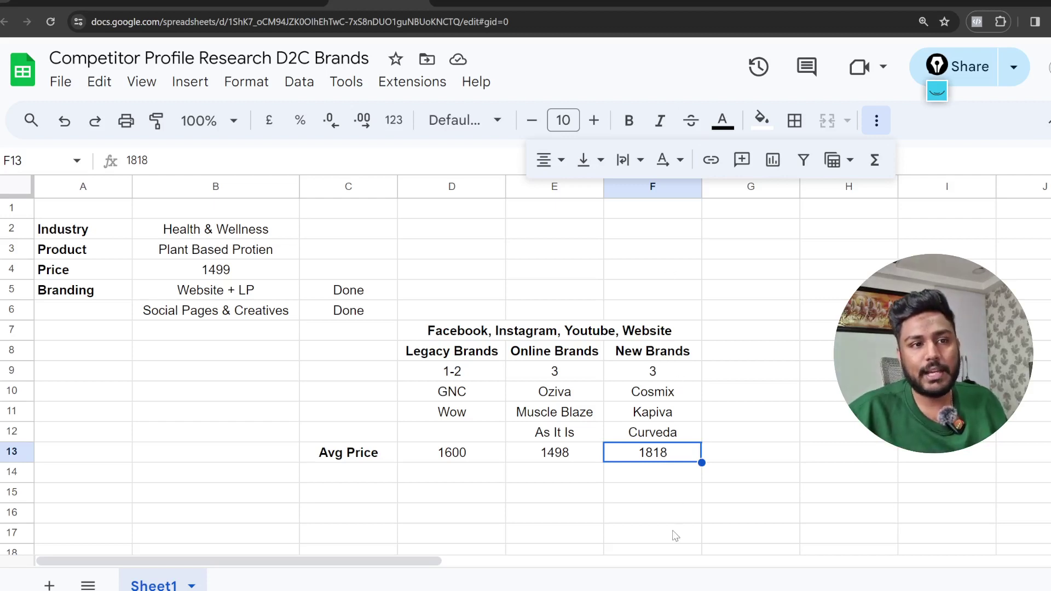
pyautogui.click(667, 481)
pyautogui.doubleClick(667, 482)
pyautogui.write('Hogh')
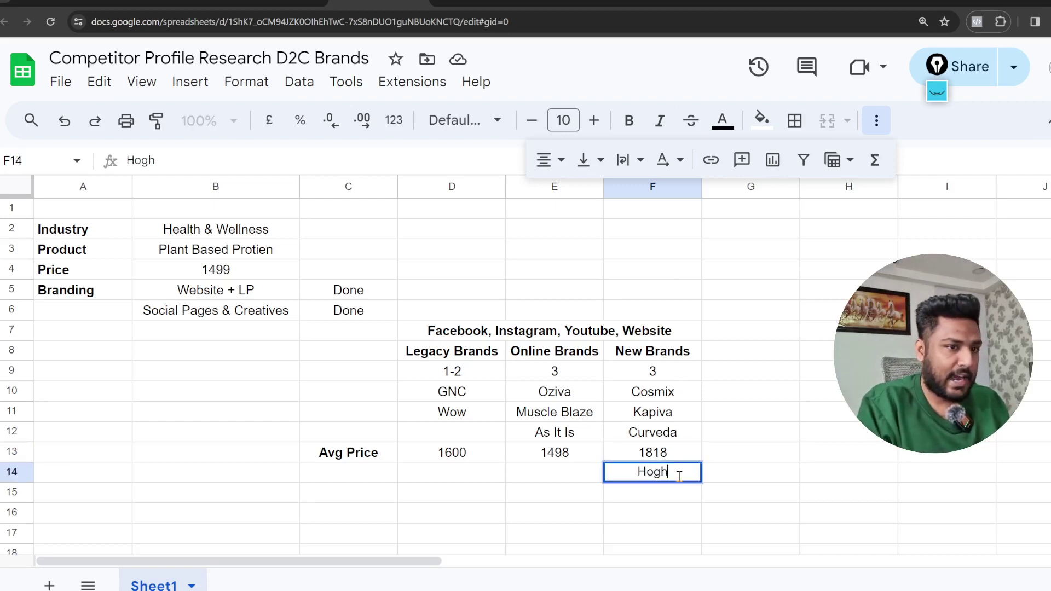
# Enter "High CAC" in F14 and "Low Repeat" in F15 for the New Brands column.
pyautogui.press('BackSpace')
pyautogui.press('BackSpace')
pyautogui.press('BackSpace')
pyautogui.write('igh CAC')
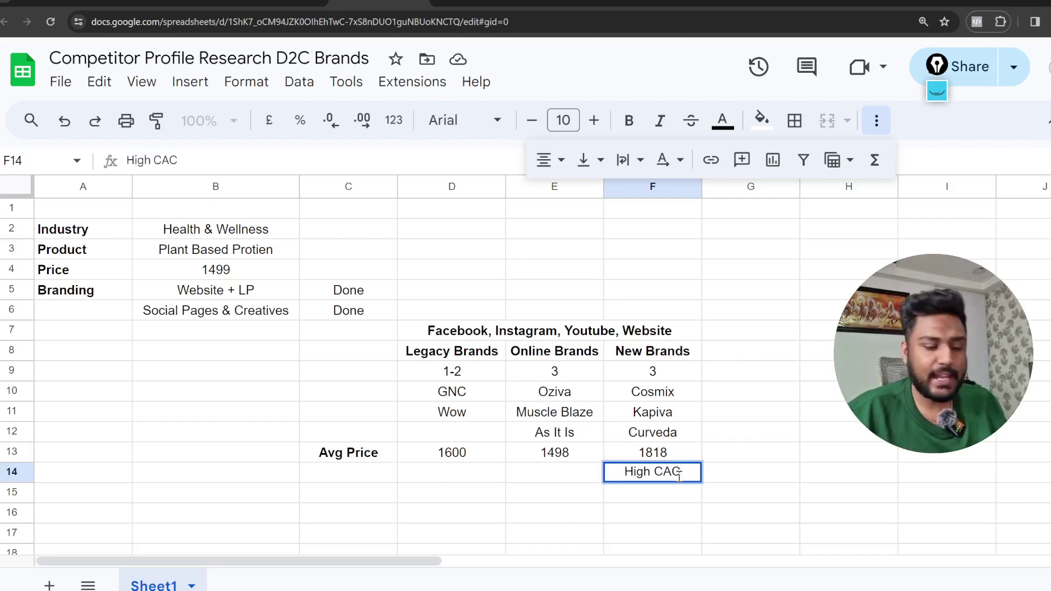
pyautogui.press('Return')
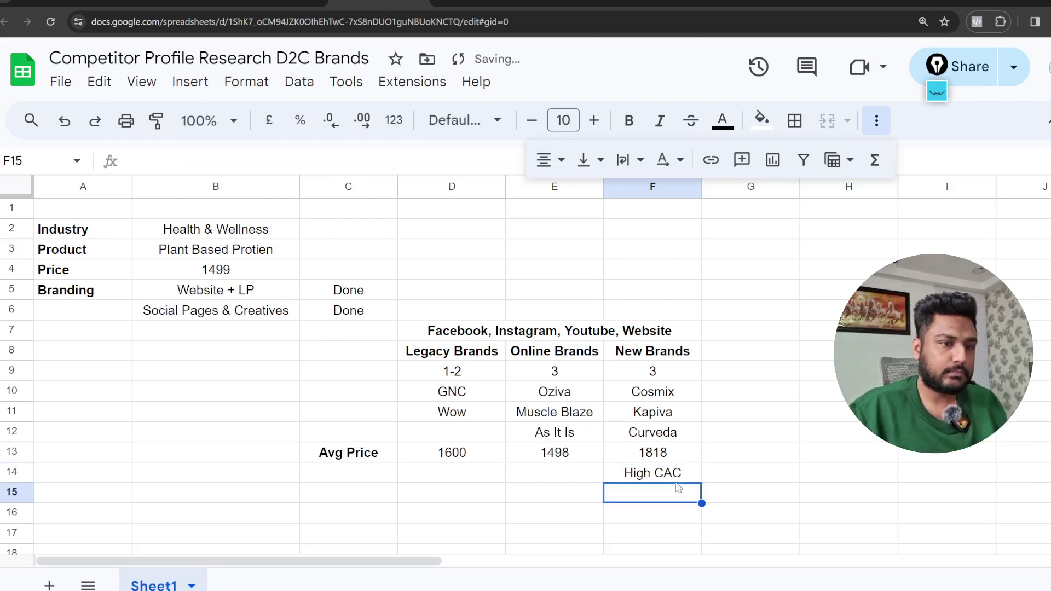
pyautogui.doubleClick(677, 495)
pyautogui.write('Low ')
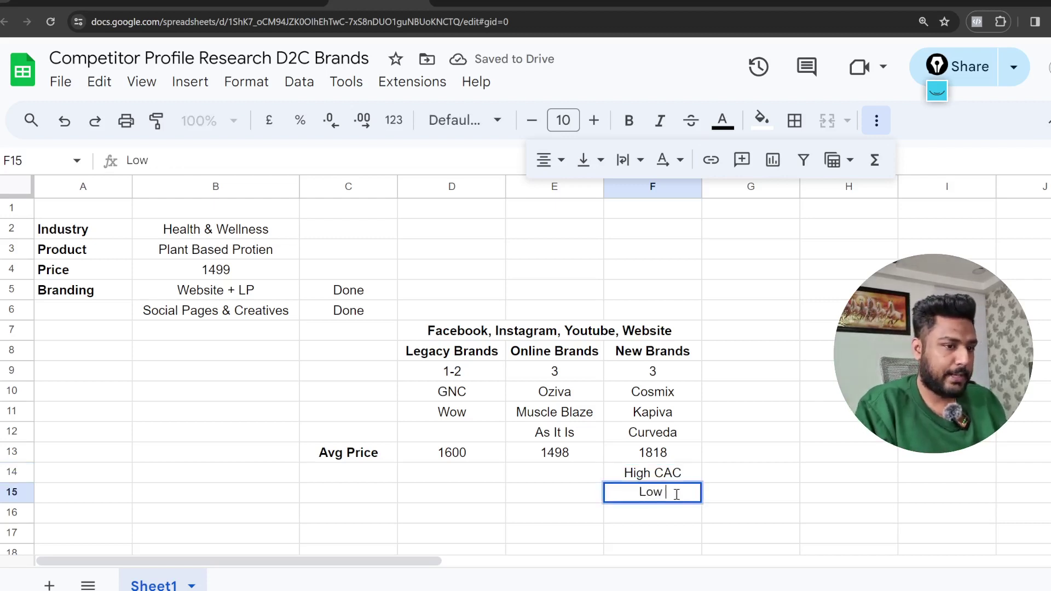
pyautogui.write('Repaat')
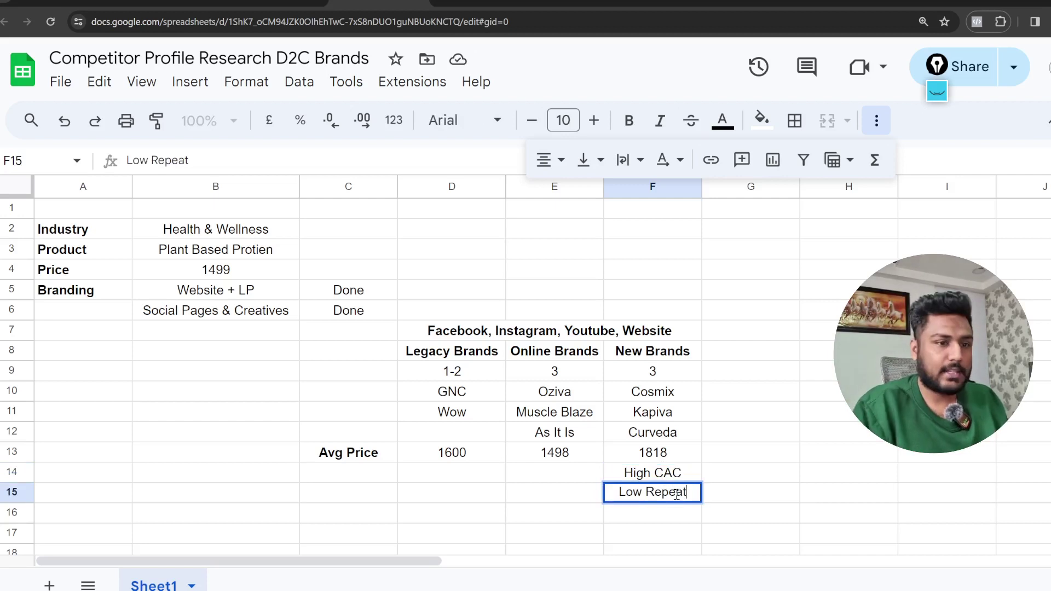
pyautogui.click(761, 474)
# Enter "Medium CAC" in E14, below the Online Brands average price.
pyautogui.click(549, 473)
pyautogui.doubleClick(547, 472)
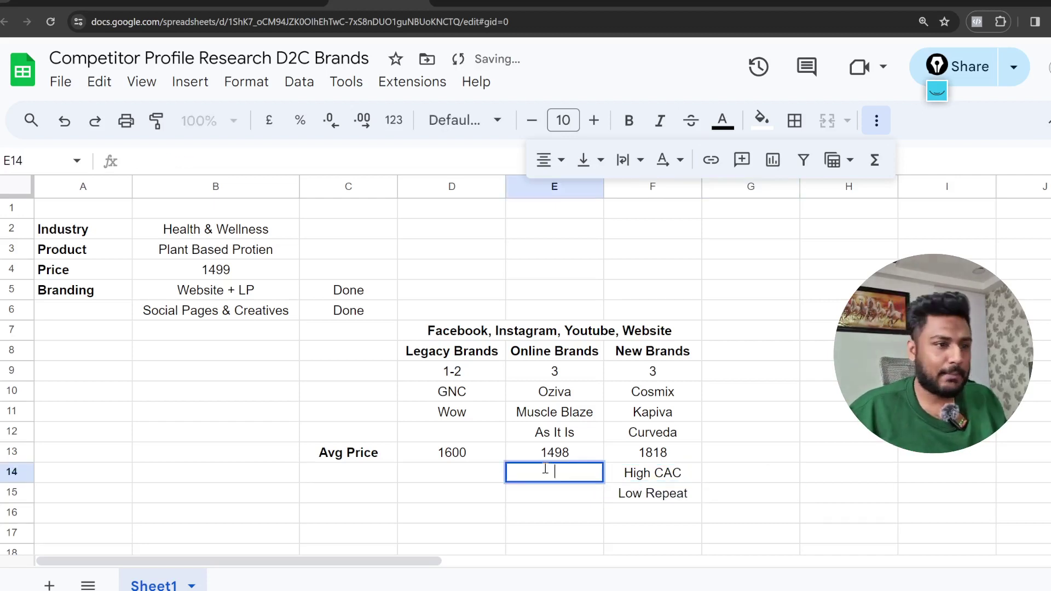
pyautogui.write('Media')
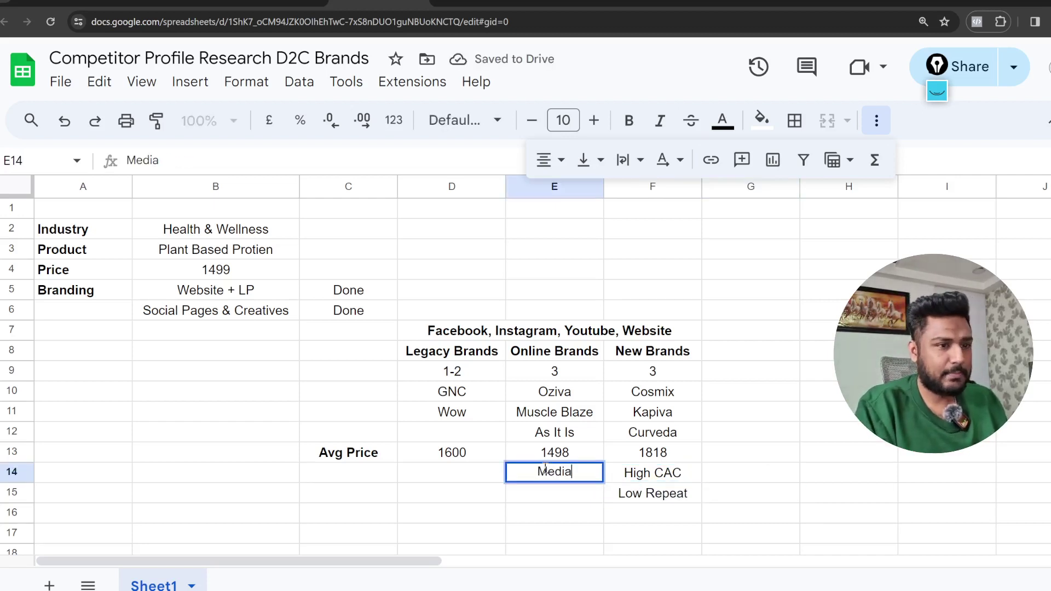
pyautogui.press('BackSpace')
pyautogui.write('um')
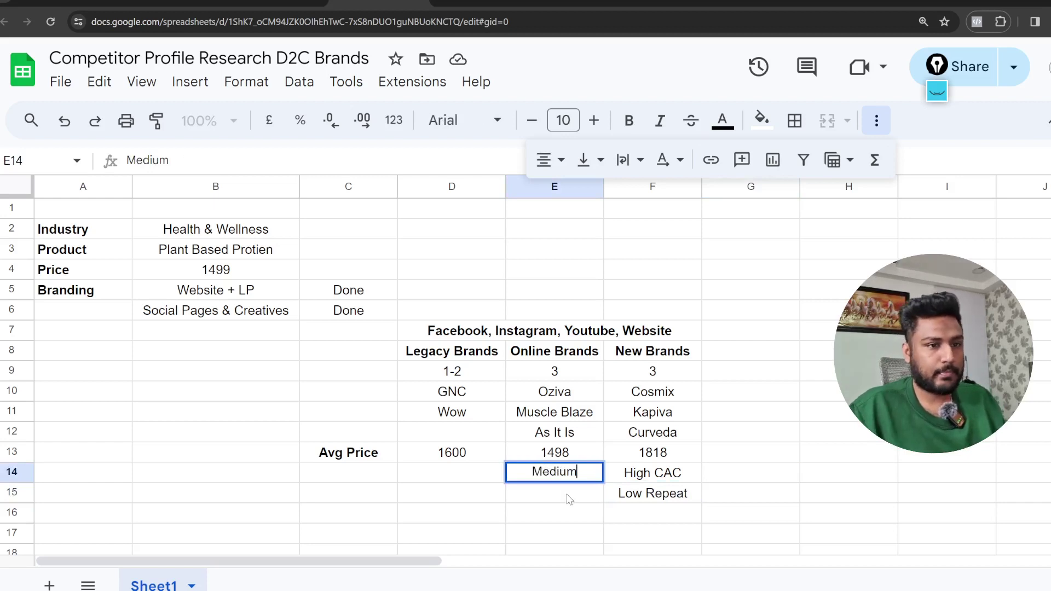
pyautogui.write(' CAC')
pyautogui.press('Return')
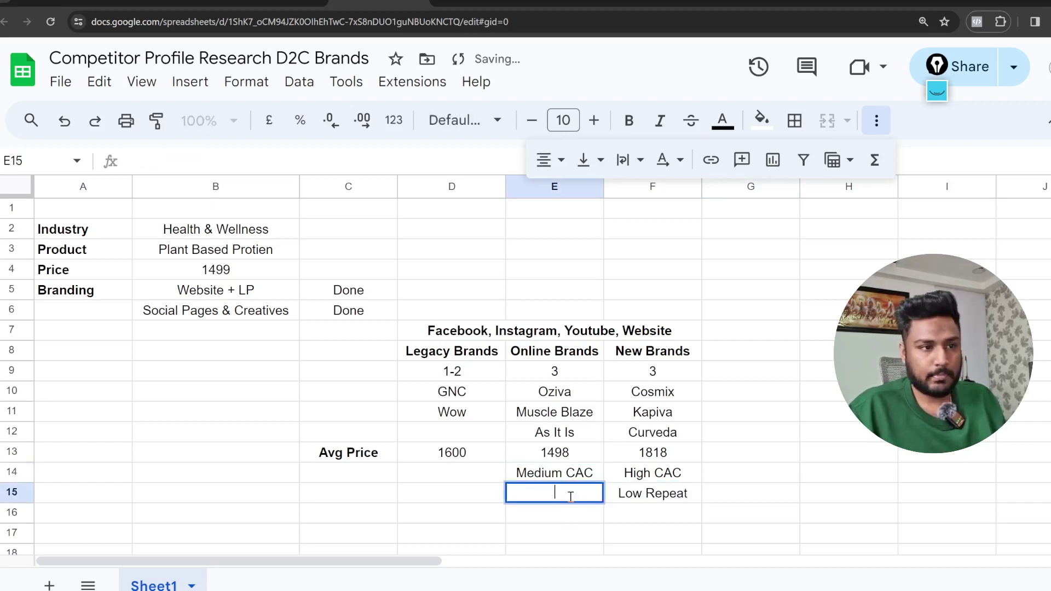
# Enter "Medium Repeat" in E15, directly below the Online Brands CAC entry.
pyautogui.write('medium')
pyautogui.press('BackSpace')
pyautogui.press('BackSpace')
pyautogui.press('BackSpace')
pyautogui.press('BackSpace')
pyautogui.press('BackSpace')
pyautogui.press('BackSpace')
pyautogui.press('BackSpace')
pyautogui.press('BackSpace')
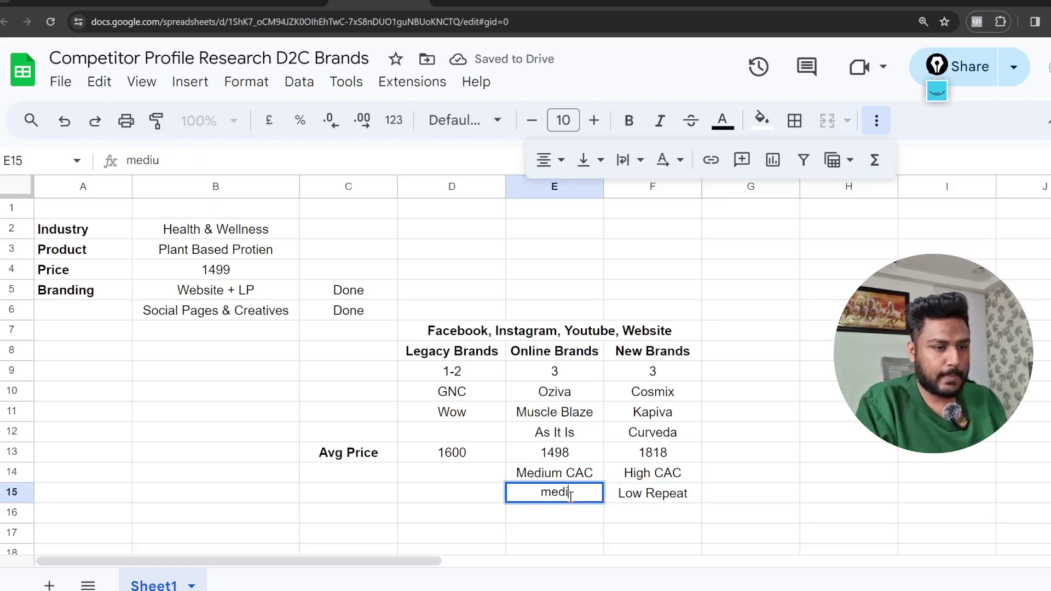
pyautogui.write('Medium')
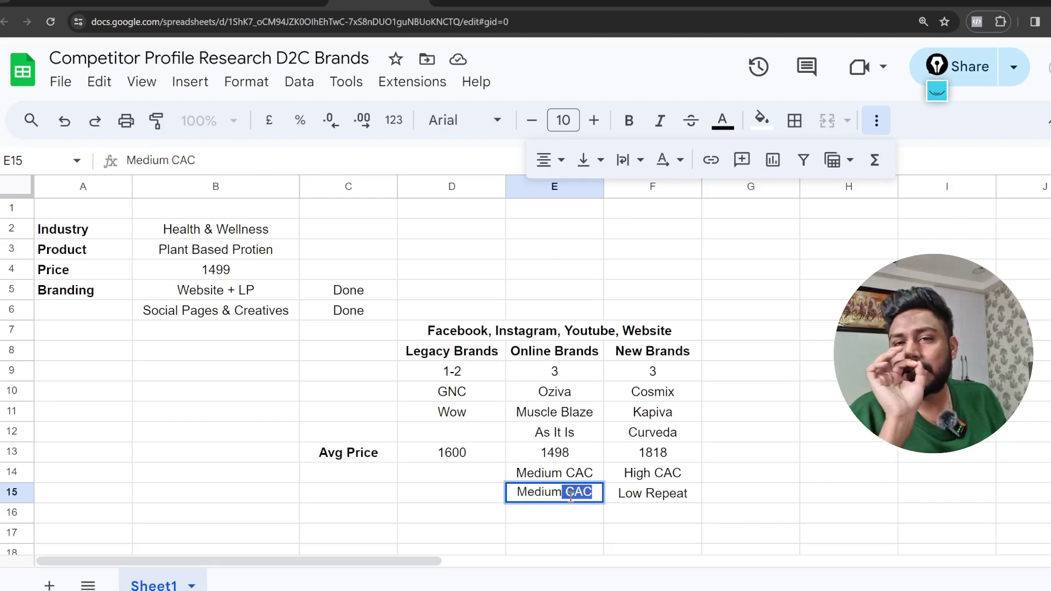
pyautogui.press('BackSpace')
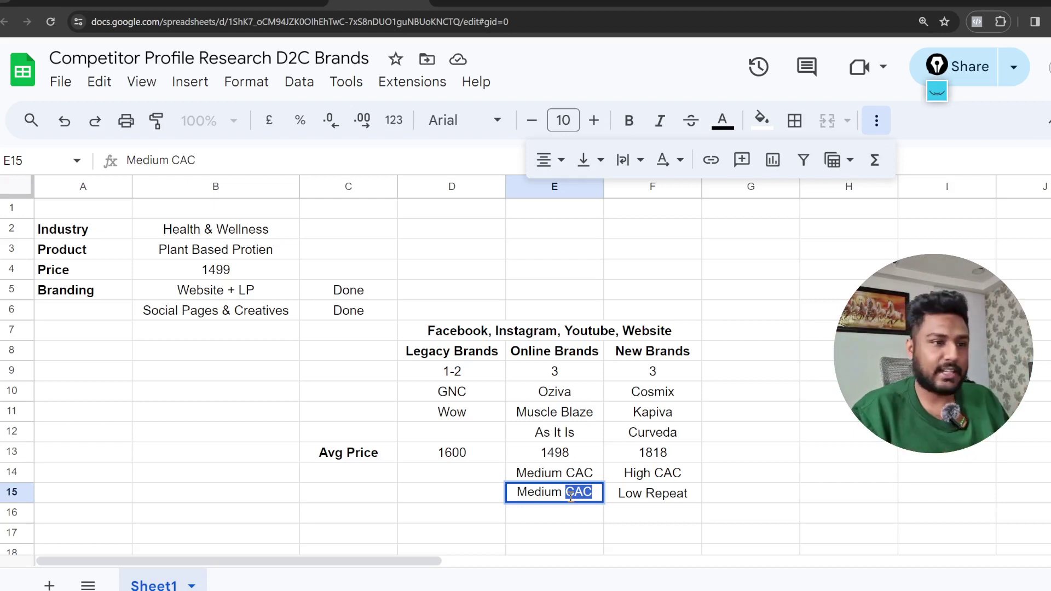
pyautogui.write('Repeat')
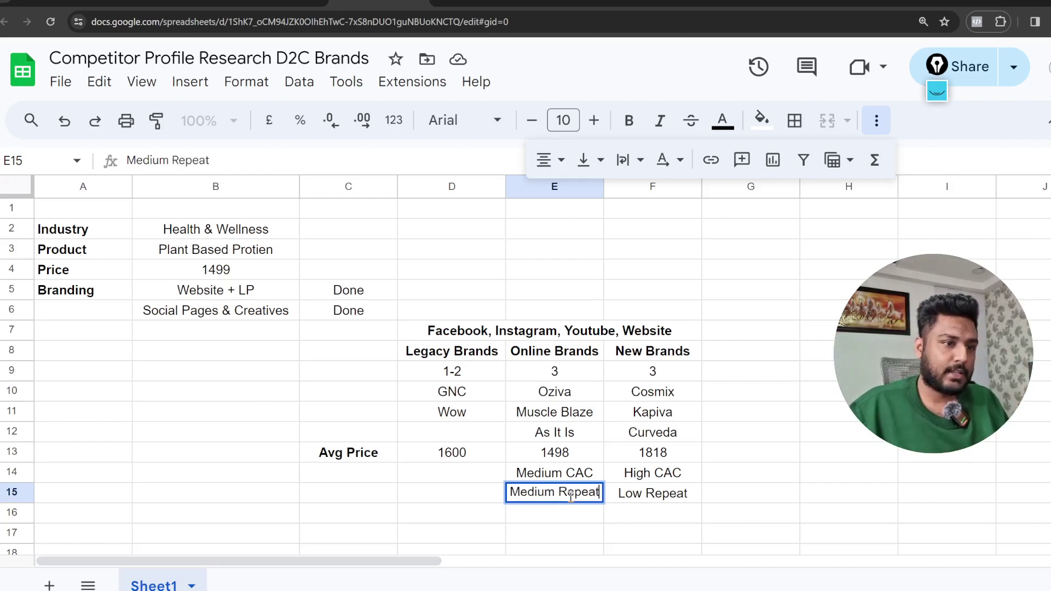
# Enter "Low CAC" in D14 and "High Repeat" in D15 for the Legacy Brands column.
pyautogui.doubleClick(487, 475)
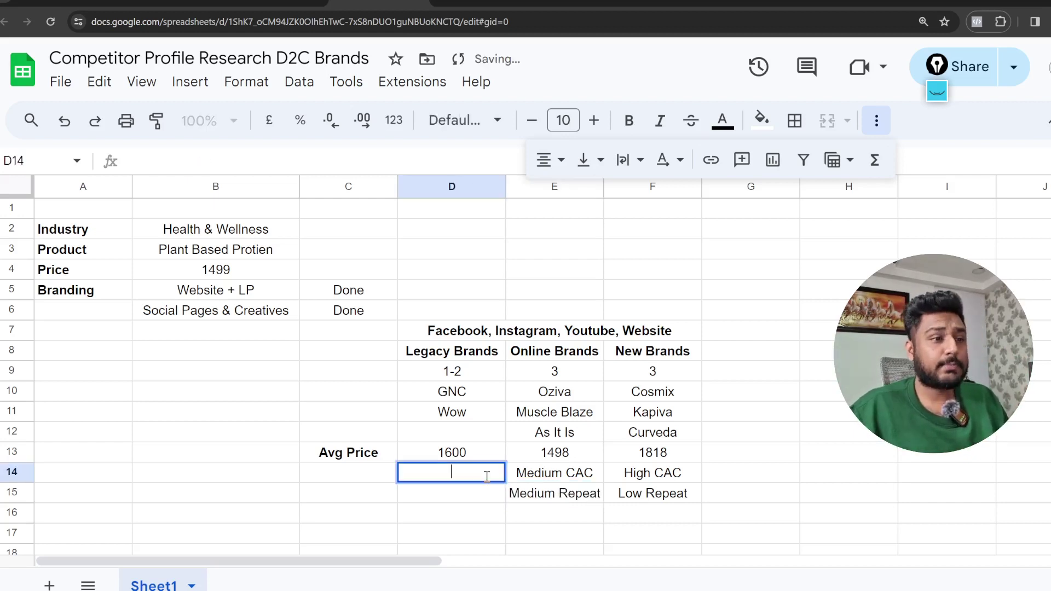
pyautogui.write('Low ')
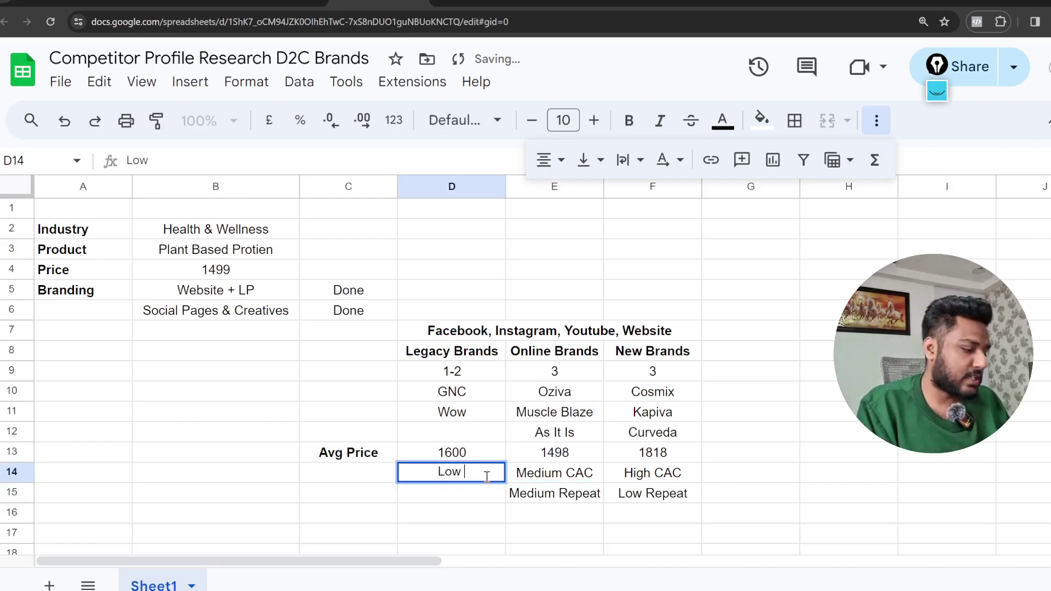
pyautogui.write('CAC')
pyautogui.press('Return')
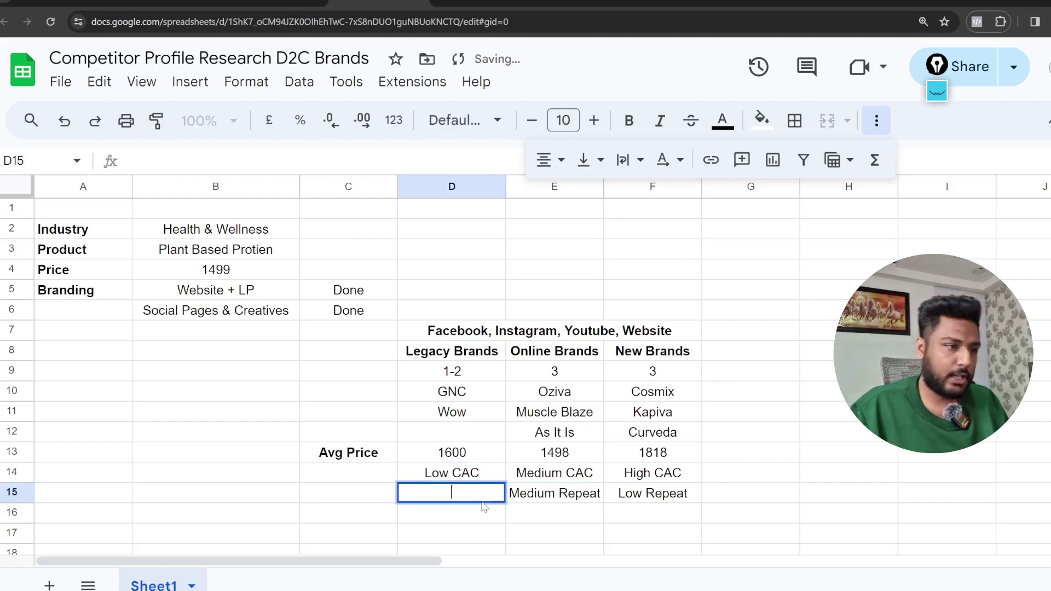
pyautogui.write('High')
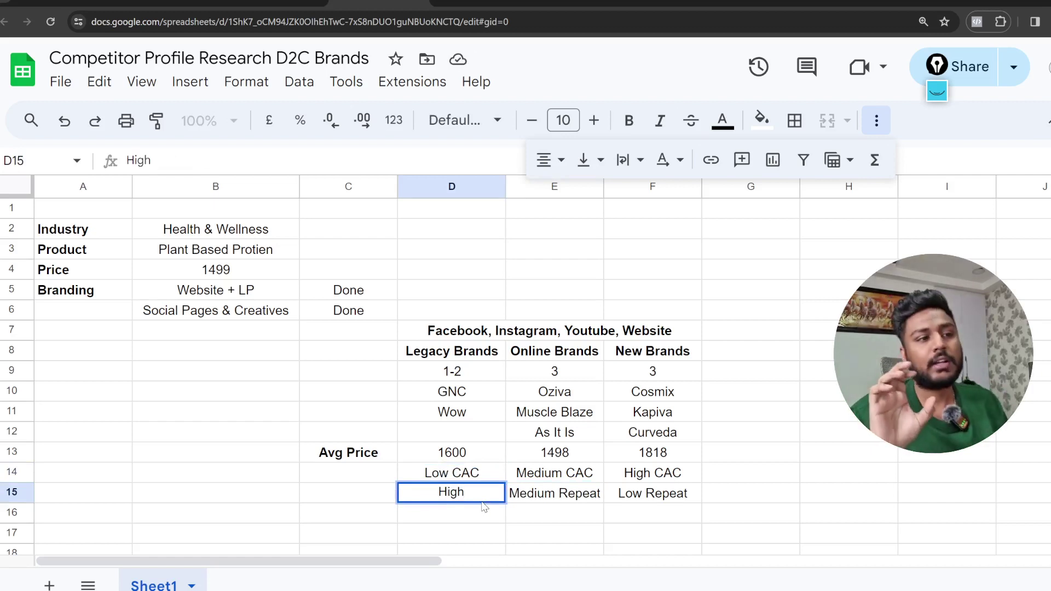
pyautogui.write('Re')
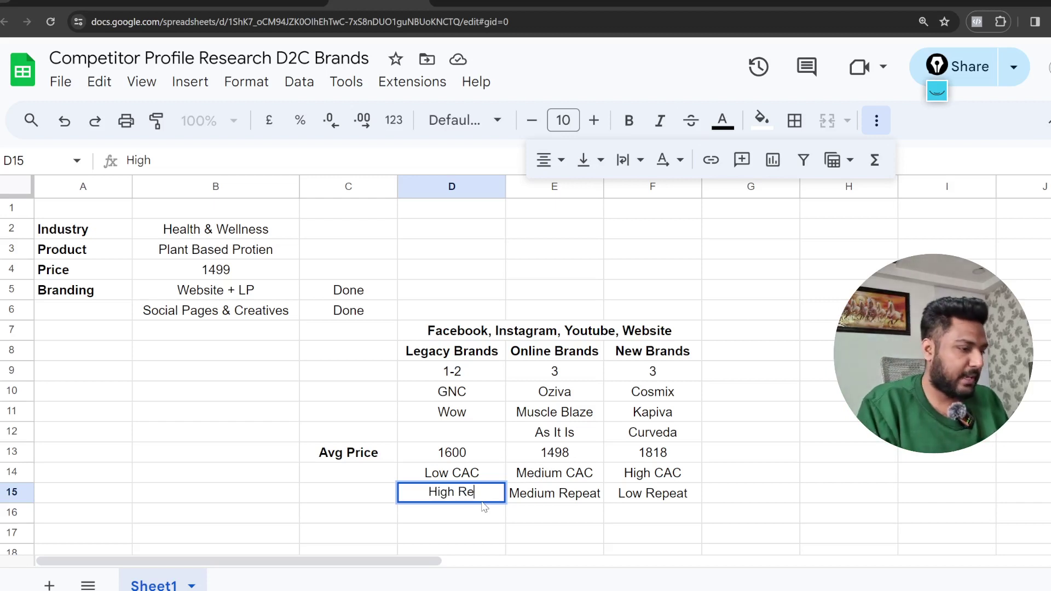
pyautogui.write('pe')
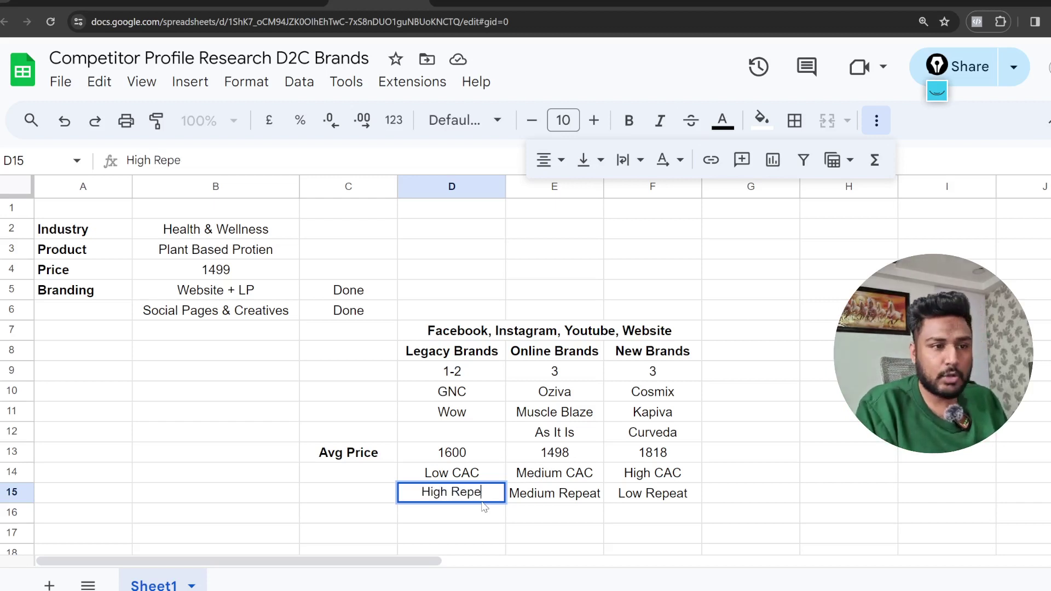
pyautogui.write('at')
pyautogui.click(517, 534)
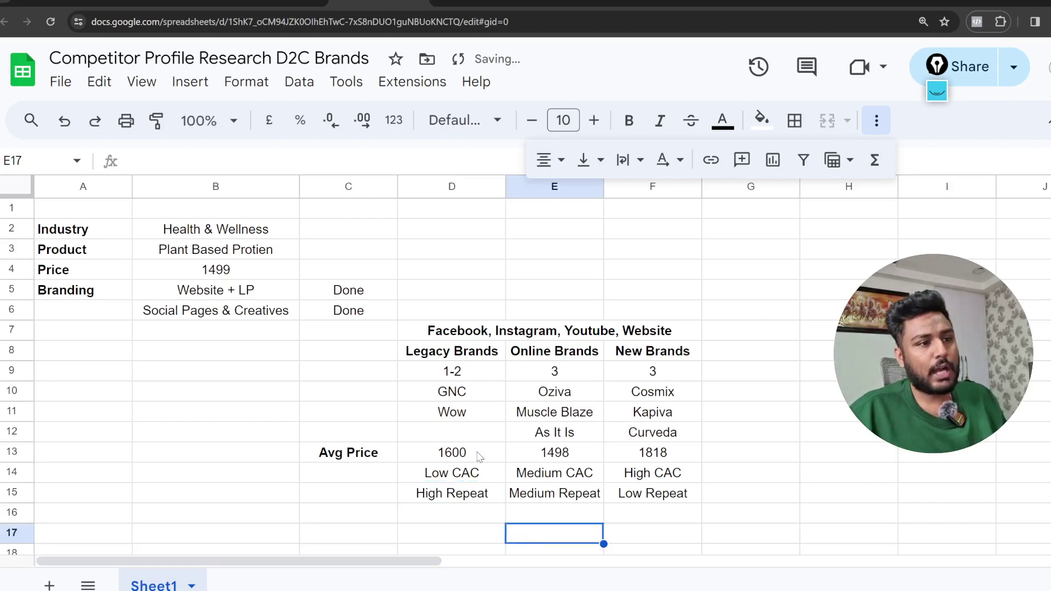
# Make the CAC and repeat entries in D14:F15 bold.
pyautogui.moveTo(468, 478); pyautogui.dragTo(681, 497)
pyautogui.hotkey('ctrl', 'b')
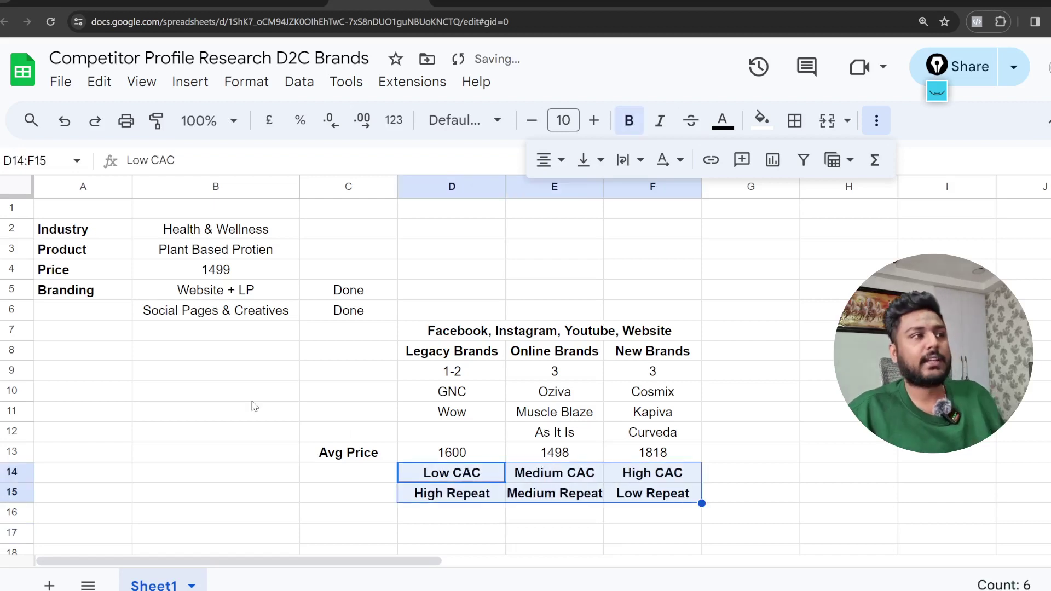
pyautogui.doubleClick(247, 270)
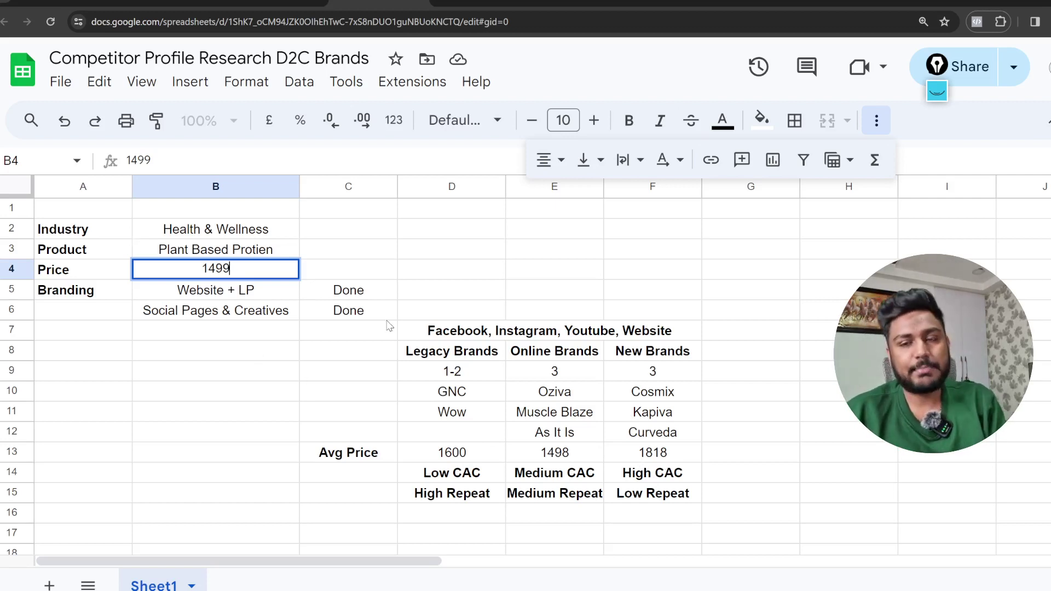
pyautogui.scroll(-1, 550, 495)
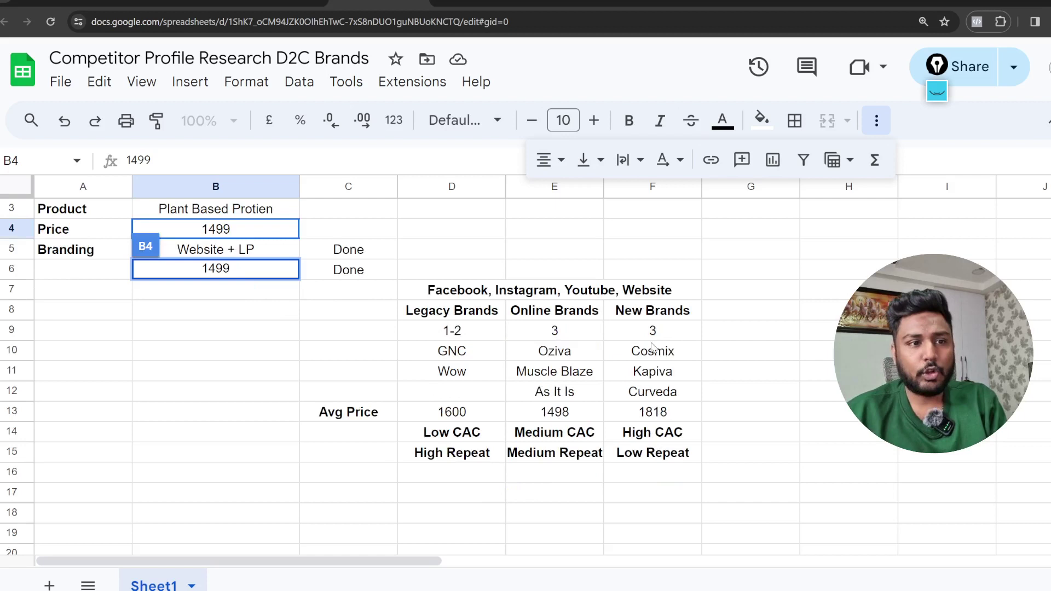
pyautogui.click(653, 414)
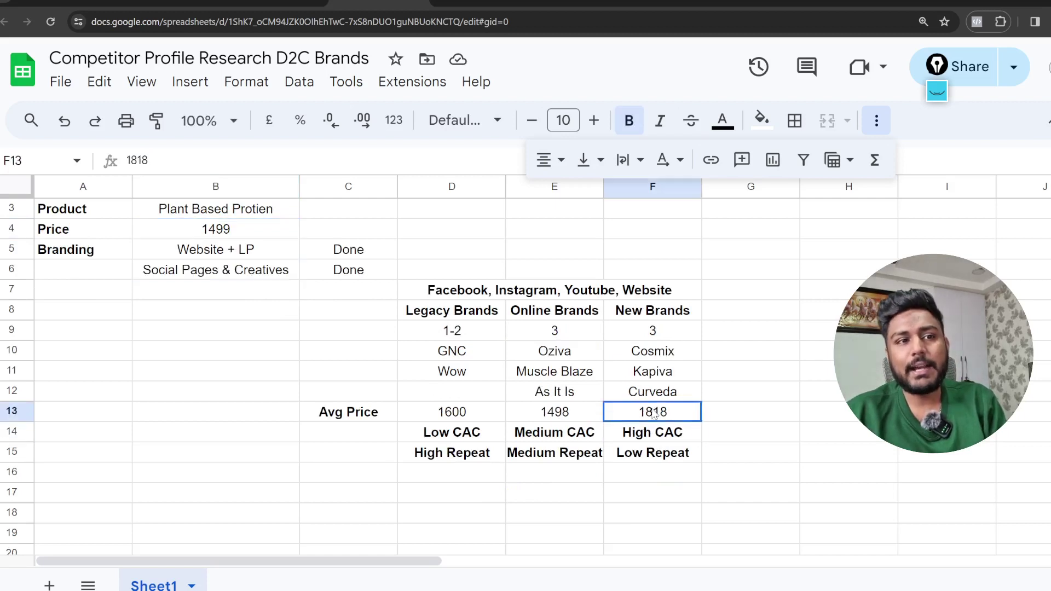
pyautogui.click(747, 420)
pyautogui.write('6')
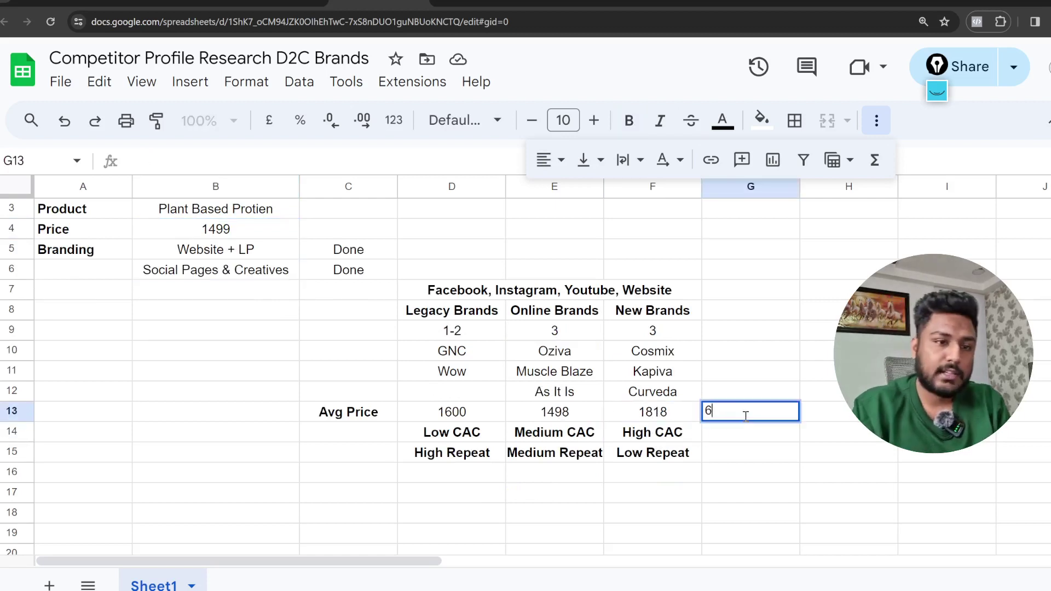
pyautogui.write('0')
pyautogui.press('BackSpace')
pyautogui.press('BackSpace')
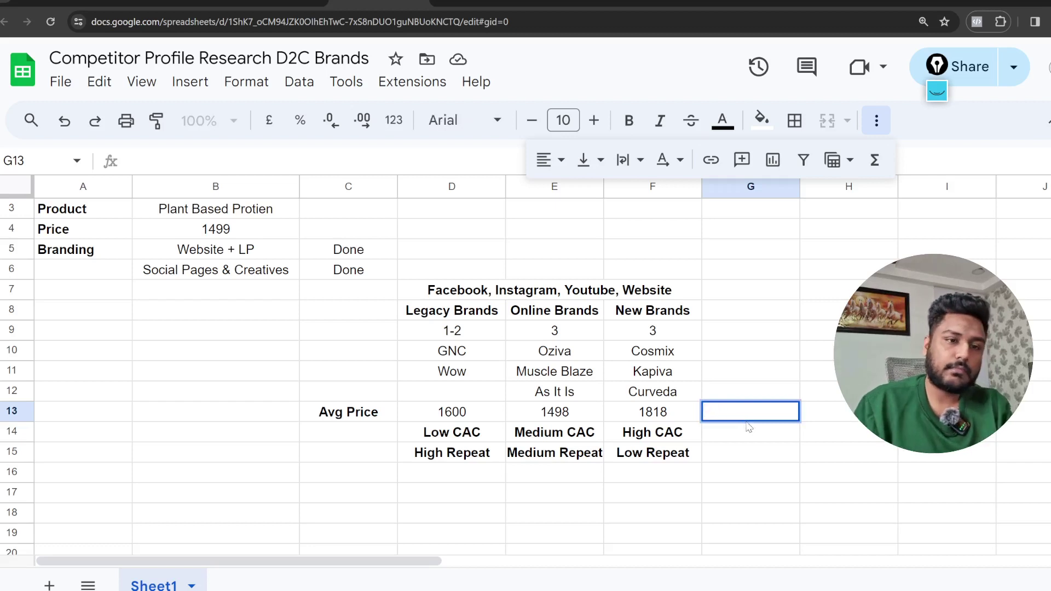
# Enter 60% in G14, beside the New Brands "High CAC" entry.
pyautogui.doubleClick(742, 432)
pyautogui.write('60%')
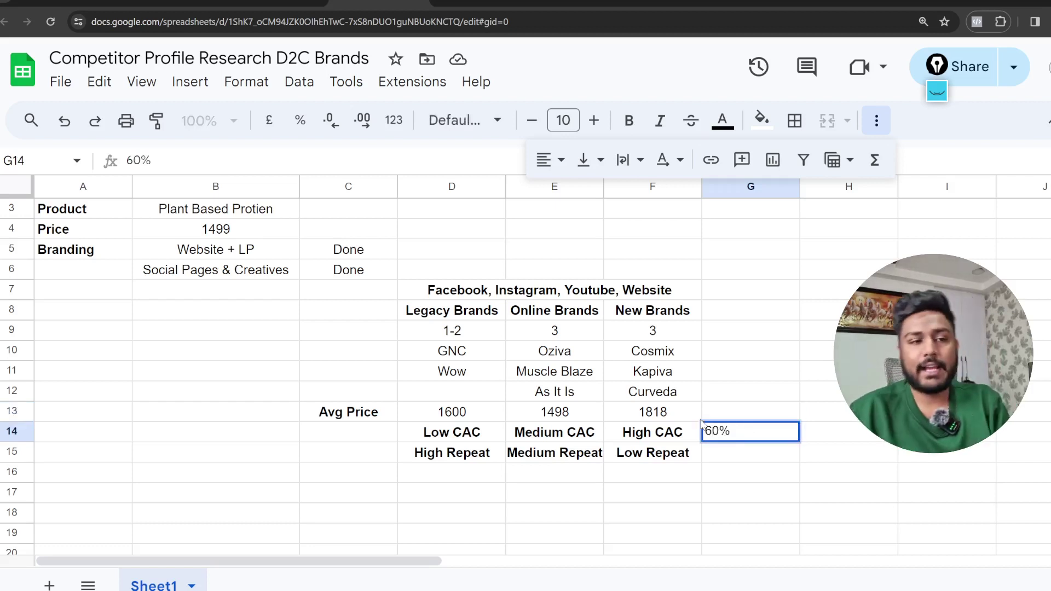
pyautogui.scroll(2, 277, 408)
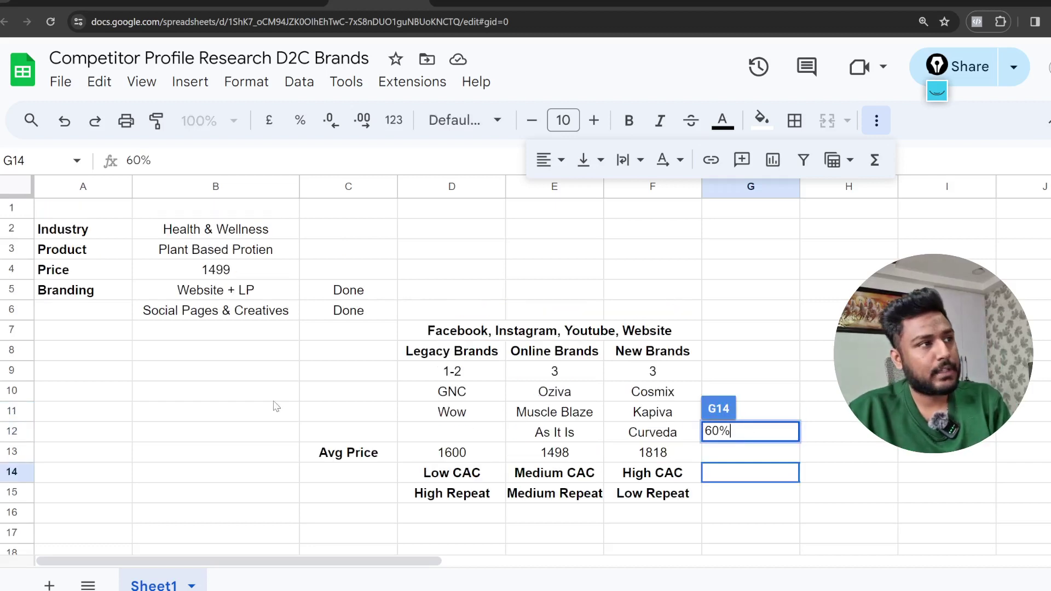
pyautogui.click(230, 269)
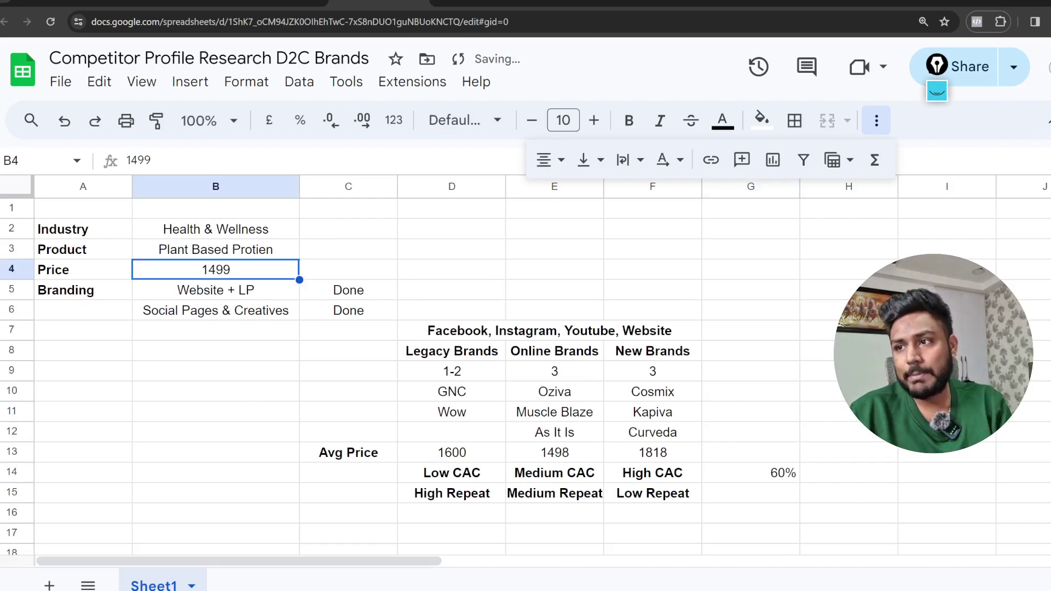
# Switch to Calculator, clear the previous calculation and compute 60% of 1500.
pyautogui.hotkey('alt', 'Tab')
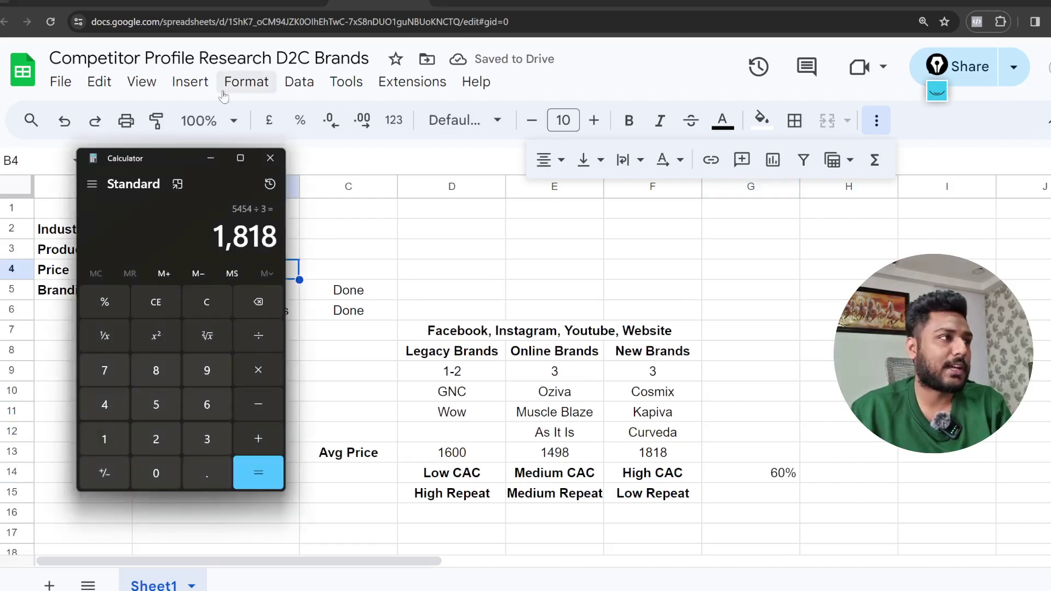
pyautogui.moveTo(168, 170); pyautogui.dragTo(449, 173)
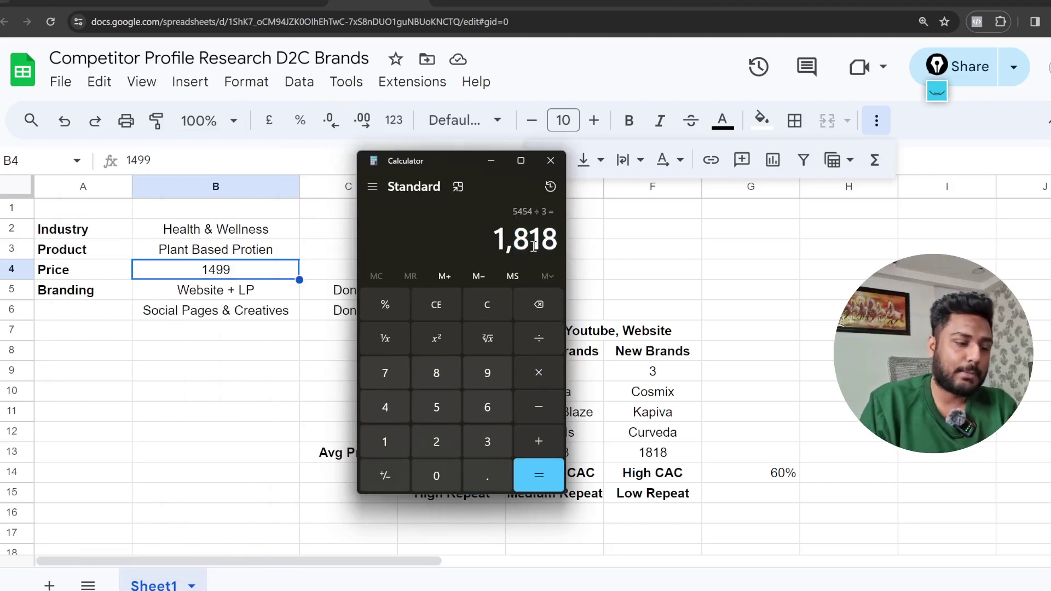
pyautogui.press('BackSpace')
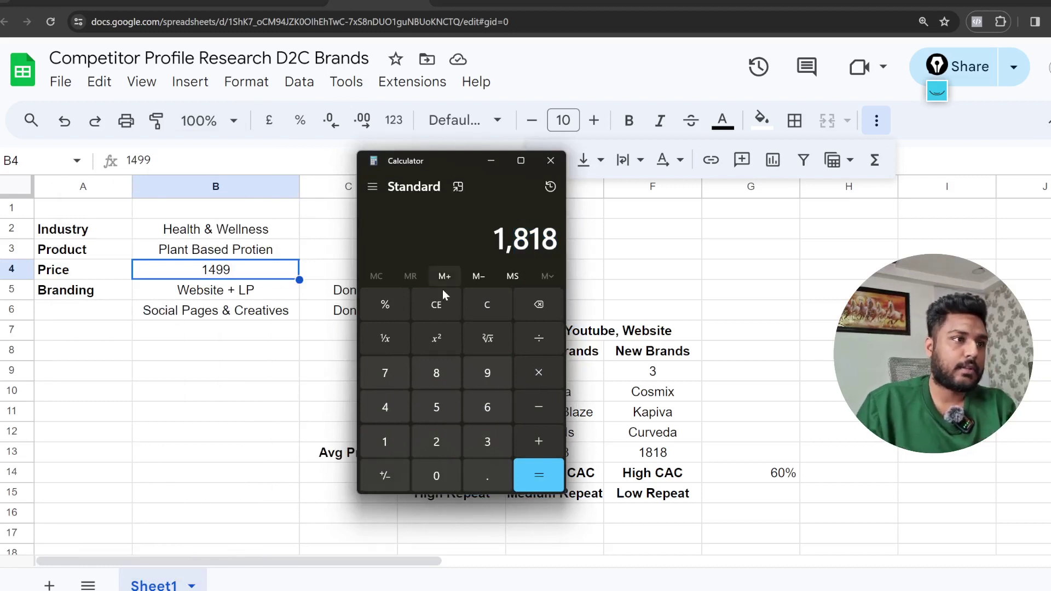
pyautogui.click(436, 304)
pyautogui.write('1500')
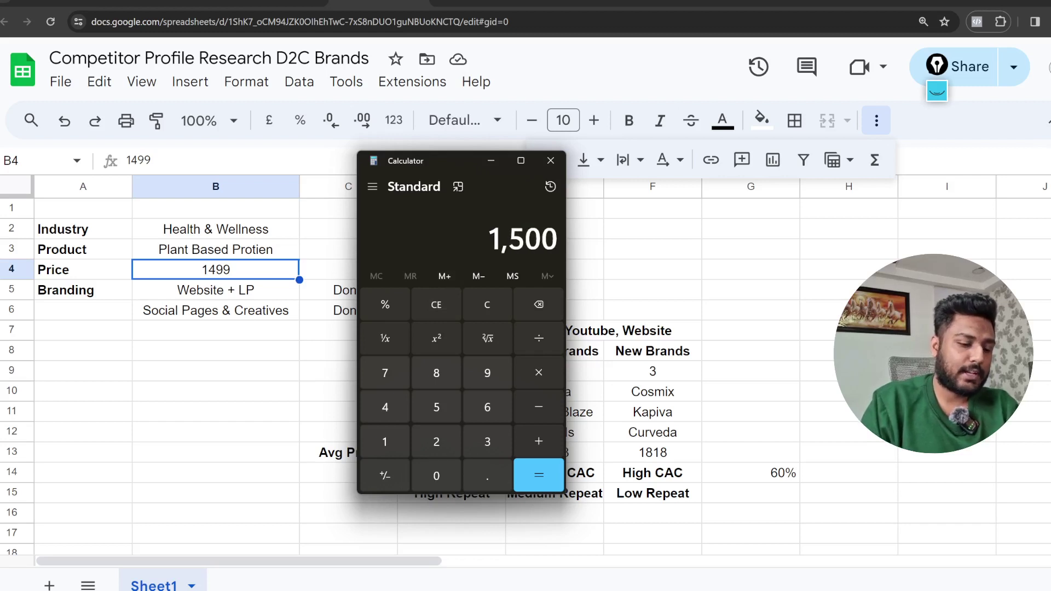
pyautogui.write('*60')
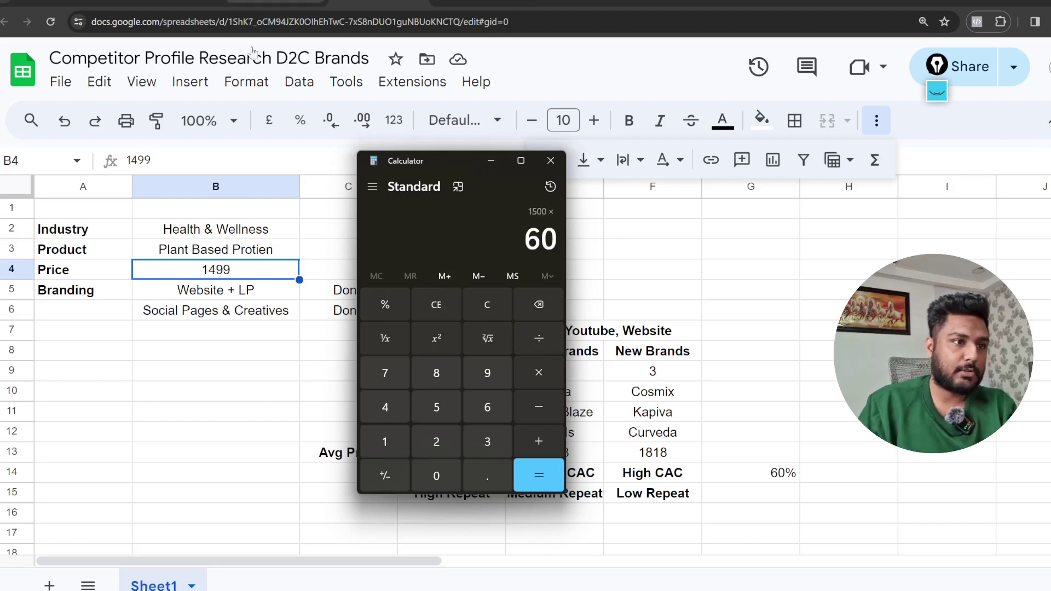
pyautogui.click(408, 305)
pyautogui.click(550, 485)
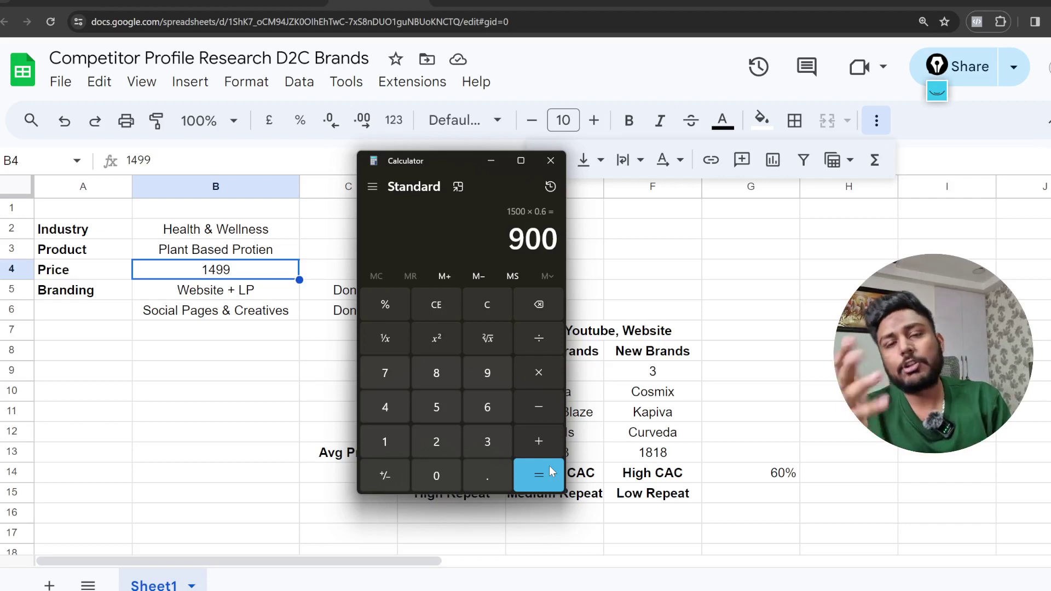
pyautogui.click(537, 160)
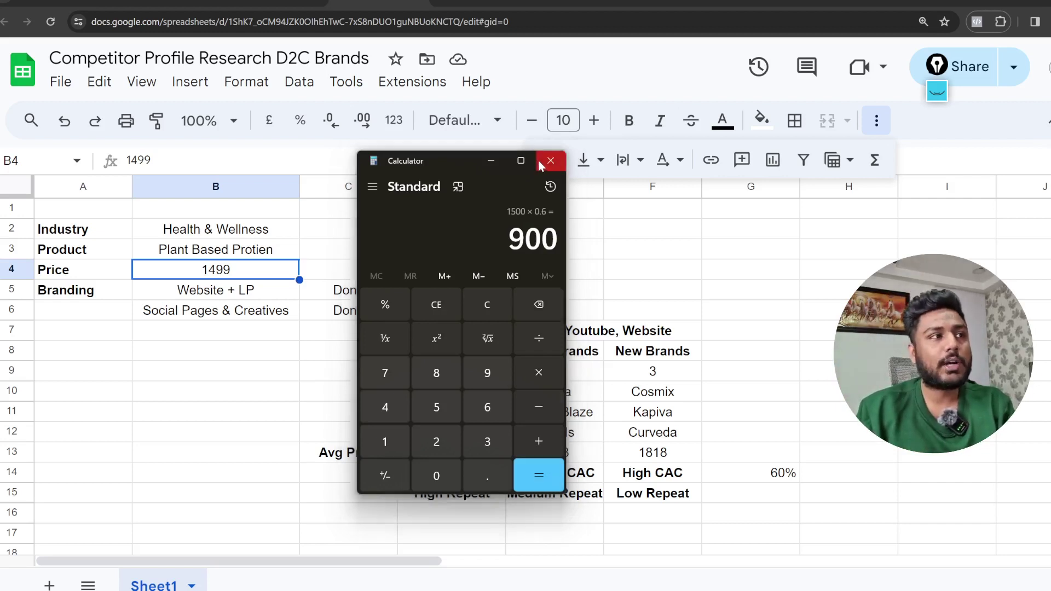
# Enter "Recomendations" in A18, below the competitor table.
pyautogui.scroll(-1, 98, 511)
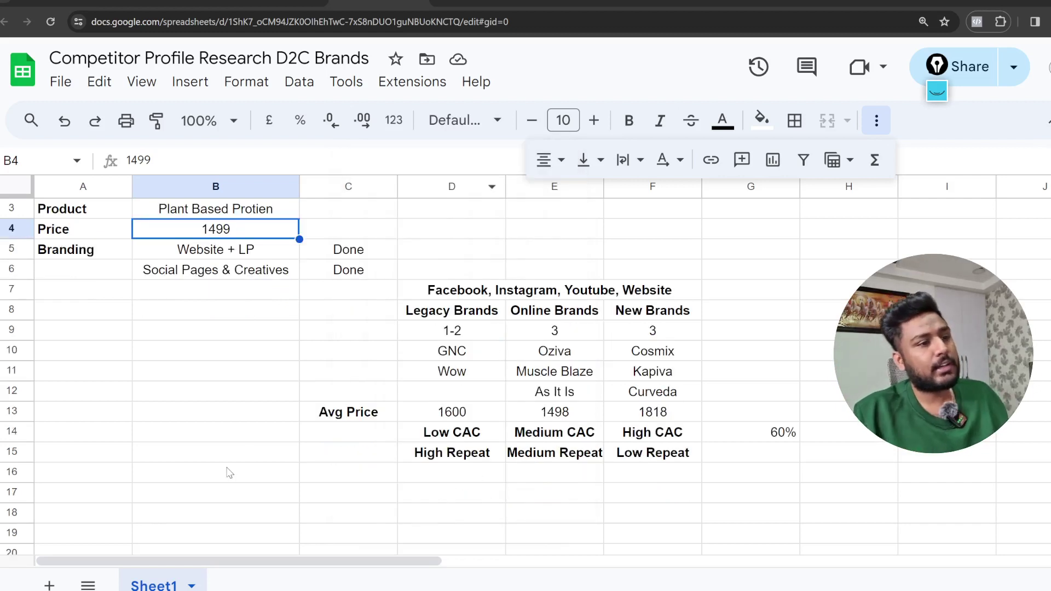
pyautogui.click(71, 512)
pyautogui.write('Reco')
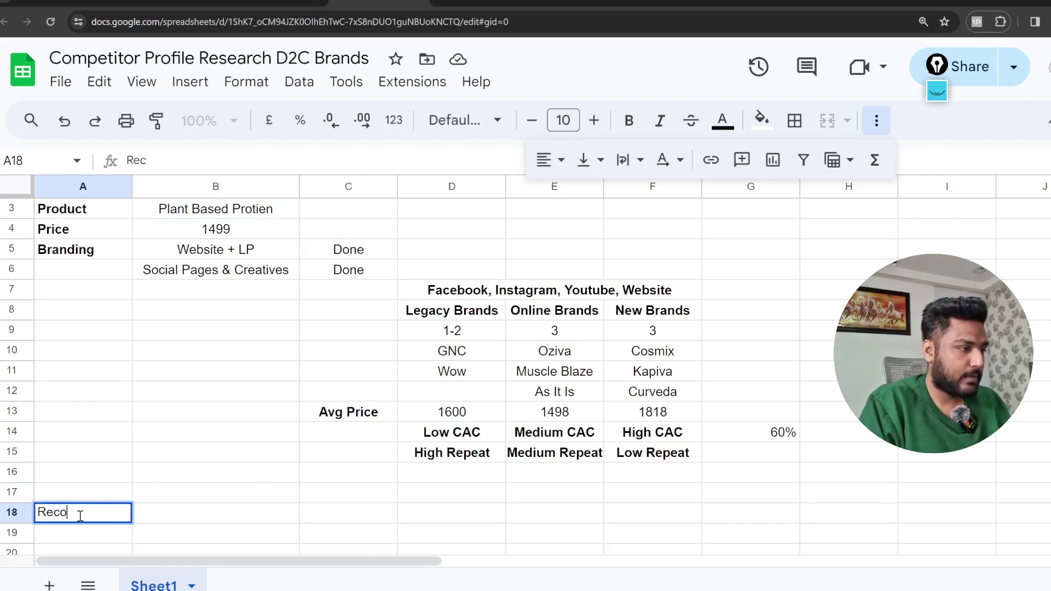
pyautogui.write('mendations')
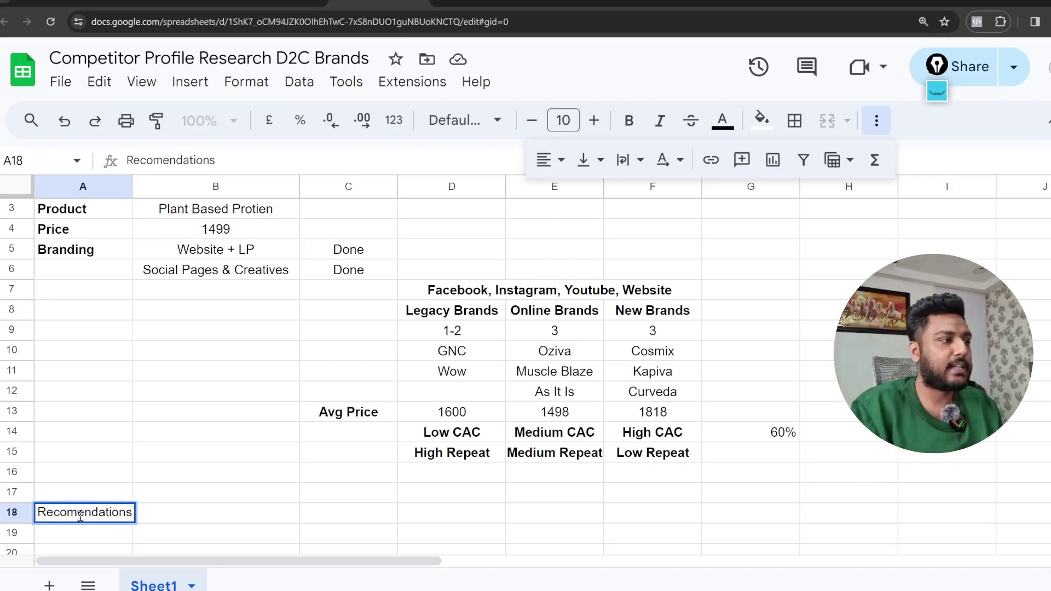
# Enter "Increase Product Cost" in B18, beside the recommendations label.
pyautogui.doubleClick(212, 513)
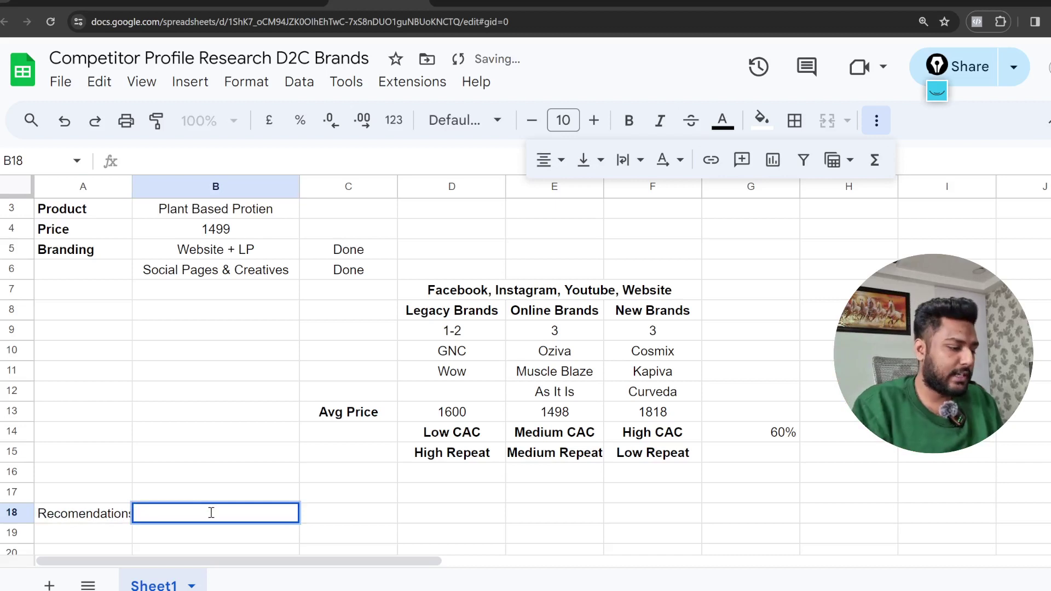
pyautogui.write('Increase ')
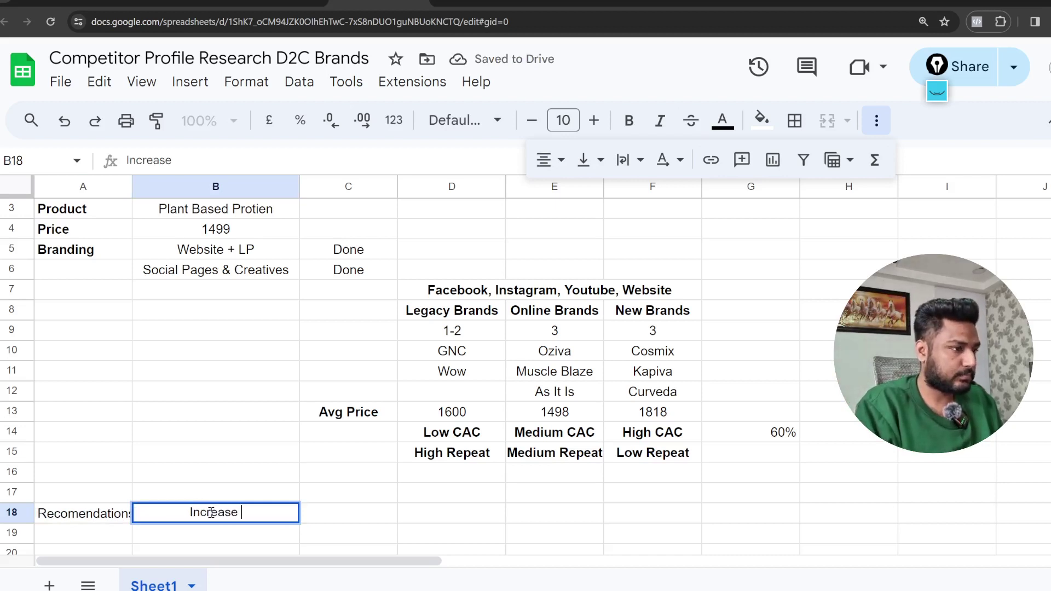
pyautogui.write('product Cos')
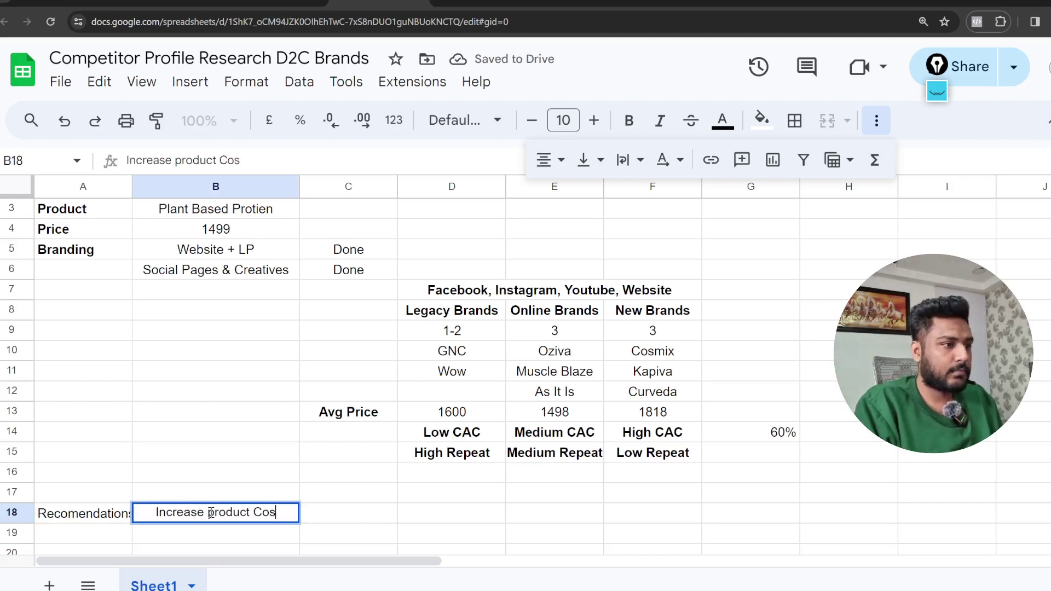
pyautogui.write('t')
pyautogui.click(208, 513)
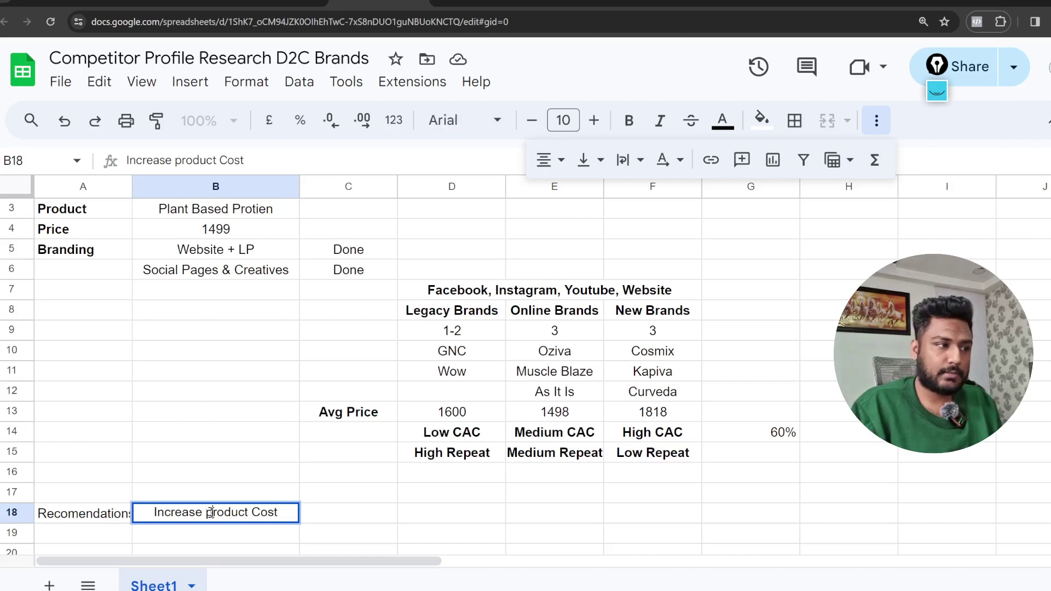
pyautogui.press('Delete')
pyautogui.write('P')
pyautogui.click(415, 501)
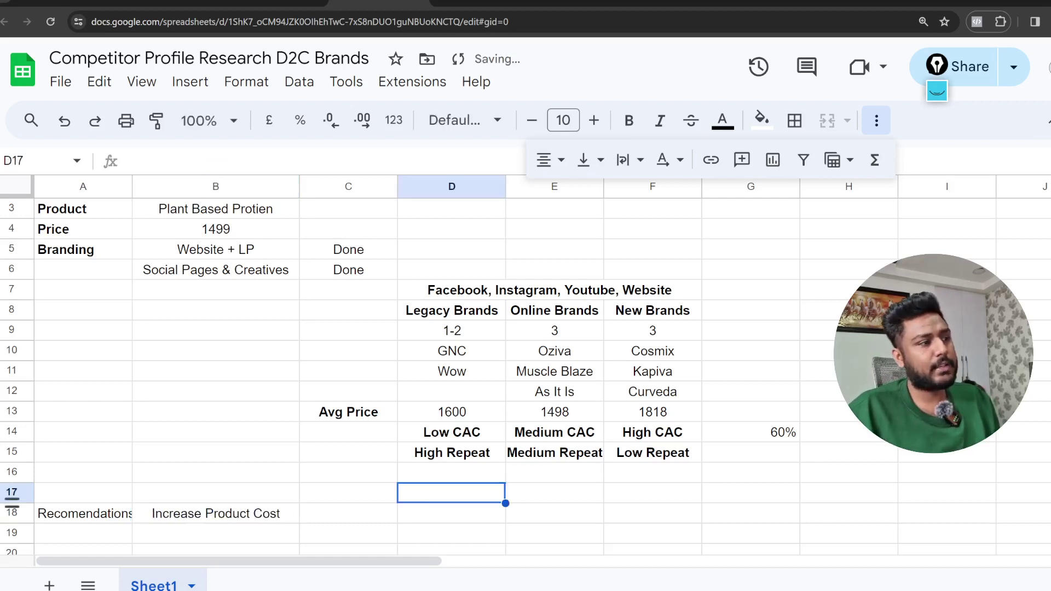
# Widen column A to fit the recommendations label and make the "Increase Product Cost" entry in B18 bold.
pyautogui.moveTo(131, 186)
pyautogui.mouseDown()
pyautogui.moveTo(212, 187)
pyautogui.moveTo(144, 187)
pyautogui.mouseUp()
pyautogui.click(340, 502)
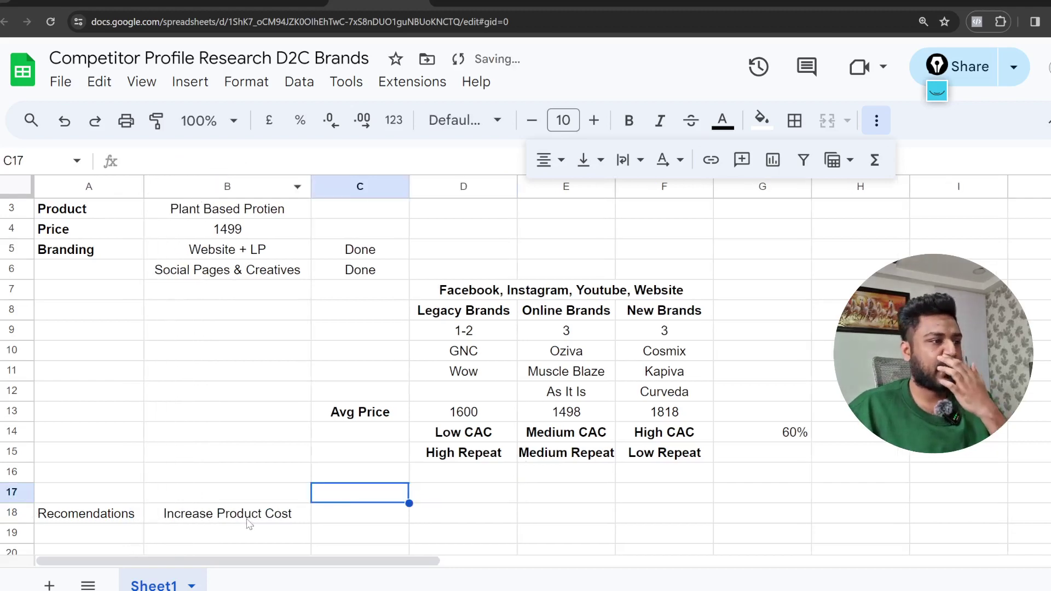
pyautogui.click(256, 518)
pyautogui.hotkey('ctrl', 'b')
pyautogui.click(438, 516)
pyautogui.scroll(-1, 411, 512)
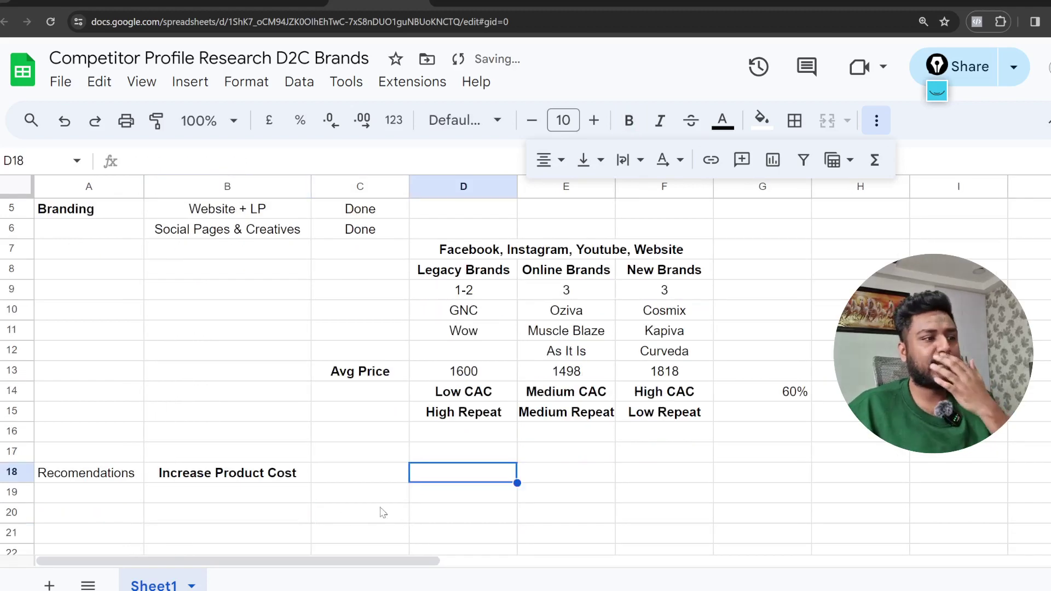
pyautogui.scroll(2, 355, 510)
pyautogui.scroll(-1, 613, 460)
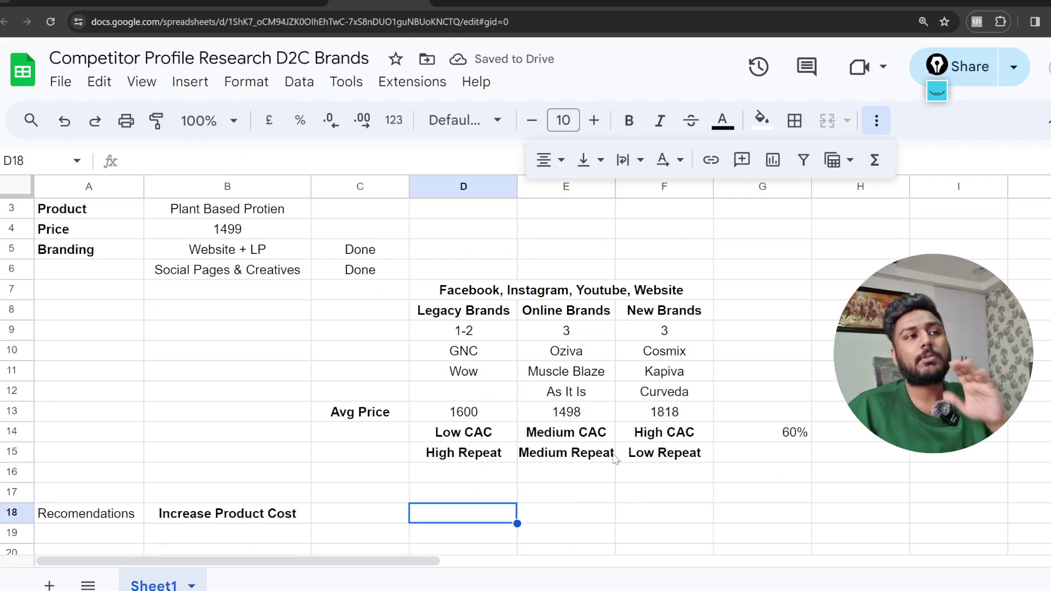
# Examine the competitor brands in D10:F12, comparing GNC, Muscle Blaze and As It Is with Oziva, Wow and the New Brands entries.
pyautogui.click(464, 298)
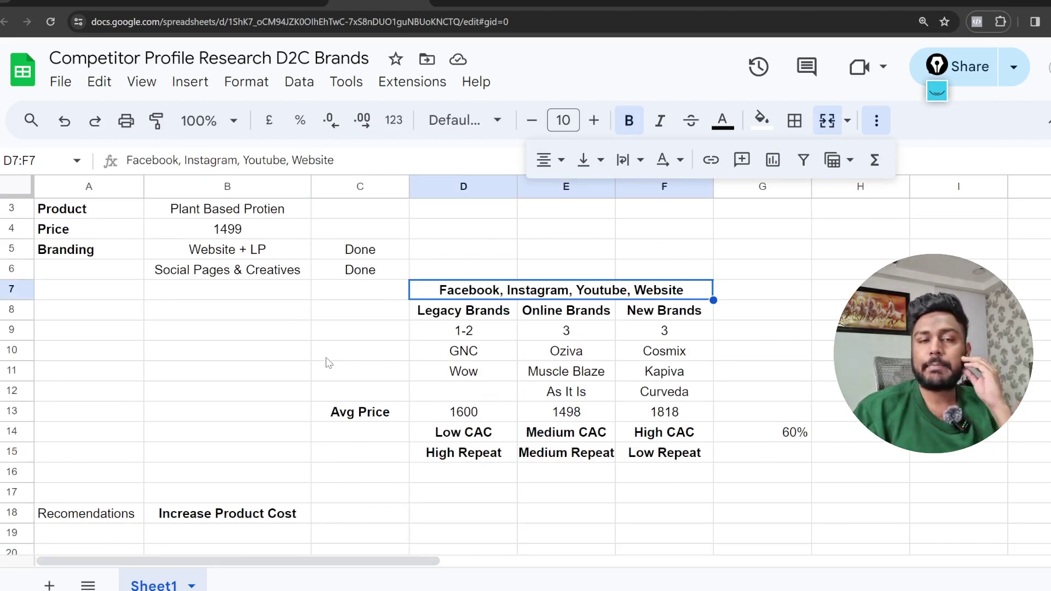
pyautogui.click(685, 337)
pyautogui.click(688, 357)
pyautogui.moveTo(689, 362); pyautogui.dragTo(703, 393)
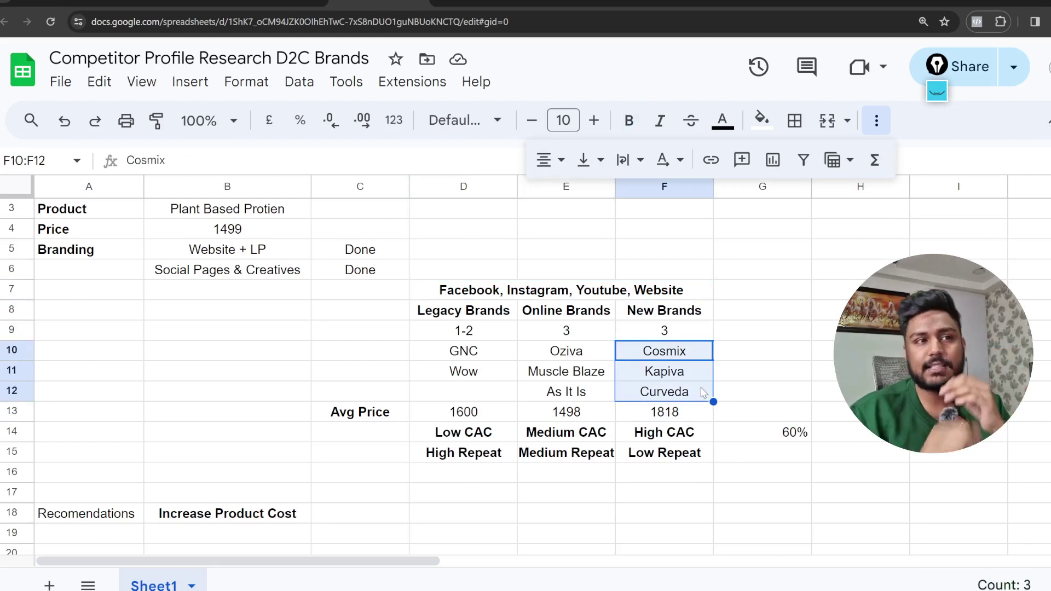
pyautogui.moveTo(463, 355); pyautogui.dragTo(697, 393)
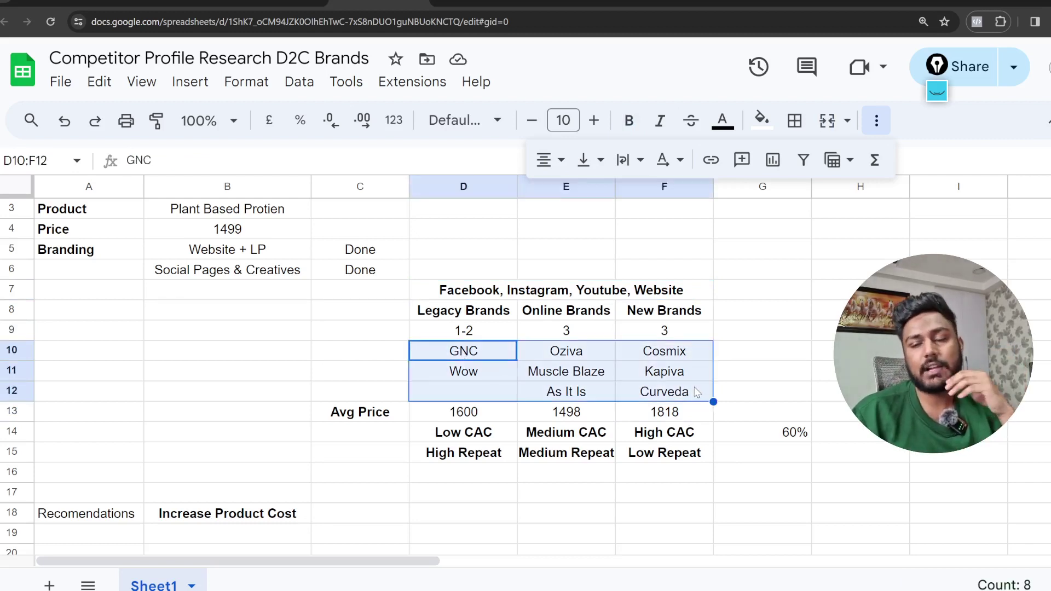
pyautogui.click(500, 357)
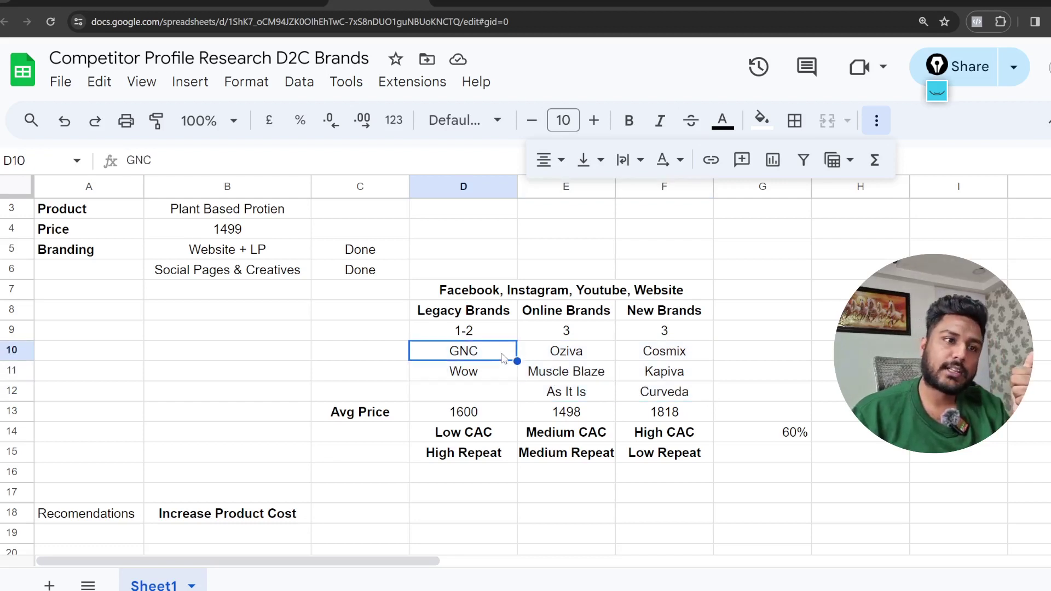
pyautogui.keyDown('ctrl'); pyautogui.click(536, 372); pyautogui.keyUp('ctrl')
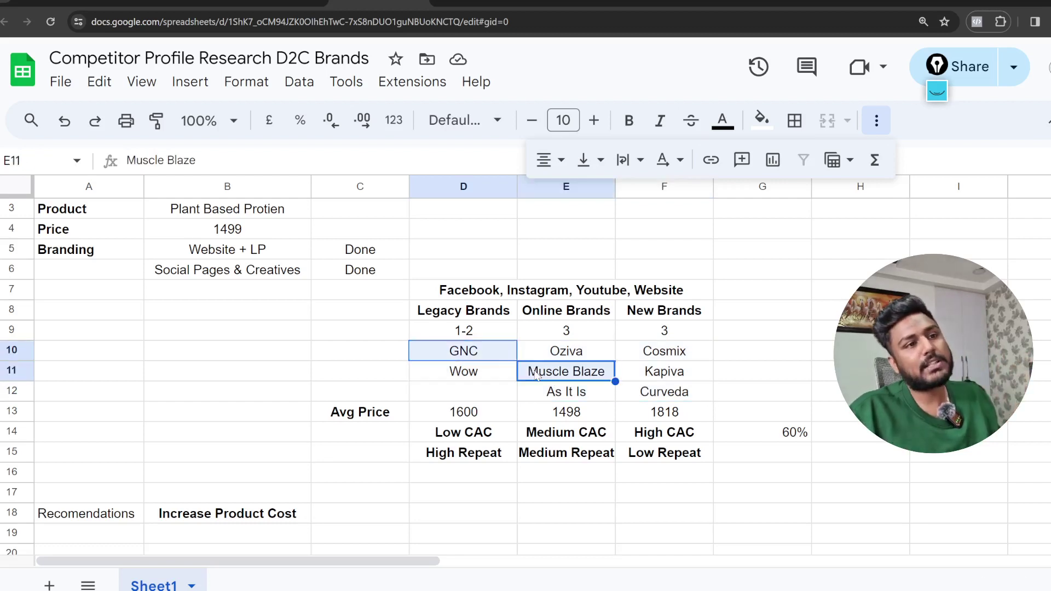
pyautogui.keyDown('shift'); pyautogui.click(570, 396); pyautogui.keyUp('shift')
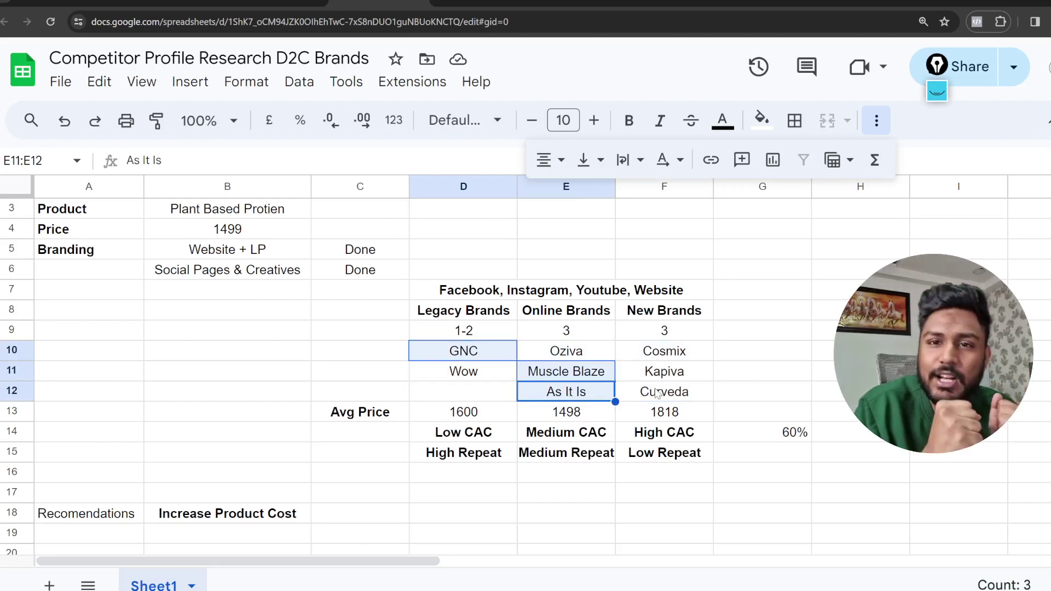
pyautogui.click(583, 356)
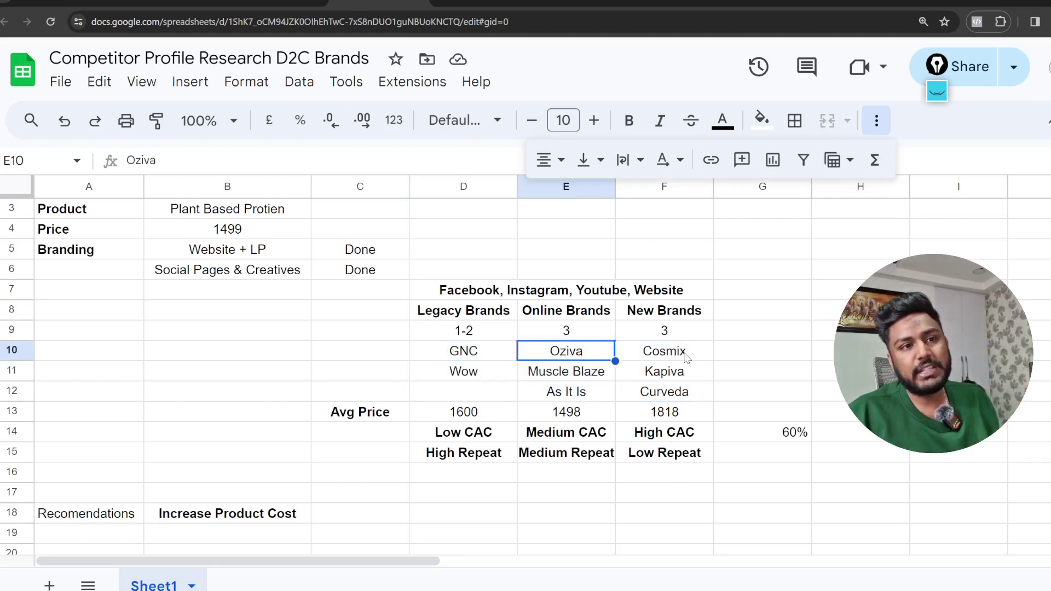
pyautogui.keyDown('shift'); pyautogui.click(657, 355); pyautogui.keyUp('shift')
pyautogui.keyDown('ctrl'); pyautogui.click(678, 375); pyautogui.keyUp('ctrl')
pyautogui.keyDown('shift'); pyautogui.click(680, 393); pyautogui.keyUp('shift')
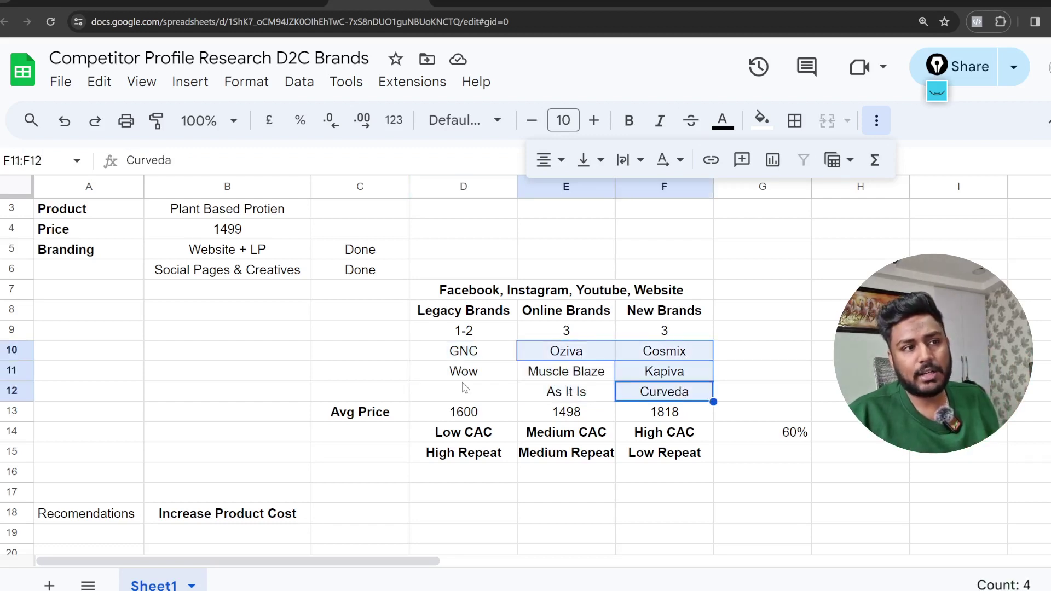
pyautogui.keyDown('ctrl'); pyautogui.click(484, 378); pyautogui.keyUp('ctrl')
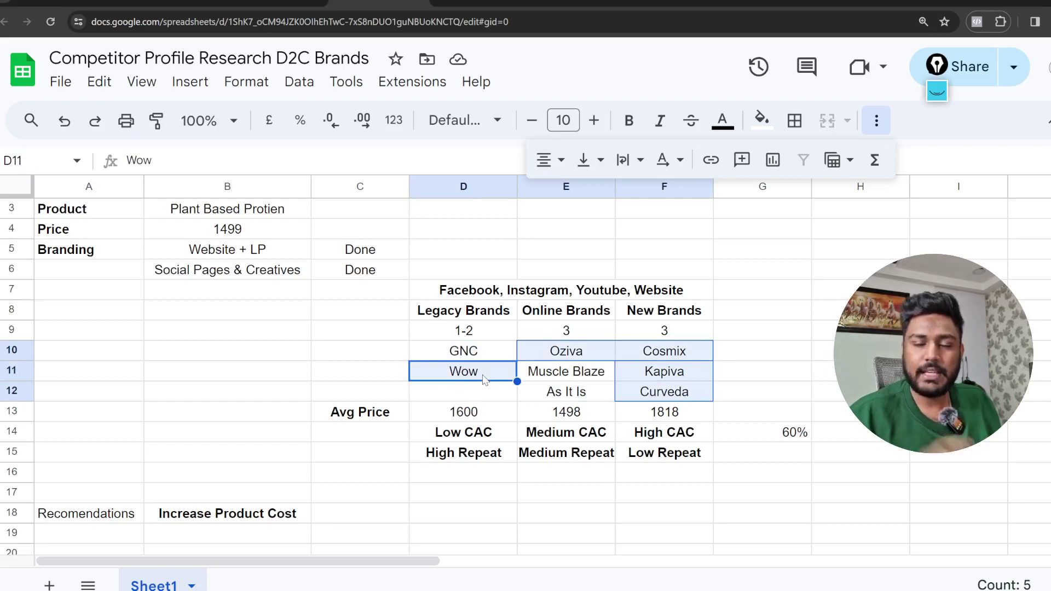
pyautogui.click(484, 377)
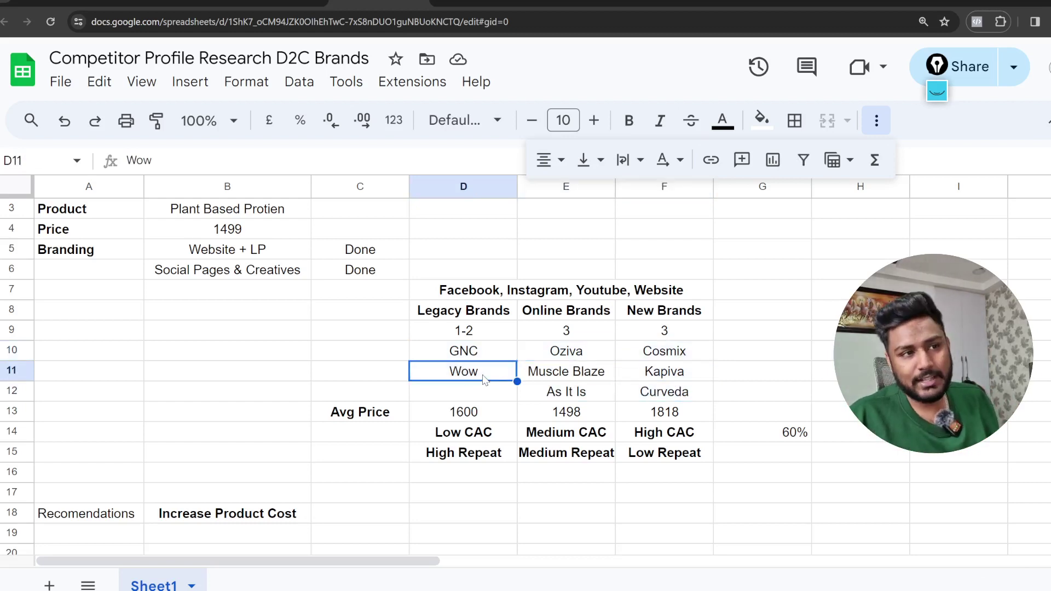
pyautogui.click(478, 358)
pyautogui.keyDown('shift'); pyautogui.click(563, 396); pyautogui.keyUp('shift')
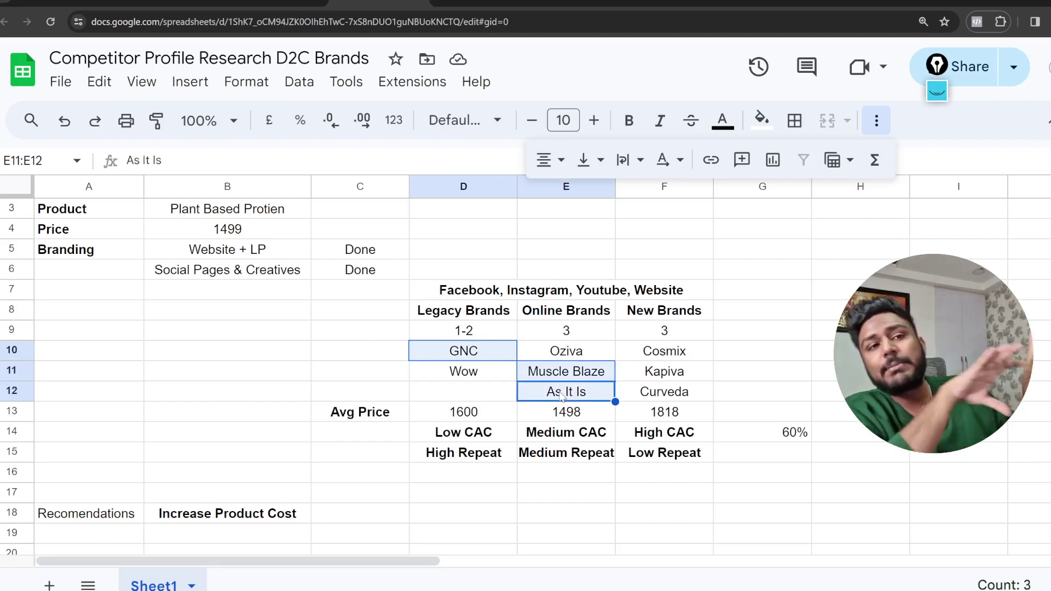
pyautogui.click(657, 401)
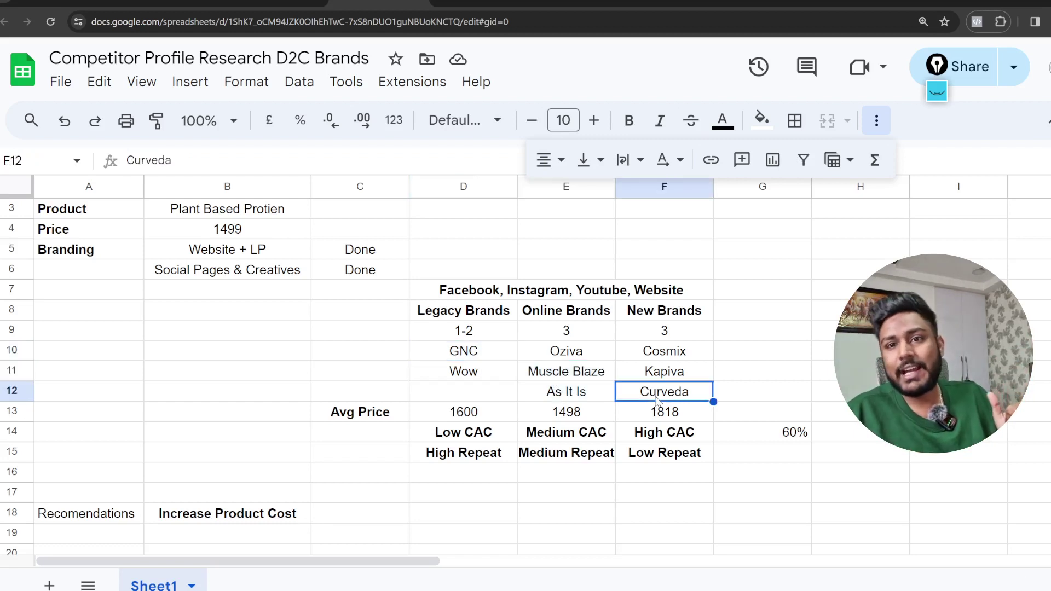
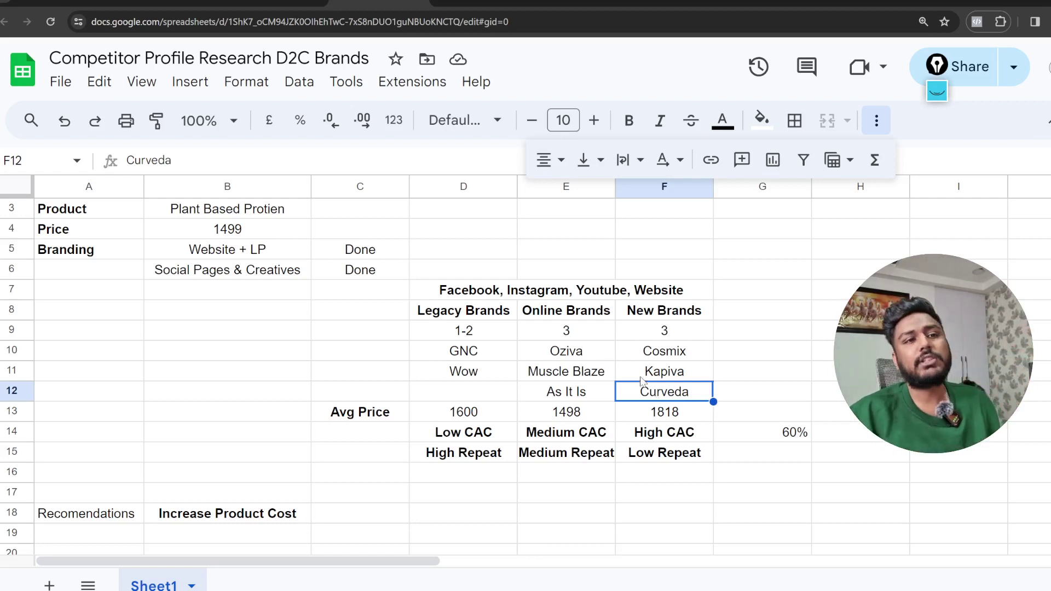
pyautogui.click(468, 333)
pyautogui.doubleClick(471, 352)
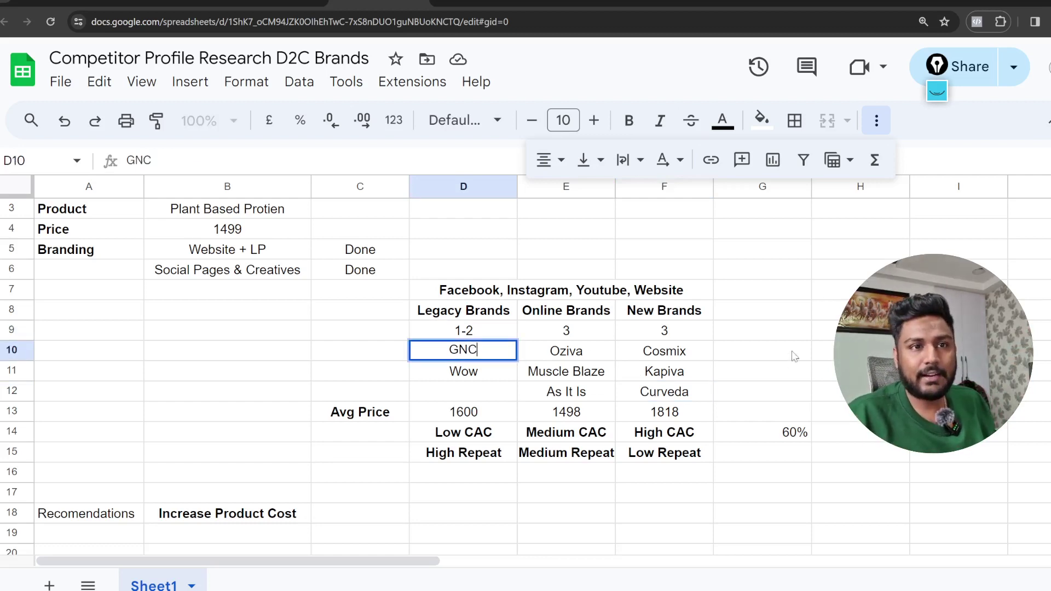
# Enter "Ads Creatives" in H7.
pyautogui.click(830, 289)
pyautogui.write('Ads Creativ')
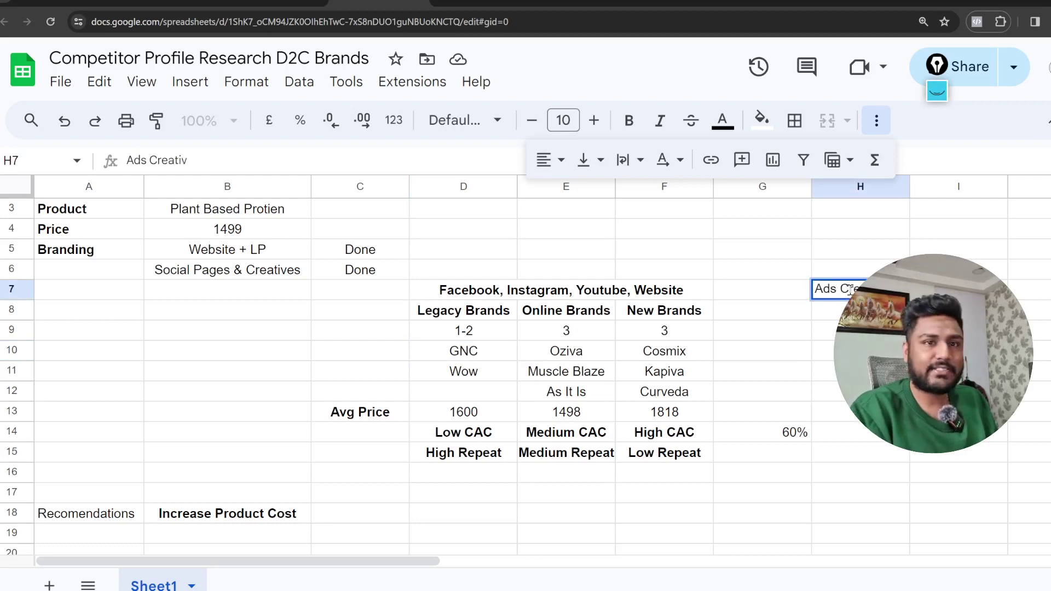
pyautogui.write('es')
pyautogui.press('Tab')
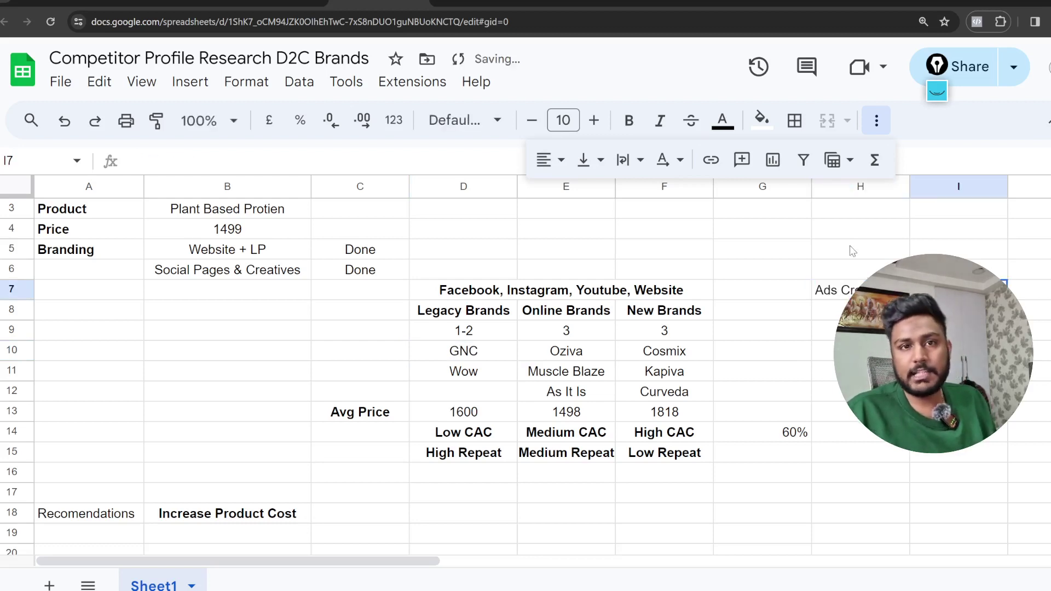
pyautogui.click(835, 289)
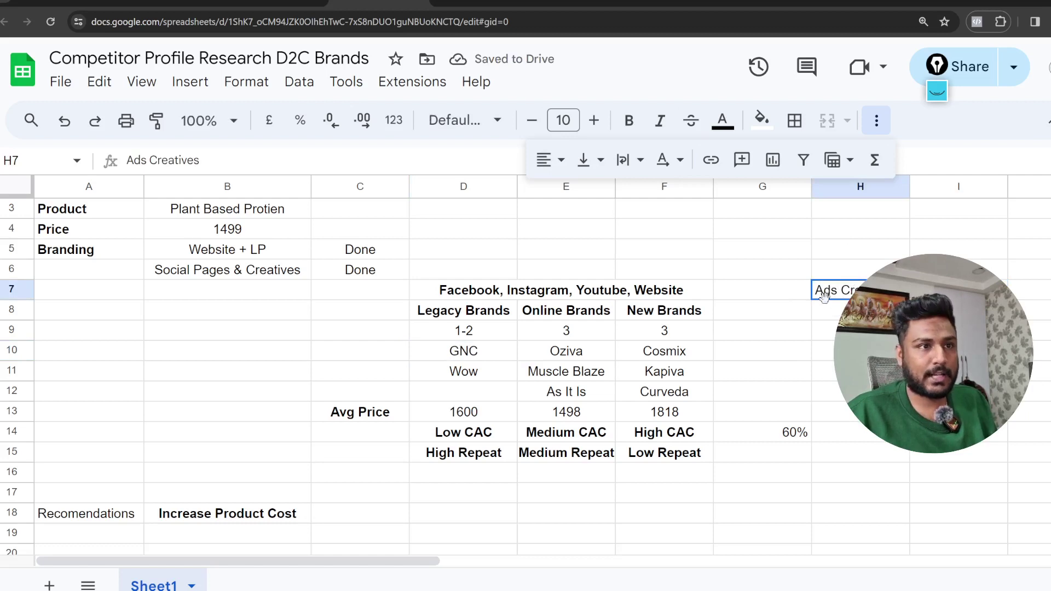
# Enter "Ads Creative" in G8 as a heading beside New Brands.
pyautogui.click(763, 312)
pyautogui.write('Ads Crea')
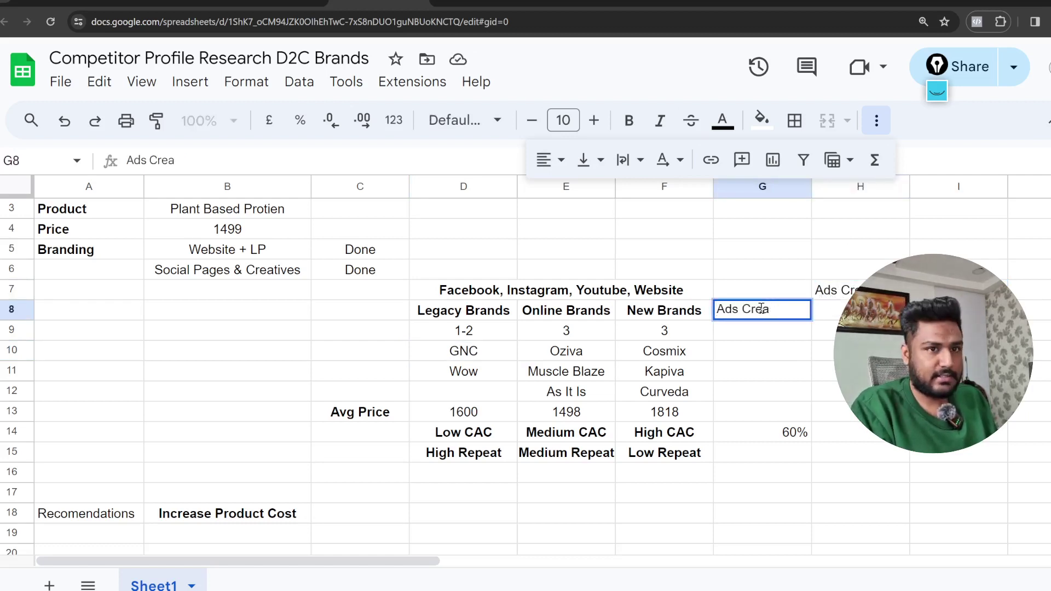
pyautogui.write('dtive')
# Clear the "Ads Creatives" entry in H7 and make the "Ads Creative" heading in G8 bold.
pyautogui.tripleClick(835, 290)
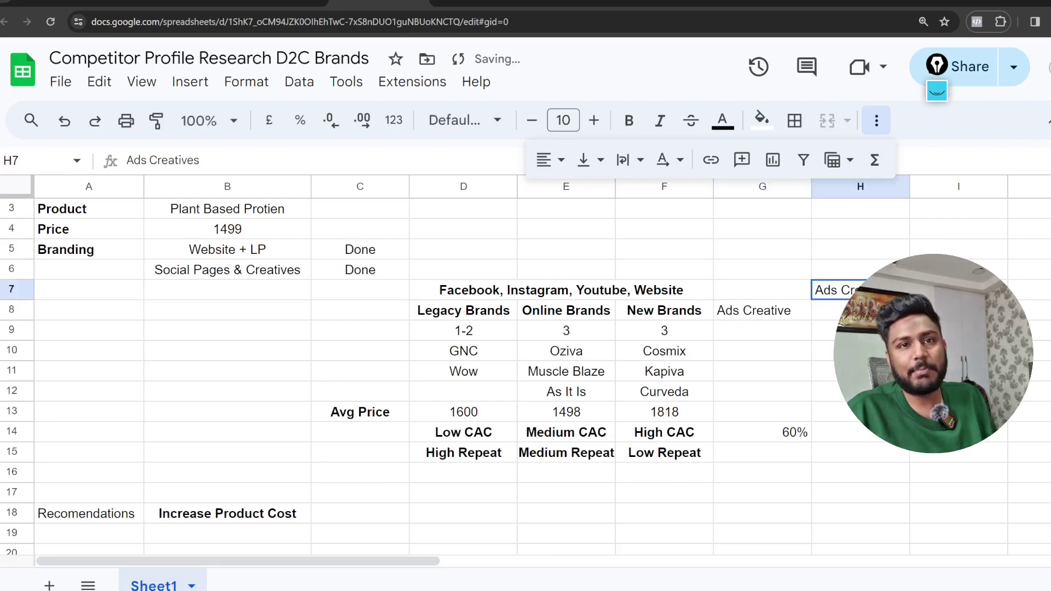
pyautogui.press('BackSpace')
pyautogui.click(832, 330)
pyautogui.click(798, 316)
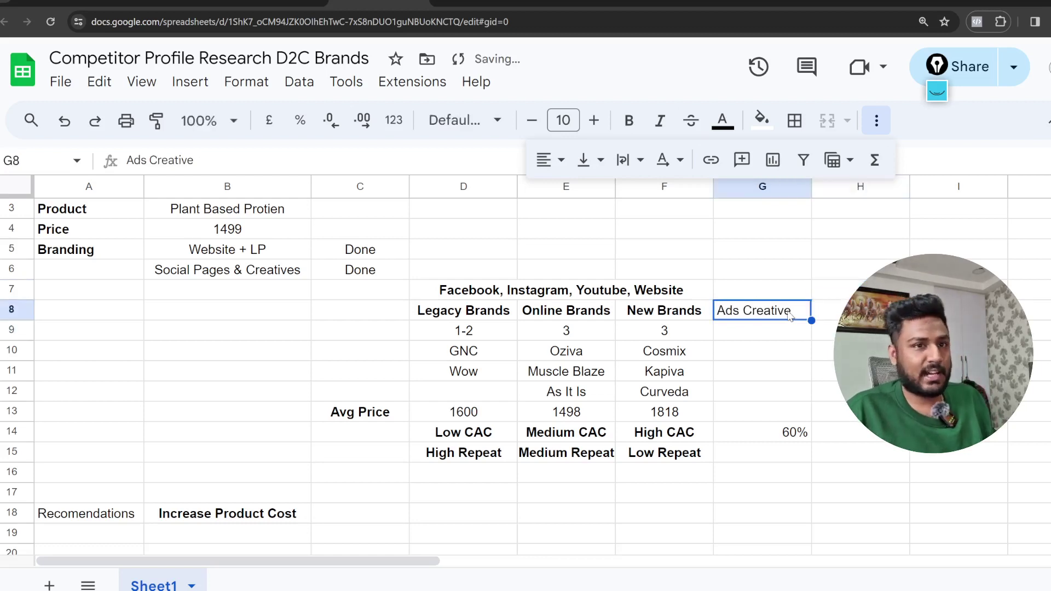
pyautogui.hotkey('ctrl', 'b')
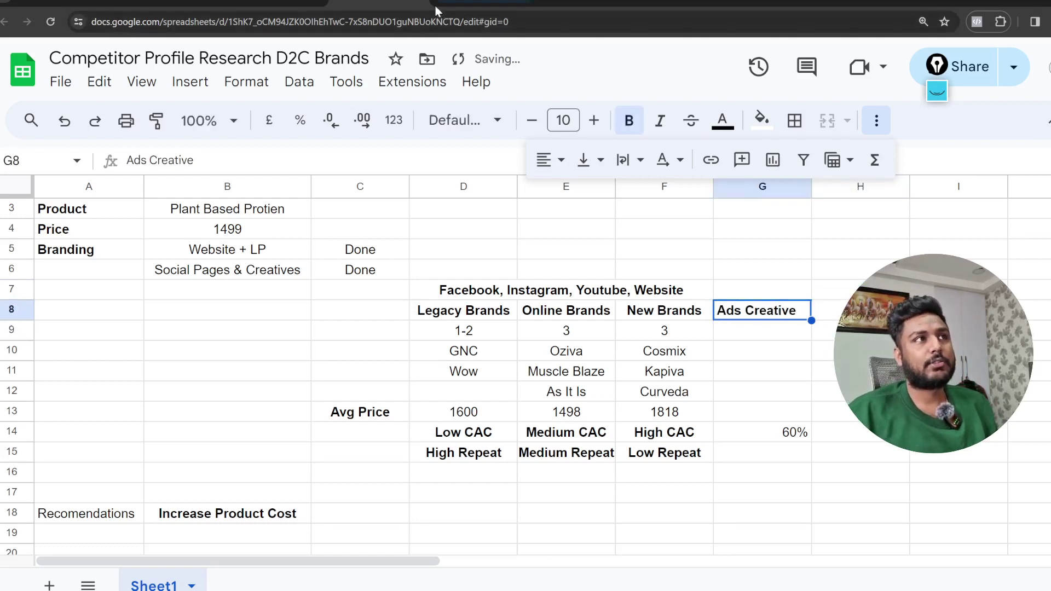
# Switch to the Meta Ad Library, set the ad category to All ads and search for "gnc" to open GNC Live Well's ads.
pyautogui.click(169, 1)
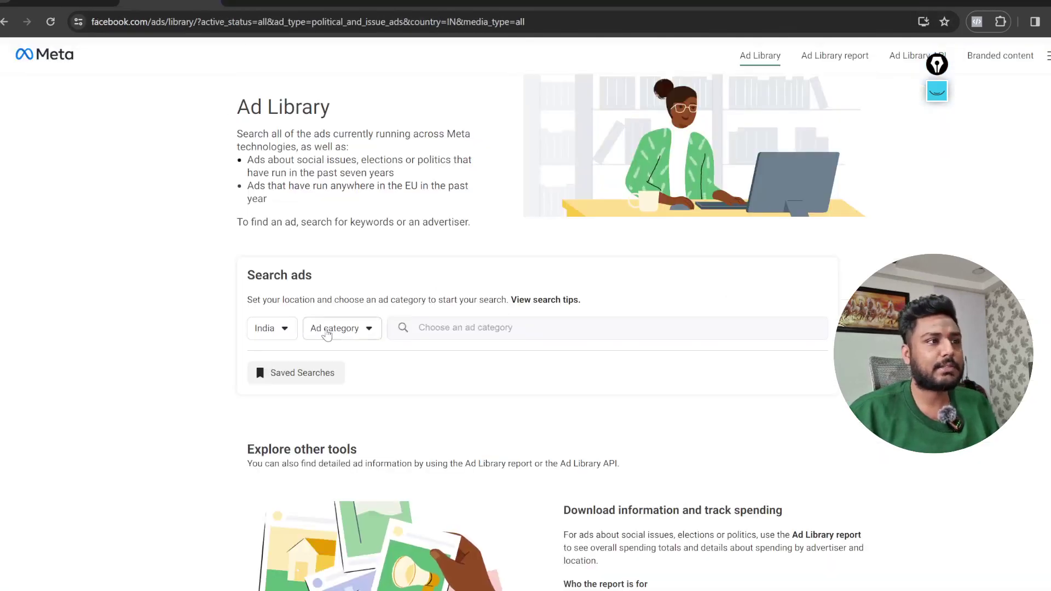
pyautogui.click(329, 328)
pyautogui.click(417, 390)
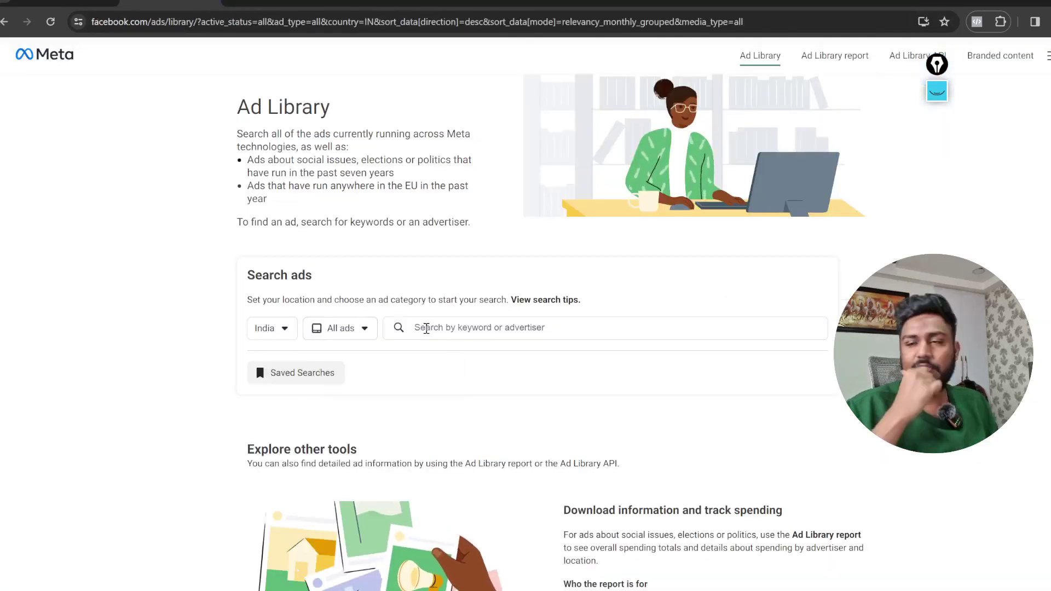
pyautogui.click(426, 328)
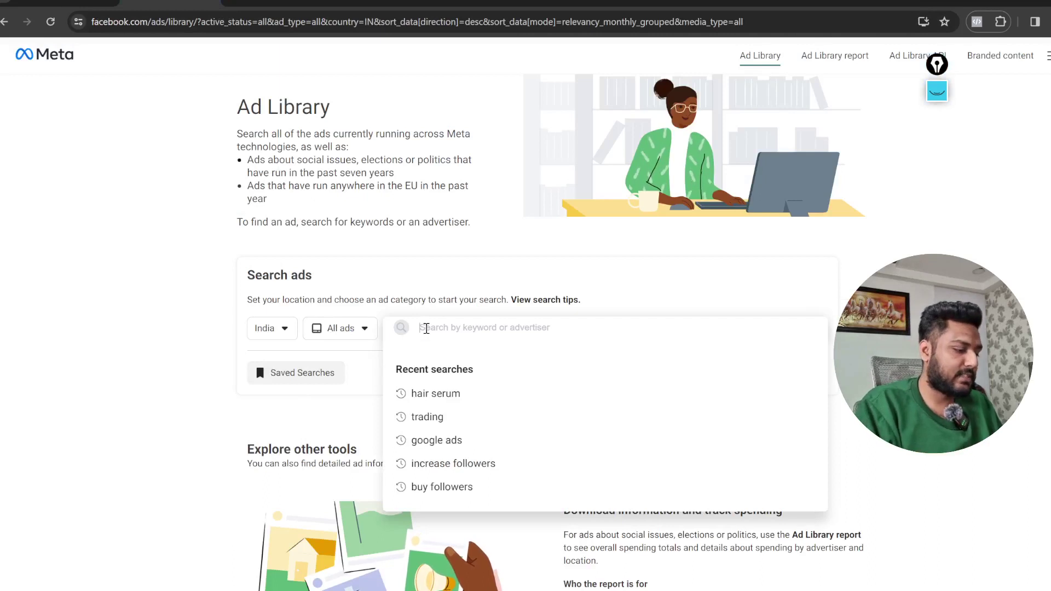
pyautogui.write('gnc')
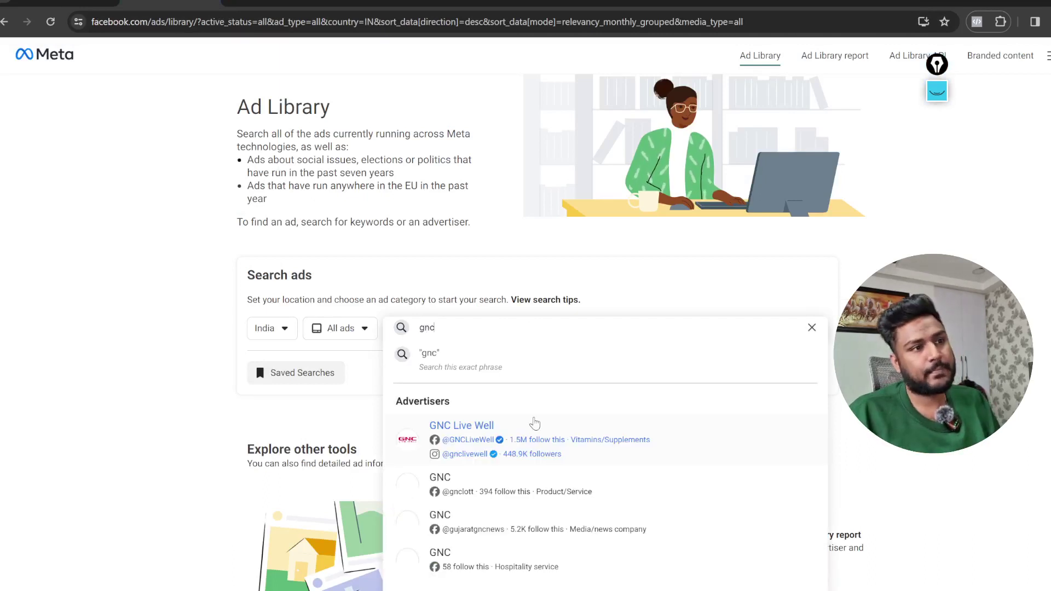
pyautogui.click(507, 428)
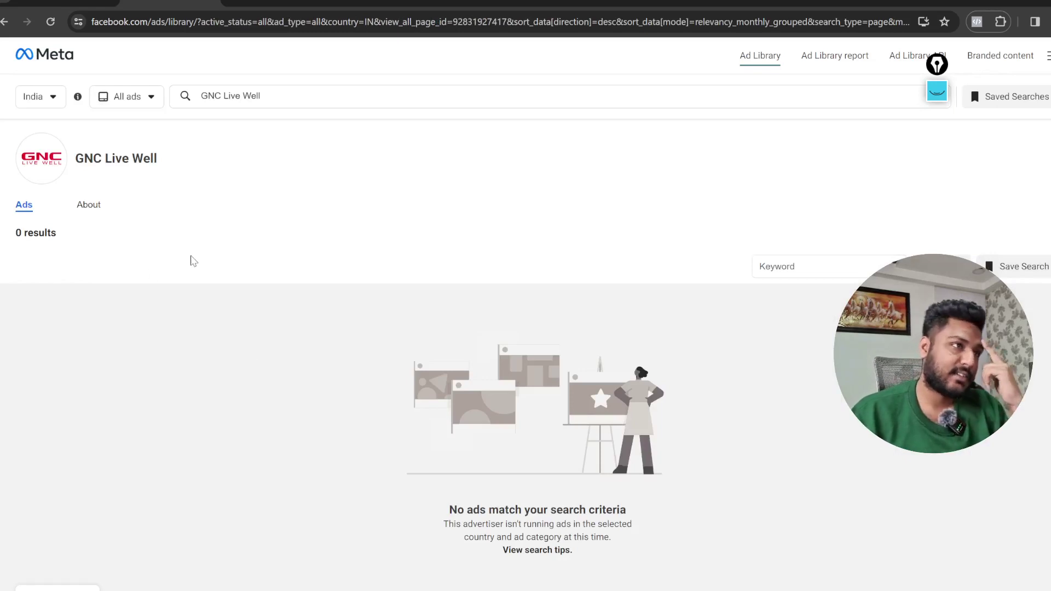
pyautogui.click(201, 97)
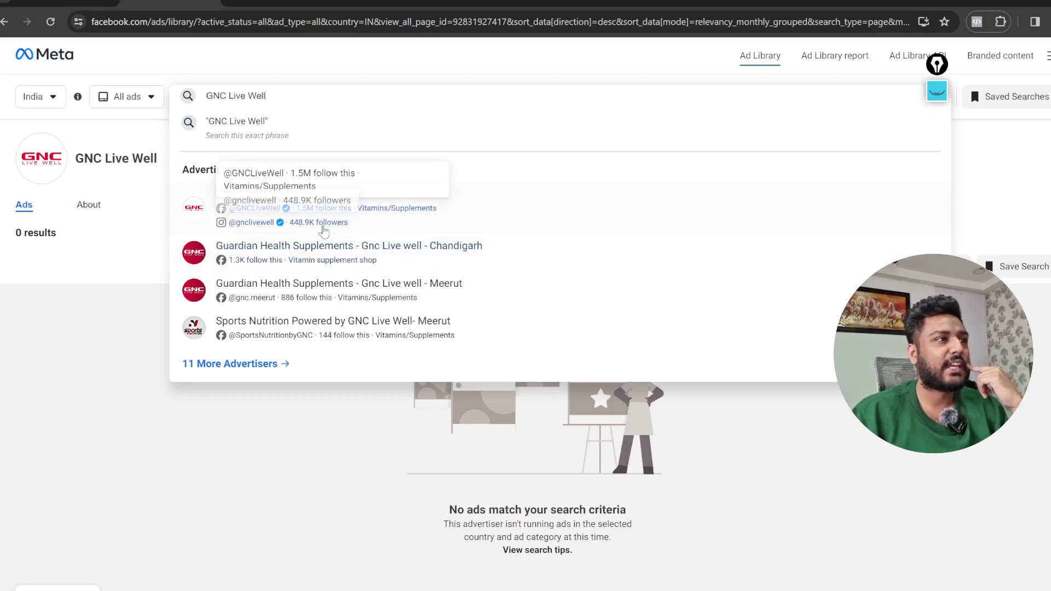
pyautogui.press('BackSpace')
pyautogui.press('BackSpace')
pyautogui.press('BackSpace')
pyautogui.press('BackSpace')
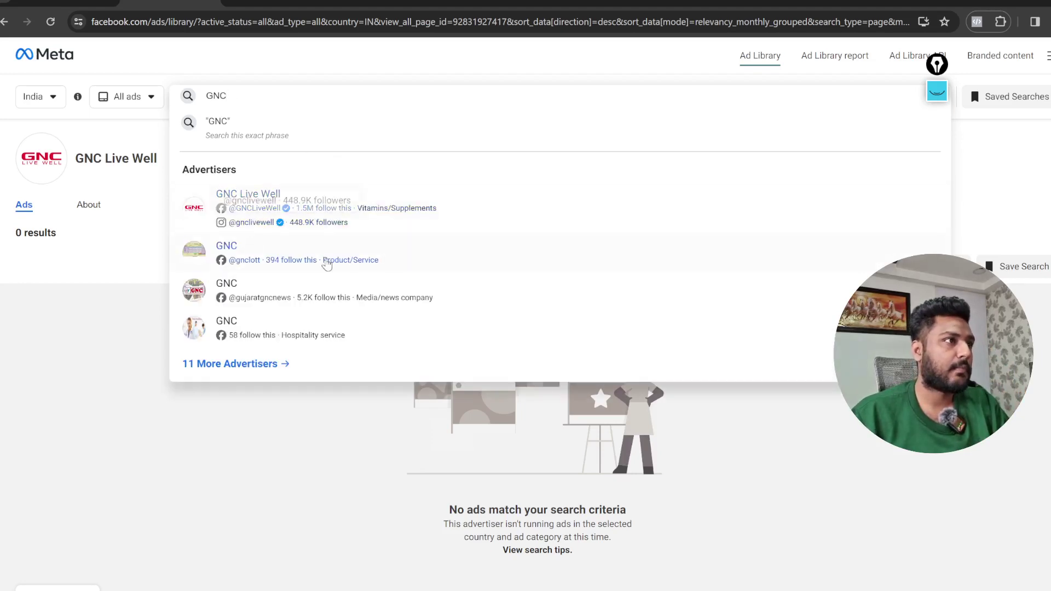
pyautogui.scroll(-2, 492, 358)
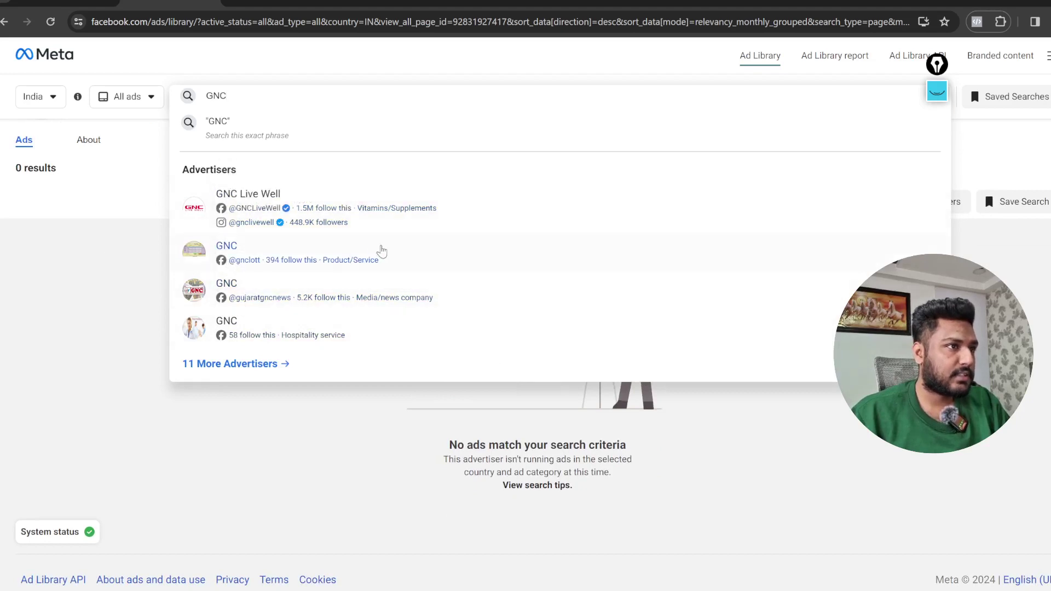
pyautogui.press('BackSpace')
pyautogui.press('BackSpace')
pyautogui.press('BackSpace')
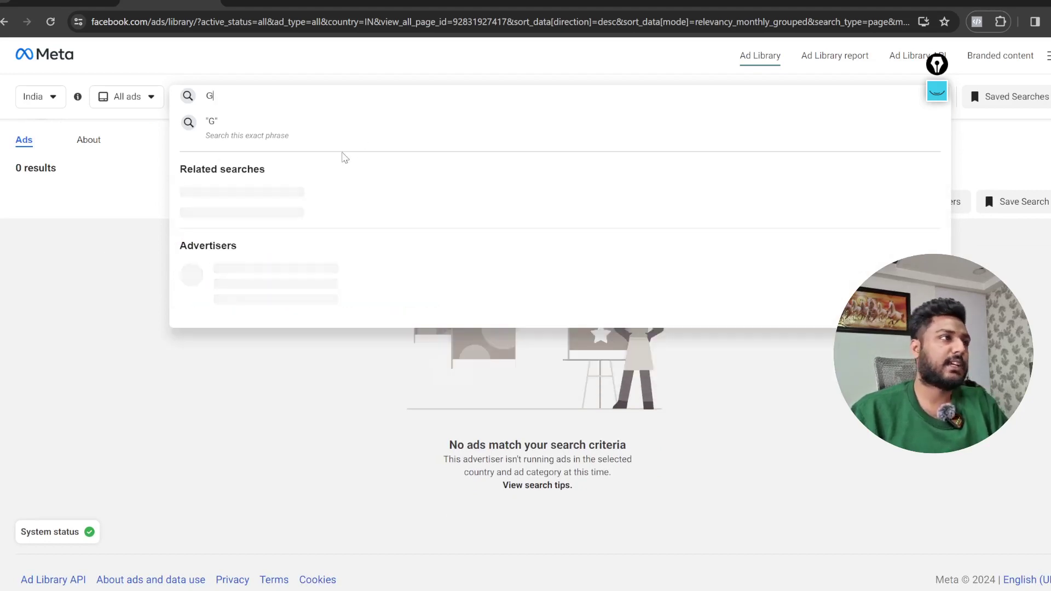
pyautogui.write('plant protien')
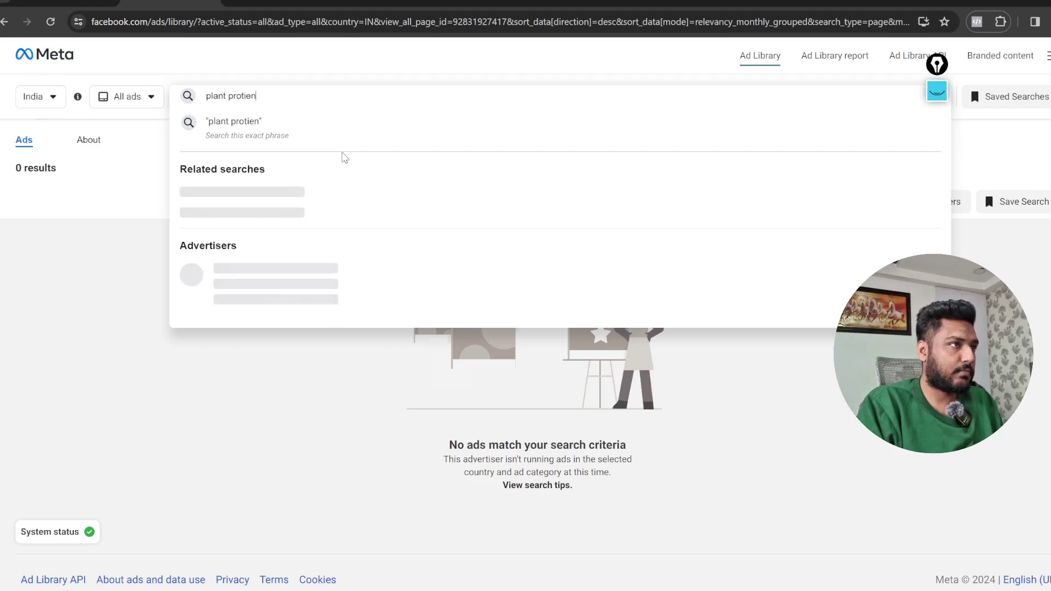
pyautogui.press('Escape')
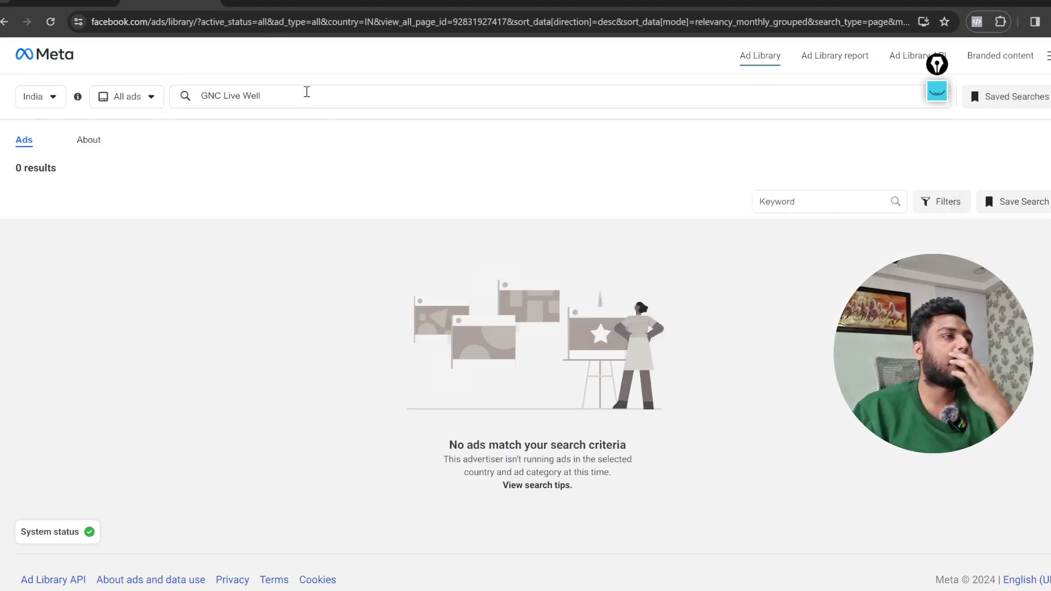
# Search the Ad Library for ads matching the keyword "plant protien" in India.
pyautogui.click(269, 98)
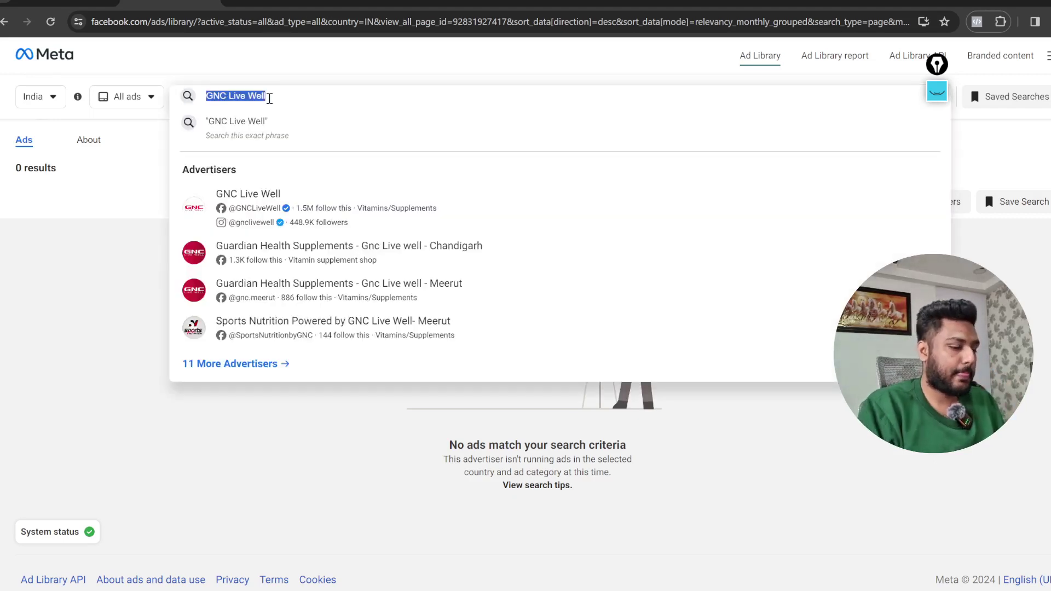
pyautogui.write('pl')
pyautogui.press('BackSpace')
pyautogui.write('lant protient')
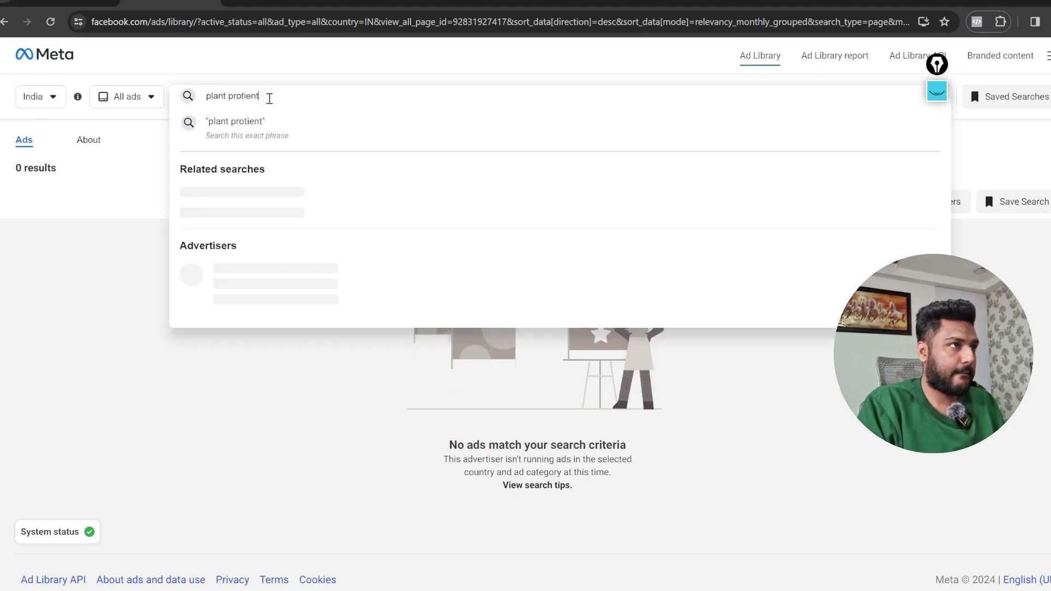
pyautogui.press('Return')
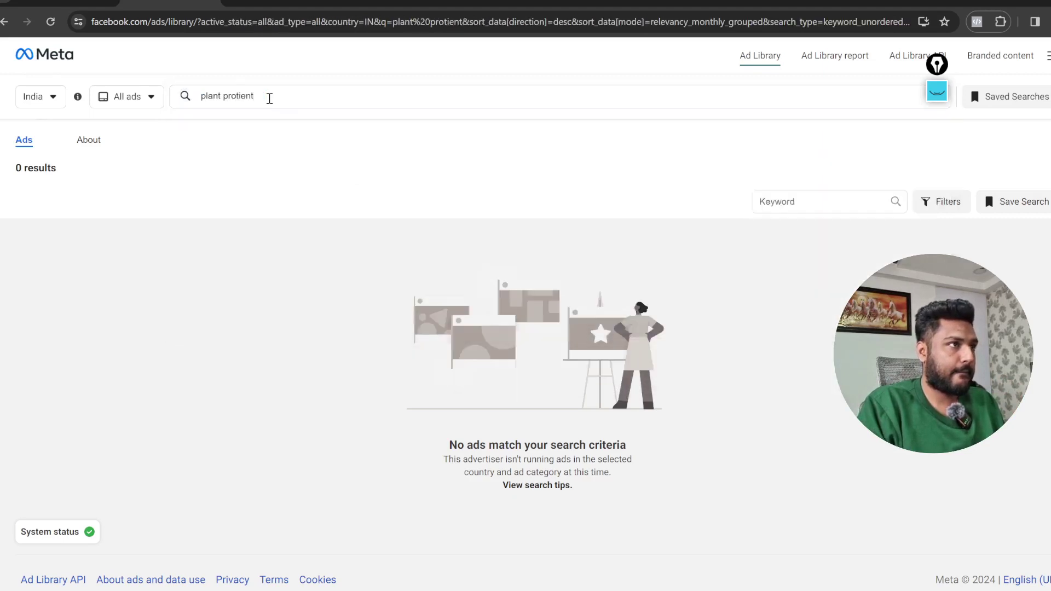
pyautogui.press('BackSpace')
pyautogui.press('Return')
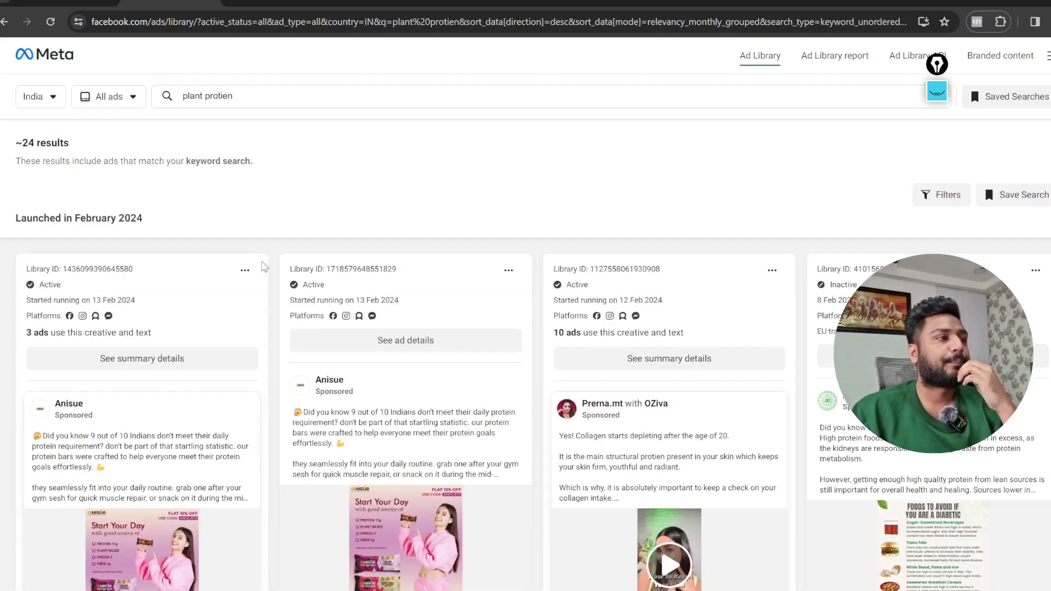
# Examine the creatives of the plant protein ads launched in February 2024 and play the OZiva collagen video ad.
pyautogui.scroll(-1, 539, 343)
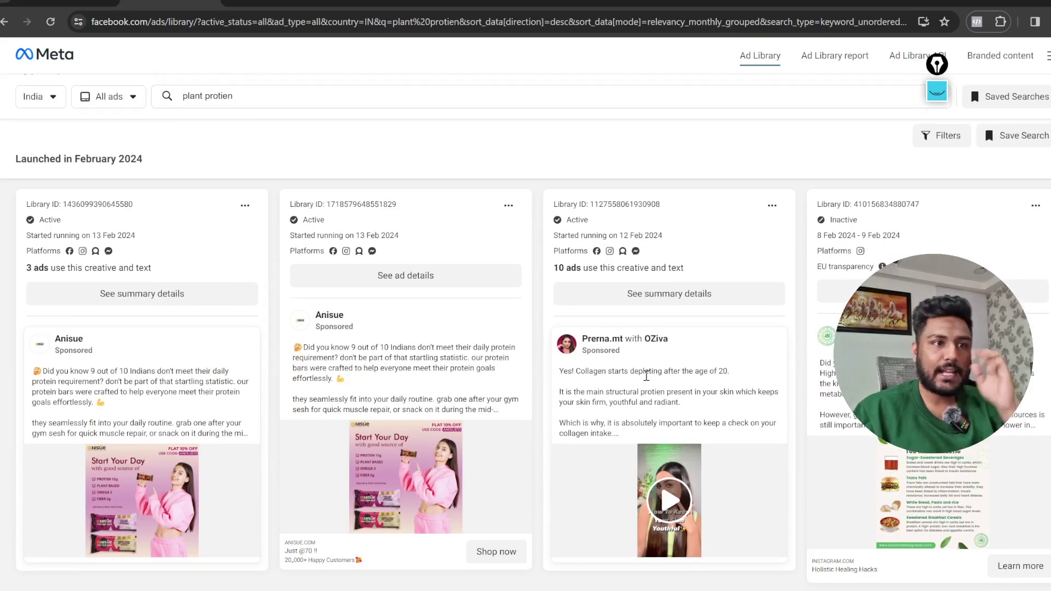
pyautogui.scroll(-1, 661, 349)
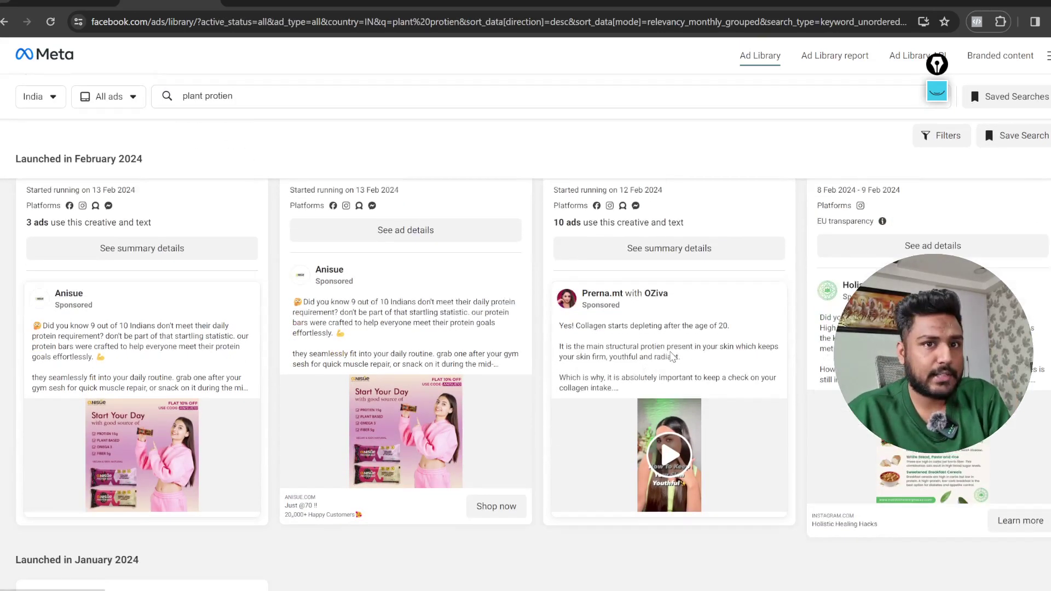
pyautogui.click(679, 434)
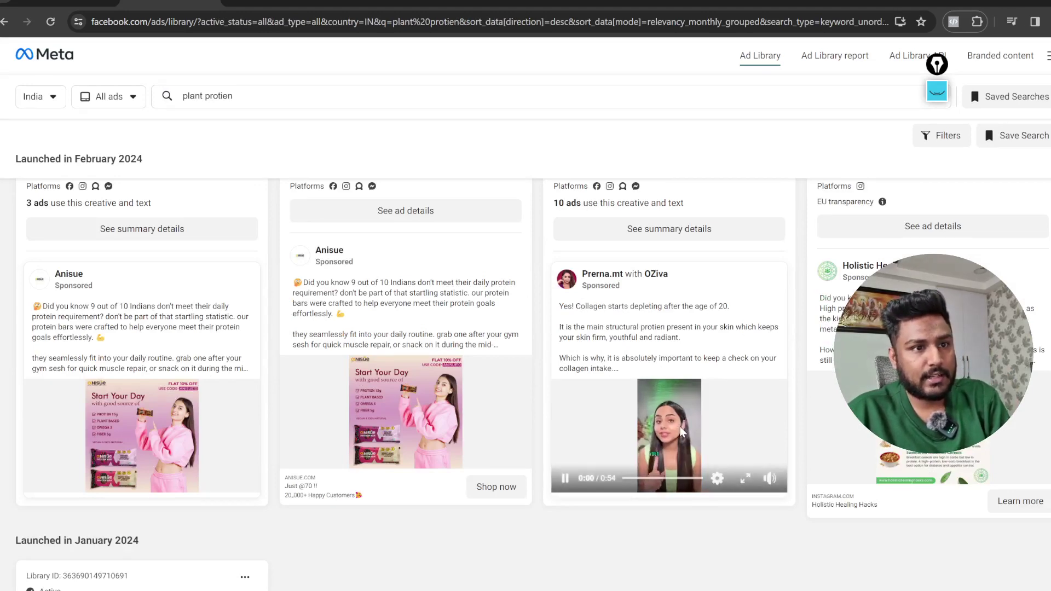
pyautogui.scroll(-3, 671, 437)
pyautogui.scroll(5, 670, 439)
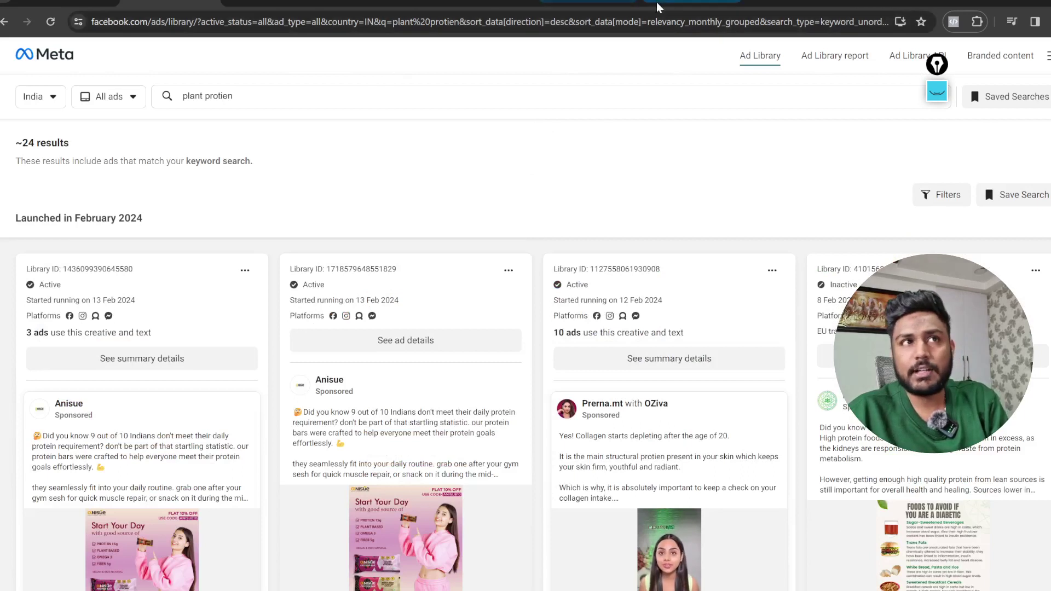
# Search for "OZiva" and open the ads of the verified OZiva Health/Beauty advertiser.
pyautogui.tripleClick(396, 102)
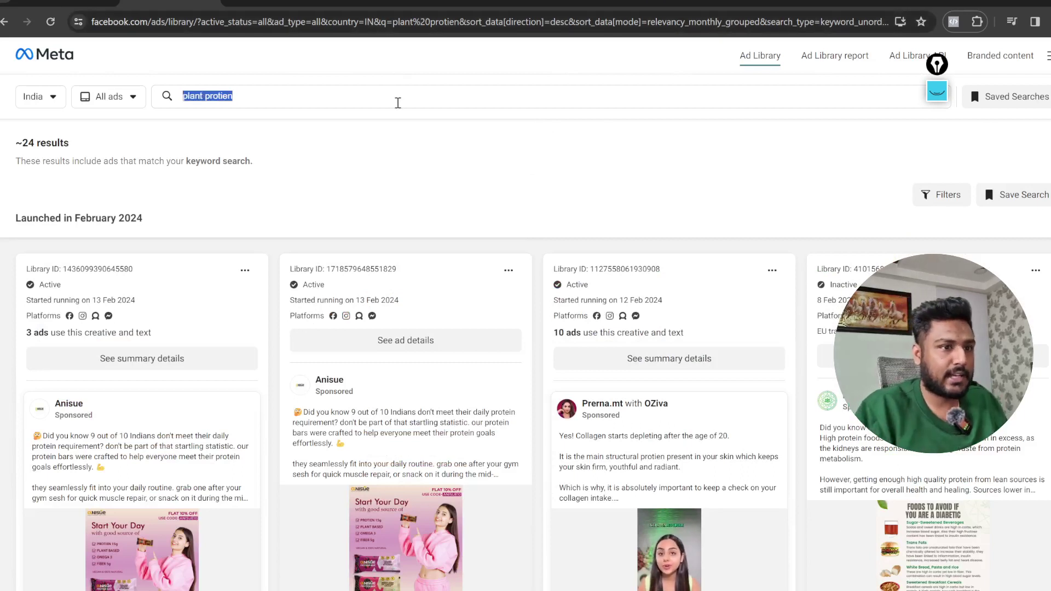
pyautogui.write('OZiva')
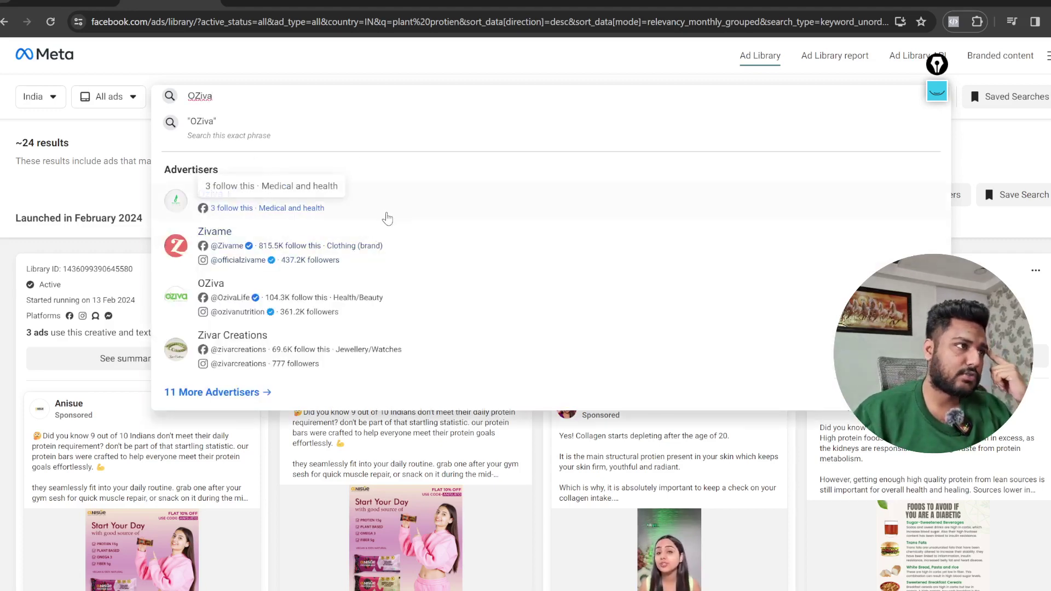
pyautogui.click(426, 304)
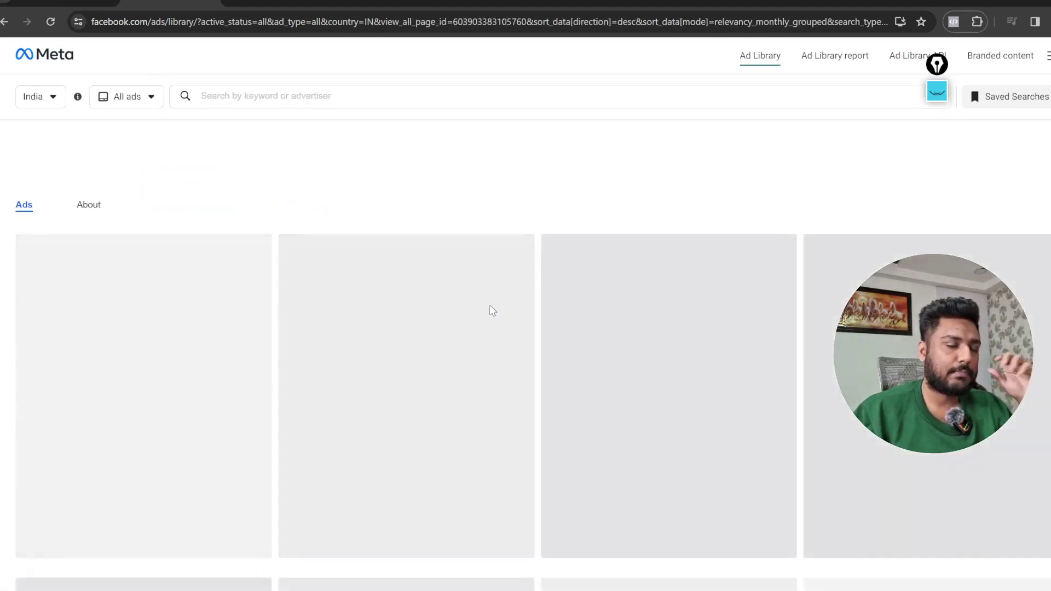
# Examine OZiva's ads launched in February 2024, comparing the carousel, image and video creatives and their offers.
pyautogui.scroll(-6, 523, 219)
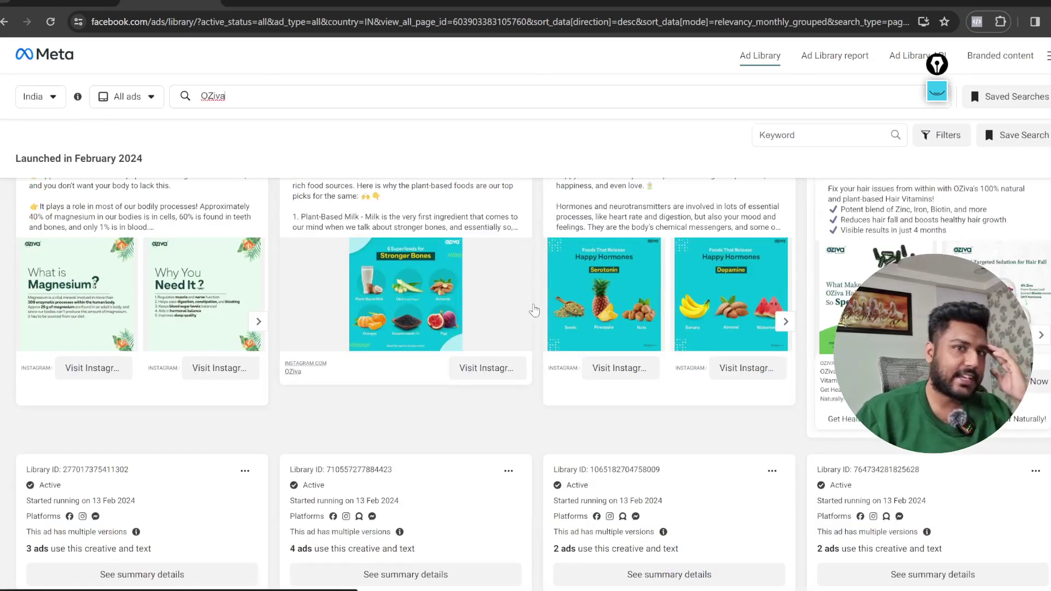
pyautogui.scroll(-1, 536, 311)
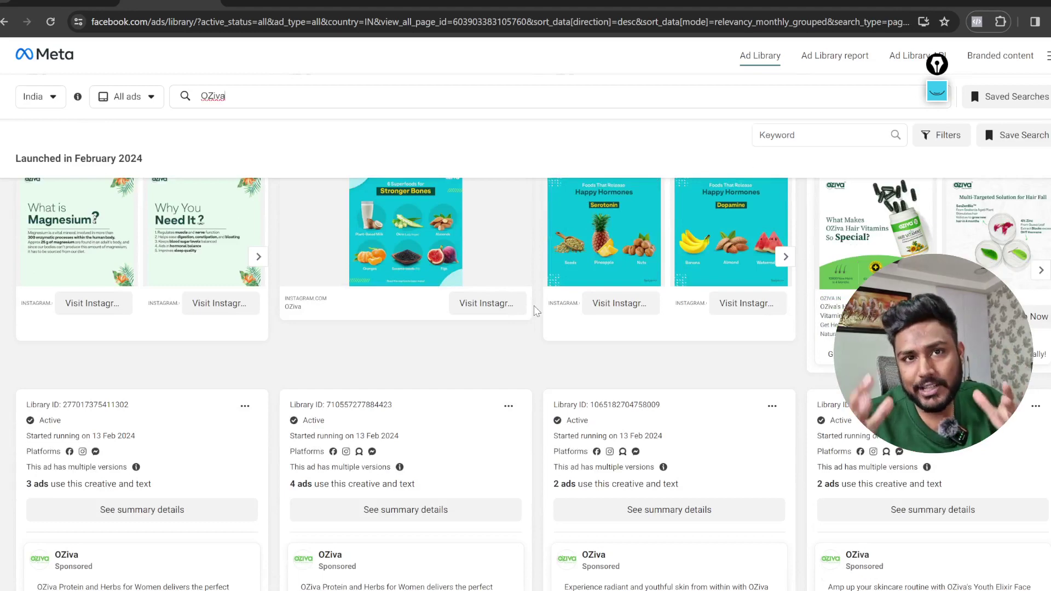
pyautogui.scroll(-5, 535, 311)
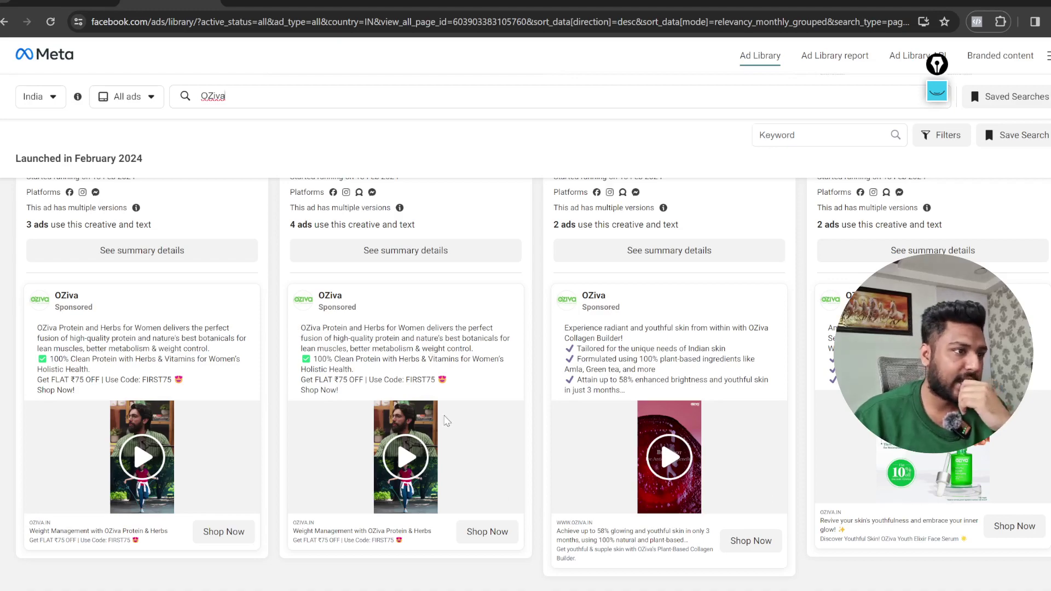
pyautogui.scroll(-15, 592, 446)
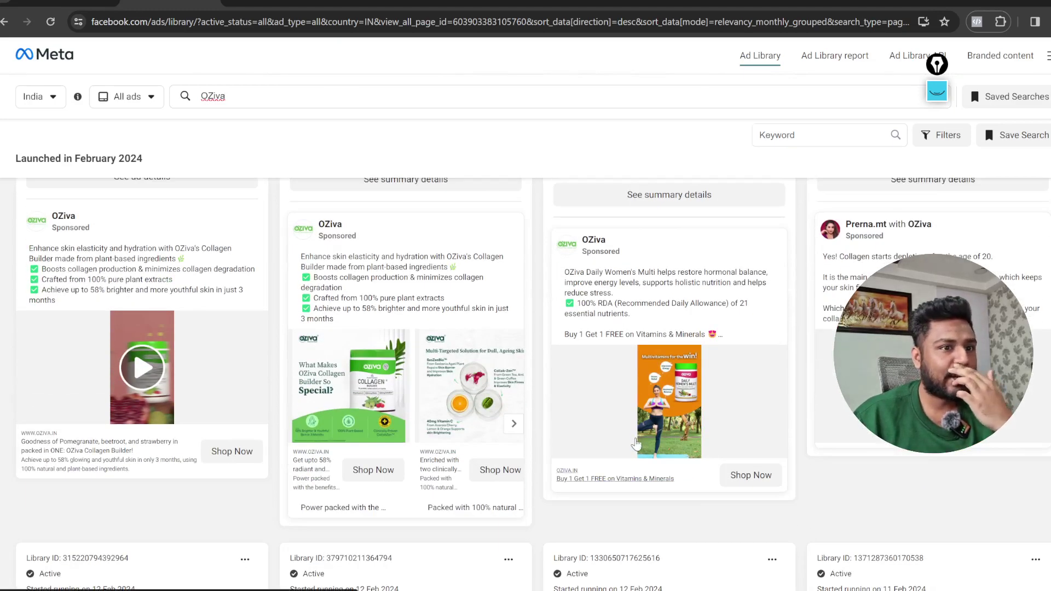
pyautogui.scroll(-7, 635, 444)
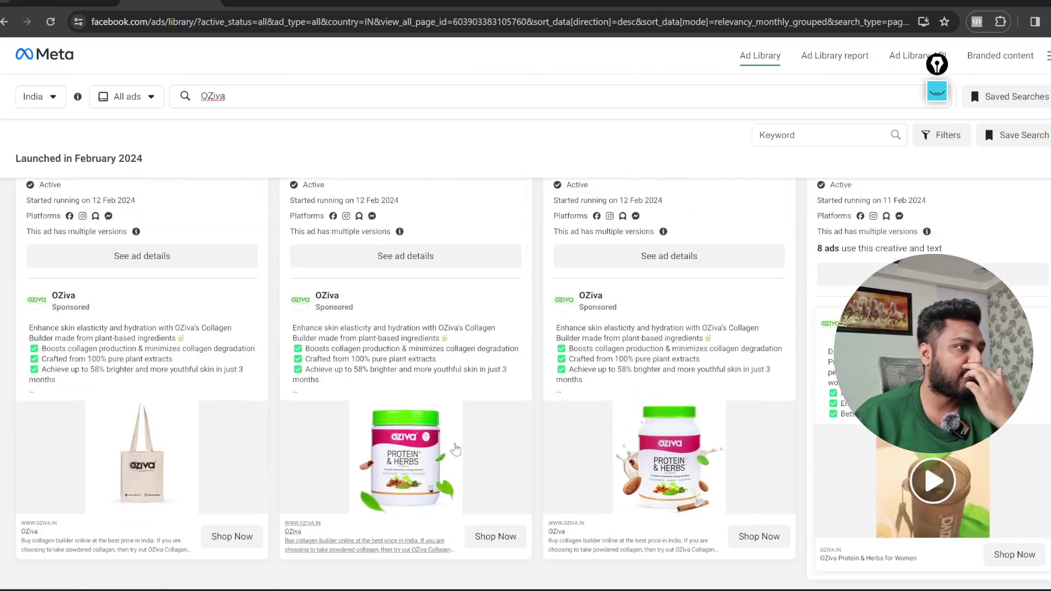
pyautogui.scroll(-3, 724, 448)
pyautogui.scroll(-10, 542, 442)
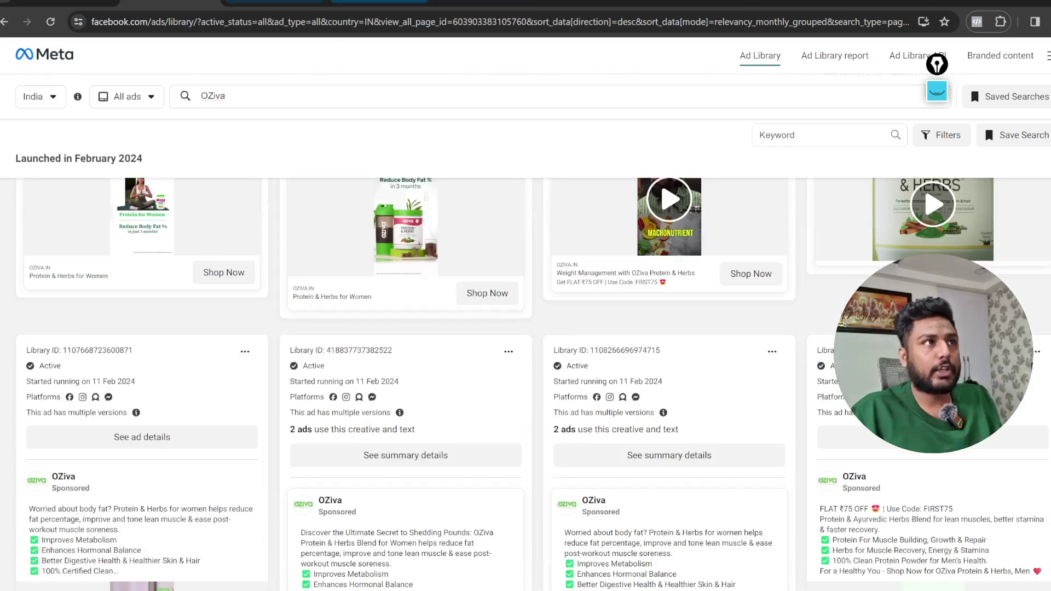
# Switch back to the competitor spreadsheet and enter "UGC" in G10 under Ads Creative.
pyautogui.click(382, 1)
pyautogui.click(782, 350)
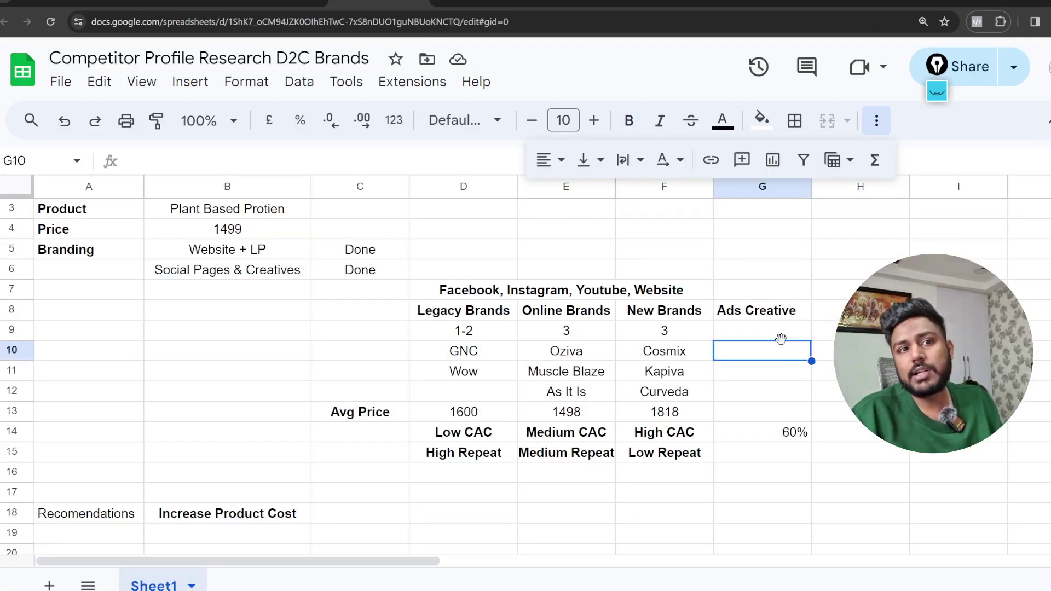
pyautogui.click(563, 359)
pyautogui.click(776, 353)
pyautogui.press('Return')
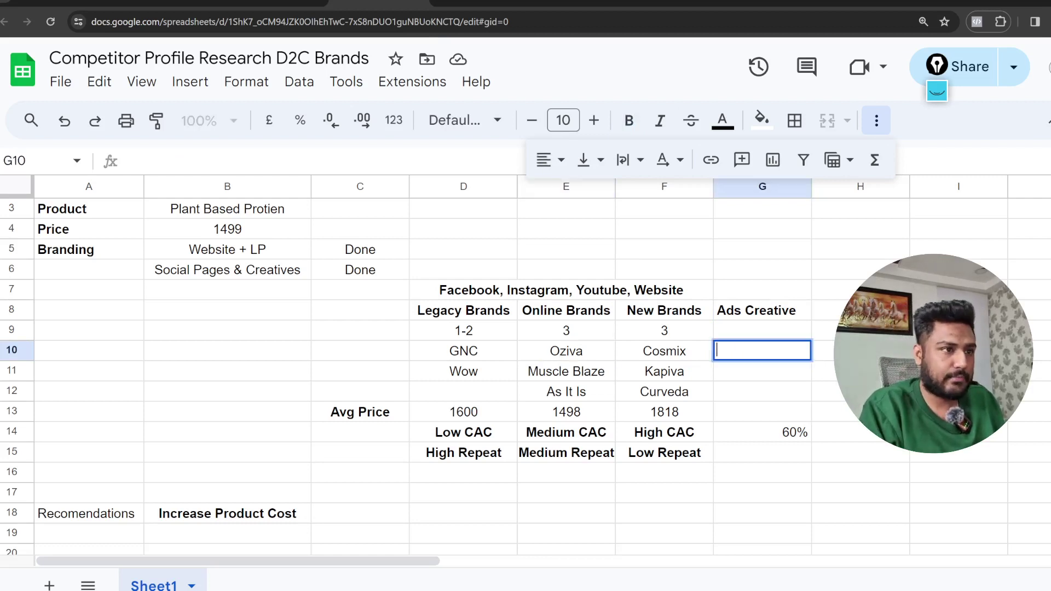
pyautogui.write('U')
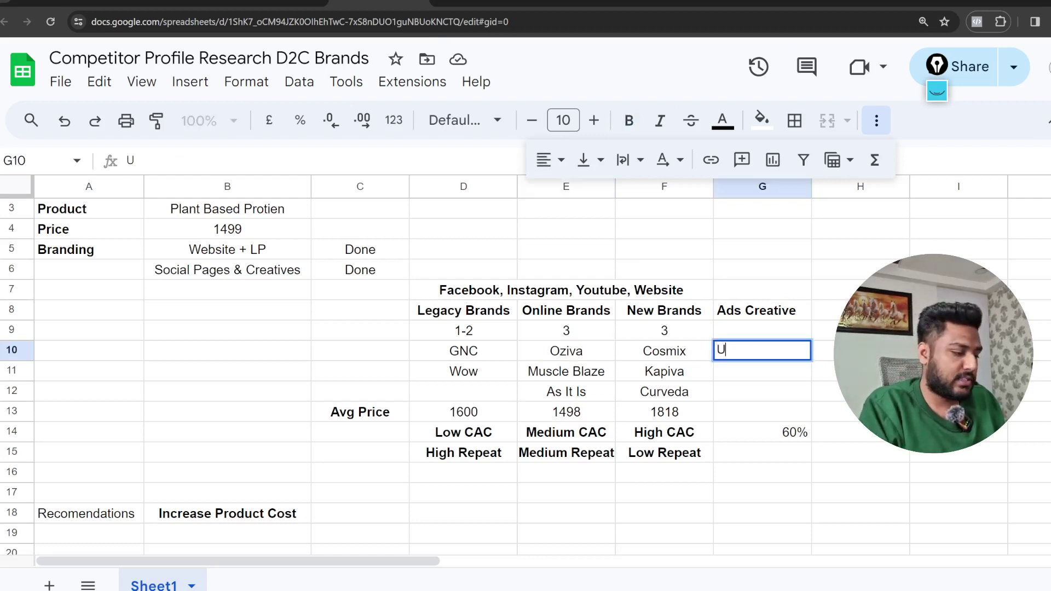
pyautogui.write('GC')
# Centre the 60% value in G14 and all of column G horizontally.
pyautogui.click(785, 438)
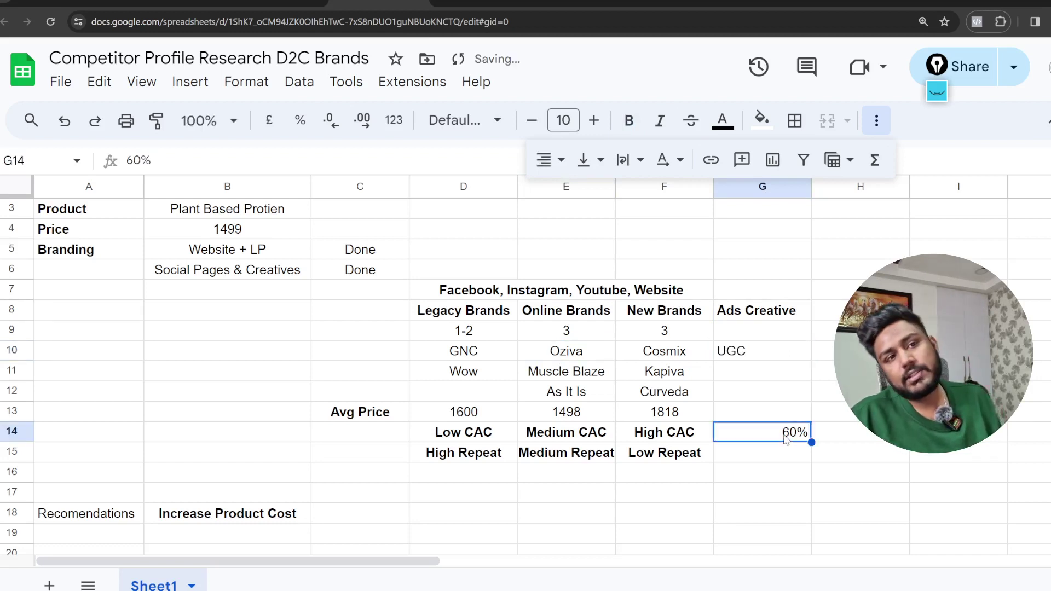
pyautogui.click(547, 160)
pyautogui.click(582, 197)
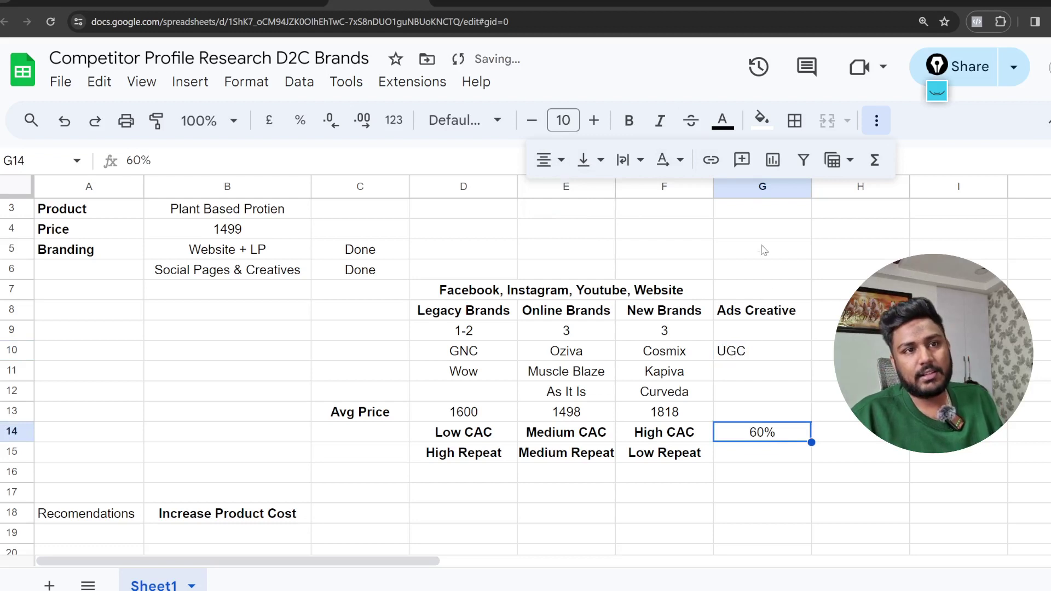
pyautogui.click(762, 186)
pyautogui.click(548, 160)
pyautogui.click(581, 197)
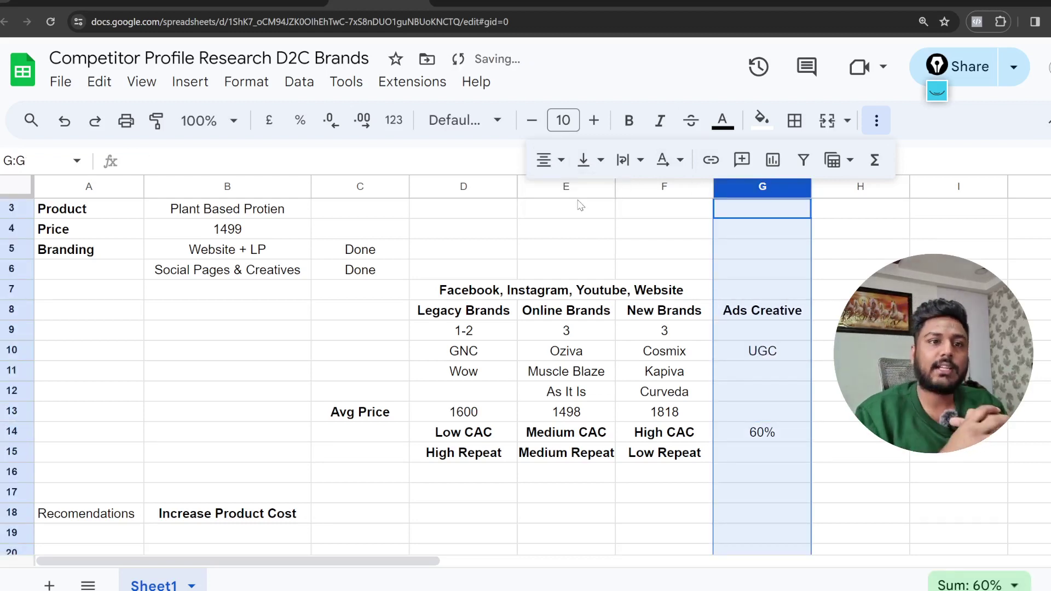
# Enter "Influencer Marketing" in G11 under Ads Creative.
pyautogui.click(762, 372)
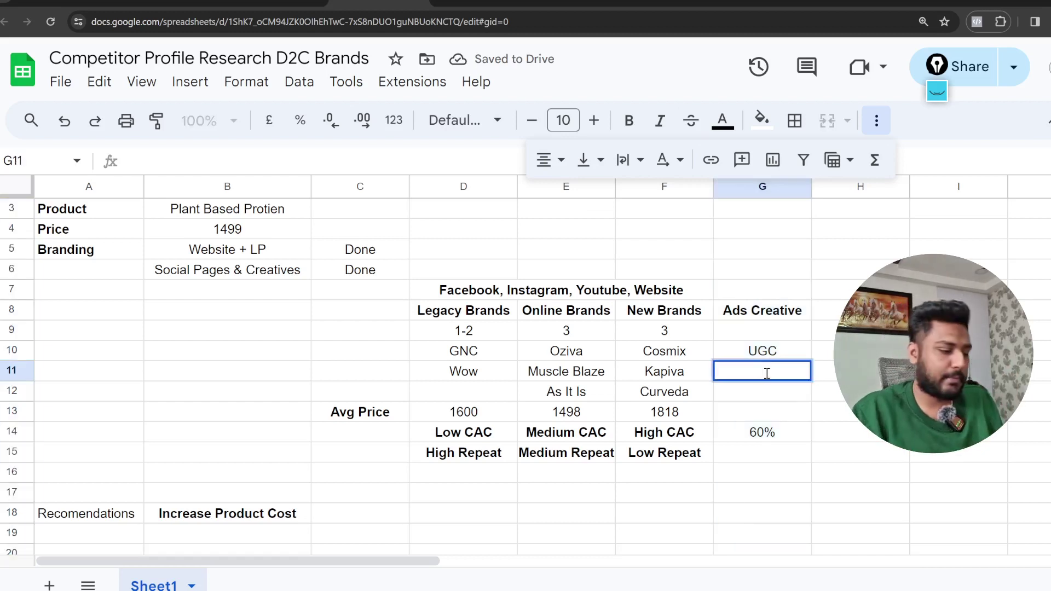
pyautogui.write('Influ')
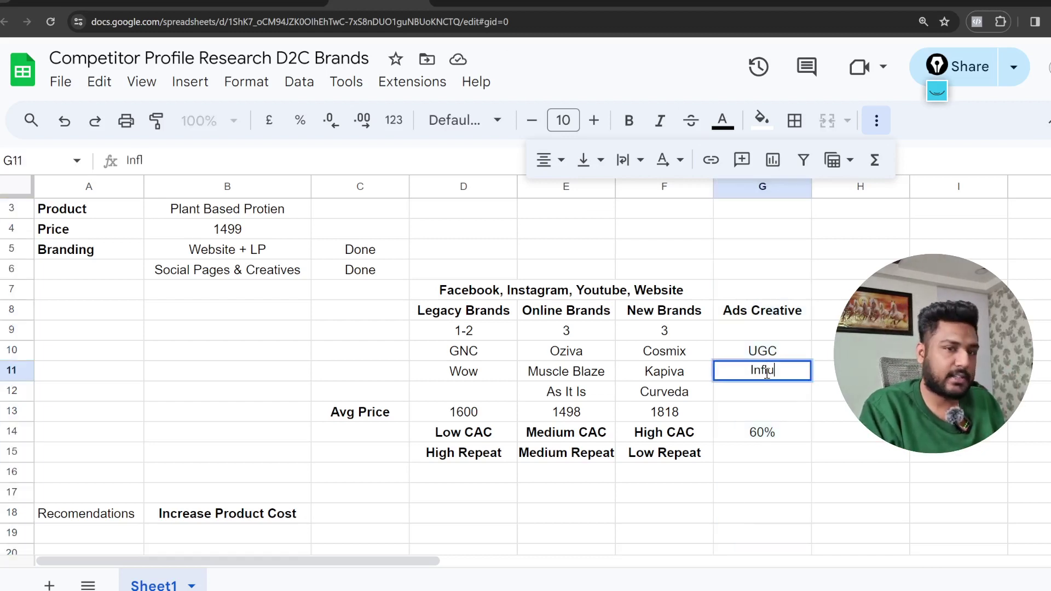
pyautogui.write('ence')
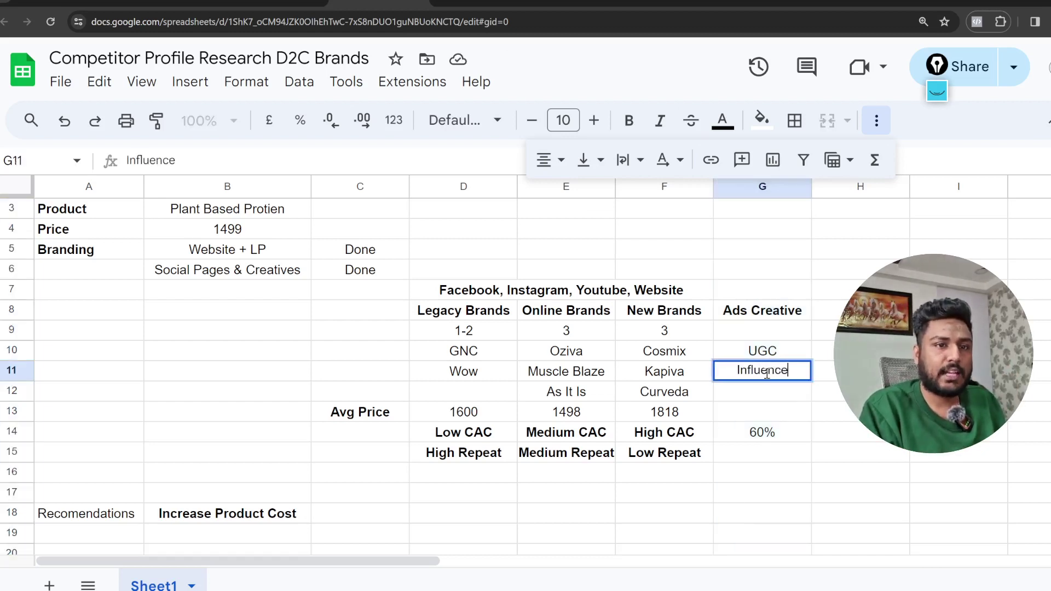
pyautogui.write('r marke')
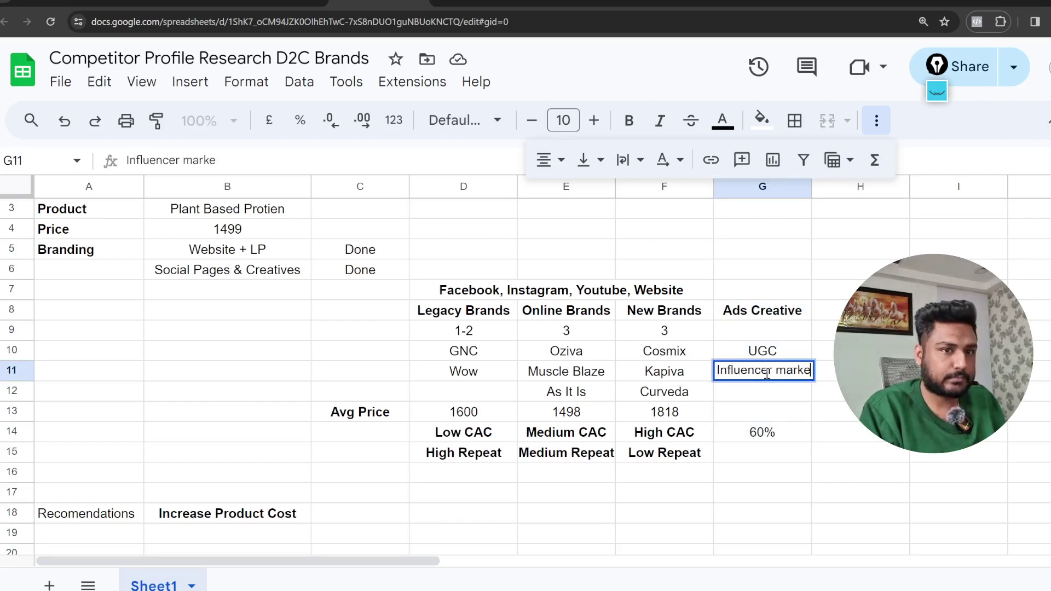
pyautogui.press('BackSpace')
pyautogui.press('BackSpace')
pyautogui.press('BackSpace')
pyautogui.press('BackSpace')
pyautogui.press('BackSpace')
pyautogui.write('mar')
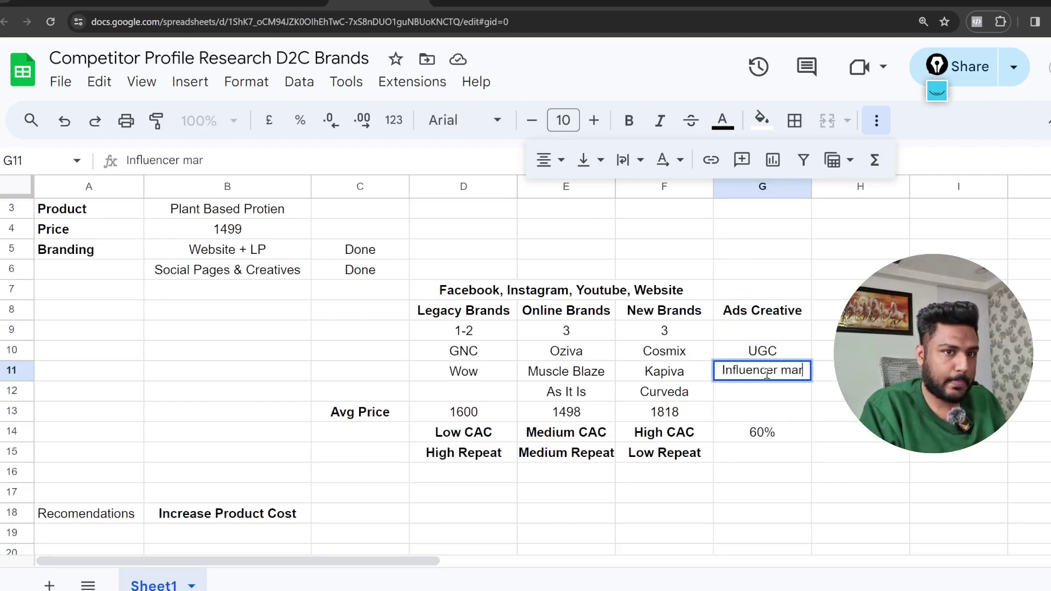
pyautogui.write('keiting')
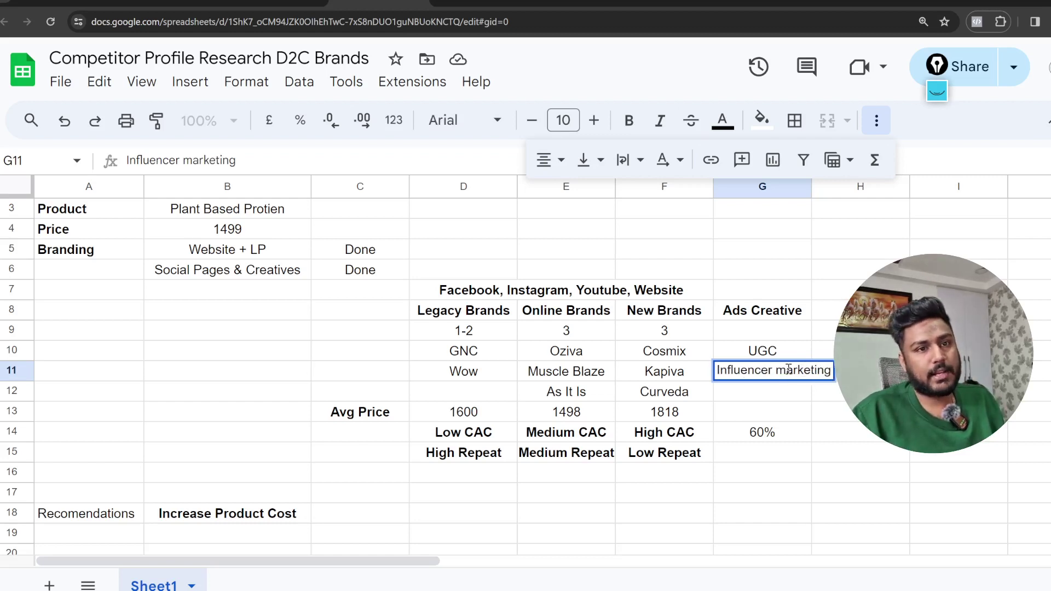
pyautogui.click(787, 370)
pyautogui.press('BackSpace')
pyautogui.write('M')
pyautogui.click(802, 330)
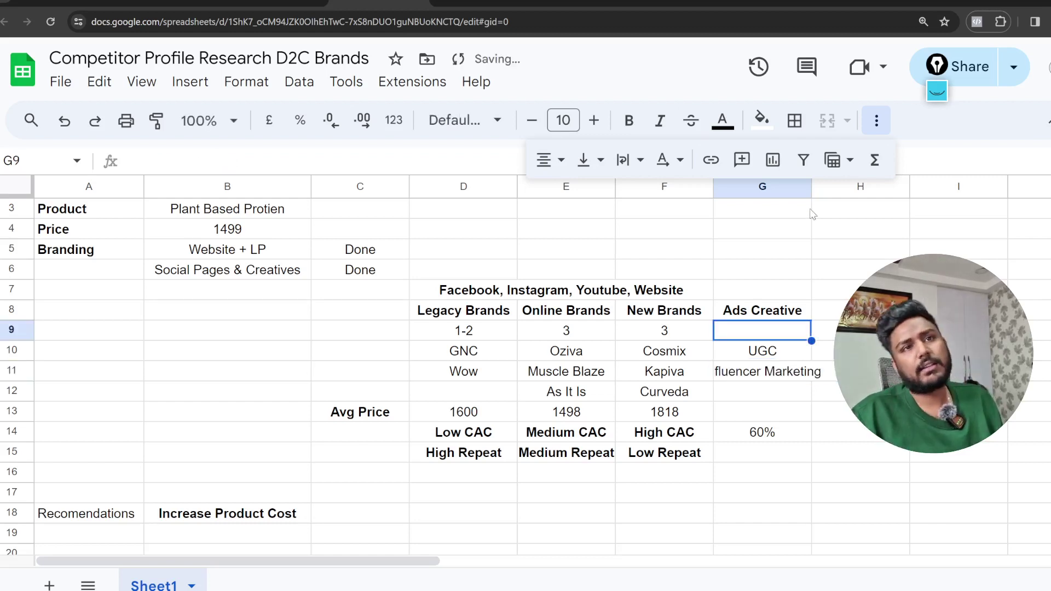
# Widen column G enough to fit the full "Influencer Marketing" text.
pyautogui.moveTo(820, 188); pyautogui.dragTo(843, 188)
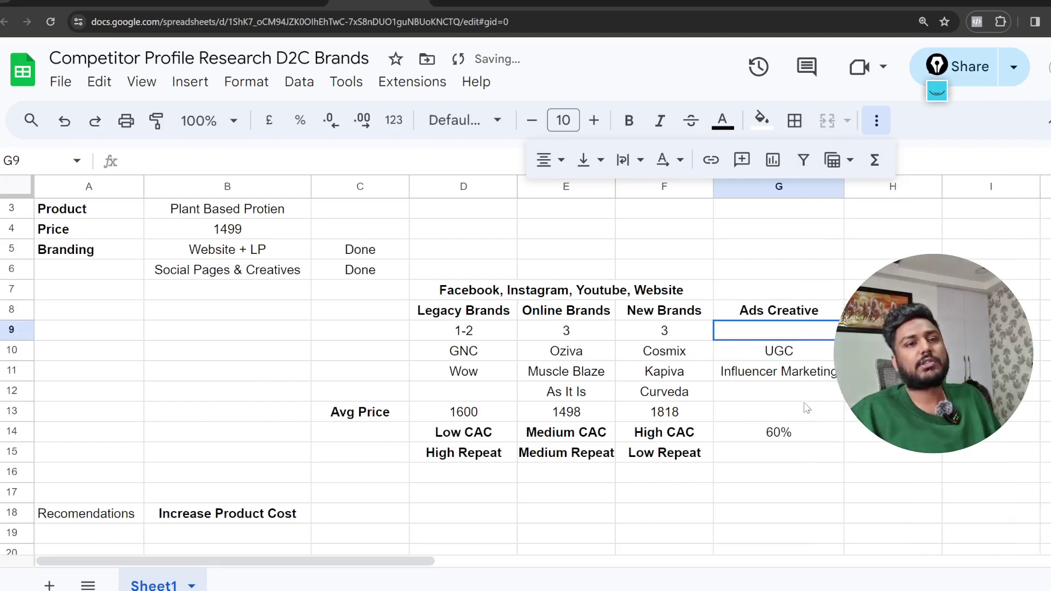
pyautogui.click(835, 398)
pyautogui.click(876, 392)
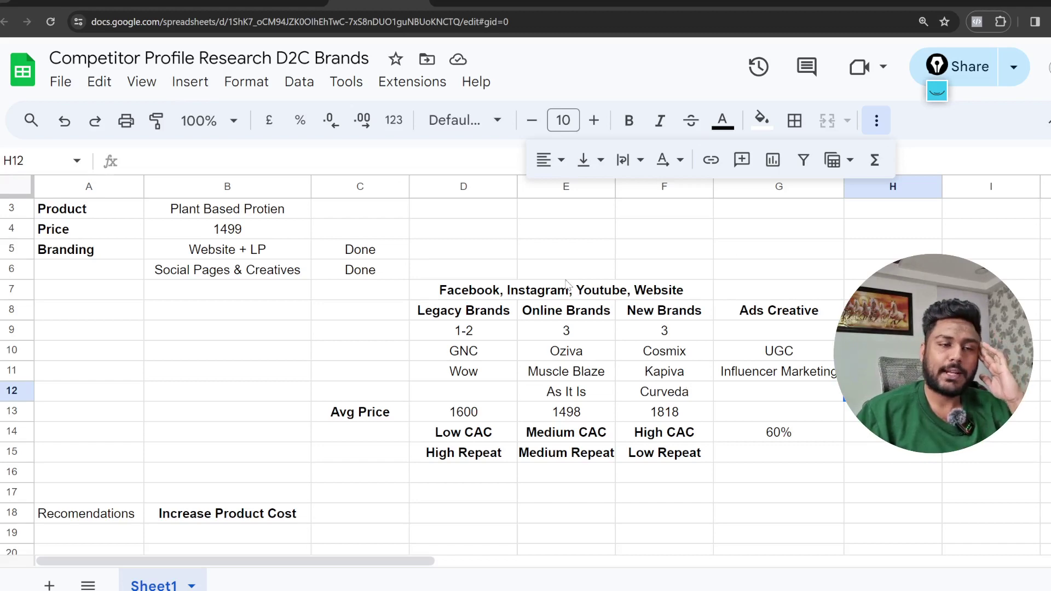
pyautogui.scroll(-1, 414, 334)
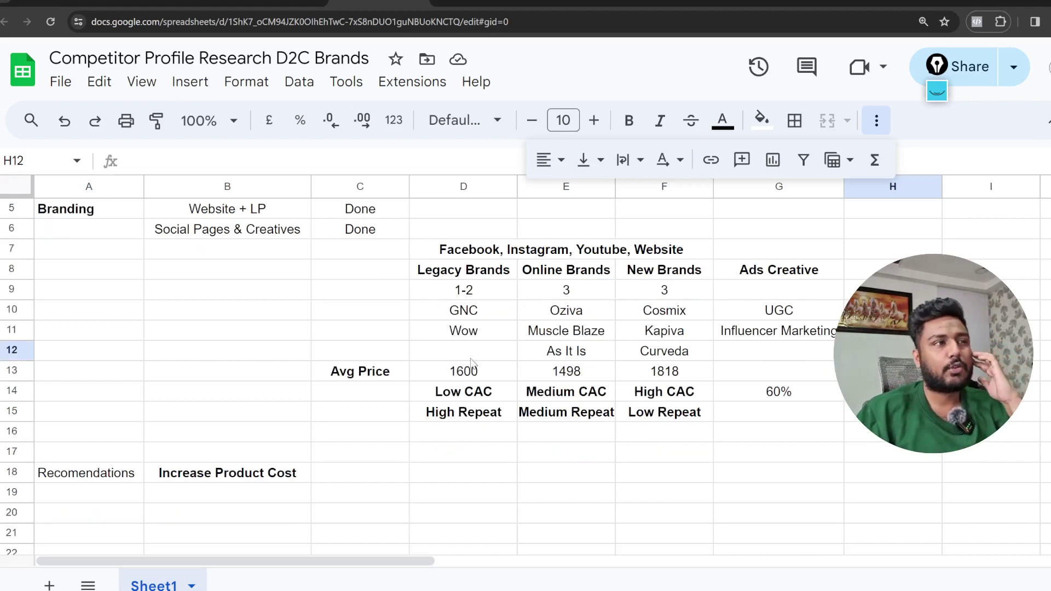
pyautogui.scroll(2, 253, 377)
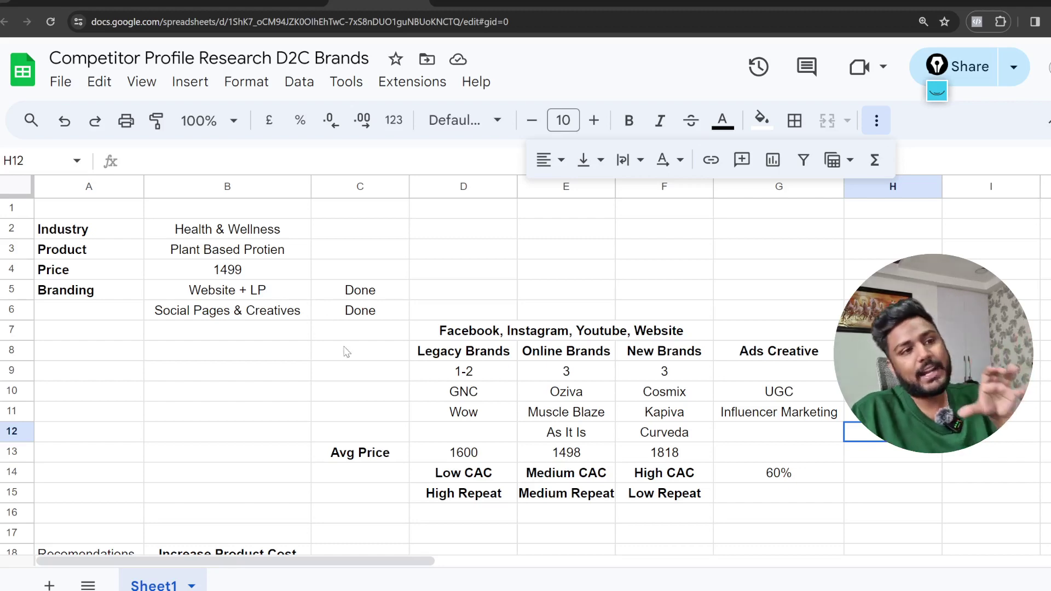
pyautogui.scroll(-1, 346, 352)
pyautogui.scroll(1, 253, 300)
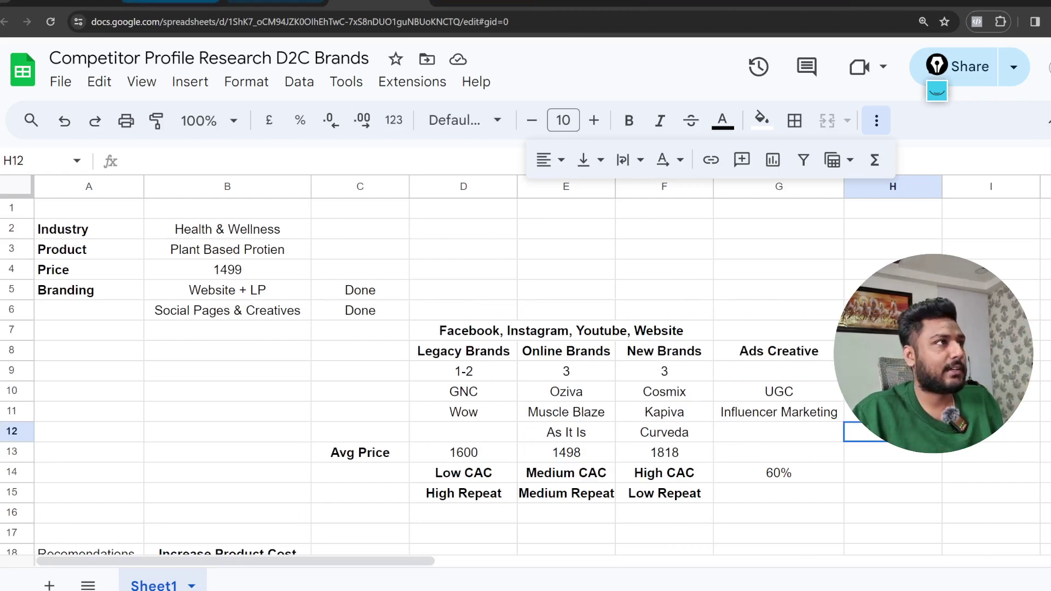
# Switch back to Meta Ad Library and open the shop page behind OZiva's weight-control video ad.
pyautogui.click(171, 1)
pyautogui.scroll(2, 700, 551)
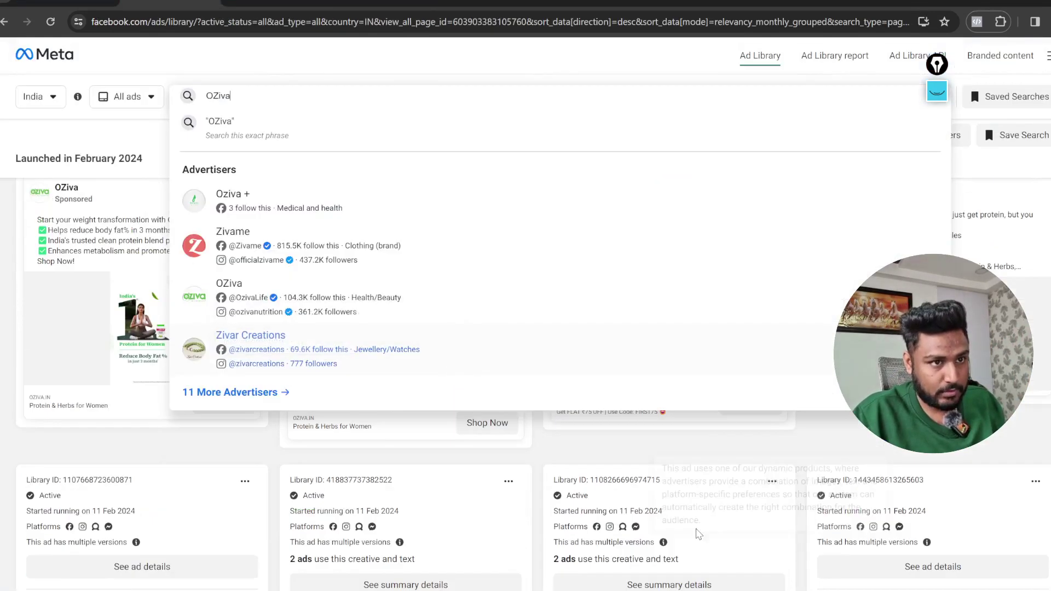
pyautogui.click(846, 450)
pyautogui.scroll(1, 829, 450)
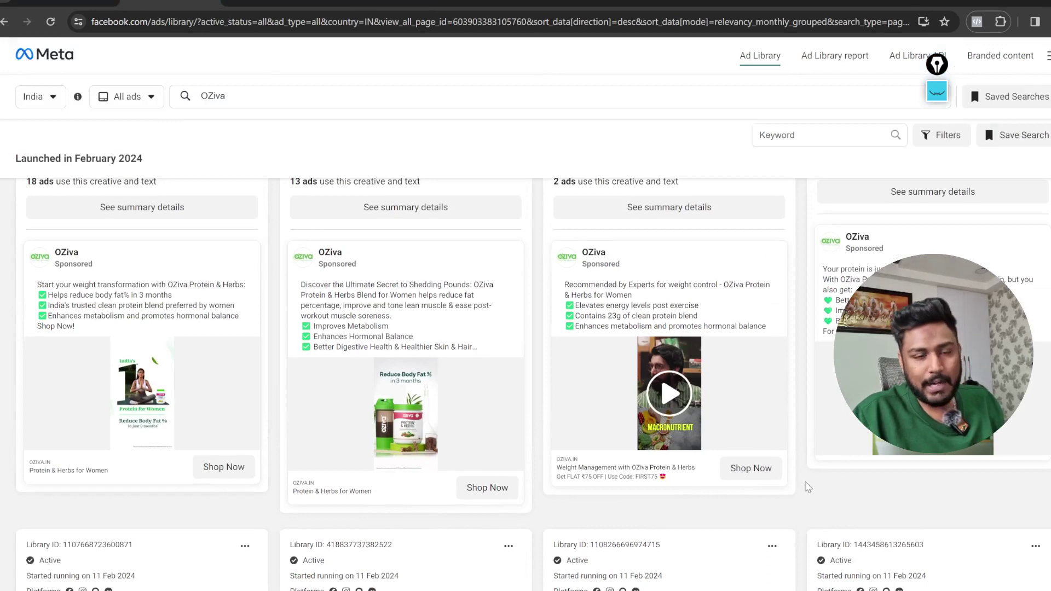
pyautogui.click(749, 469)
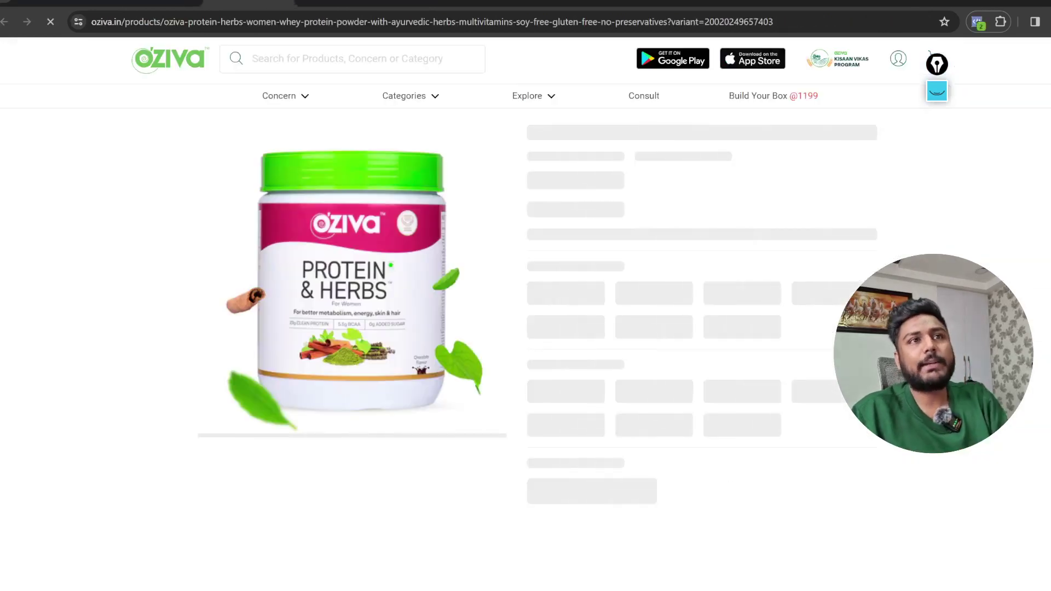
# Inspect OZiva's Protein & Herbs page in the developer tools' mobile preview, reviewing its packs, studies, reviews and footer.
pyautogui.rightClick(688, 240)
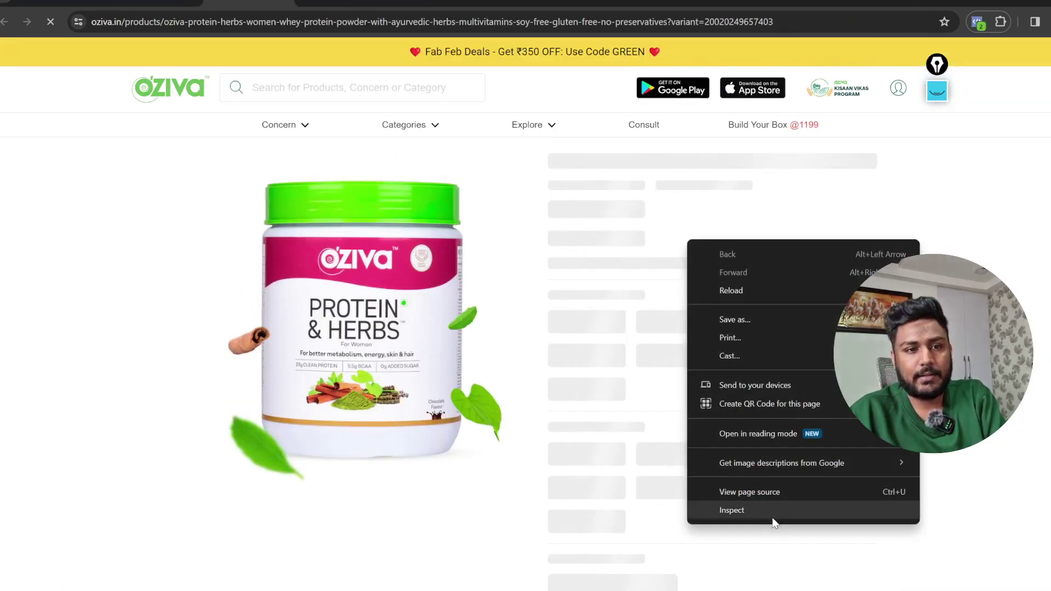
pyautogui.click(774, 519)
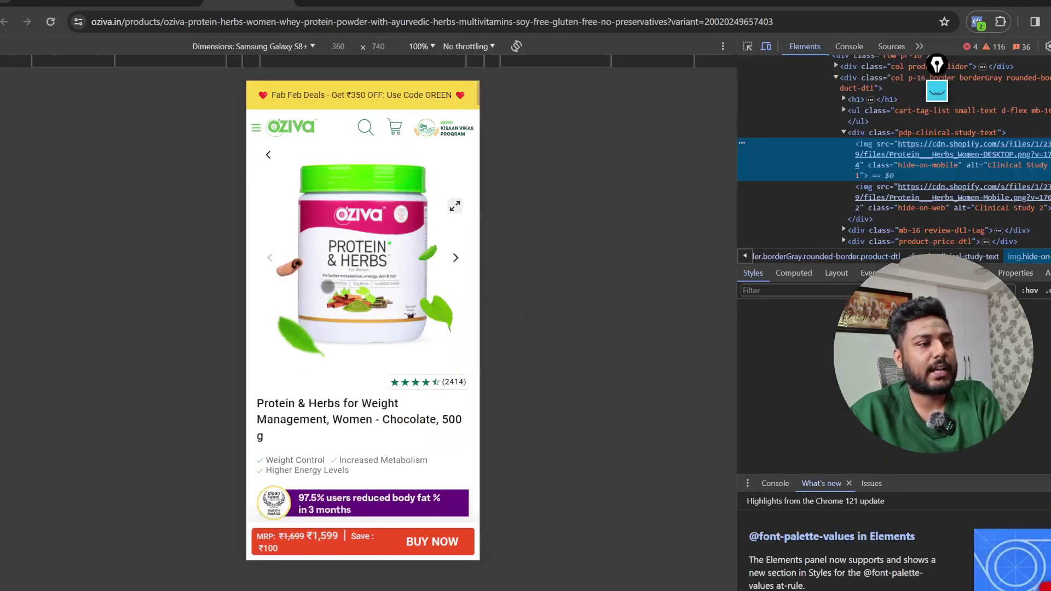
pyautogui.scroll(-8, 327, 287)
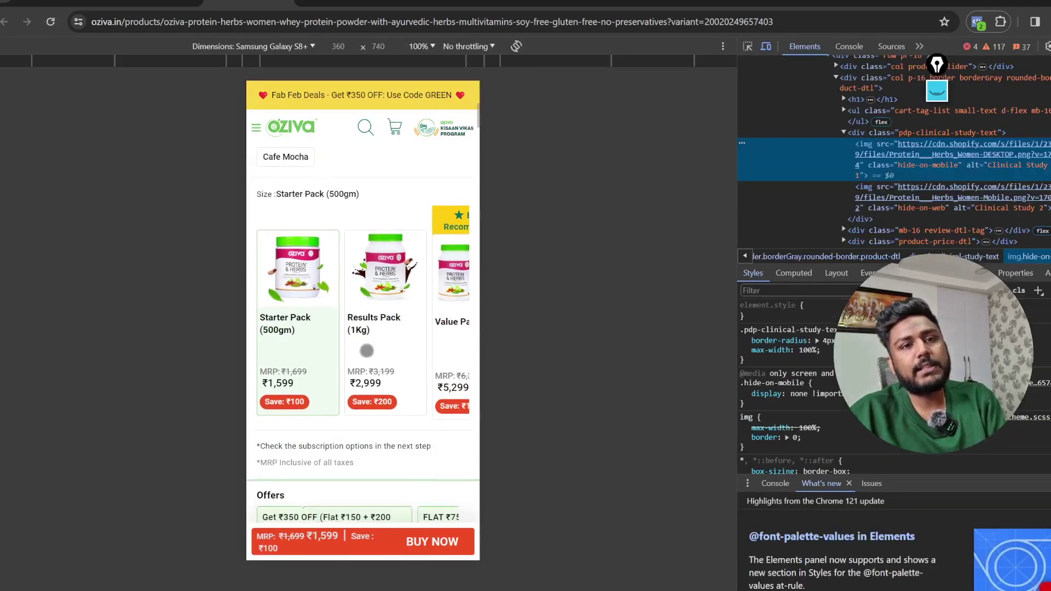
pyautogui.scroll(-9, 366, 351)
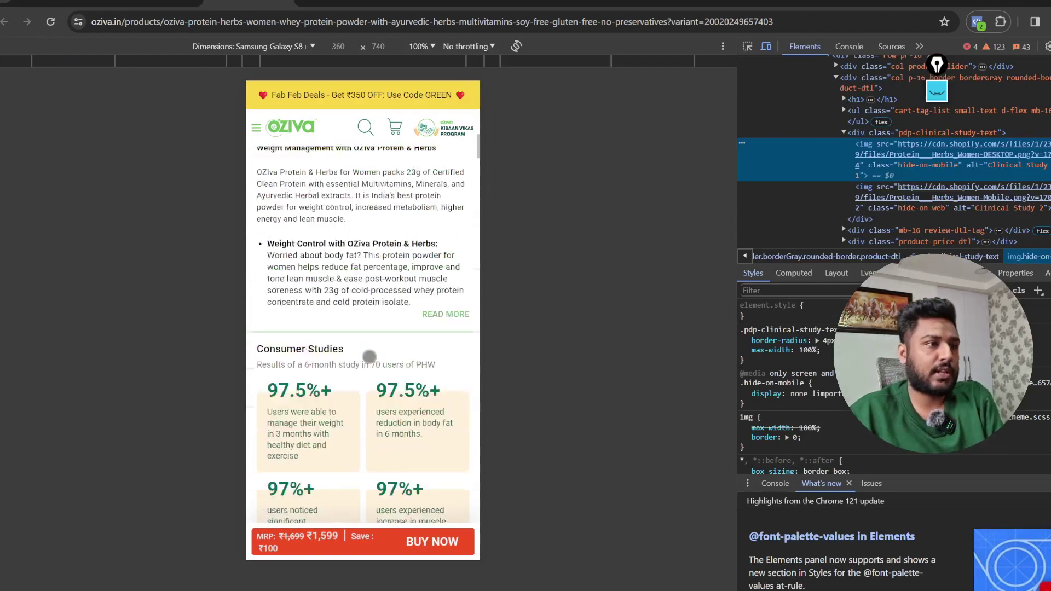
pyautogui.scroll(-12, 369, 356)
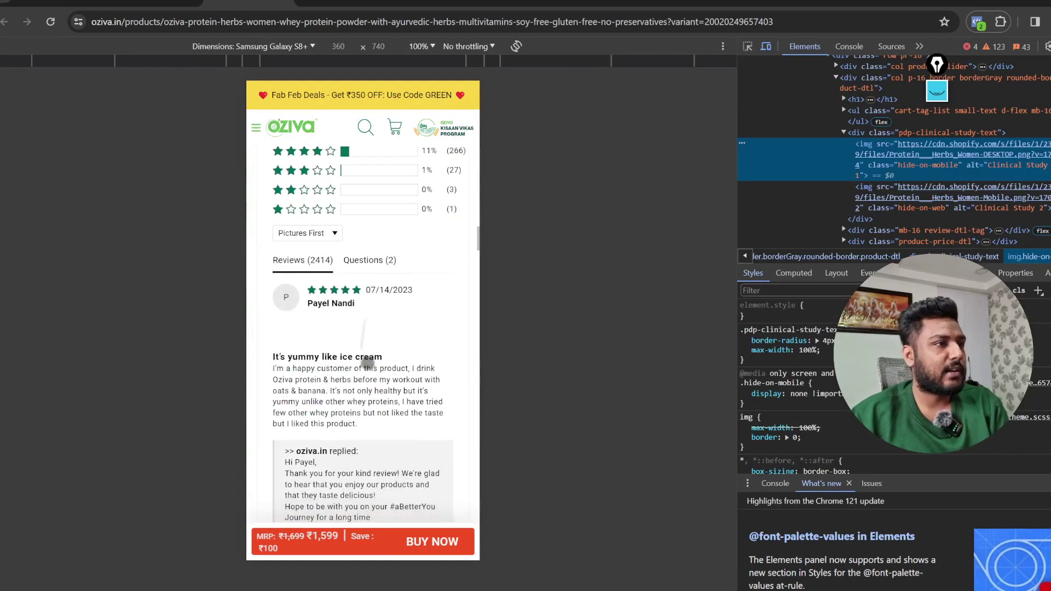
pyautogui.scroll(-15, 368, 362)
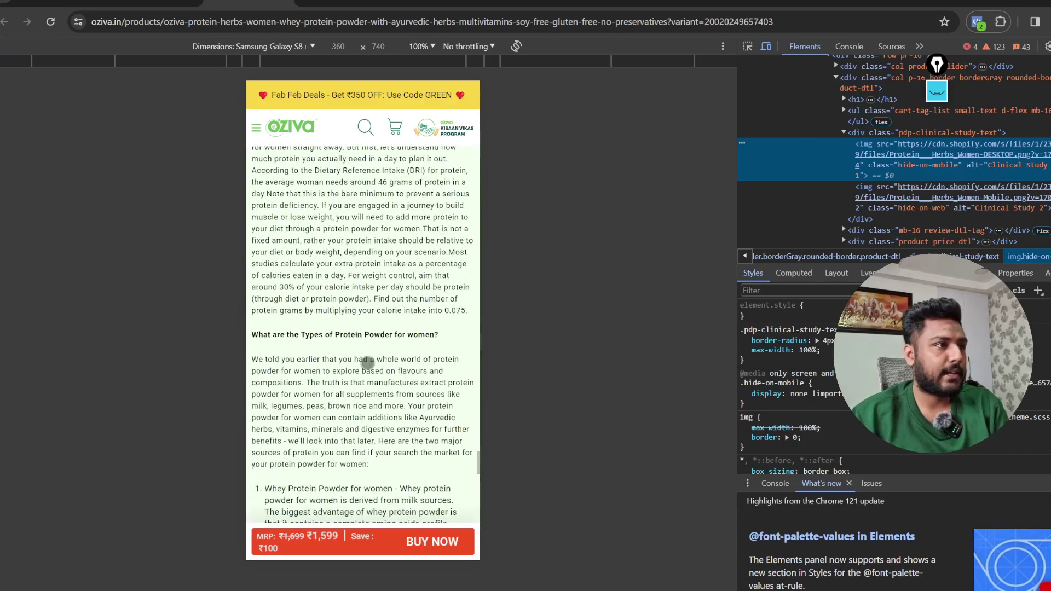
pyautogui.scroll(-15, 367, 362)
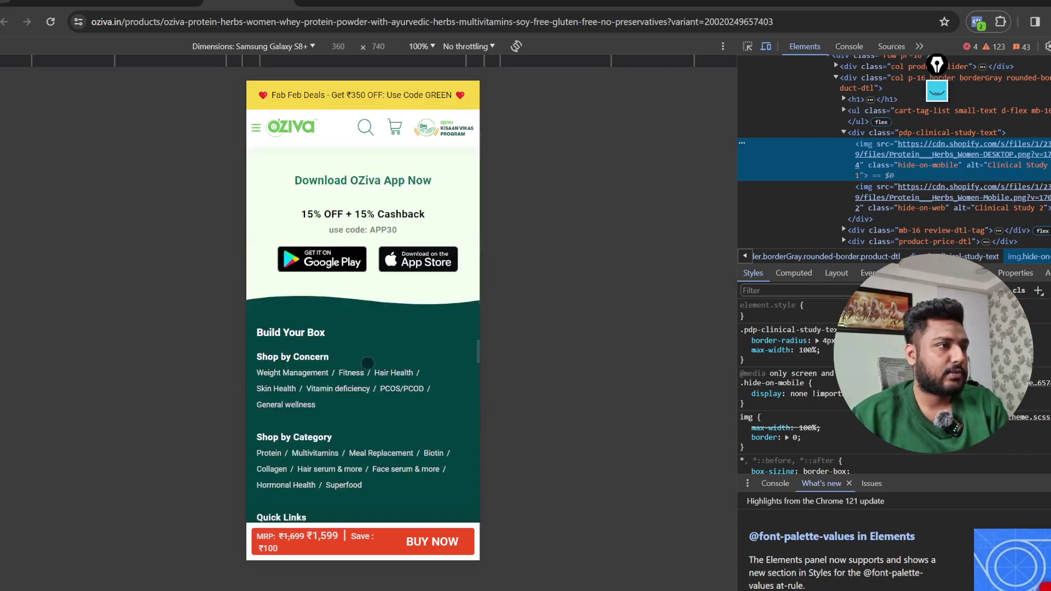
pyautogui.scroll(-10, 367, 363)
pyautogui.scroll(5, 320, 392)
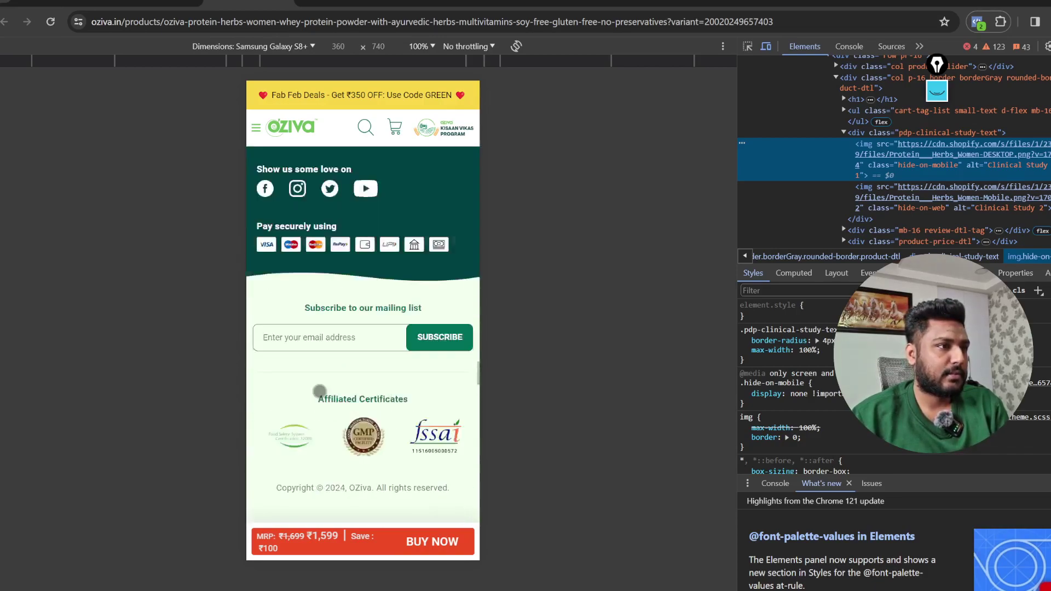
pyautogui.scroll(15, 320, 392)
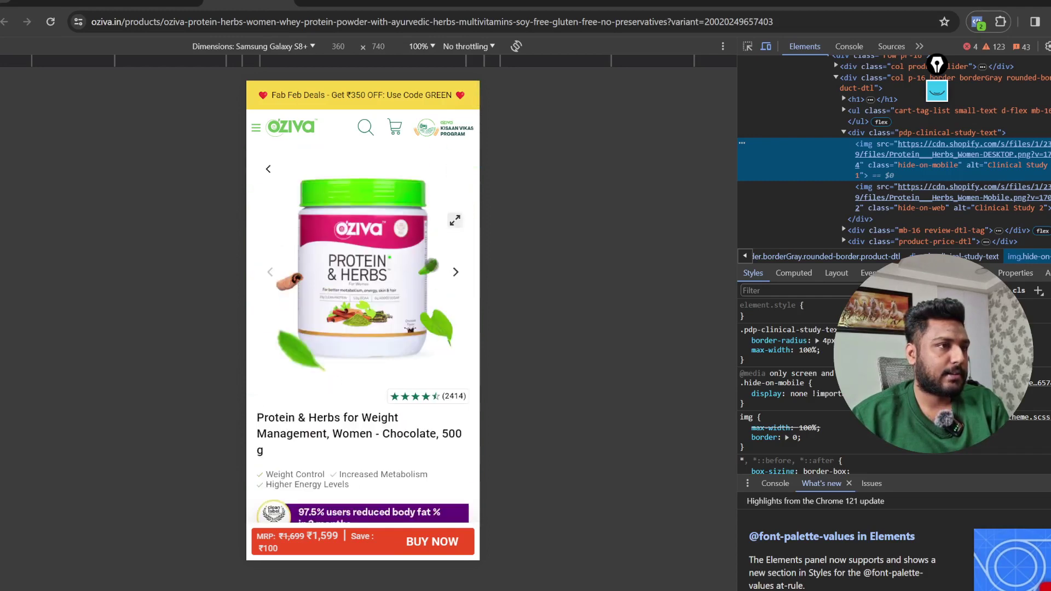
# Browse the product's gallery images on the OZiva page and check its flavour and pack size options.
pyautogui.click(456, 272)
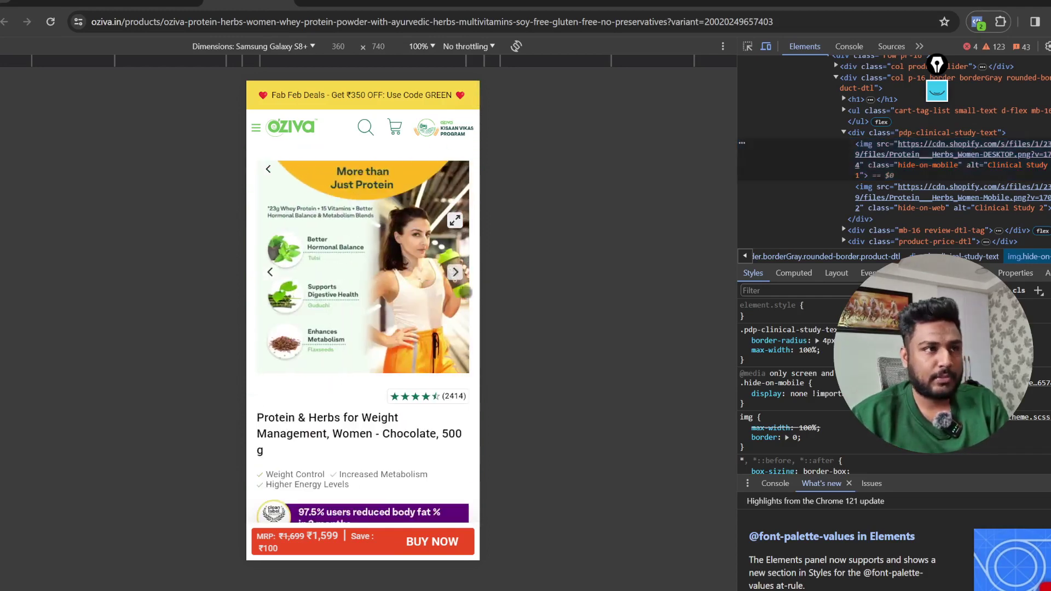
pyautogui.click(454, 273)
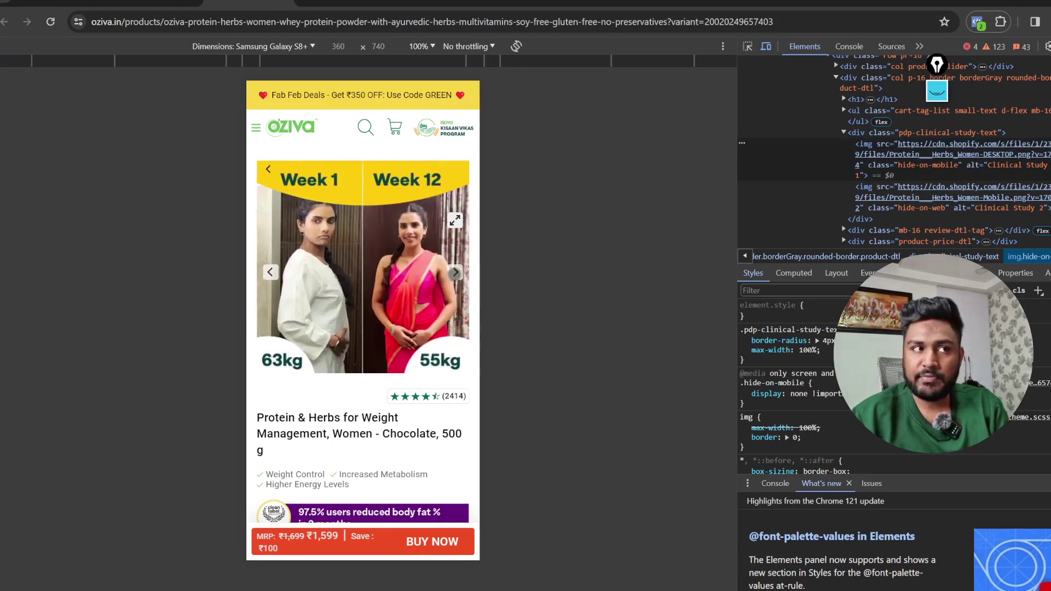
pyautogui.click(454, 273)
pyautogui.click(454, 272)
pyautogui.scroll(-1, 423, 327)
pyautogui.scroll(-6, 423, 327)
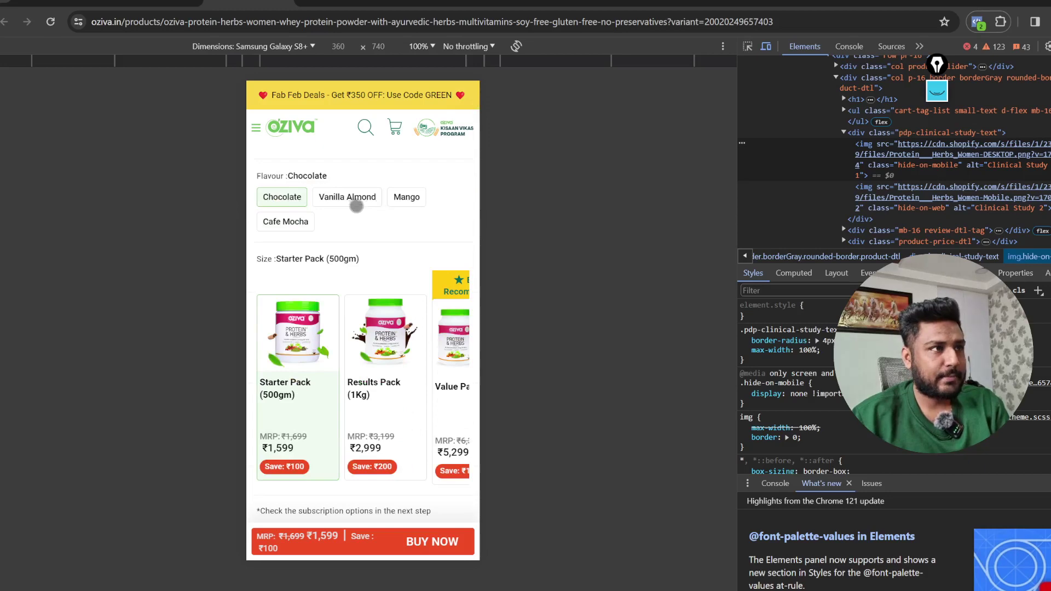
# Switch back to the competitor spreadsheet and add a bold "Flavours" recommendation in B19 below Increase Product Cost.
pyautogui.click(439, 1)
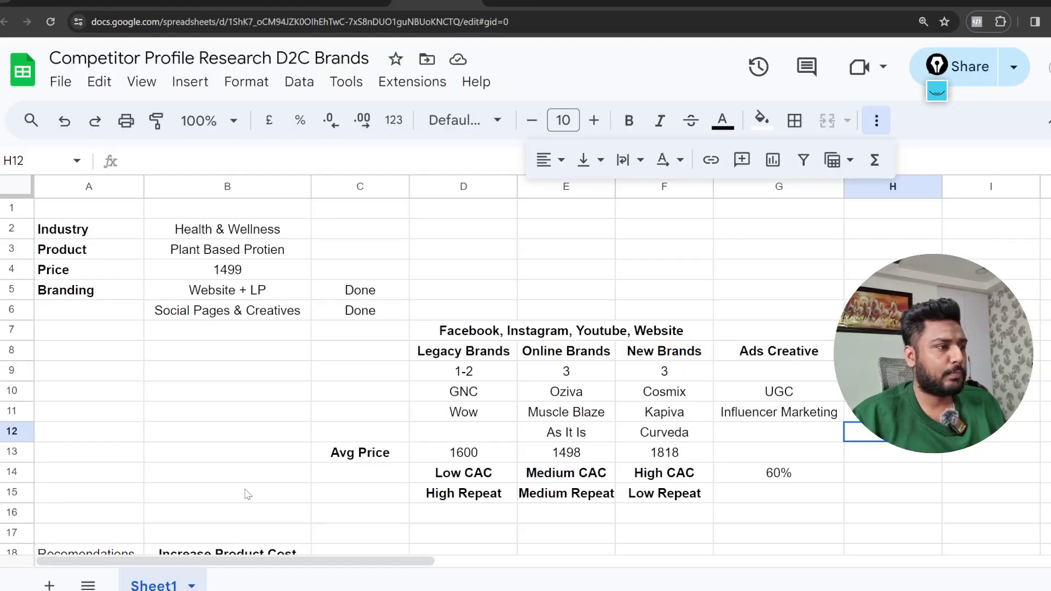
pyautogui.click(234, 481)
pyautogui.doubleClick(224, 485)
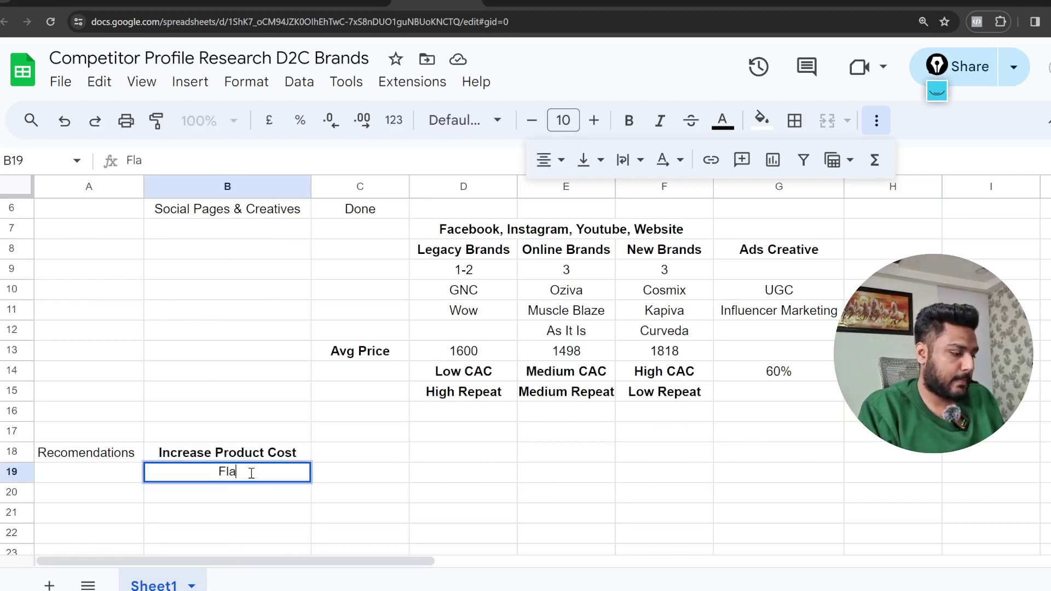
pyautogui.write('Flavours')
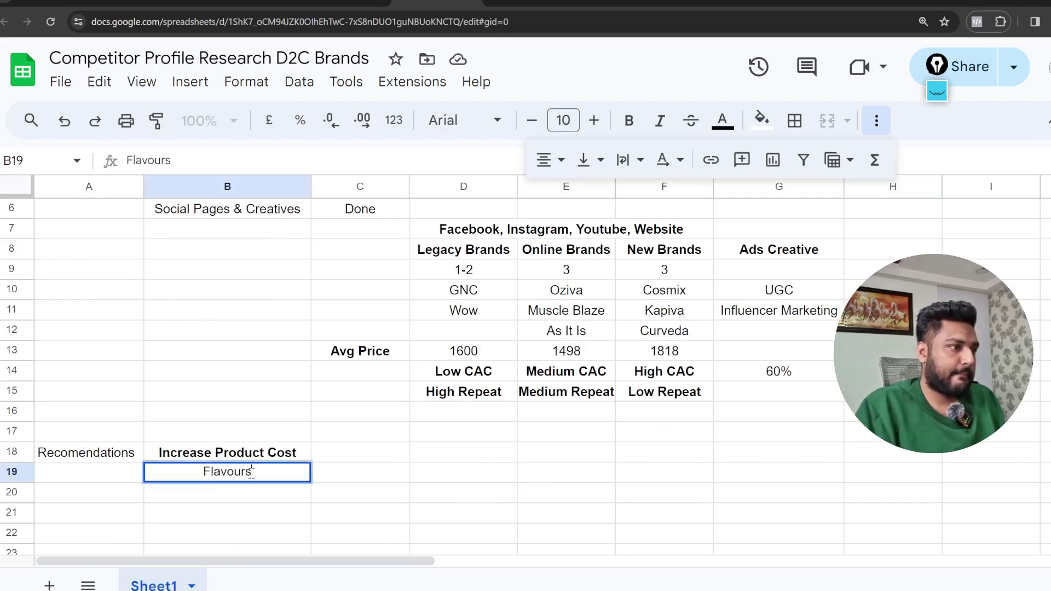
pyautogui.click(285, 514)
pyautogui.click(289, 477)
pyautogui.hotkey('ctrl', 'b')
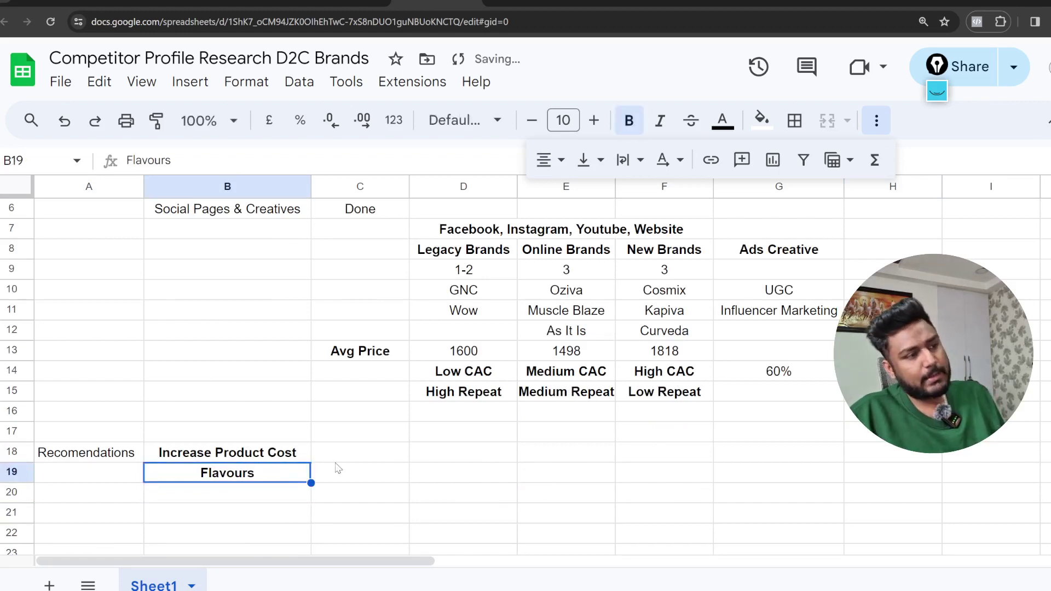
pyautogui.click(431, 419)
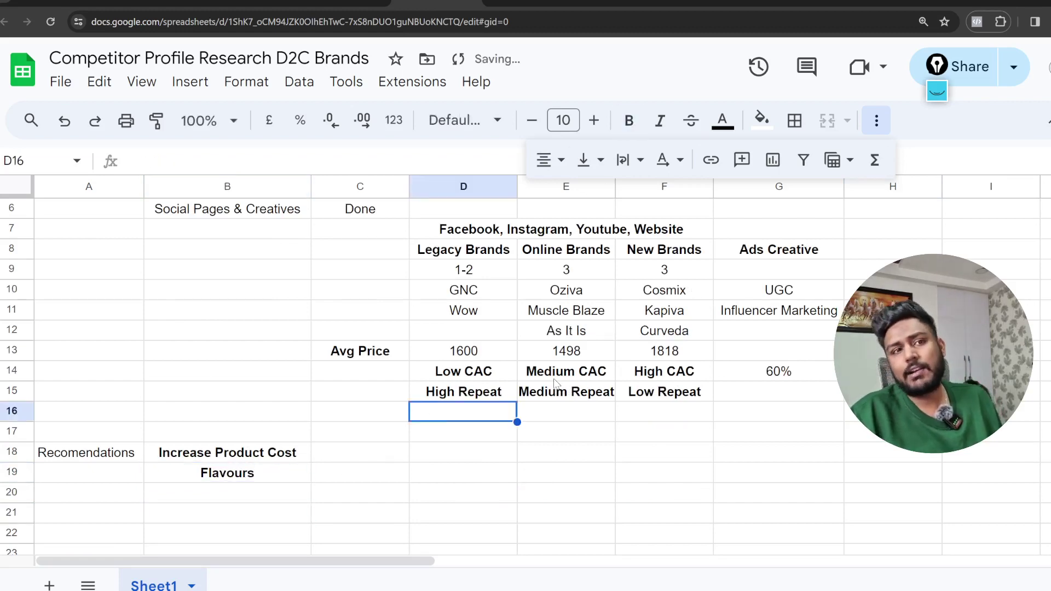
# Add a bold "PMF Yes" note in C3 beside the Plant Based Protien product.
pyautogui.scroll(3, 555, 383)
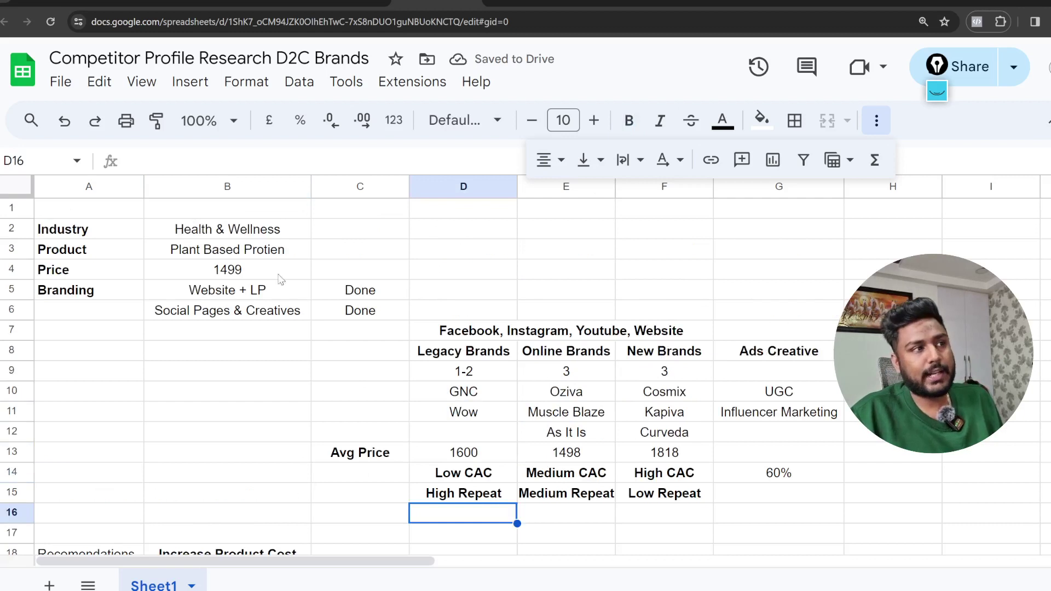
pyautogui.click(276, 253)
pyautogui.click(370, 250)
pyautogui.doubleClick(367, 252)
pyautogui.write('P')
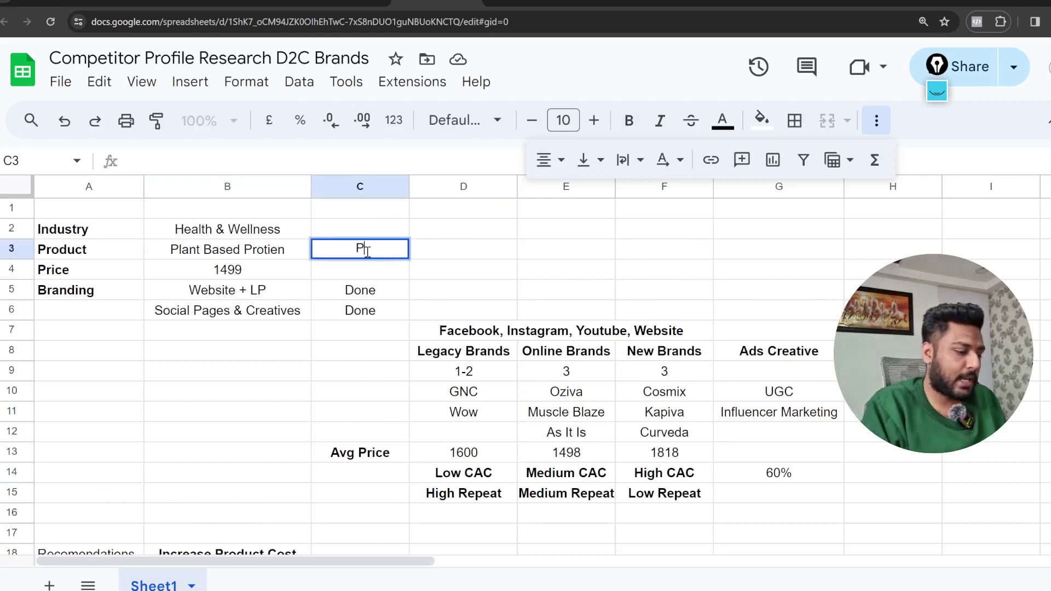
pyautogui.write('MF Yes')
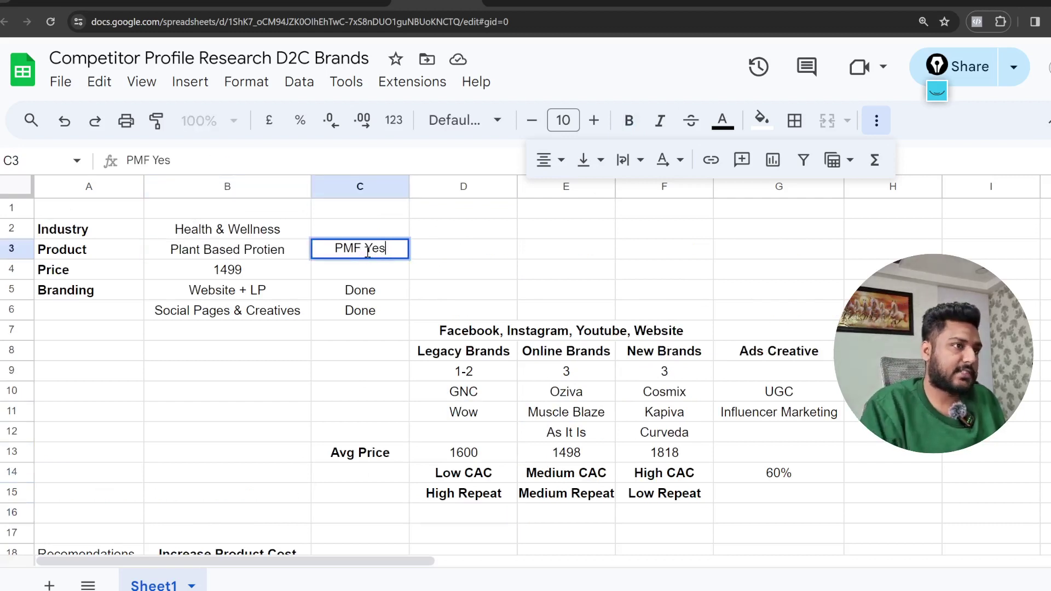
pyautogui.click(434, 256)
pyautogui.click(387, 249)
pyautogui.hotkey('ctrl', 'b')
pyautogui.click(455, 276)
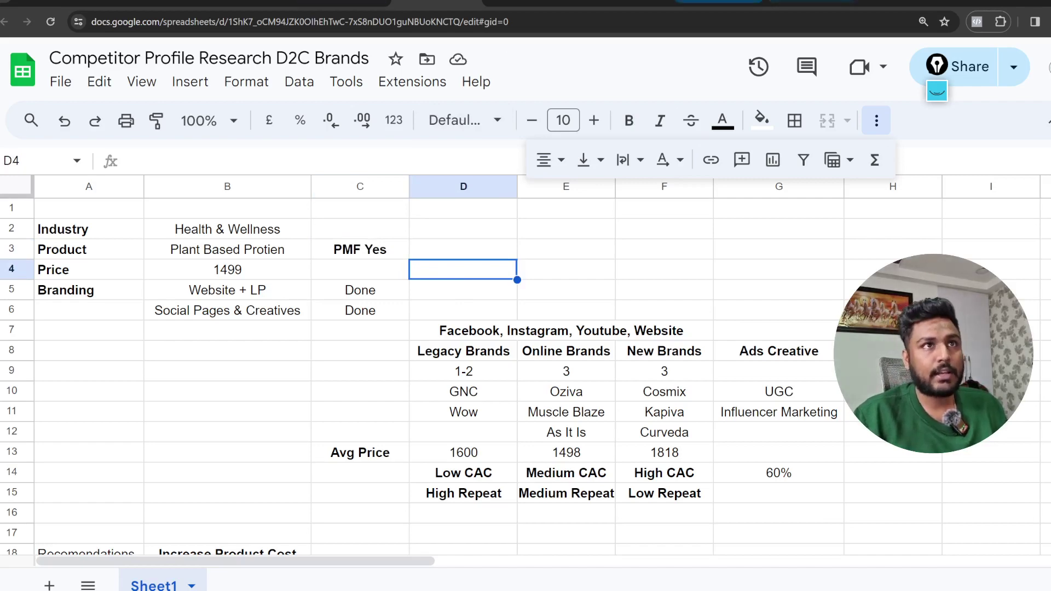
# Switch to Amazon, search for "plant based protein powder for pcos" and look through the listed products.
pyautogui.click(718, 1)
pyautogui.scroll(10, 352, 112)
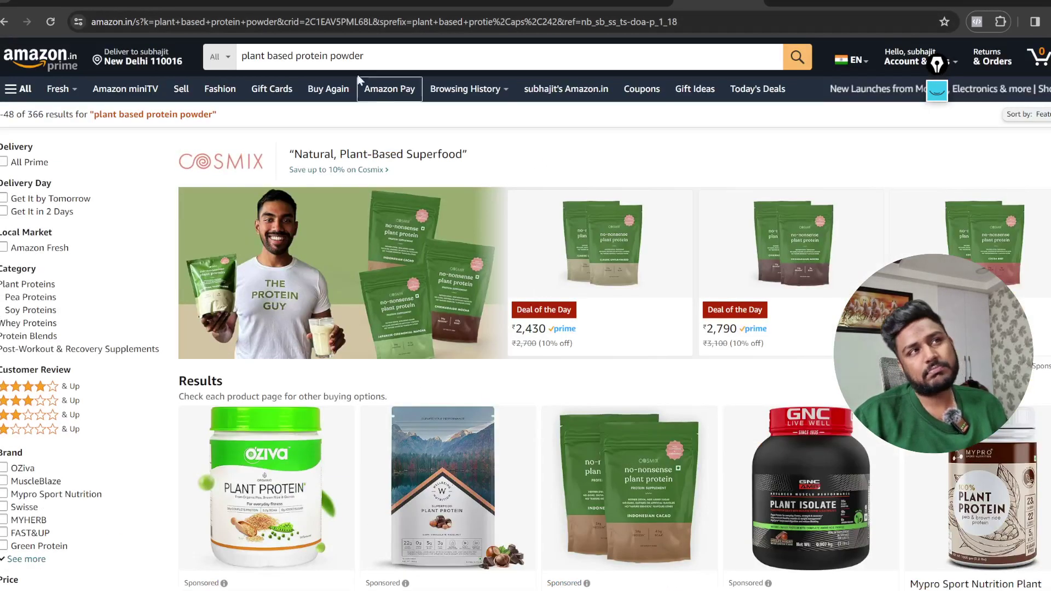
pyautogui.click(387, 54)
pyautogui.write('for pcos')
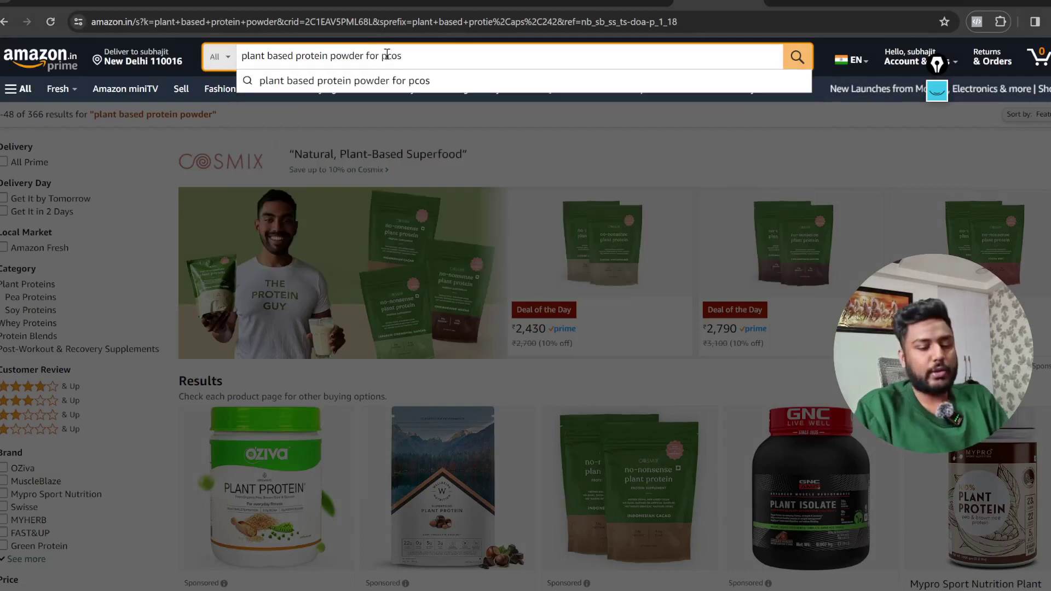
pyautogui.press('Return')
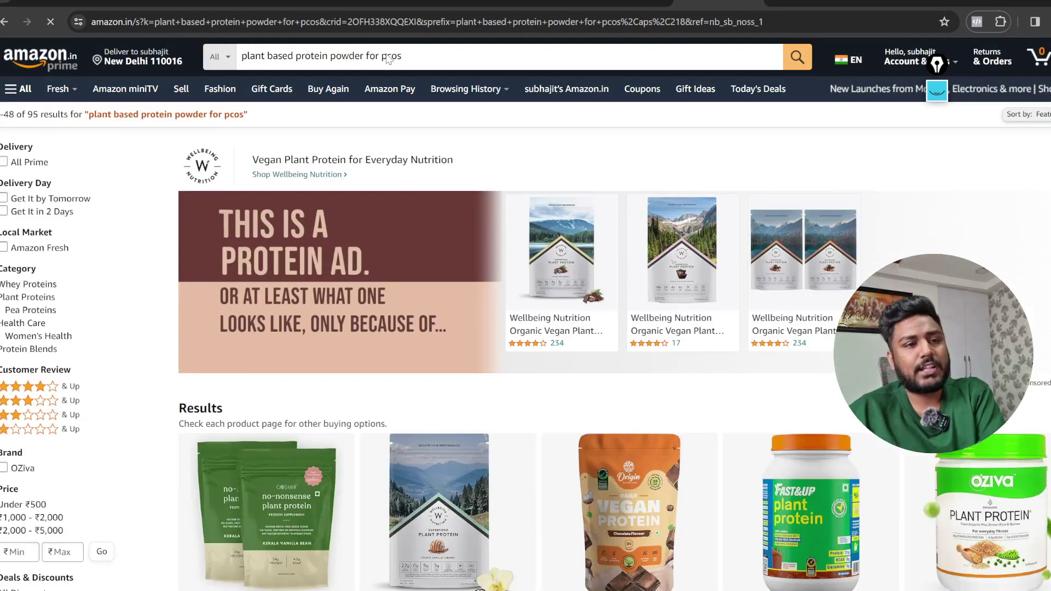
pyautogui.scroll(-10, 391, 285)
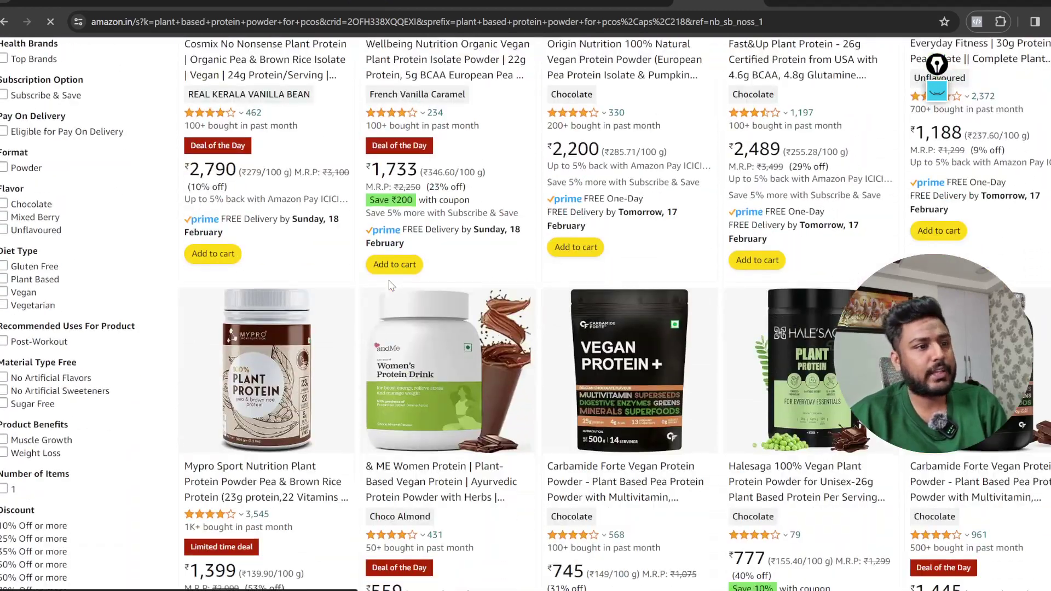
pyautogui.scroll(-6, 391, 285)
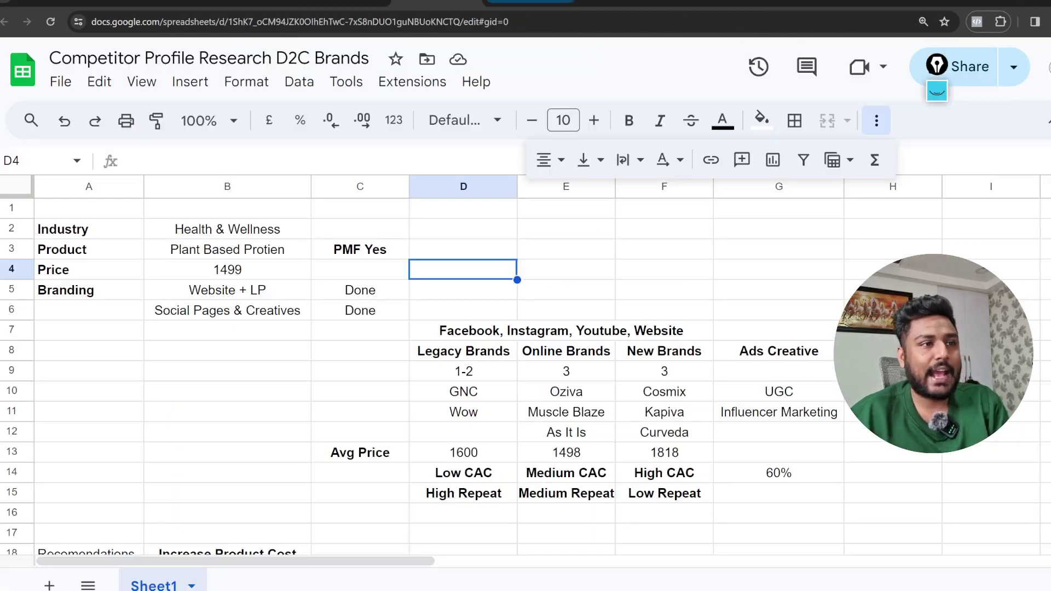
pyautogui.doubleClick(247, 251)
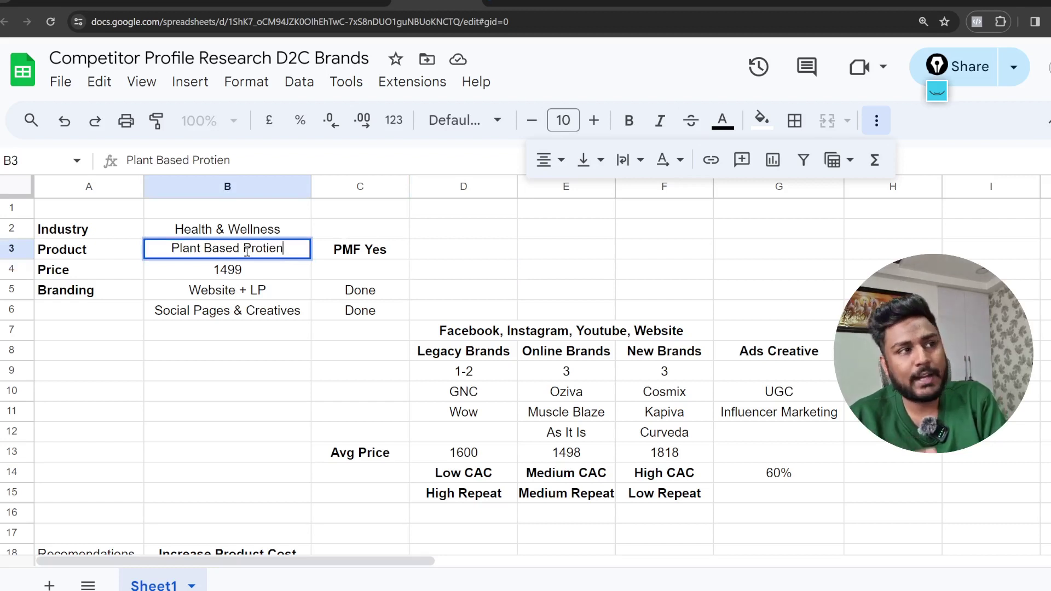
pyautogui.press('Tab')
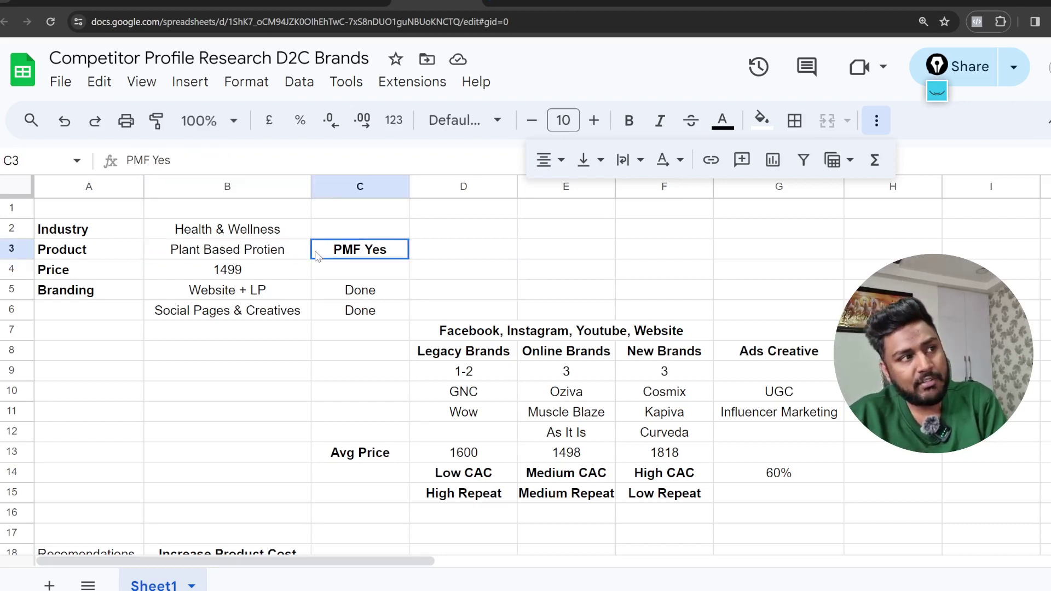
pyautogui.click(242, 249)
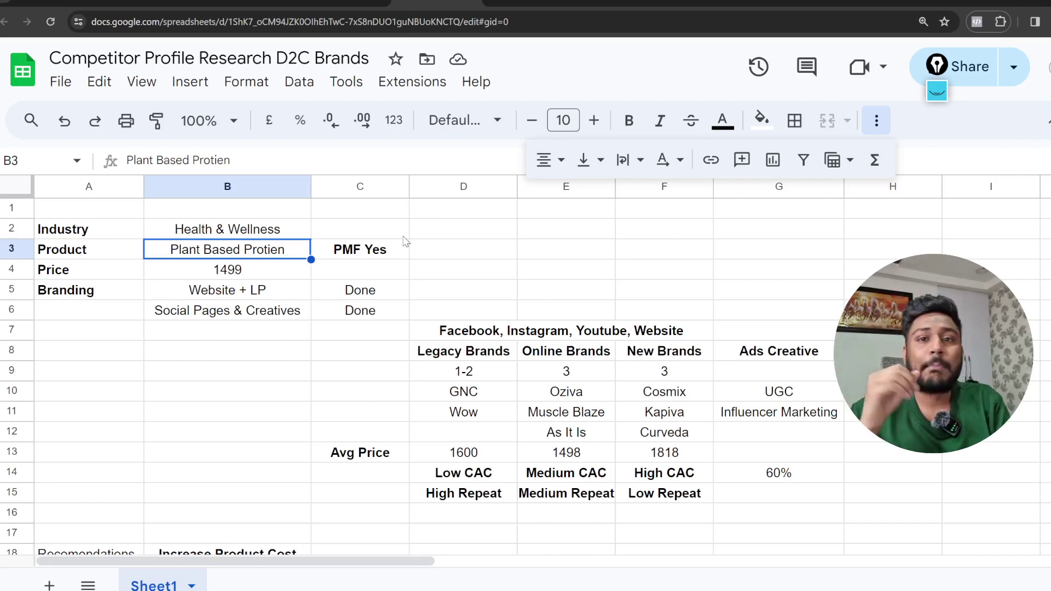
# Open Google in the browser and search for "plant based protein for pcos".
pyautogui.click(965, 2)
pyautogui.write('g')
pyautogui.press('Return')
pyautogui.write('p')
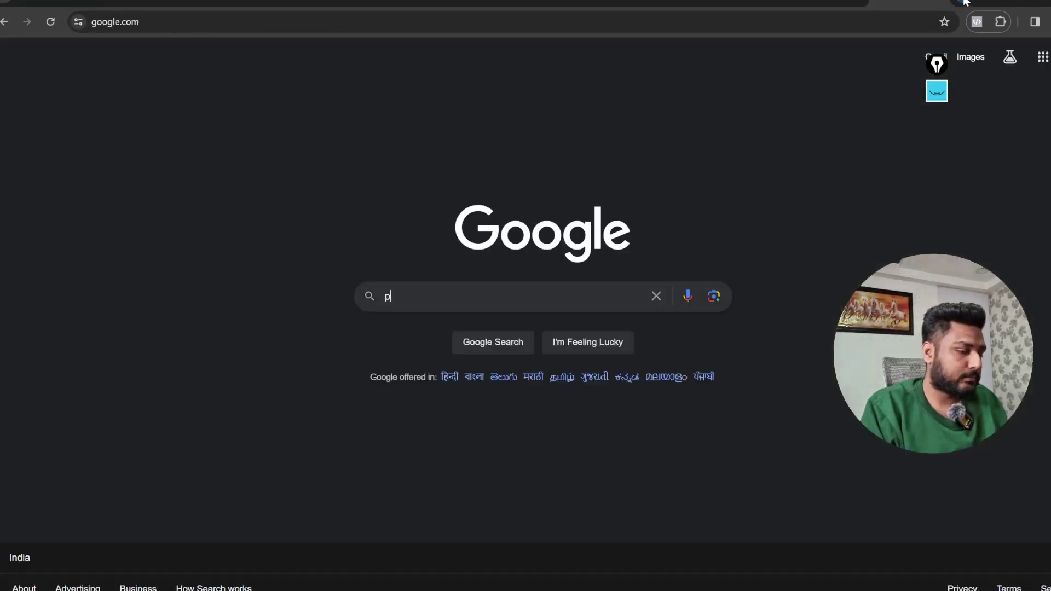
pyautogui.write('lant based pr')
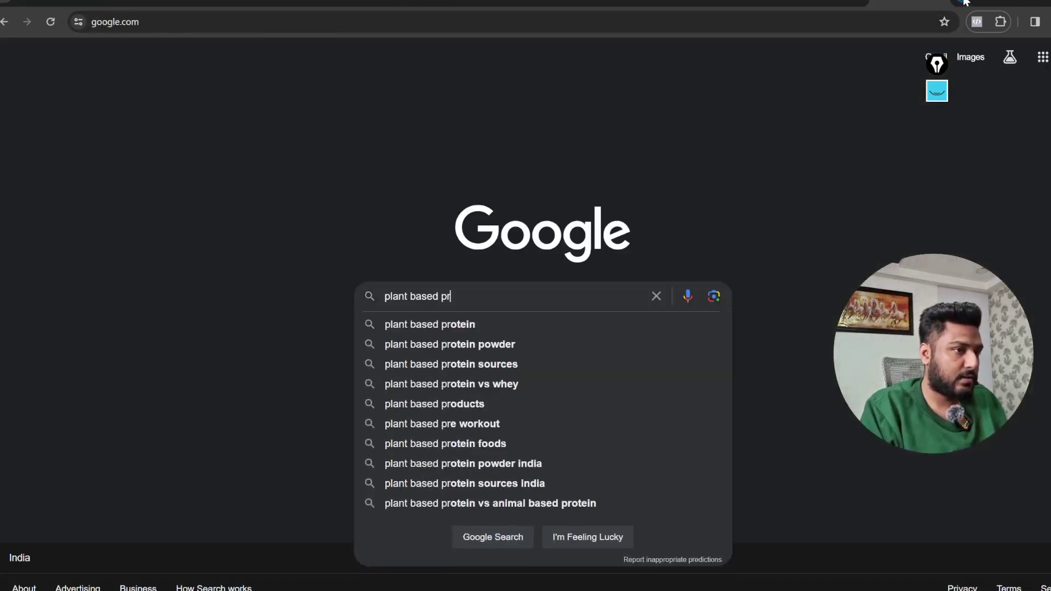
pyautogui.write('otein for pcos')
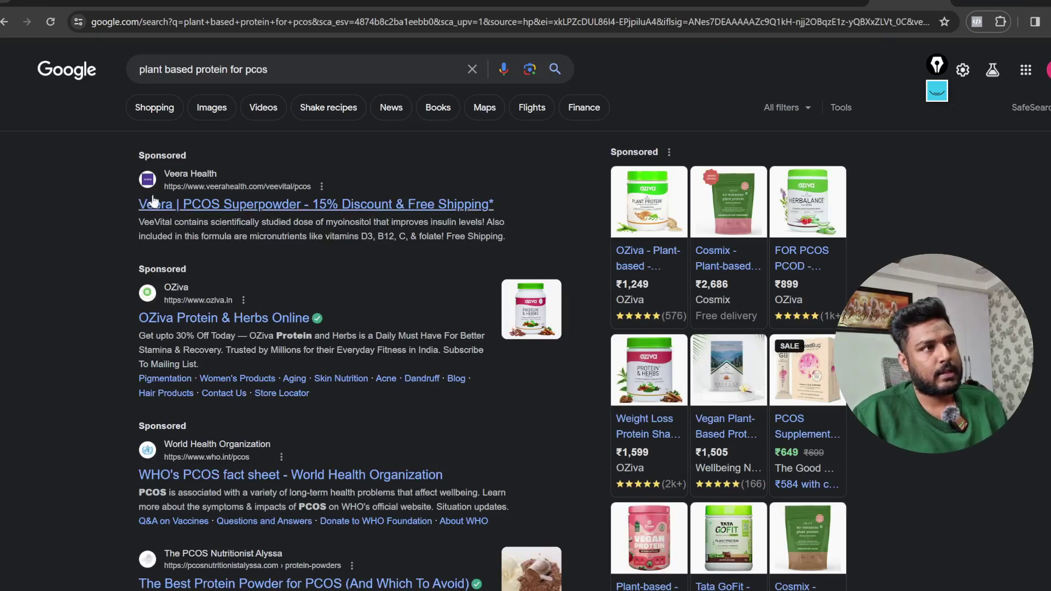
# Look through the Google results and read the nutritionist's article on the best protein powder for PCOS.
pyautogui.scroll(-5, 296, 329)
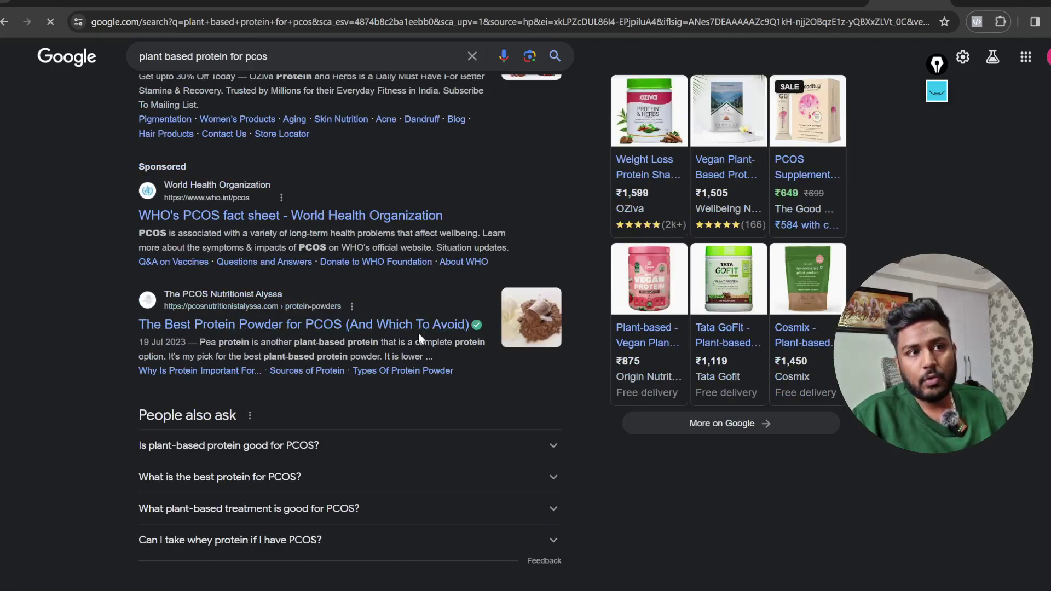
pyautogui.scroll(-20, 439, 308)
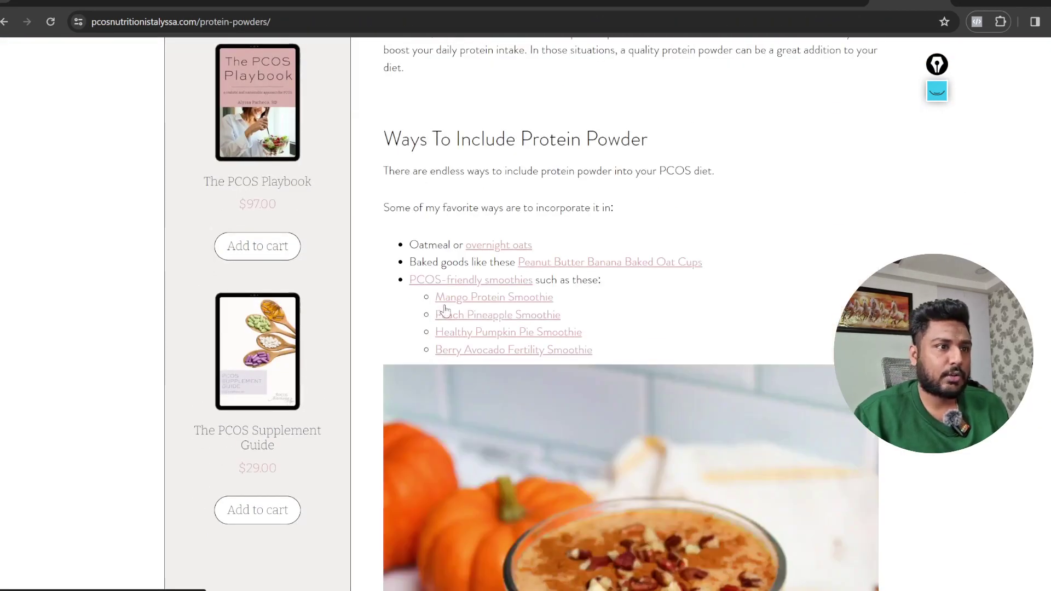
pyautogui.scroll(-20, 440, 311)
pyautogui.scroll(20, 278, 179)
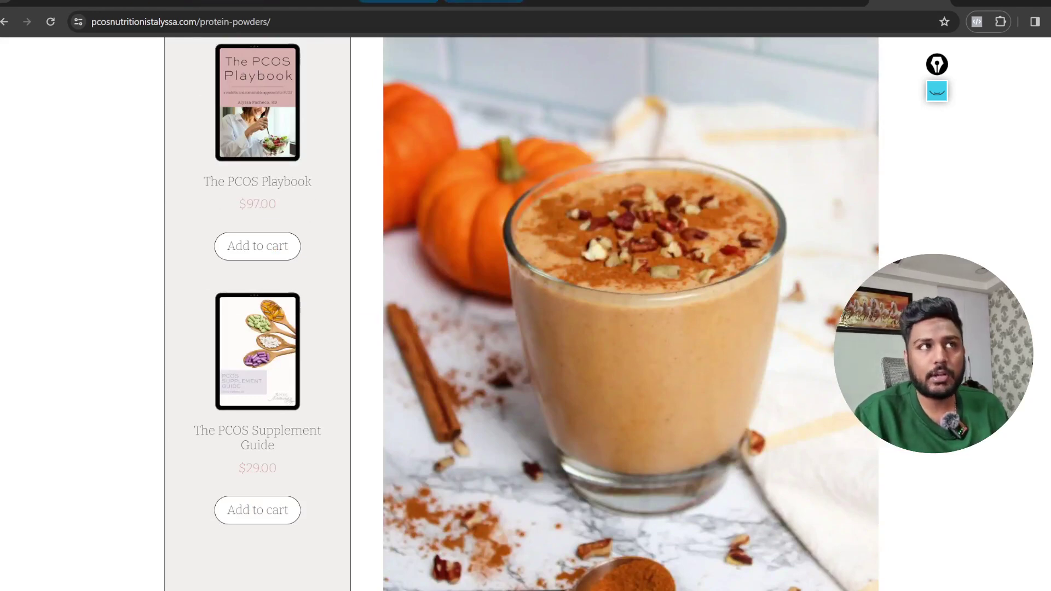
pyautogui.click(399, 2)
pyautogui.click(706, 418)
pyautogui.scroll(-1, 700, 421)
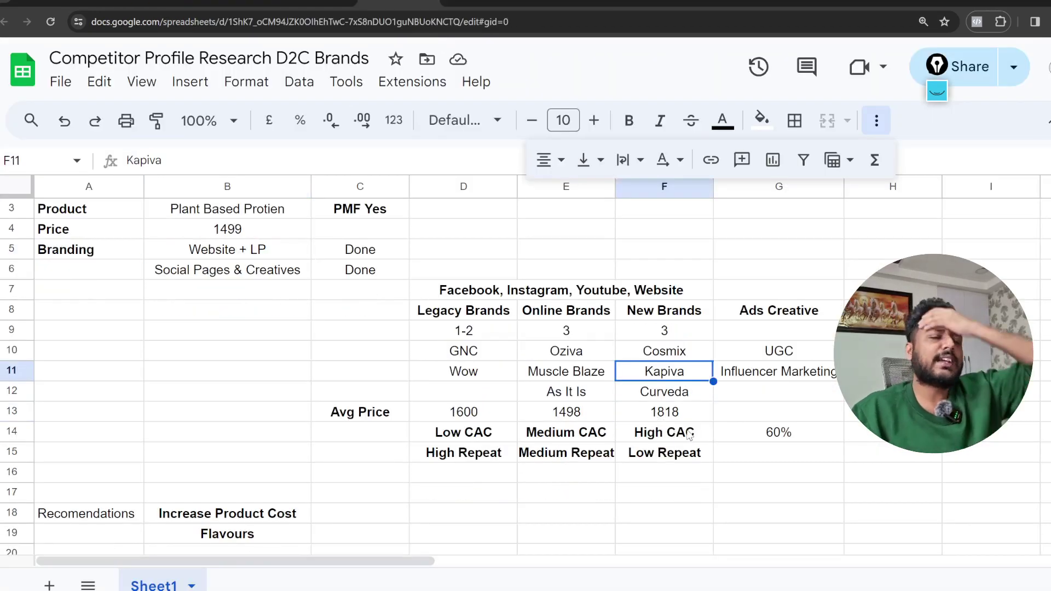
pyautogui.scroll(1, 737, 293)
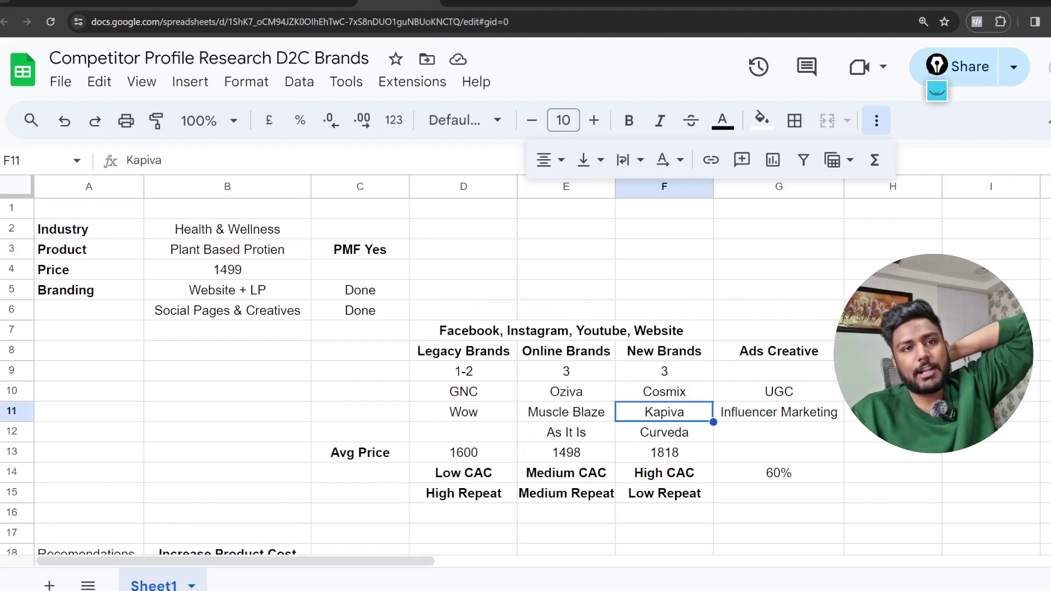
pyautogui.moveTo(893, 331); pyautogui.dragTo(925, 475)
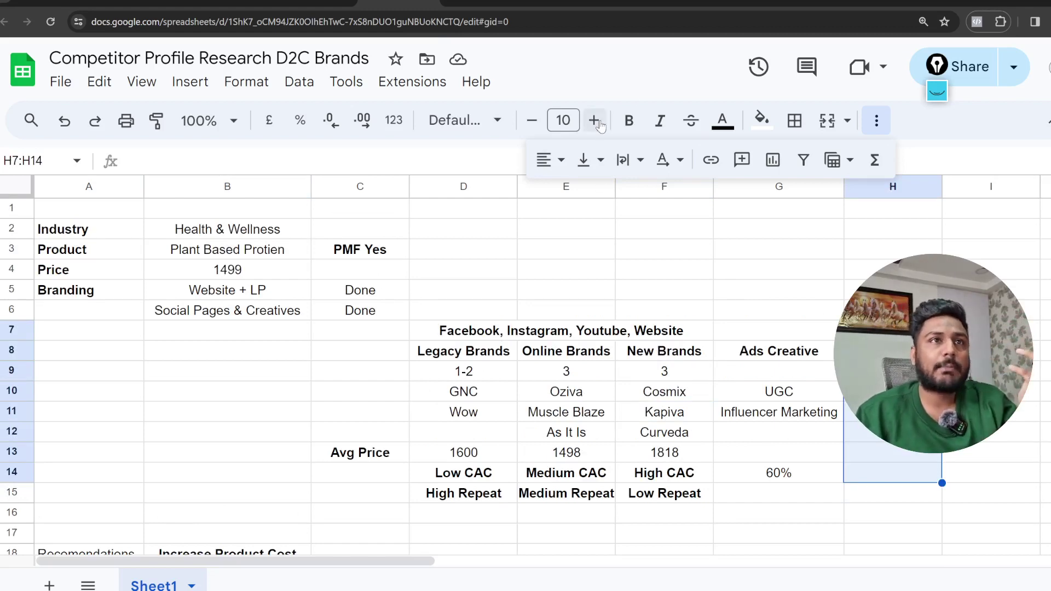
# Switch to Instagram and search accounts for "cosmix pro".
pyautogui.click(521, 12)
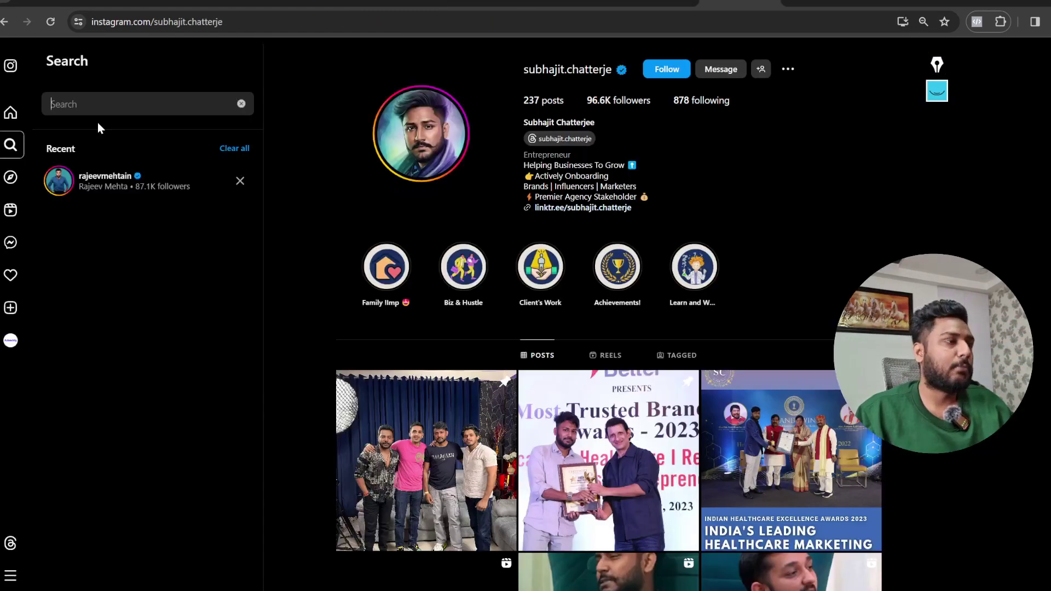
pyautogui.write('o')
pyautogui.press('BackSpace')
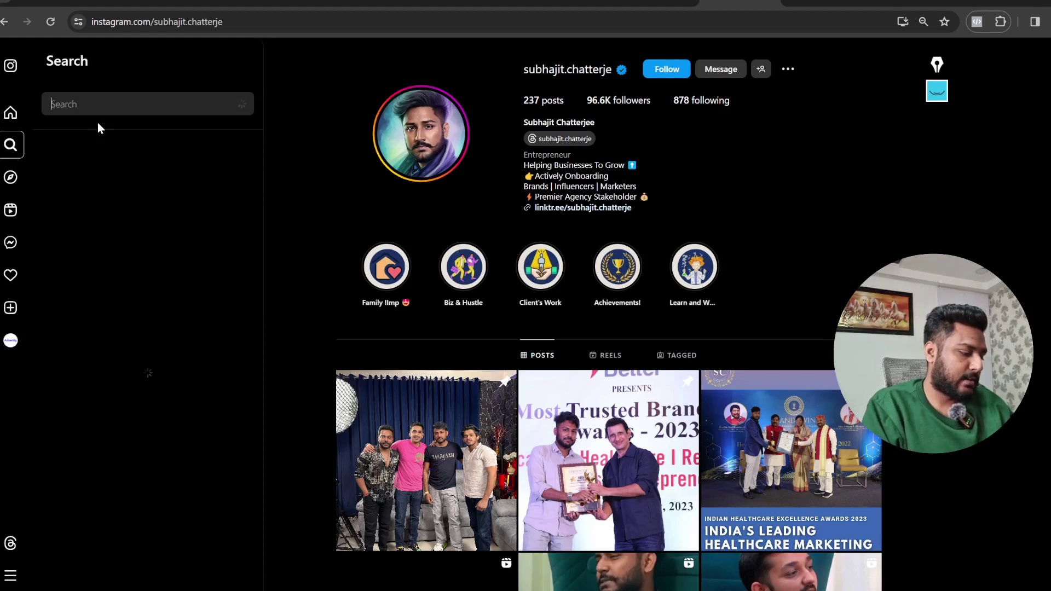
pyautogui.write('cosmix pro')
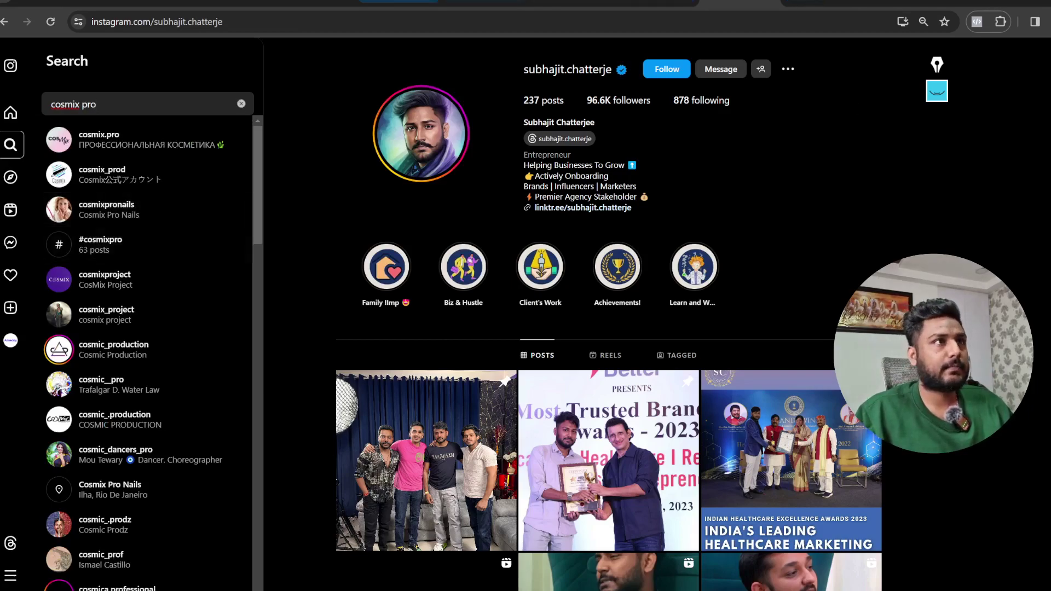
# Switch to Meta Ad Library and try looking up the advertiser Cosmix in place of OZiva.
pyautogui.click(141, 2)
pyautogui.scroll(7, 625, 359)
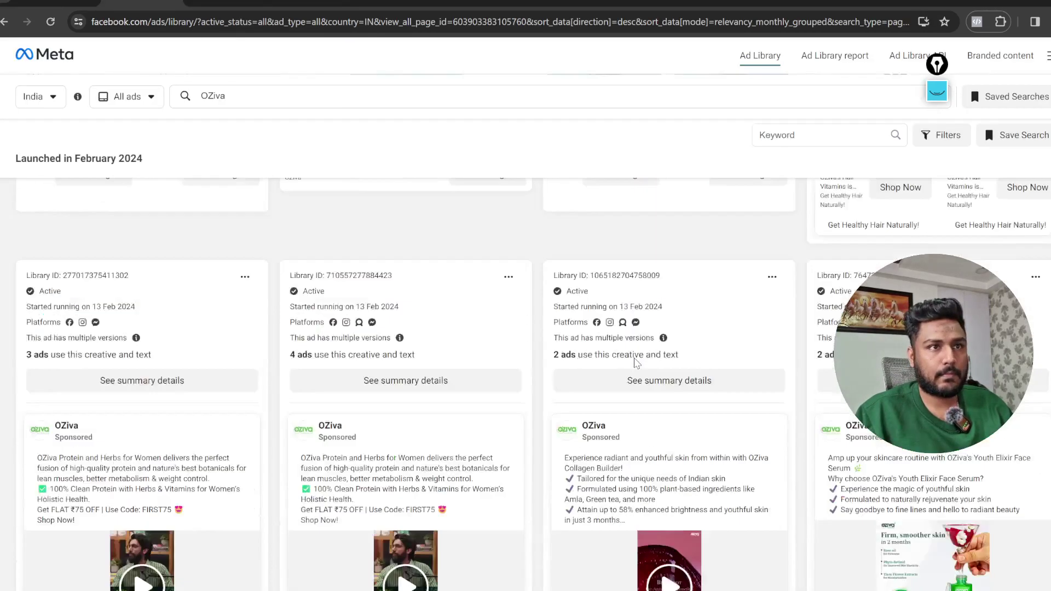
pyautogui.doubleClick(213, 96)
pyautogui.write('cosmi')
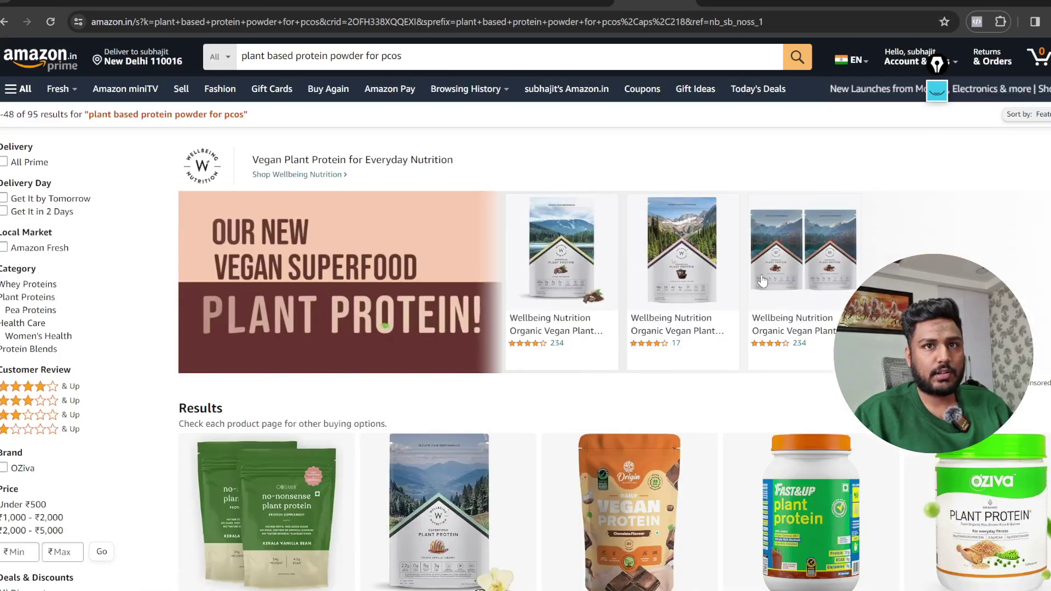
# Open the Cosmix No Nonsense Plant Protein listing from the Amazon results and check the brand name in its title.
pyautogui.scroll(-2, 185, 483)
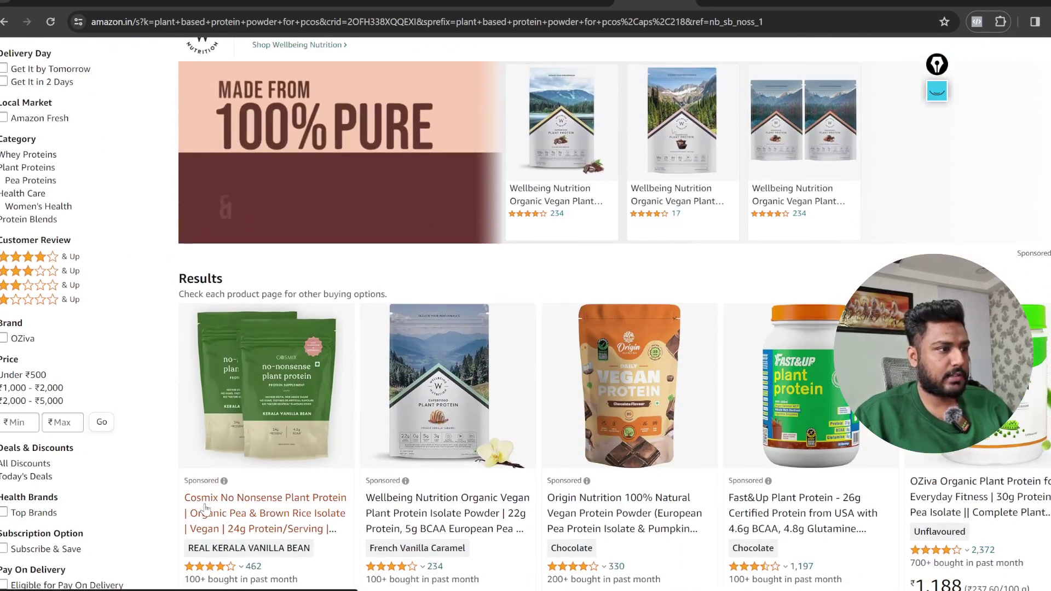
pyautogui.click(208, 506)
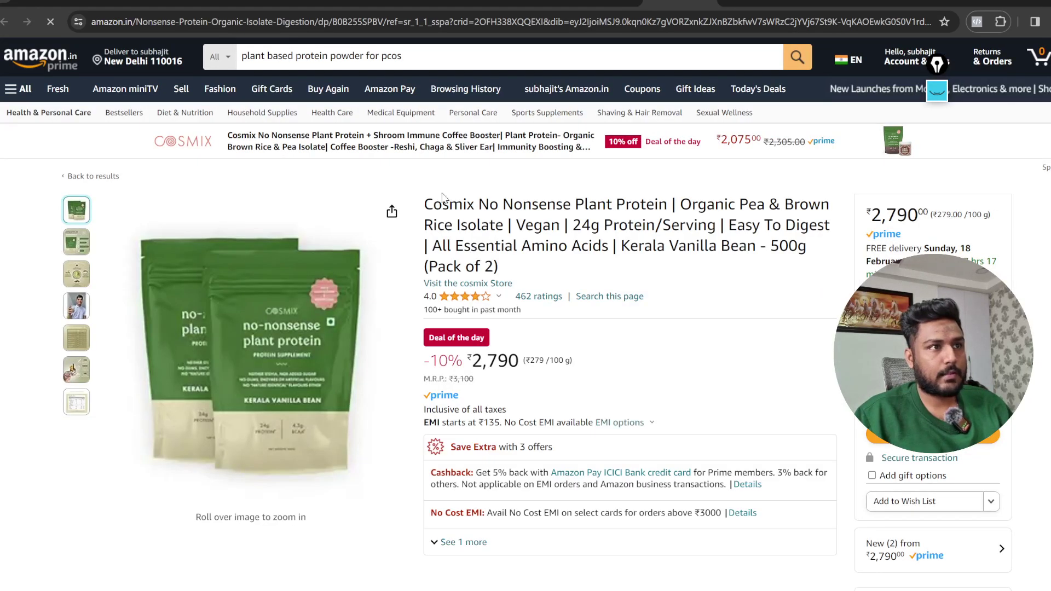
pyautogui.moveTo(425, 199); pyautogui.dragTo(478, 199)
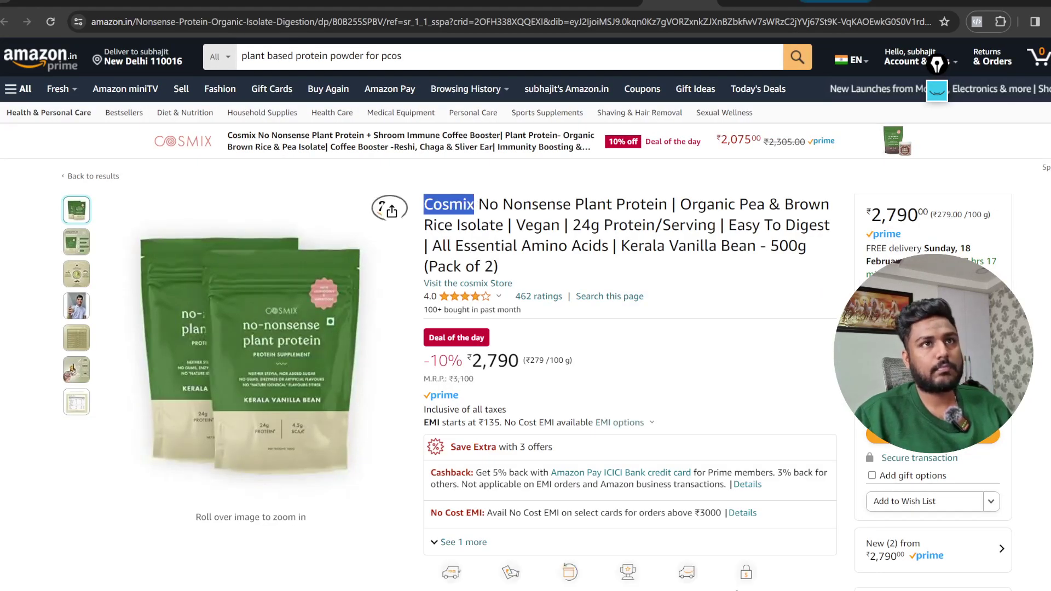
# Switch back to Instagram, refine the account search to "cosmix w" and open the cosmixwellness profile.
pyautogui.click(758, 2)
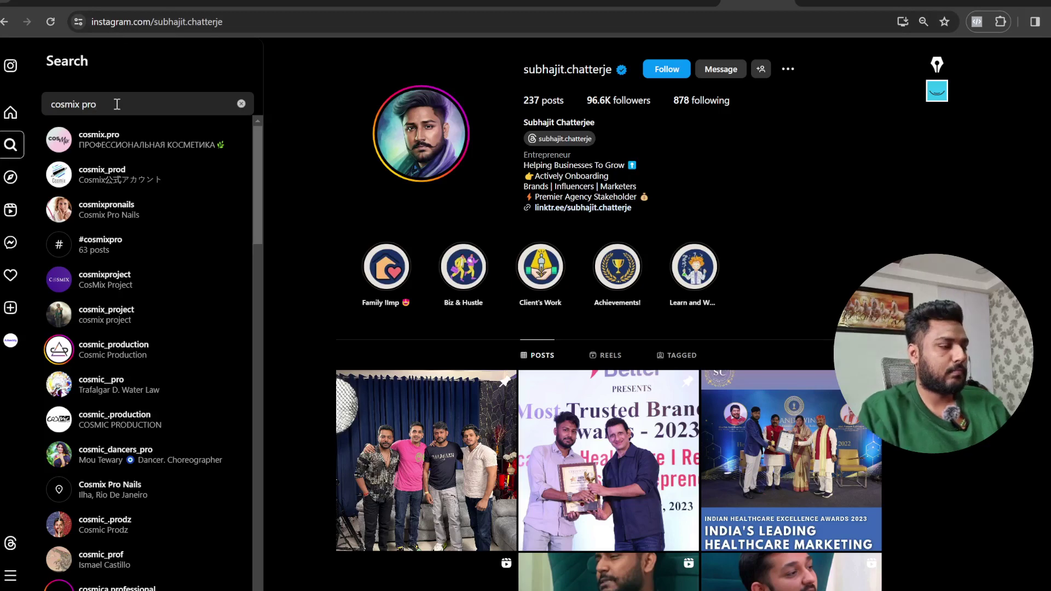
pyautogui.press('BackSpace')
pyautogui.press('BackSpace')
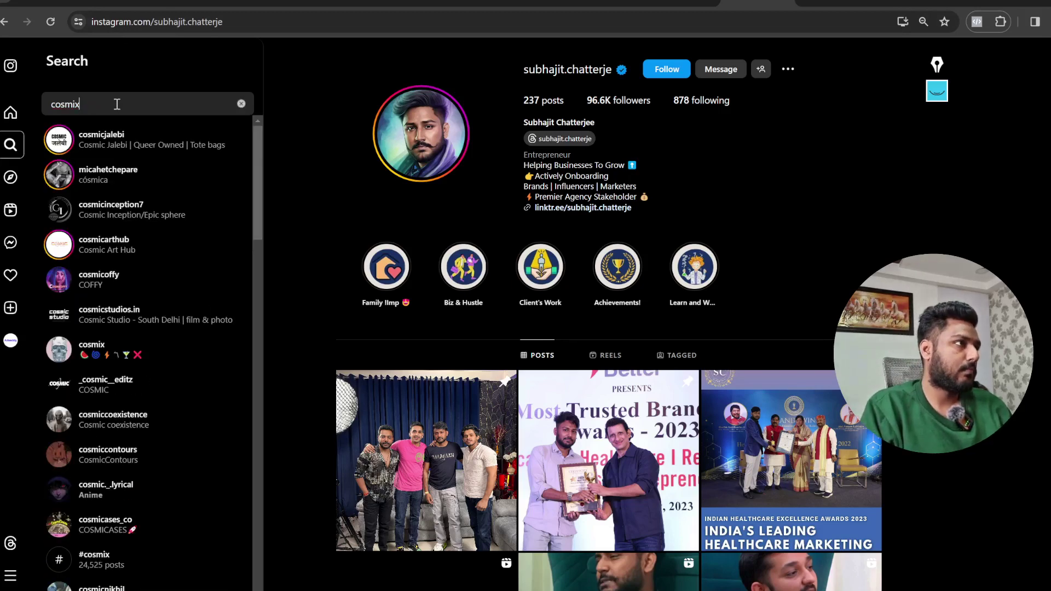
pyautogui.write('suppl')
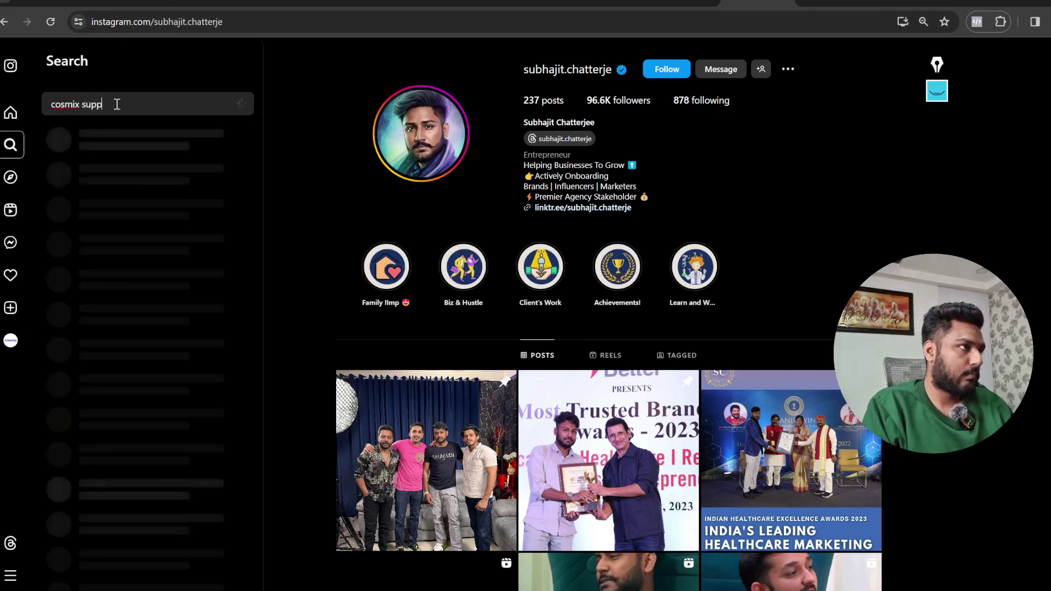
pyautogui.press('BackSpace')
pyautogui.press('BackSpace')
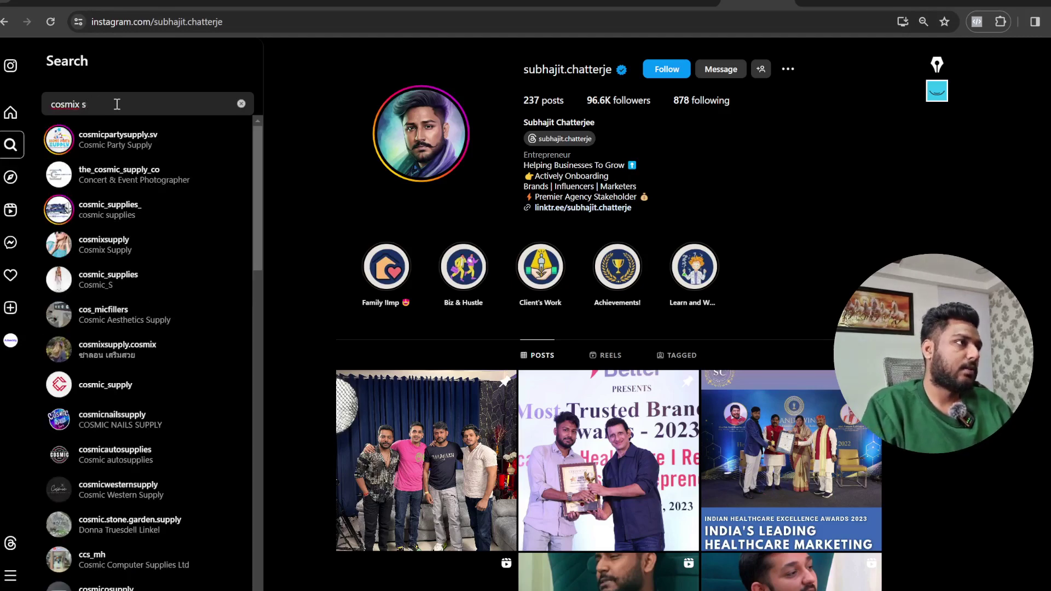
pyautogui.press('BackSpace')
pyautogui.write('w')
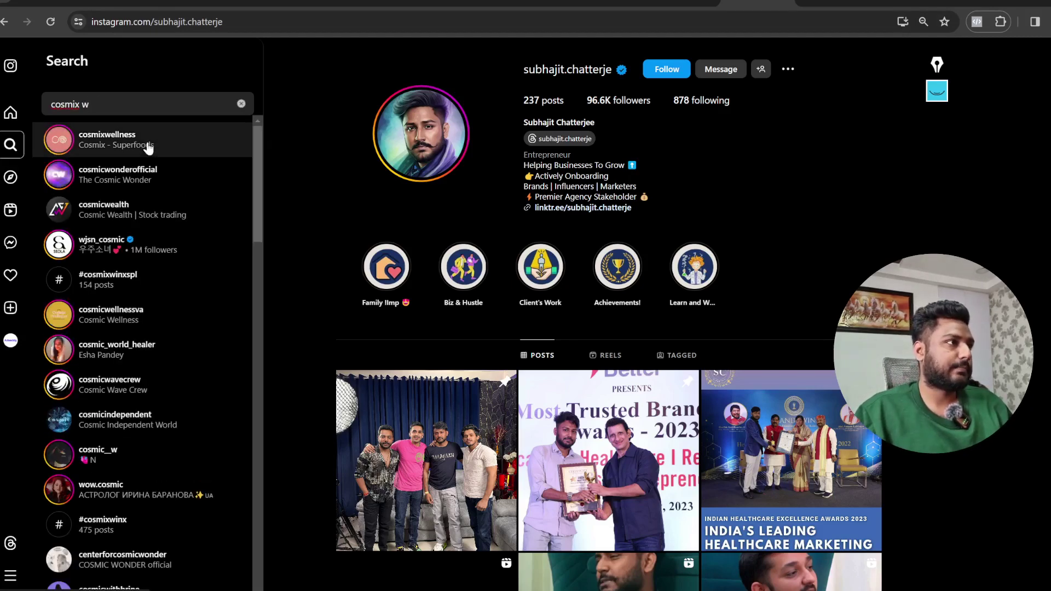
pyautogui.click(149, 147)
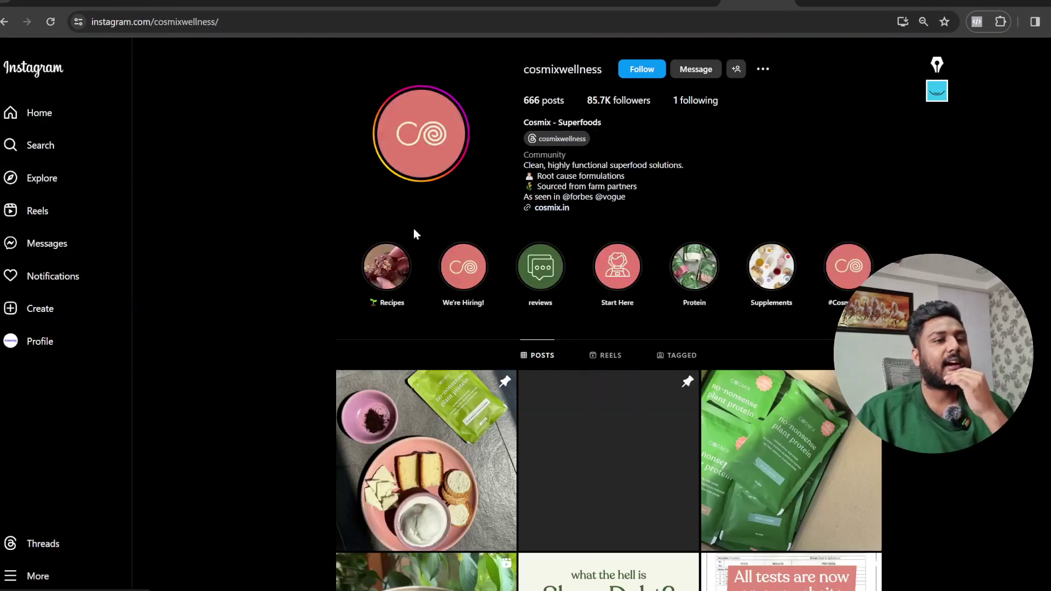
# Look through the cosmixwellness post grid to study the brand's content styles, customer posts and product creatives.
pyautogui.scroll(-5, 586, 235)
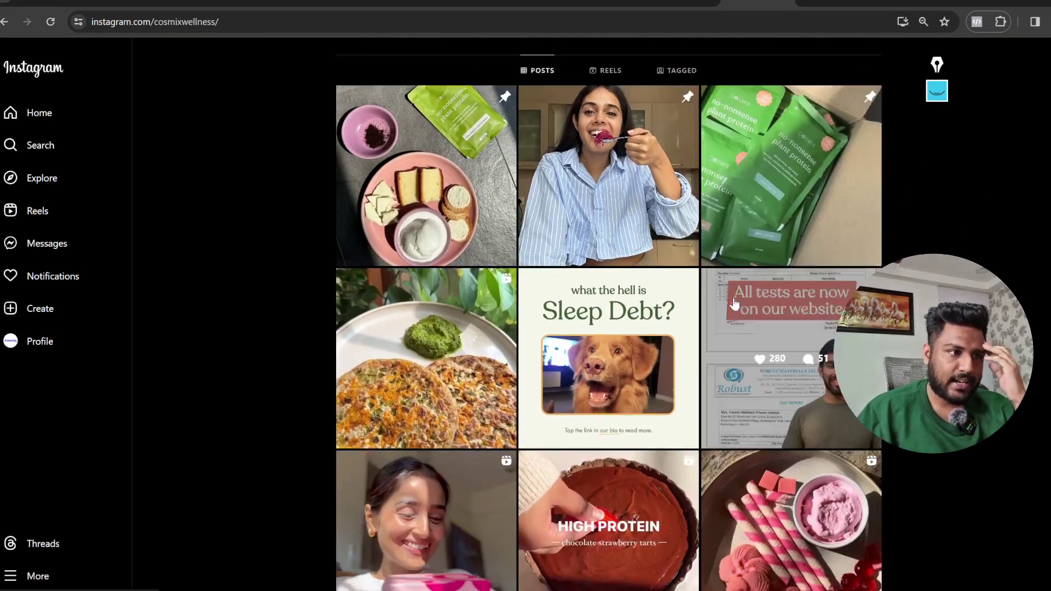
pyautogui.scroll(-5, 736, 304)
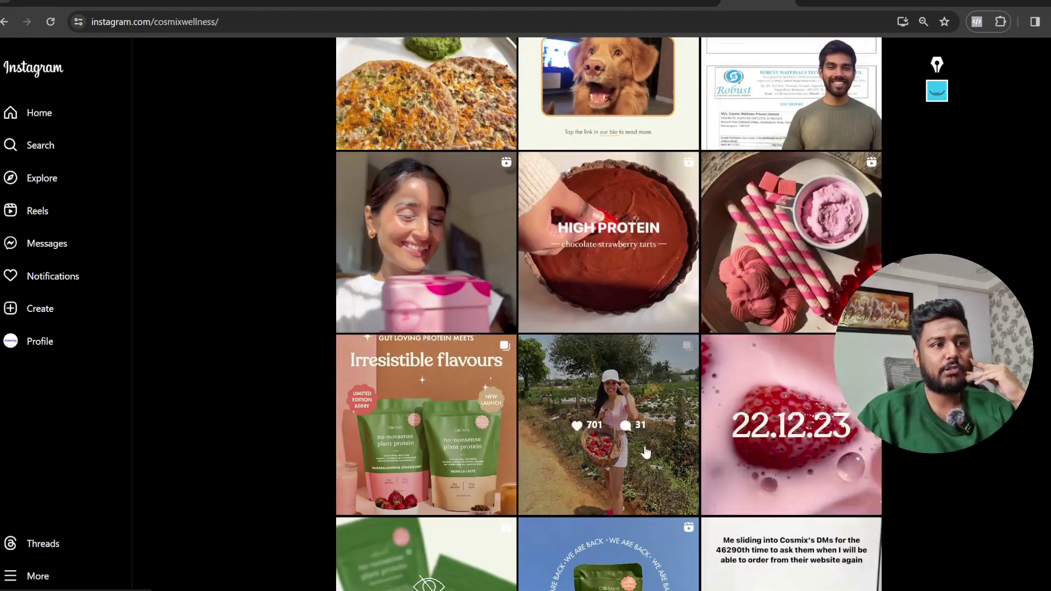
pyautogui.scroll(-3, 646, 452)
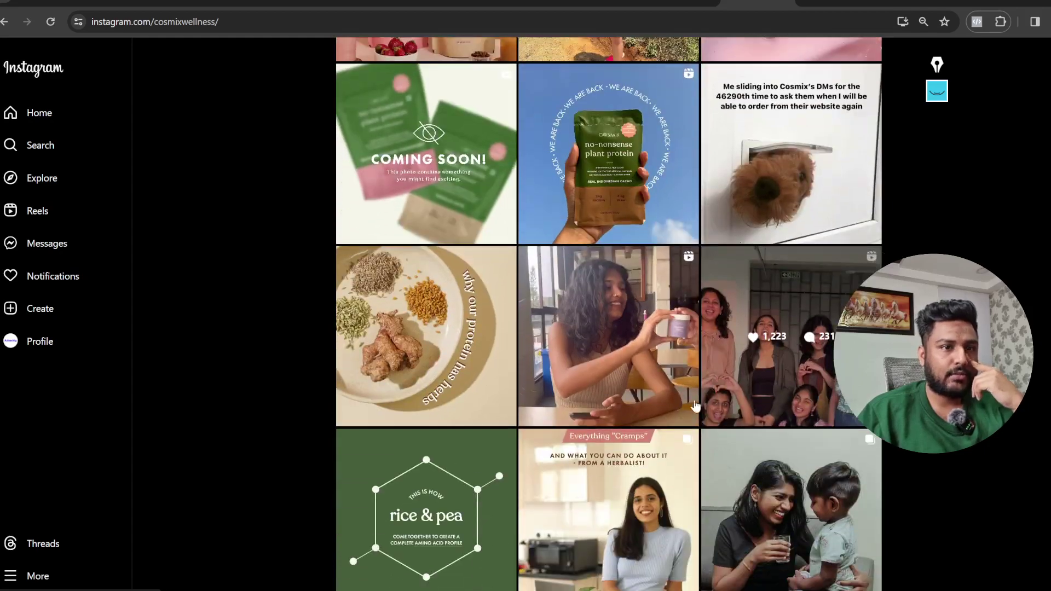
pyautogui.scroll(-10, 695, 406)
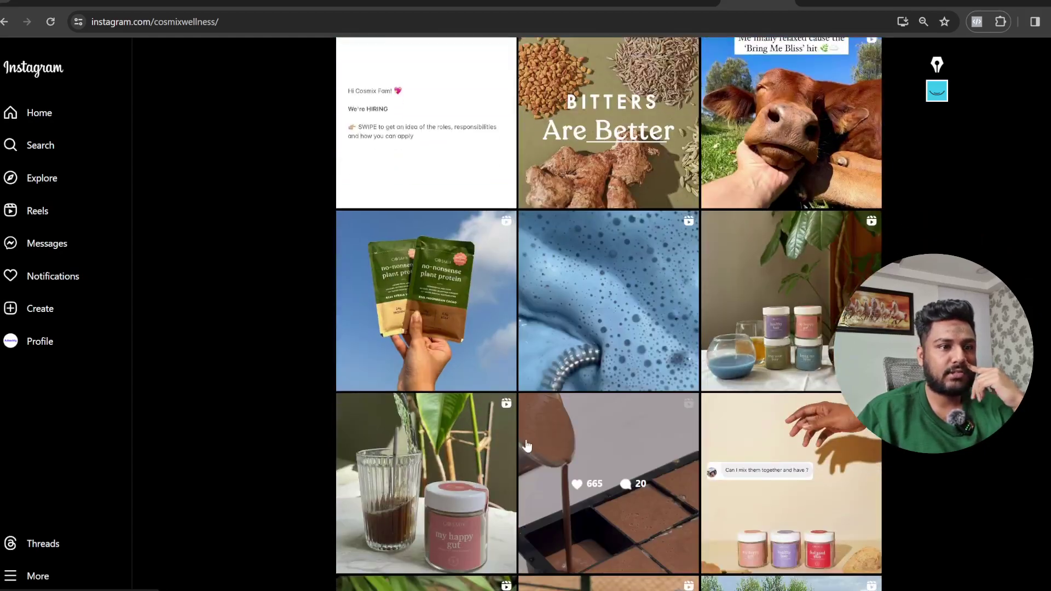
pyautogui.scroll(-2, 527, 447)
pyautogui.scroll(-3, 440, 474)
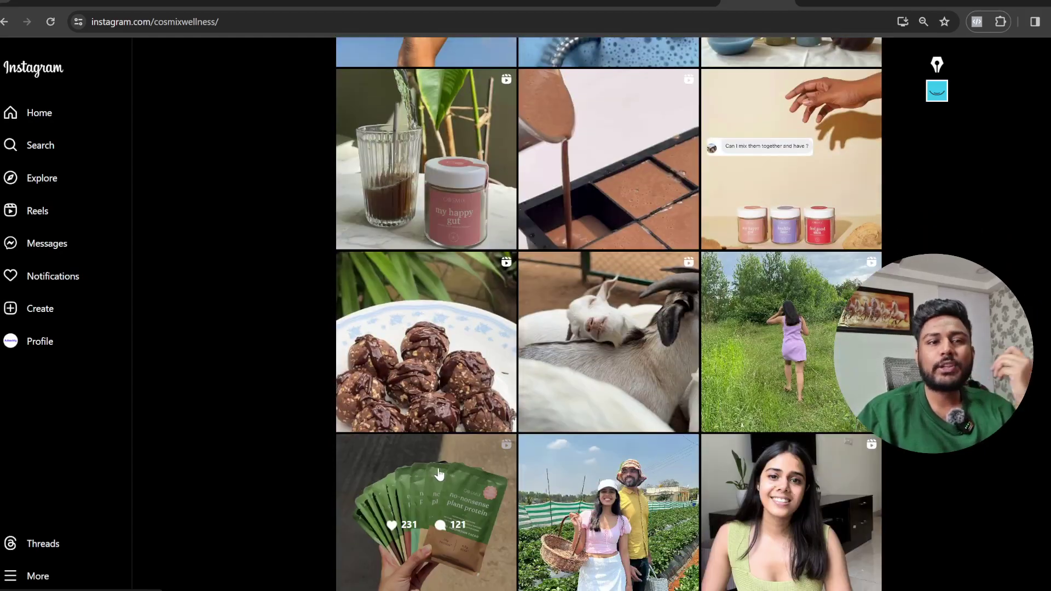
pyautogui.scroll(-3, 440, 474)
pyautogui.scroll(-2, 441, 474)
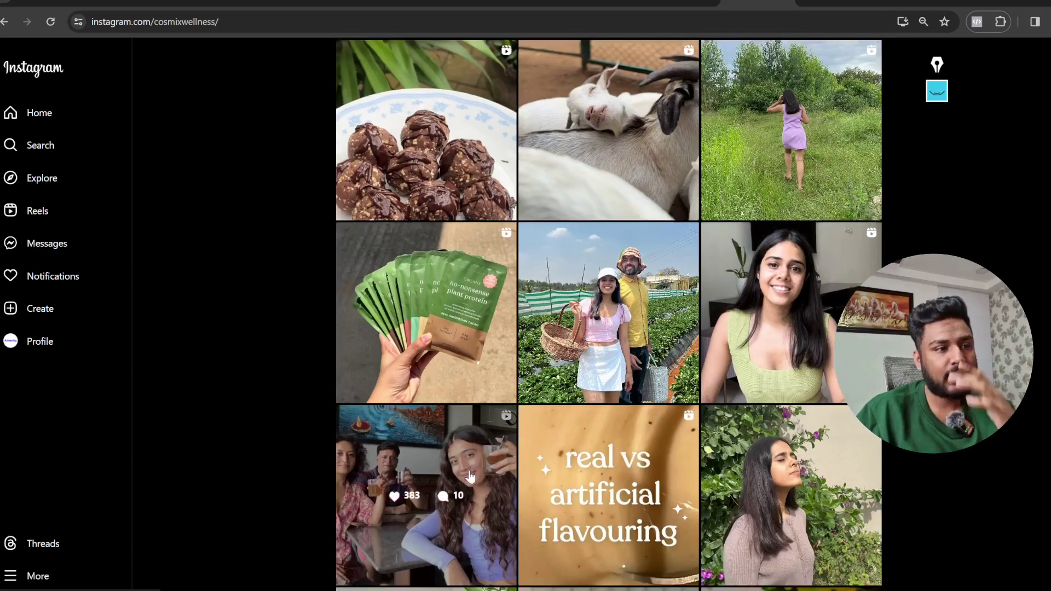
pyautogui.scroll(-4, 470, 470)
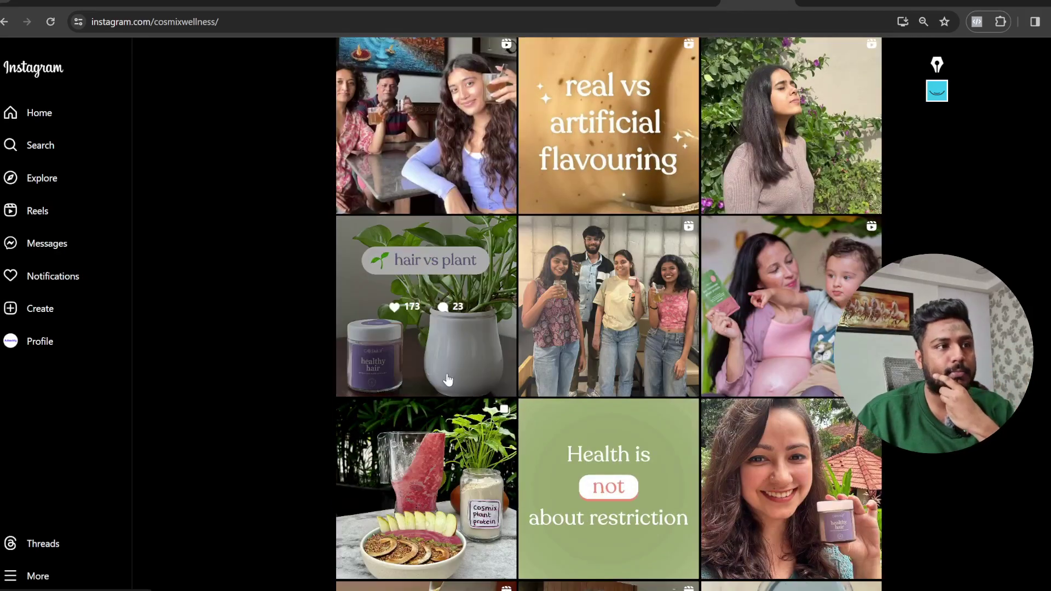
pyautogui.scroll(-4, 458, 421)
pyautogui.scroll(-6, 457, 421)
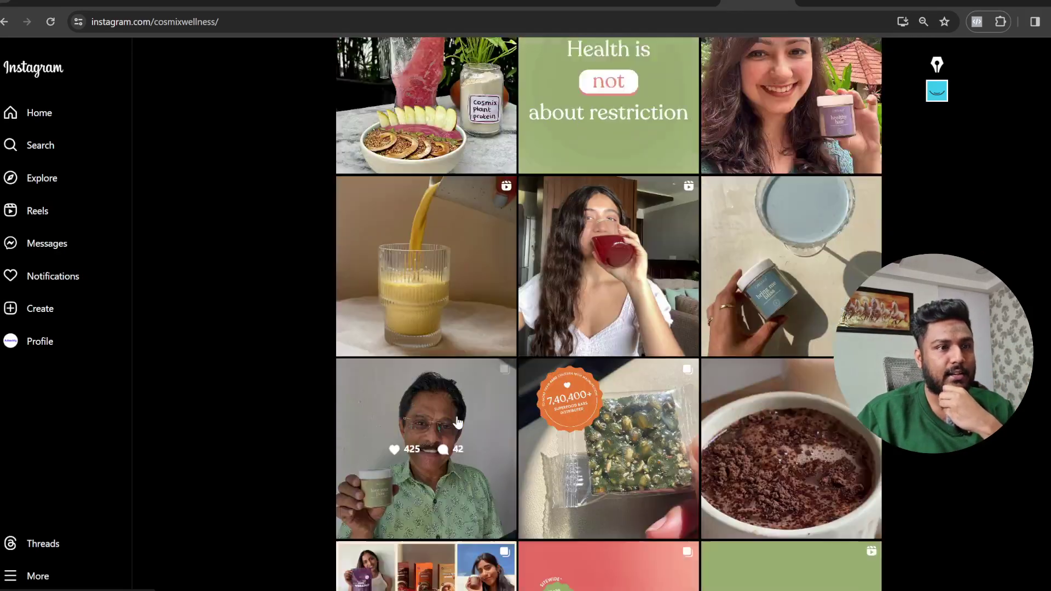
pyautogui.scroll(-2, 553, 352)
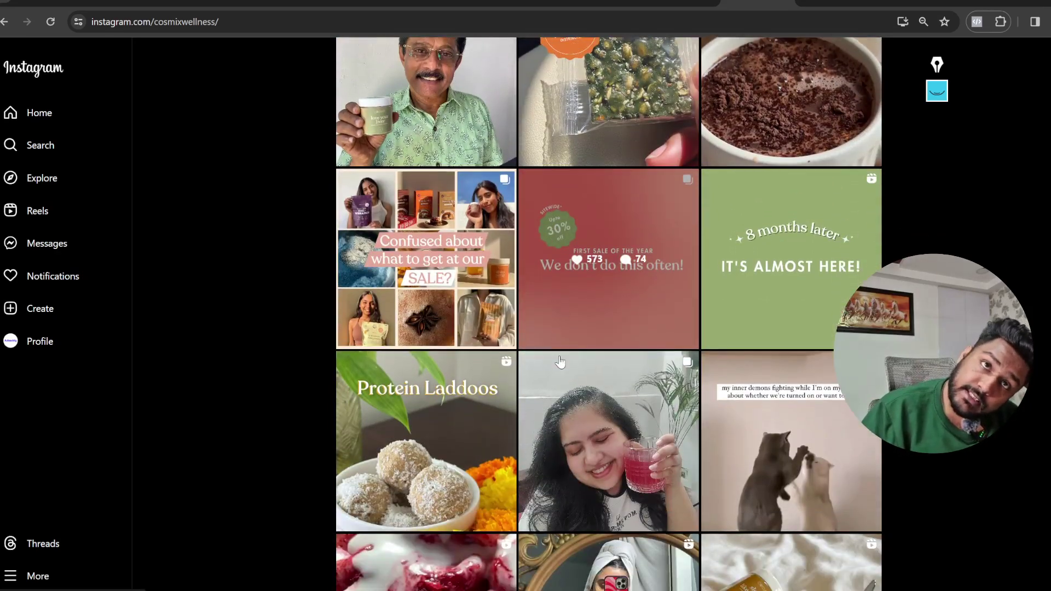
pyautogui.scroll(-6, 558, 361)
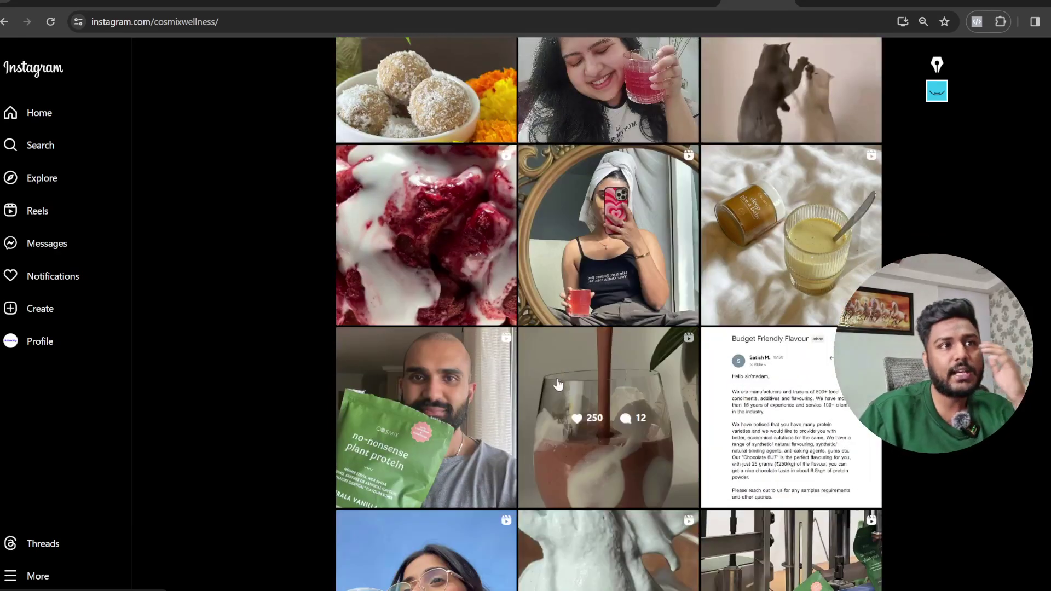
pyautogui.scroll(20, 558, 378)
# Switch to the competitor research spreadsheet and review the UGC and Influencer Marketing entries under Ads Creative.
pyautogui.click(366, 2)
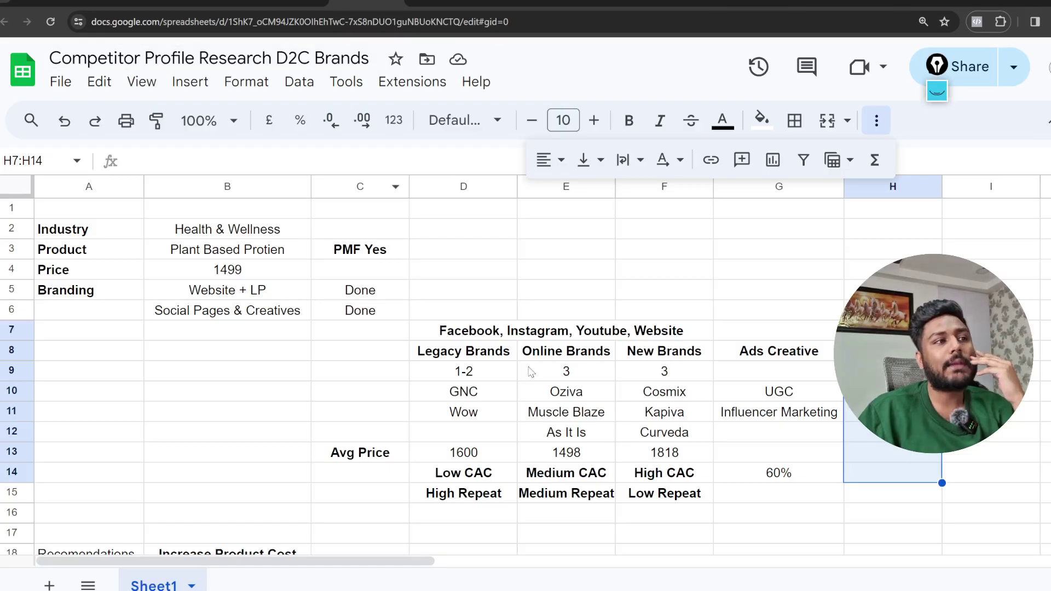
pyautogui.click(870, 393)
pyautogui.moveTo(800, 397); pyautogui.dragTo(800, 419)
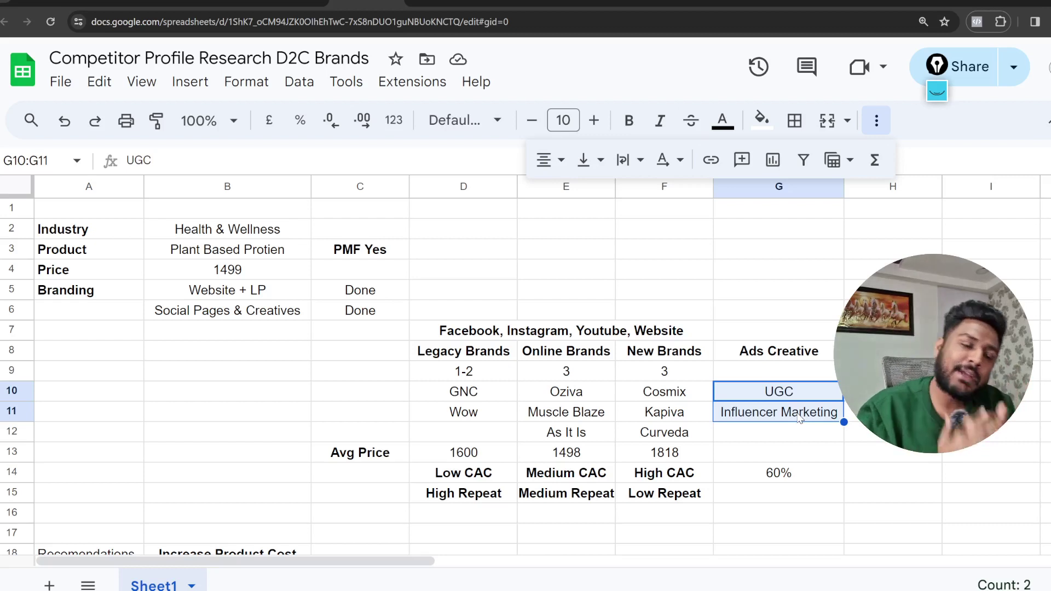
pyautogui.click(890, 371)
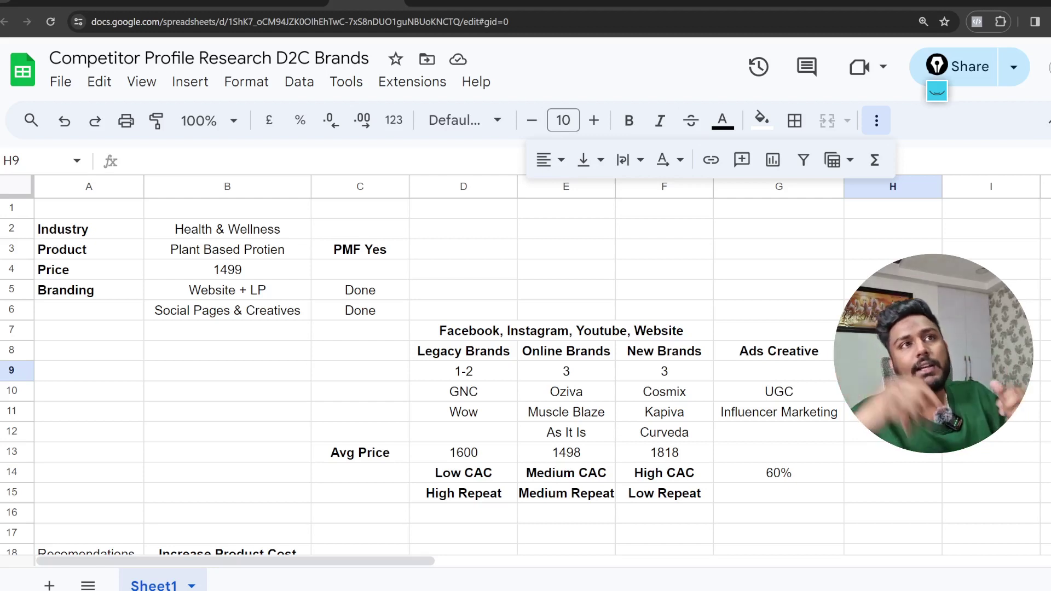
# Add the bold heading "Ads Framework" in cell H8, beside Ads Creative.
pyautogui.click(893, 351)
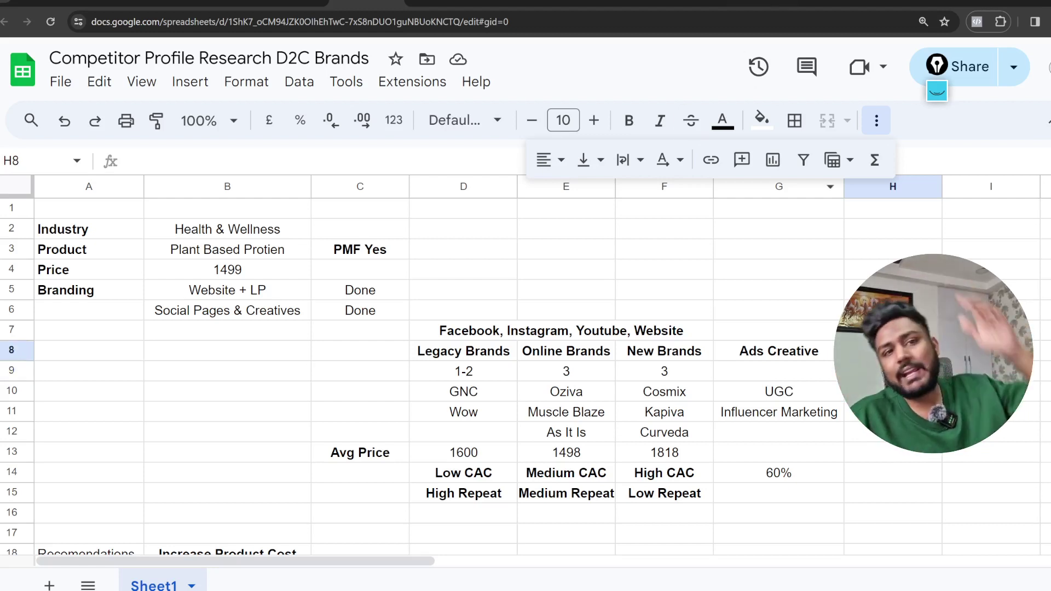
pyautogui.doubleClick(893, 351)
pyautogui.write('Ads F')
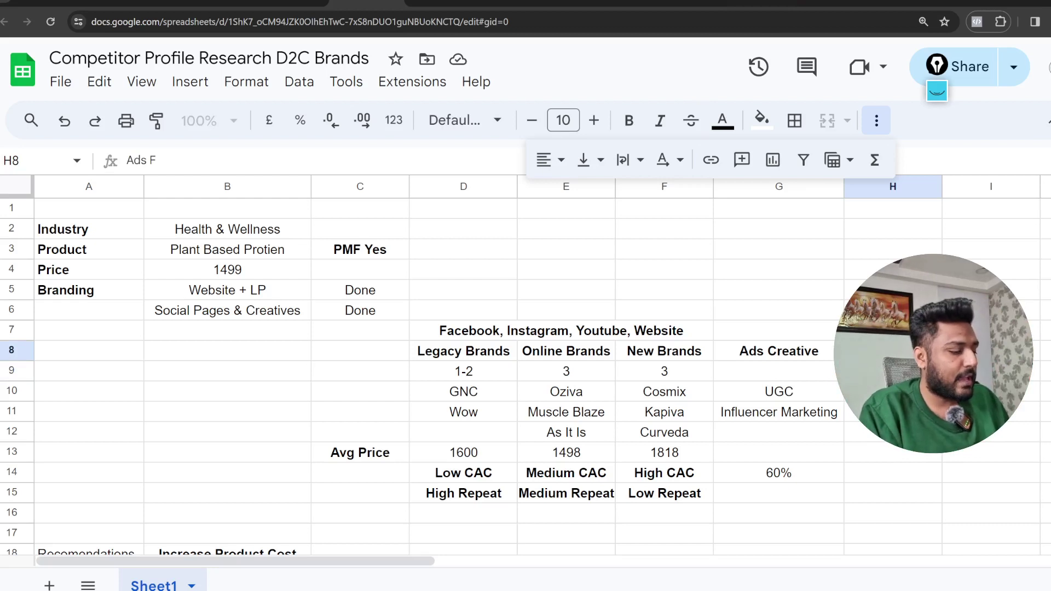
pyautogui.write('ramew')
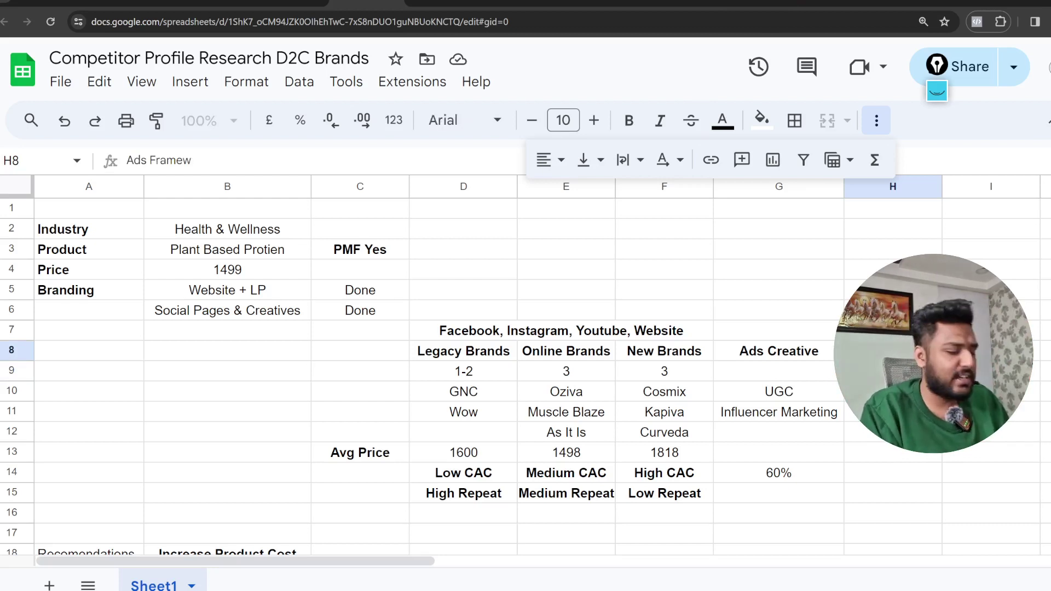
pyautogui.write('ork')
pyautogui.click(893, 392)
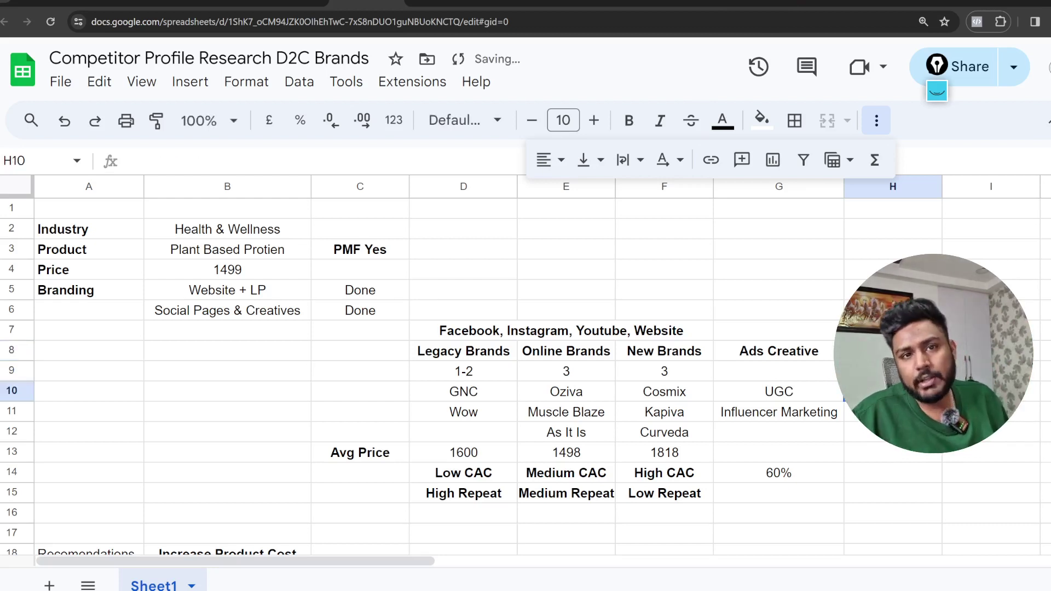
pyautogui.click(893, 351)
pyautogui.hotkey('ctrl', 'b')
# Enter "AIDA" in cell H10 under the Ads Framework heading.
pyautogui.click(893, 392)
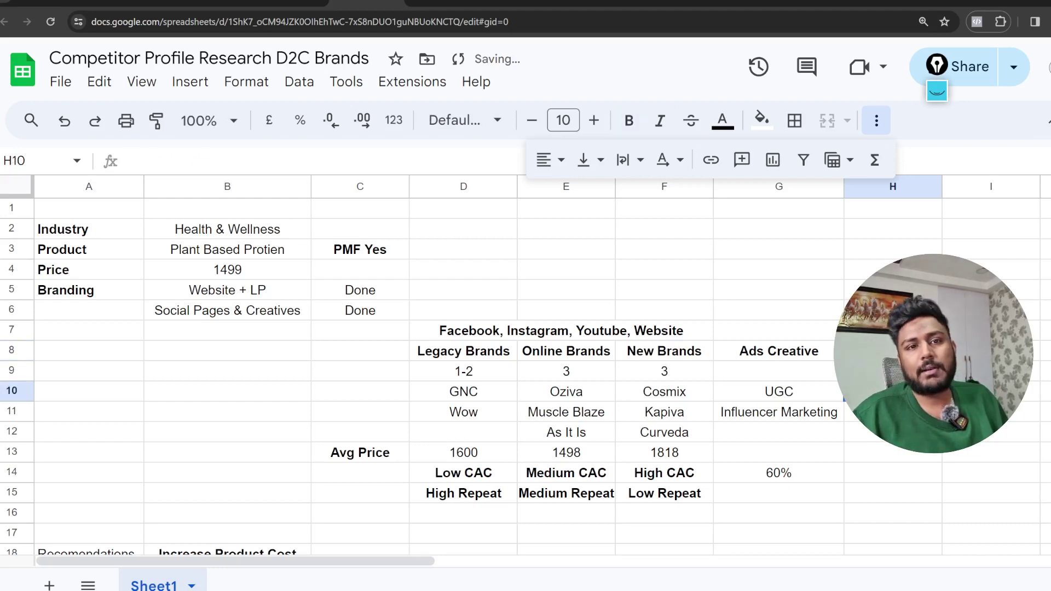
pyautogui.write('AIDA')
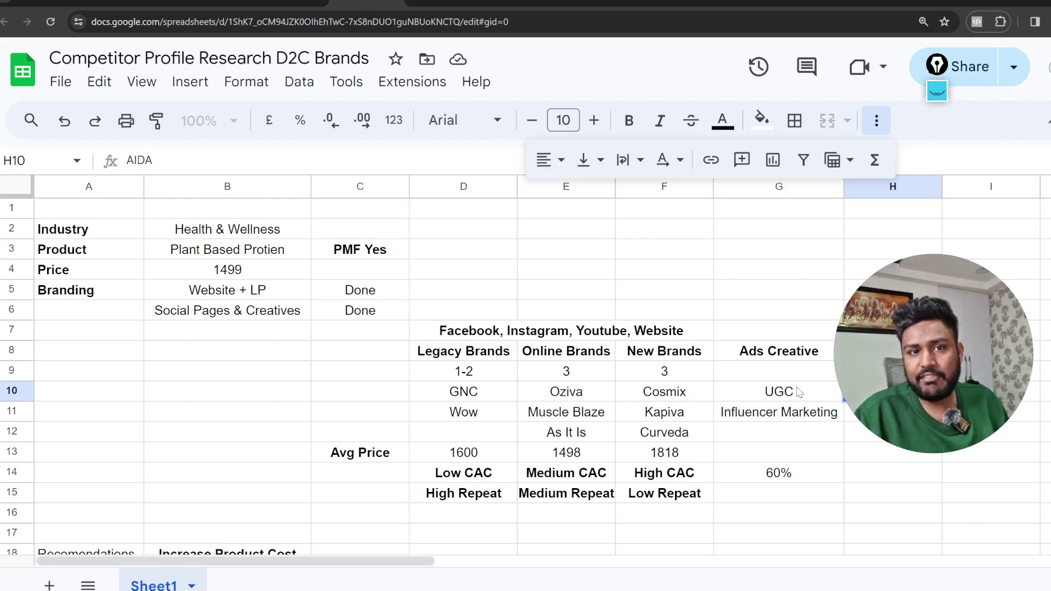
pyautogui.press('Return')
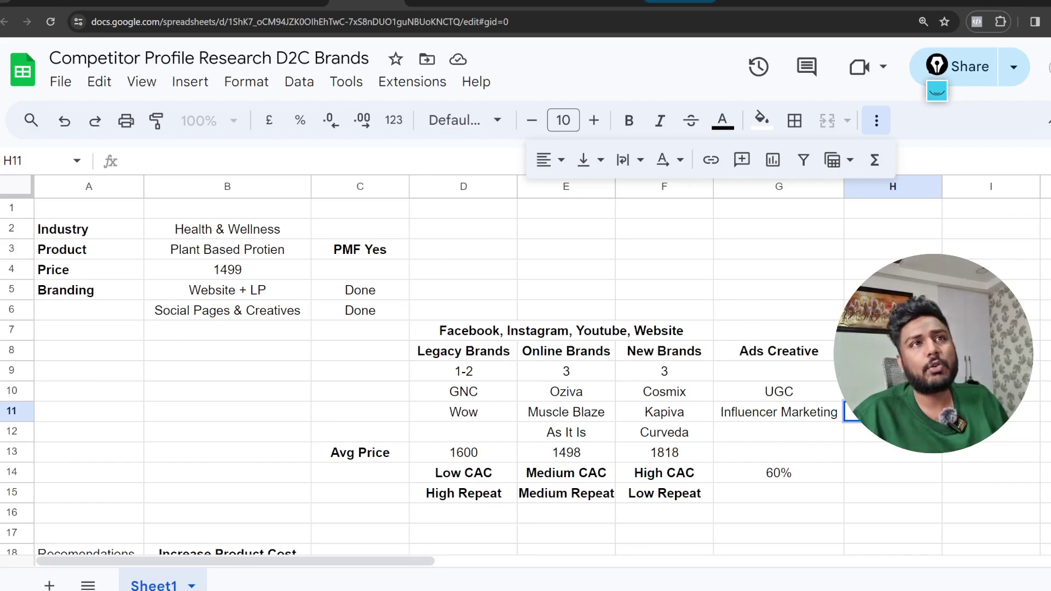
# Return to the cosmixwellness Instagram profile, watch the "Another Blissful Year" customer gift reel and close it.
pyautogui.click(758, 1)
pyautogui.scroll(-6, 688, 535)
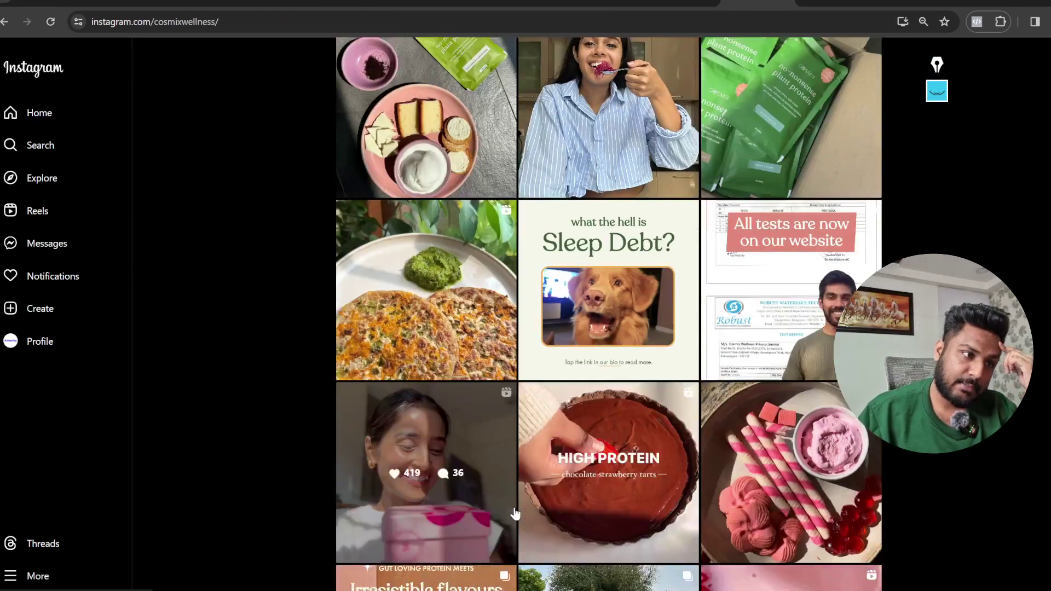
pyautogui.scroll(-3, 516, 513)
pyautogui.click(467, 293)
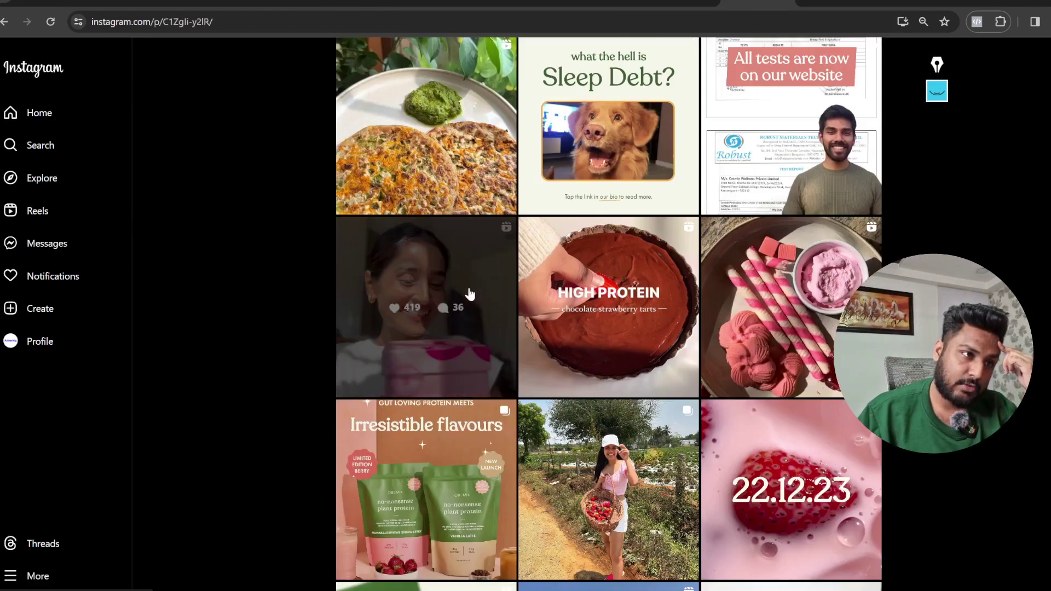
pyautogui.click(524, 571)
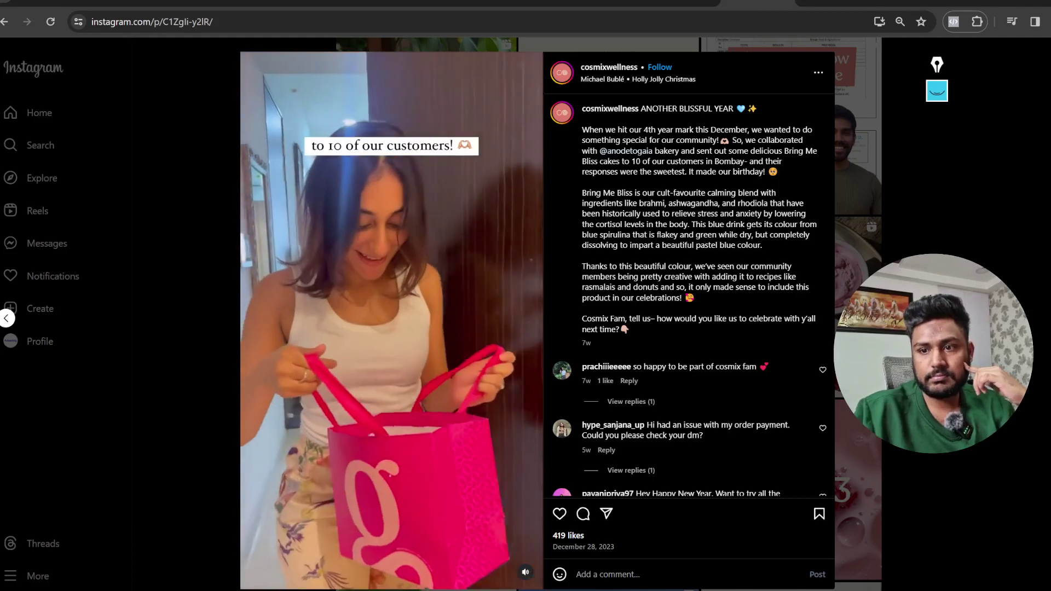
pyautogui.rightClick(741, 3)
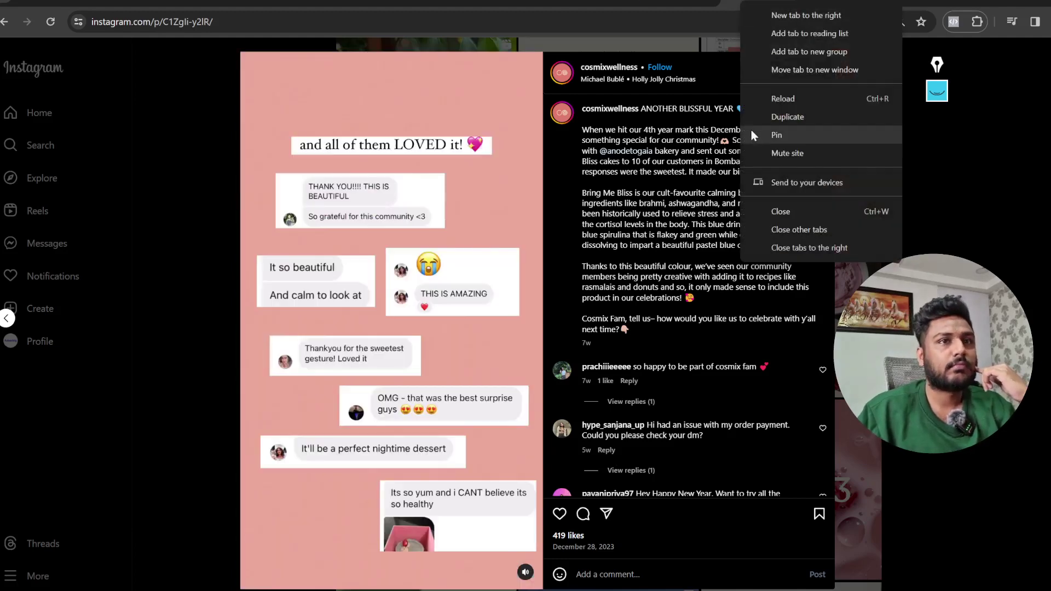
pyautogui.click(330, 281)
pyautogui.click(354, 317)
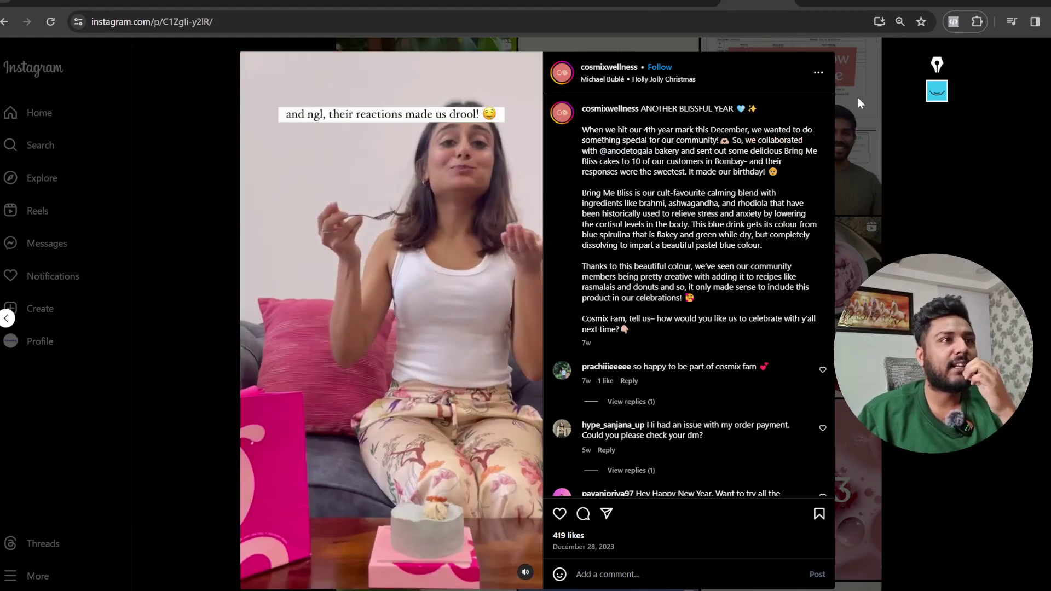
pyautogui.press('Escape')
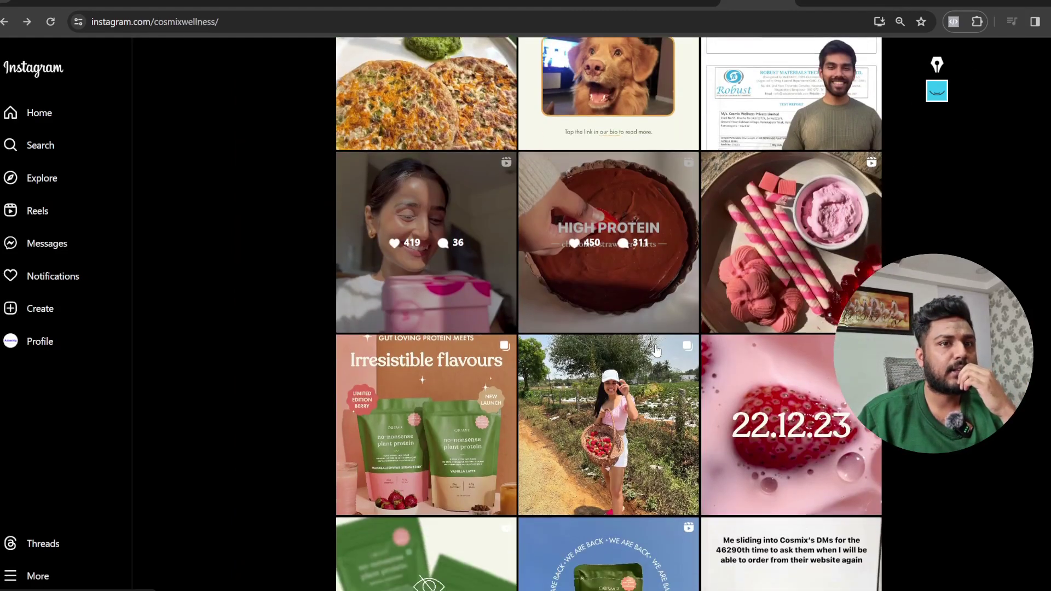
pyautogui.scroll(6, 609, 328)
# Switch to Meta Ad Library and search Indian ads for "cosmix well".
pyautogui.click(132, 4)
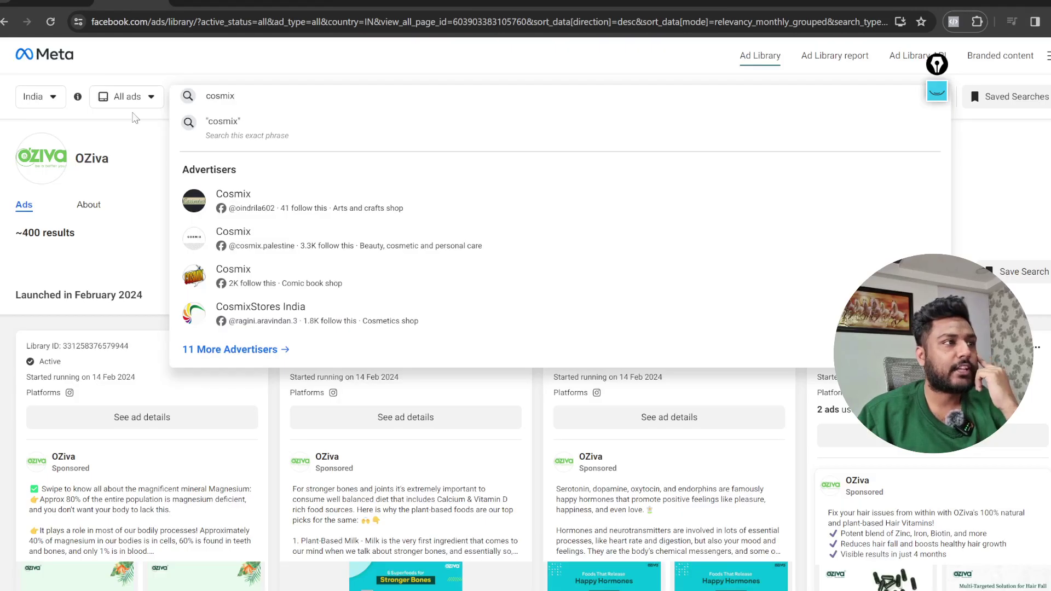
pyautogui.write('we')
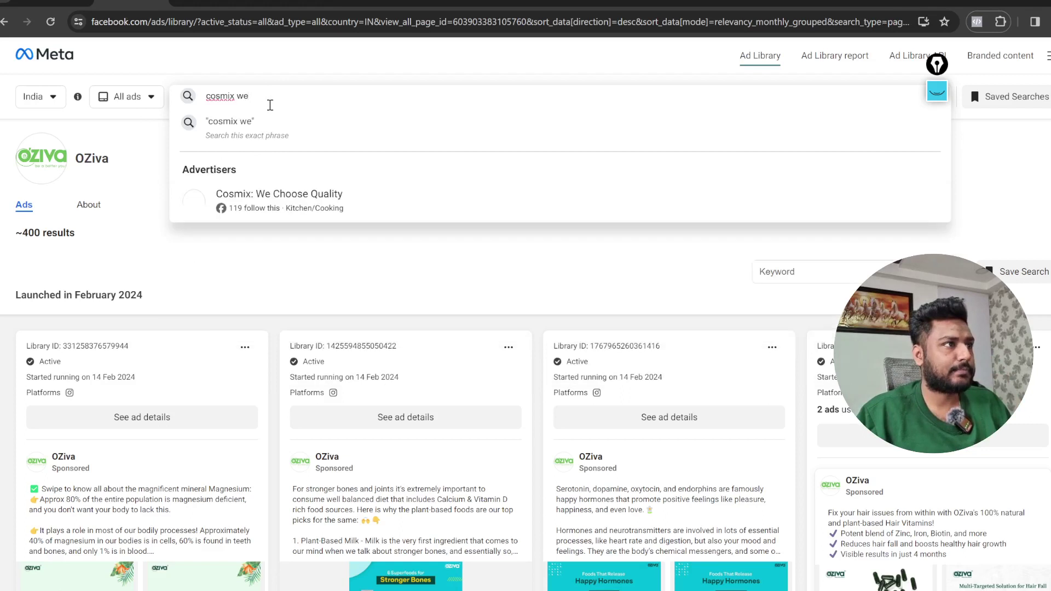
pyautogui.write('llne')
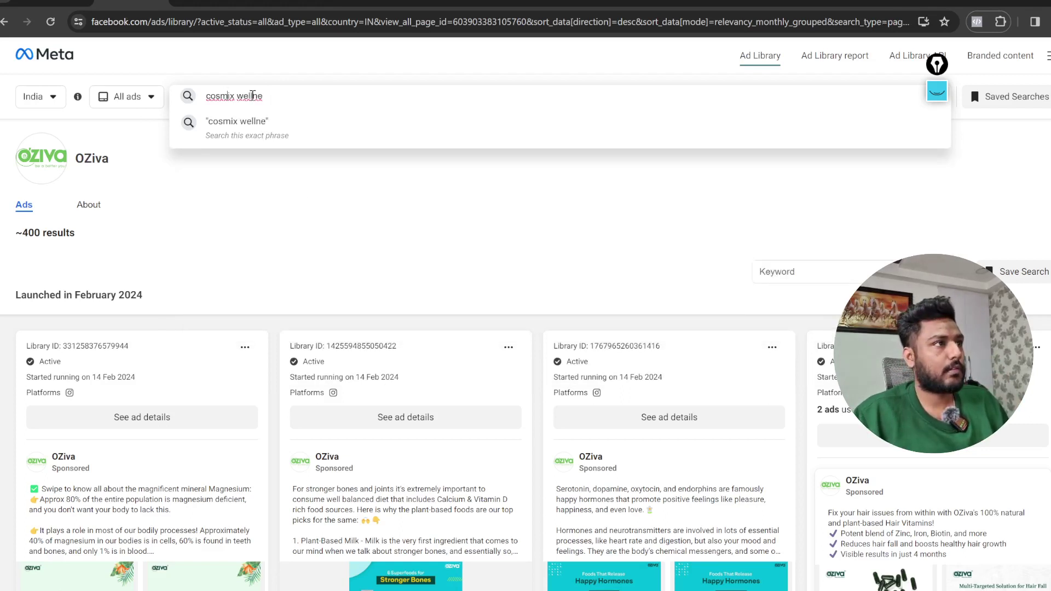
pyautogui.moveTo(269, 96); pyautogui.dragTo(254, 97)
pyautogui.press('BackSpace')
pyautogui.press('Return')
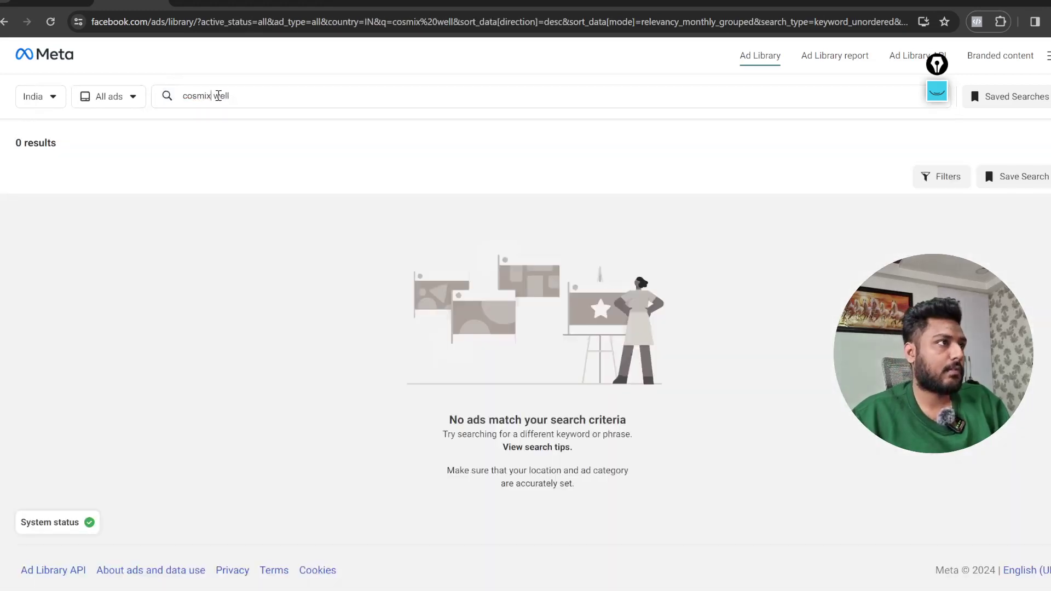
# Refine the search to "cosmixwell", open the CosMix advertiser and look at its ads launched in February 2024.
pyautogui.click(214, 96)
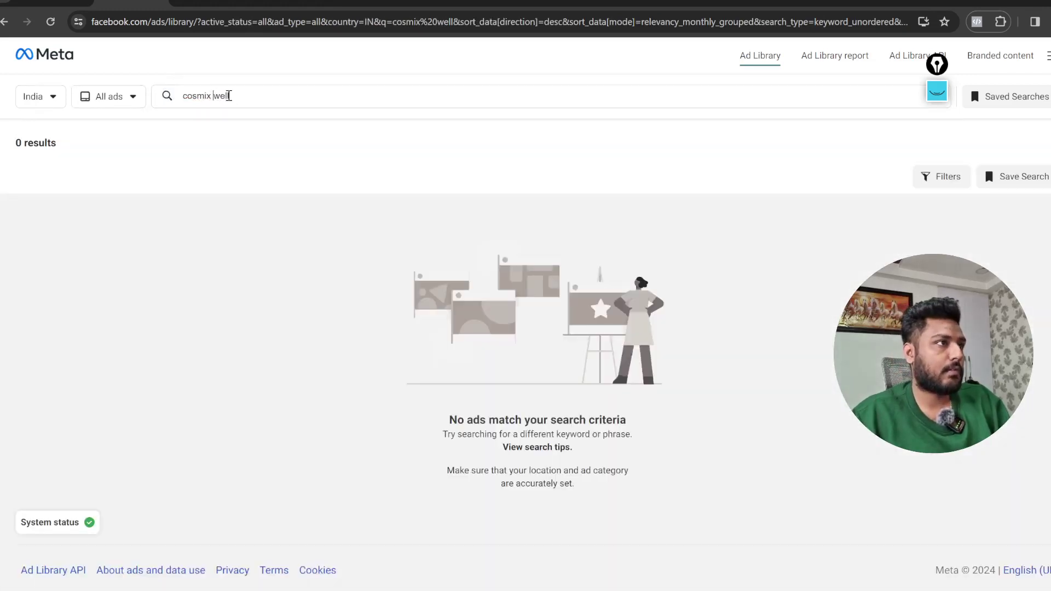
pyautogui.press('BackSpace')
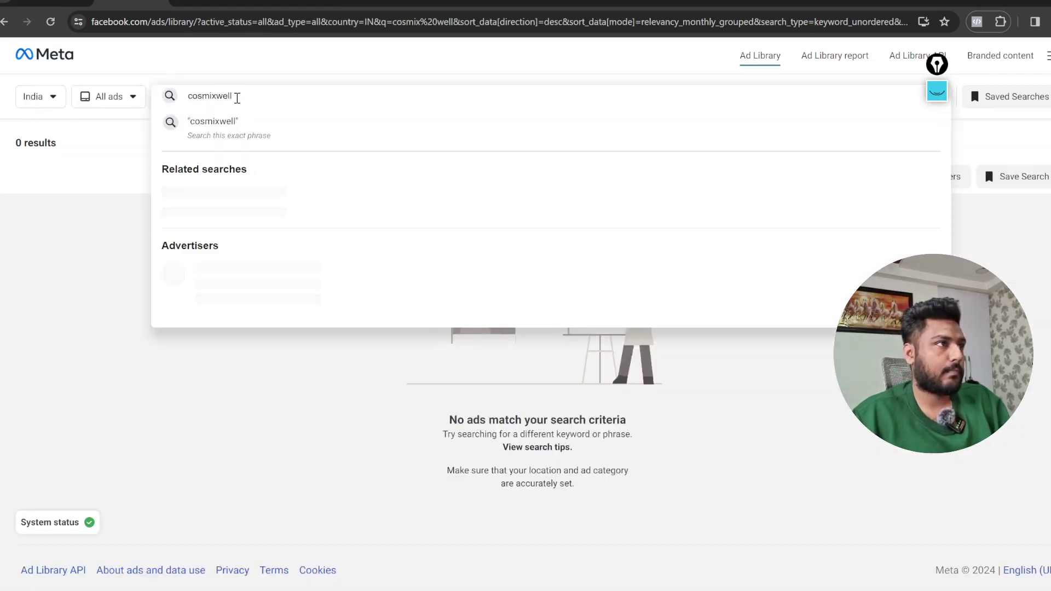
pyautogui.click(260, 196)
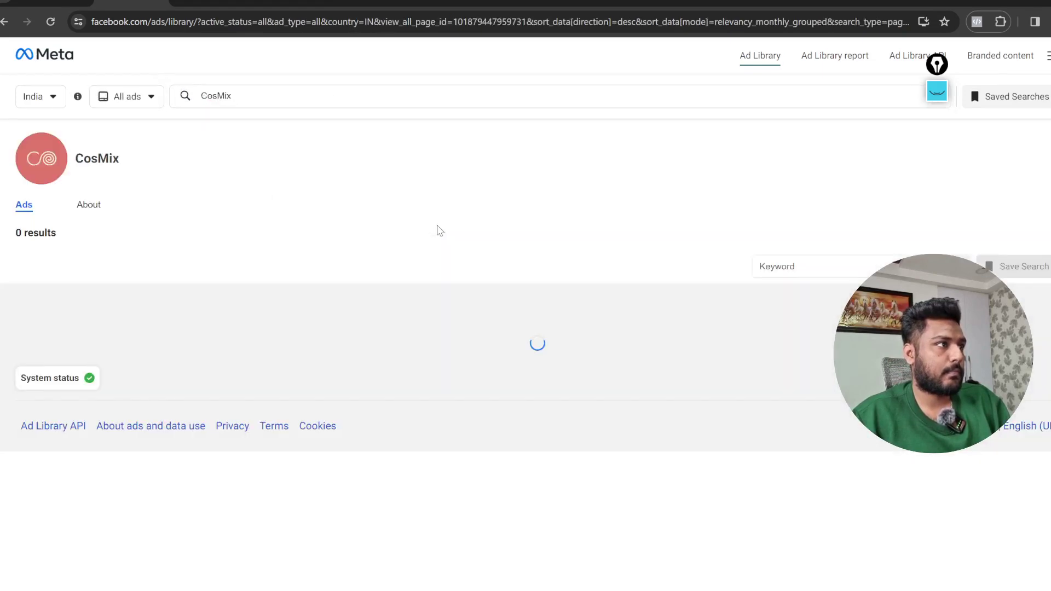
pyautogui.click(221, 94)
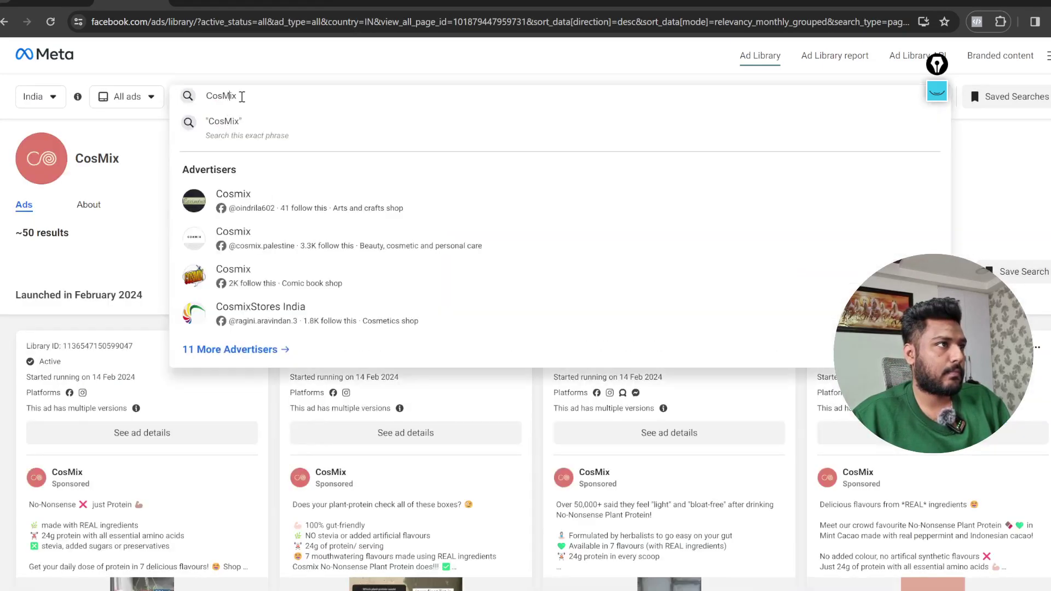
pyautogui.scroll(-2, 455, 451)
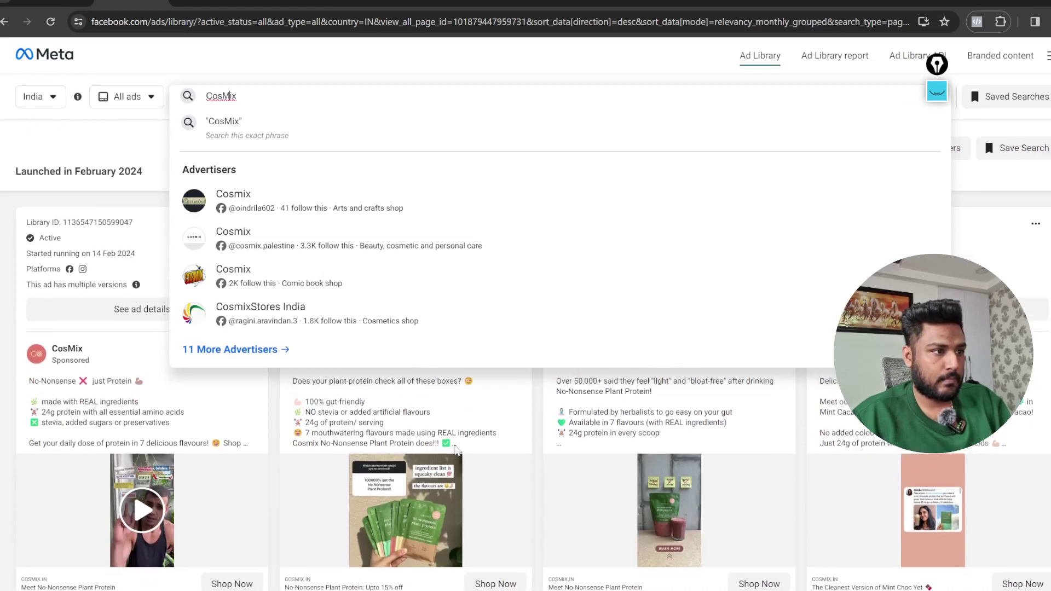
# Close the search suggestions and watch the video ad for CosMix's No-Nonsense Plant Protein launched on 14 Feb 2024.
pyautogui.scroll(2, 458, 449)
pyautogui.click(521, 420)
pyautogui.scroll(-3, 482, 430)
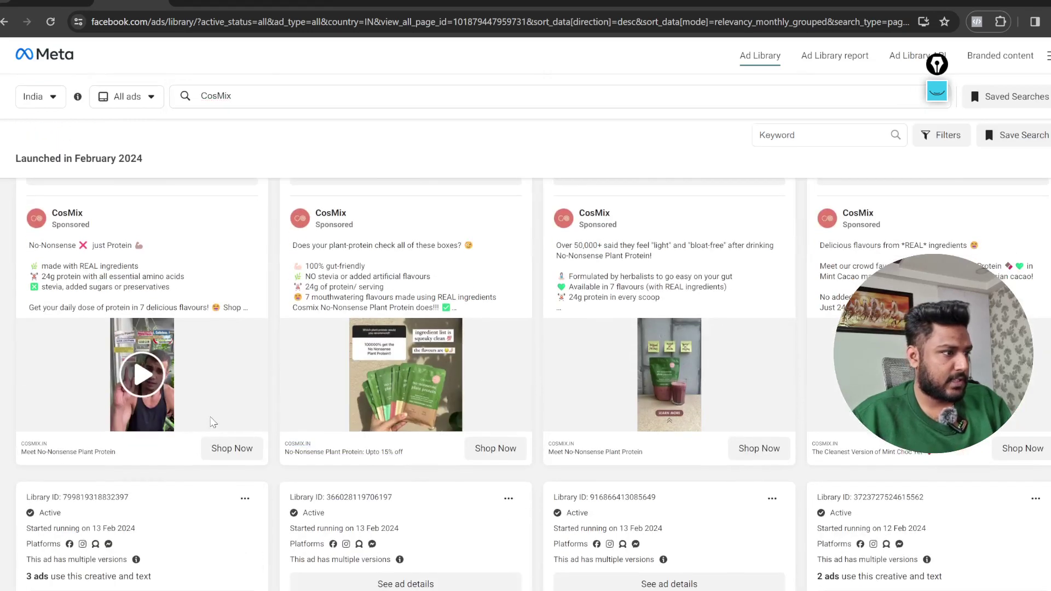
pyautogui.click(147, 376)
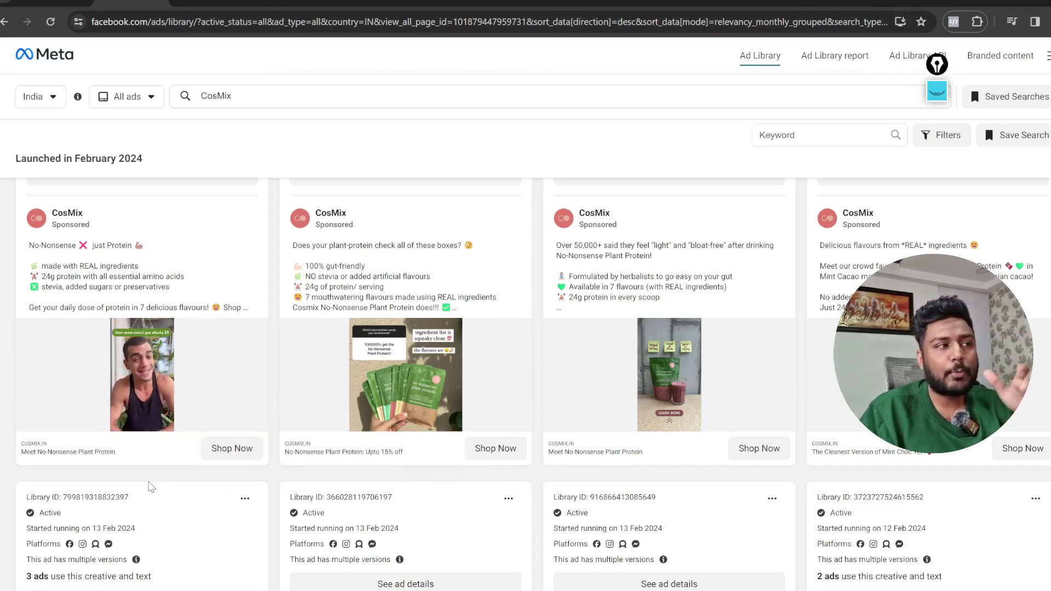
pyautogui.moveTo(155, 379)
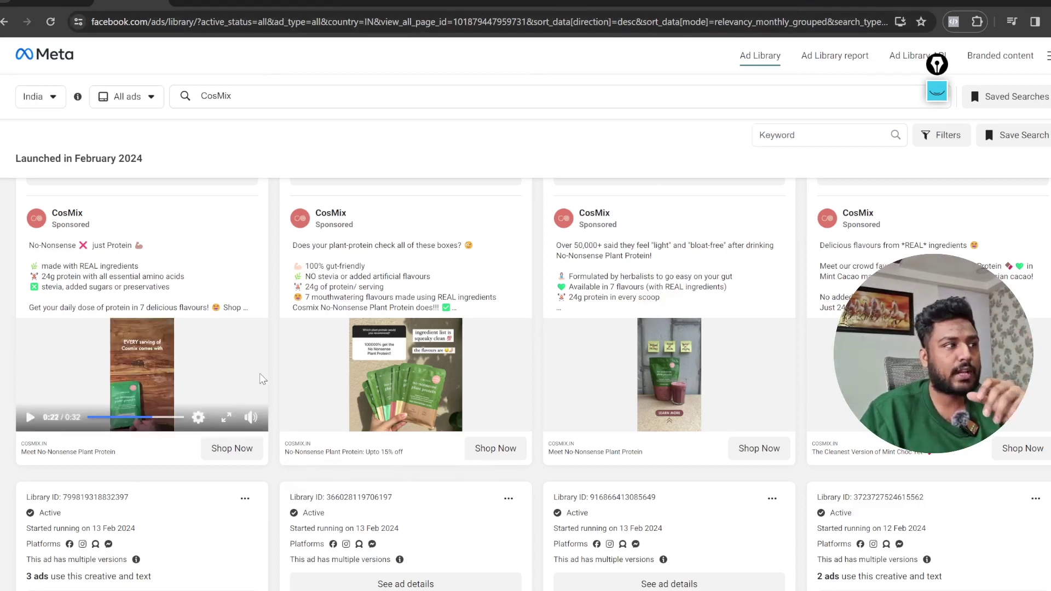
# Look through CosMix's remaining February 2024 ads and the older ones launched in January 2024 and December 2023.
pyautogui.scroll(-3, 260, 378)
pyautogui.scroll(-10, 260, 379)
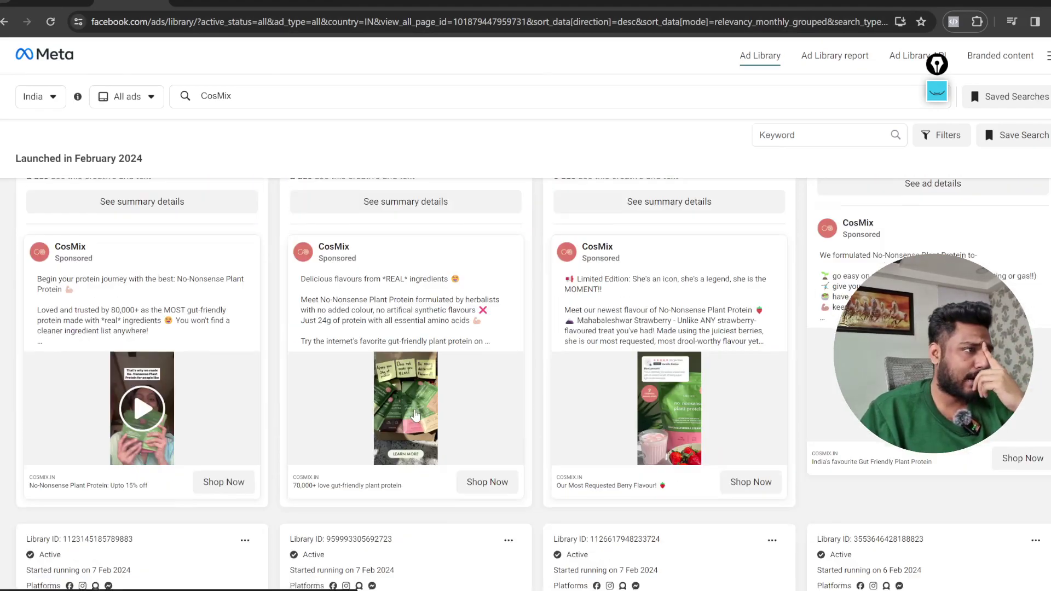
pyautogui.scroll(-15, 414, 416)
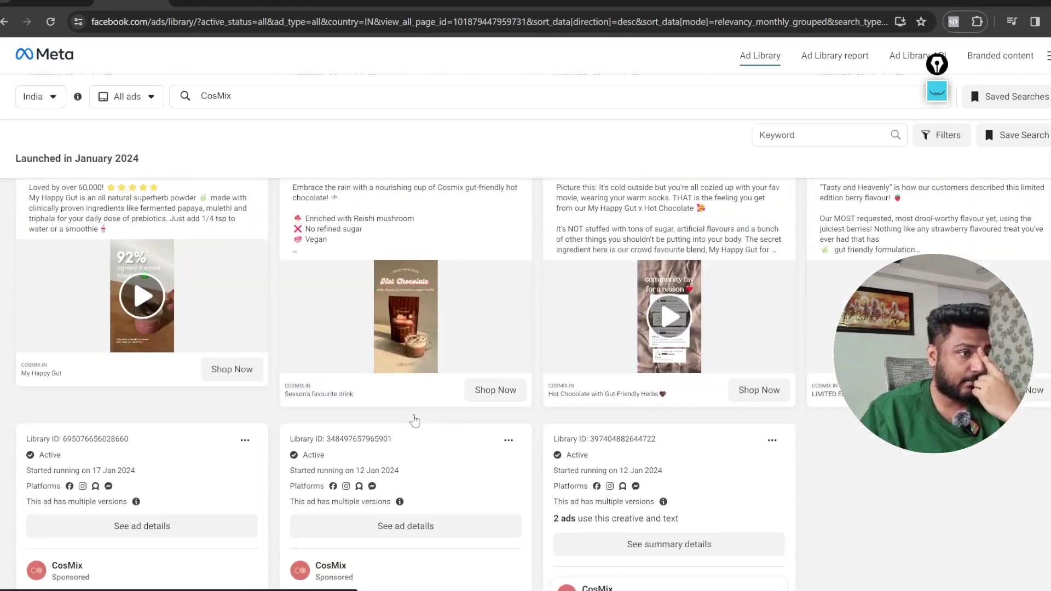
pyautogui.scroll(-10, 415, 420)
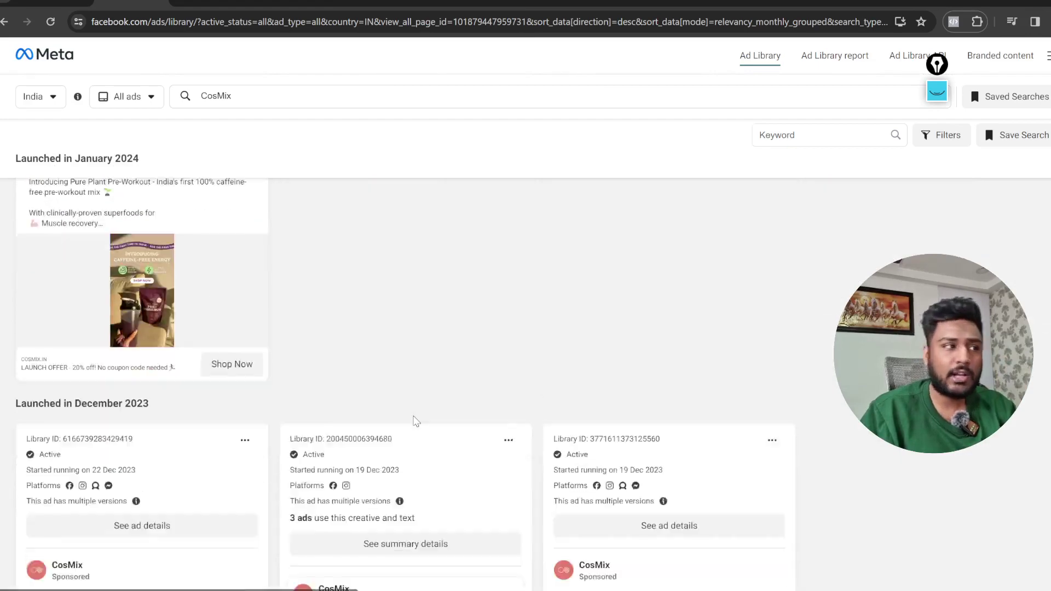
pyautogui.scroll(-2, 417, 414)
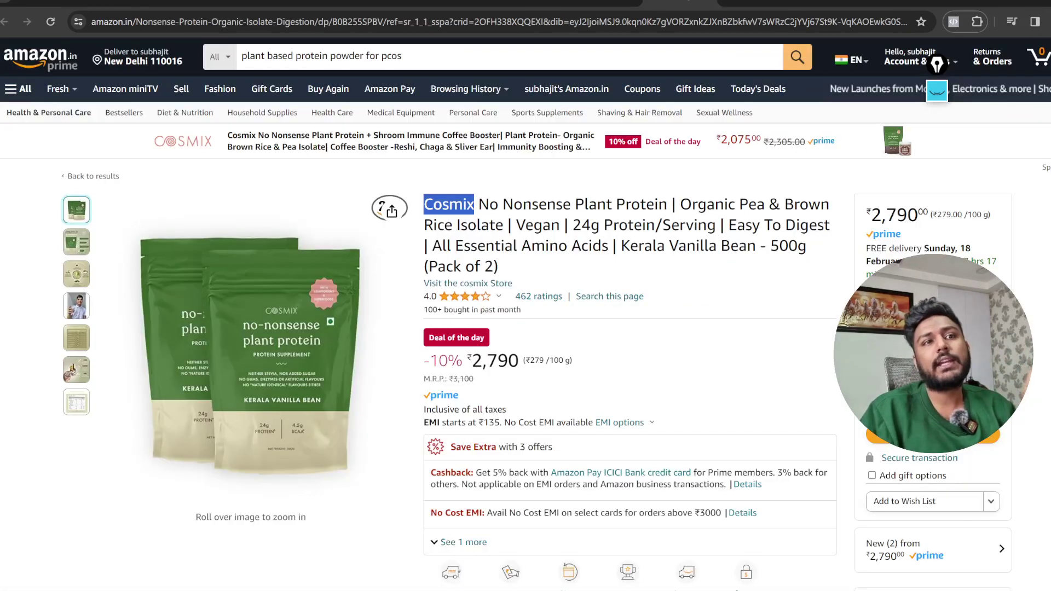
# Switch to Amazon's "plant based protein powder for pcos" results and open the sponsored Cosmix No Nonsense Plant Protein listing.
pyautogui.click(602, 2)
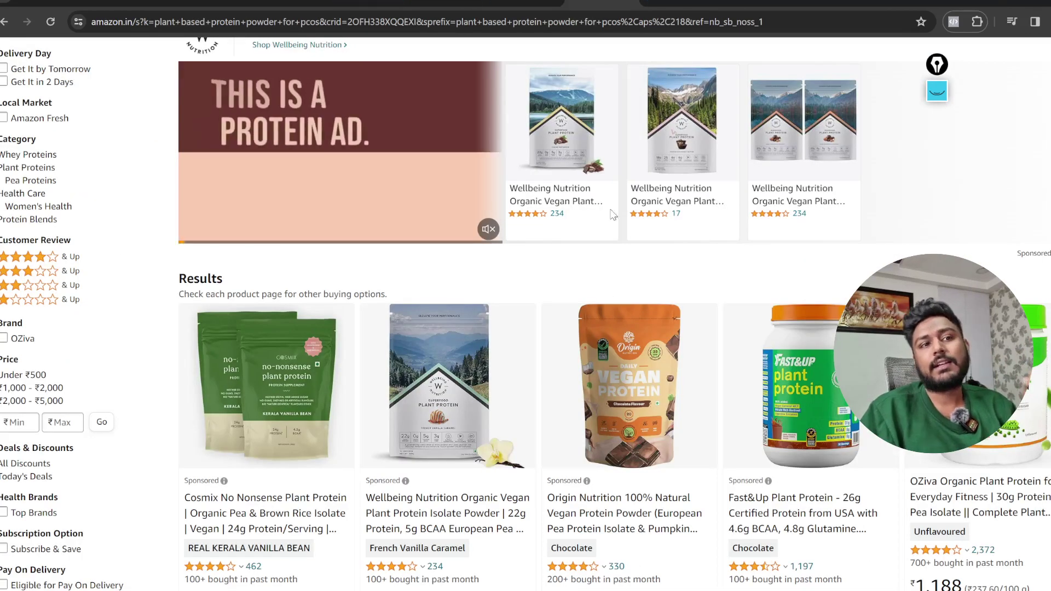
pyautogui.scroll(-5, 555, 366)
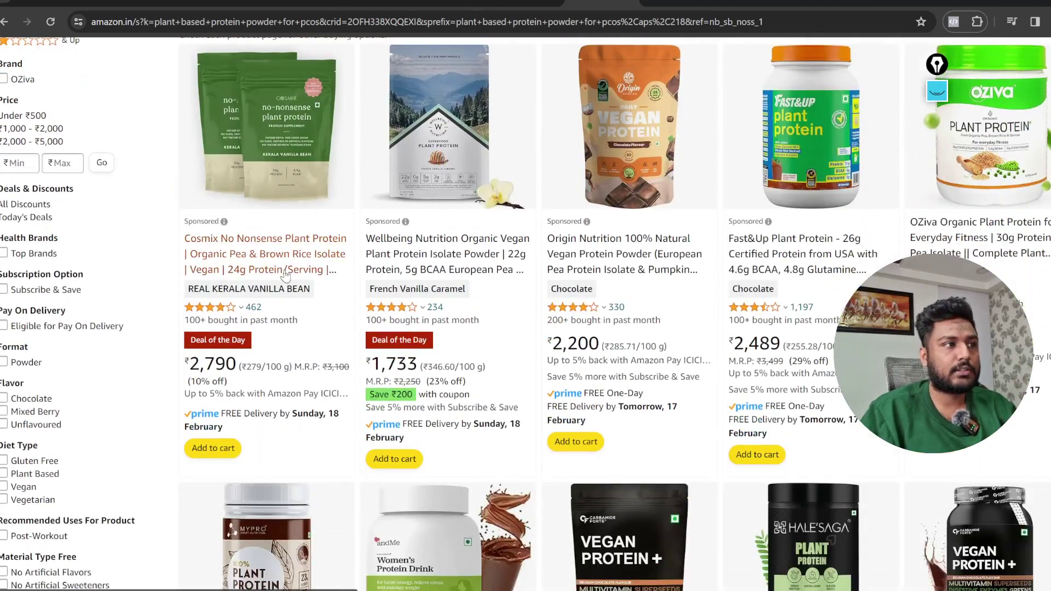
pyautogui.click(275, 256)
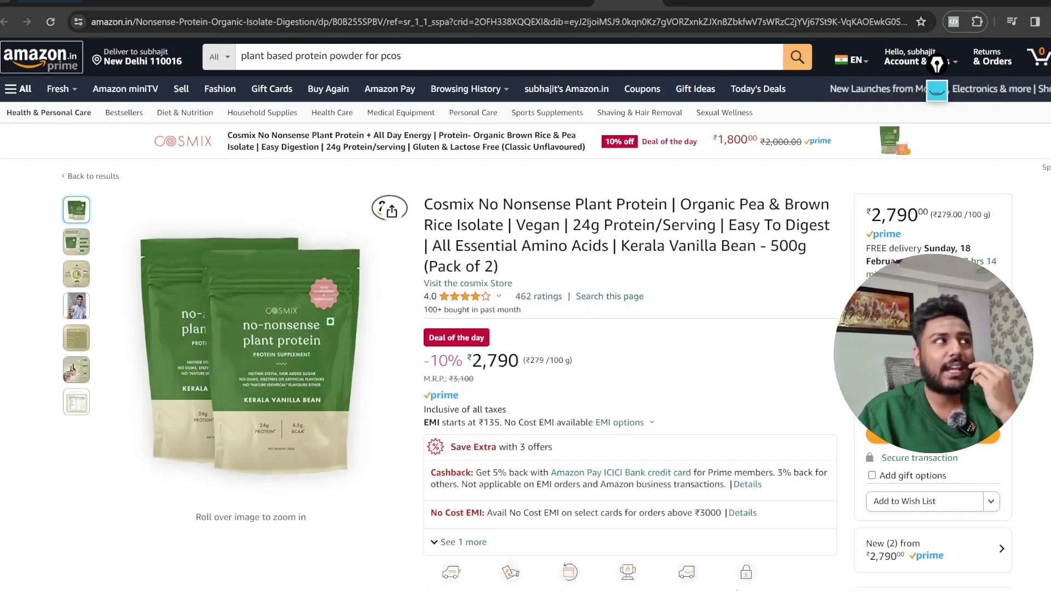
# Switch to the Competitor Profile Research D2C Brands sheet and review the brand comparison, ads creative and recommendations entries.
pyautogui.click(340, 1)
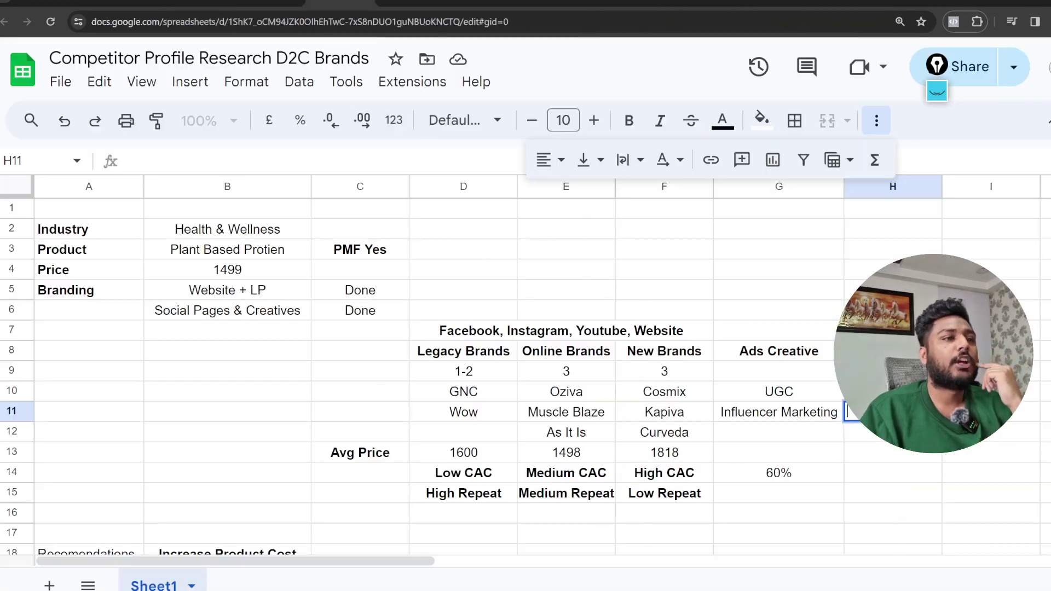
pyautogui.scroll(-3, 567, 464)
pyautogui.click(990, 330)
pyautogui.scroll(1, 764, 349)
pyautogui.scroll(1, 762, 349)
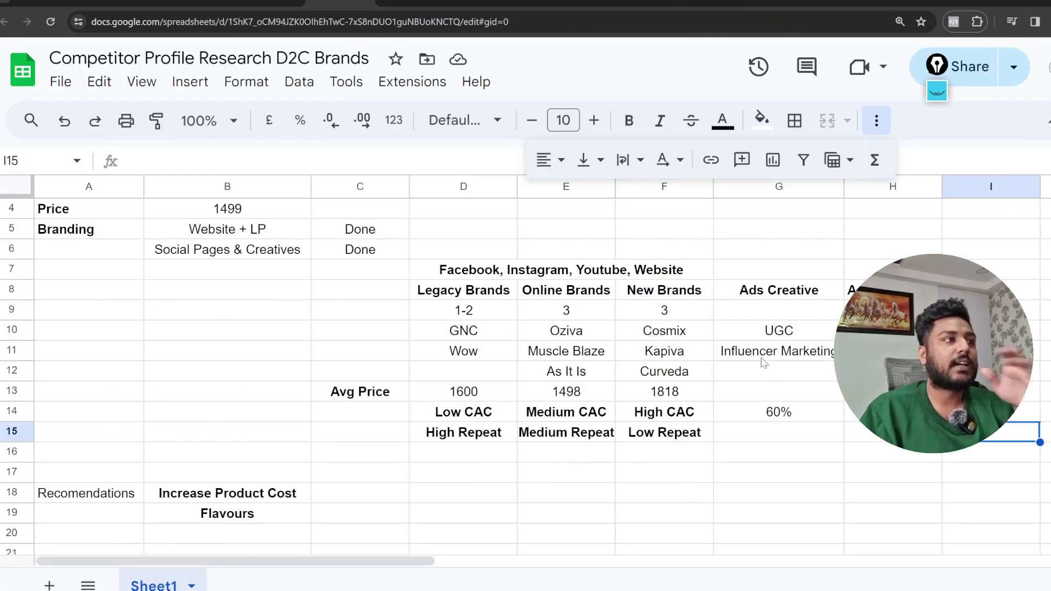